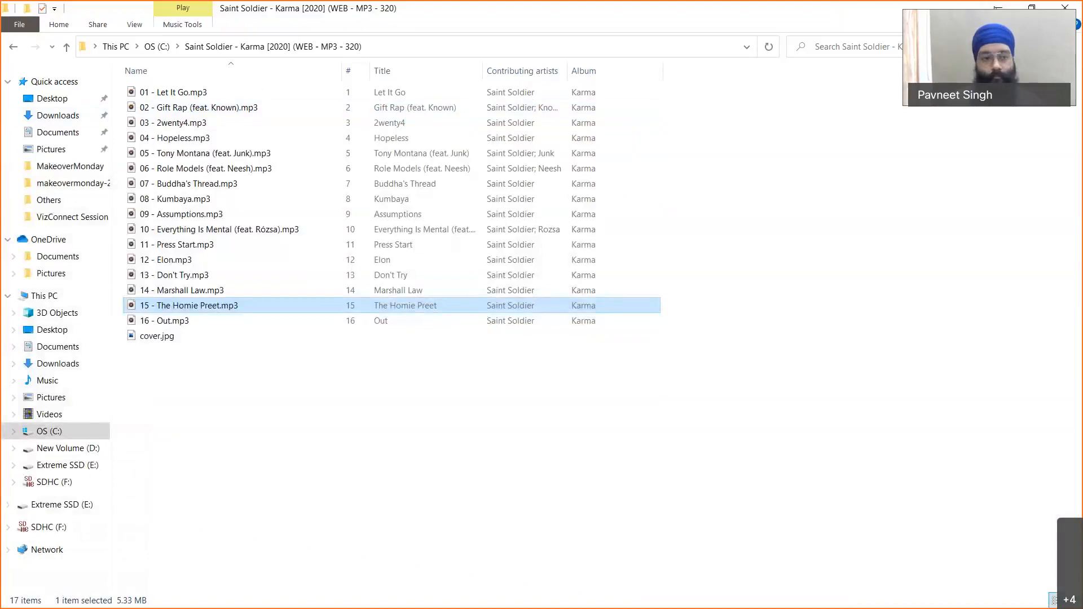
Step: Switch to the Superstore_Demo workbook in Tableau and open the Product Detail Sheet used on the Order Details dashboard
left_click(20, 119)
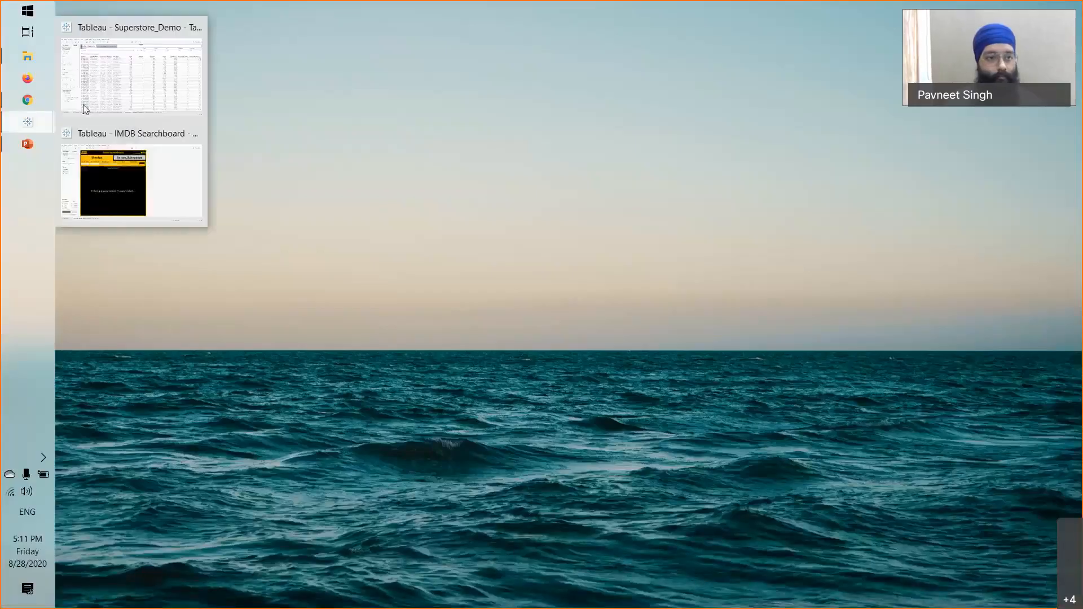
left_click(110, 85)
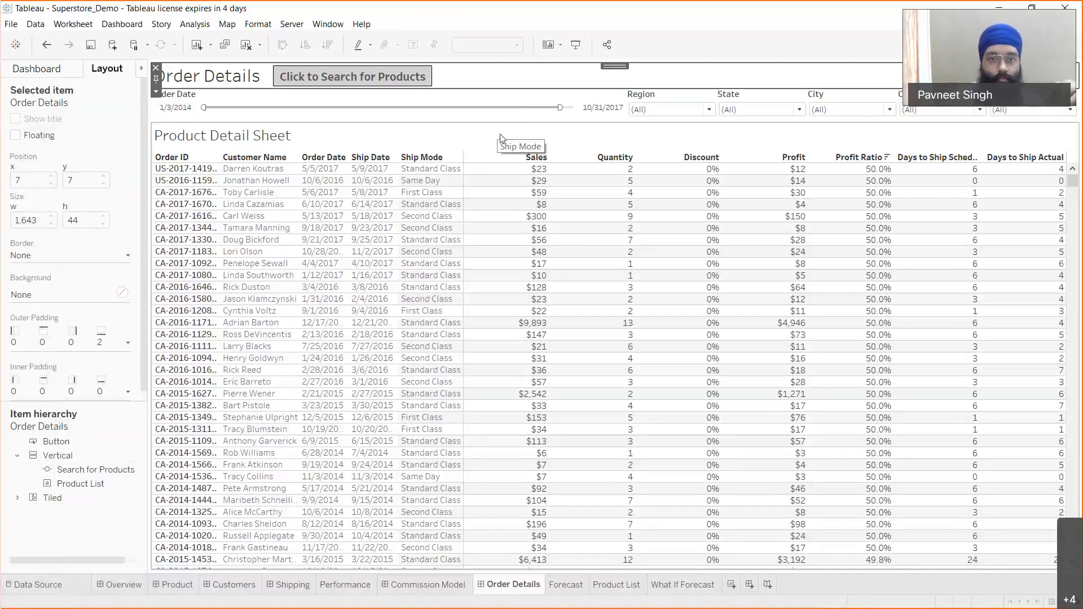
left_click(420, 133)
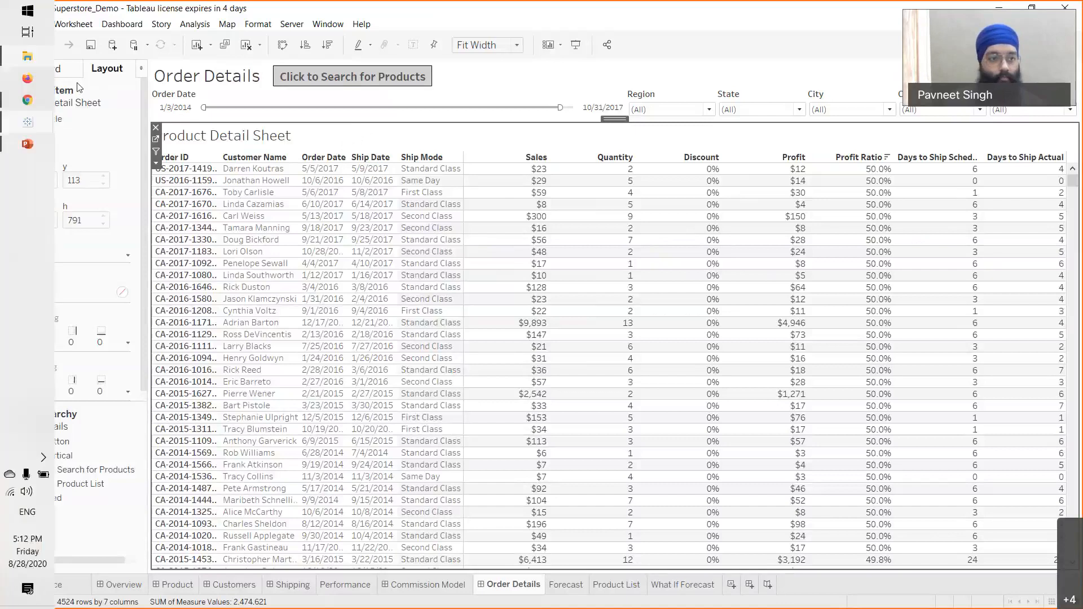
left_click(41, 73)
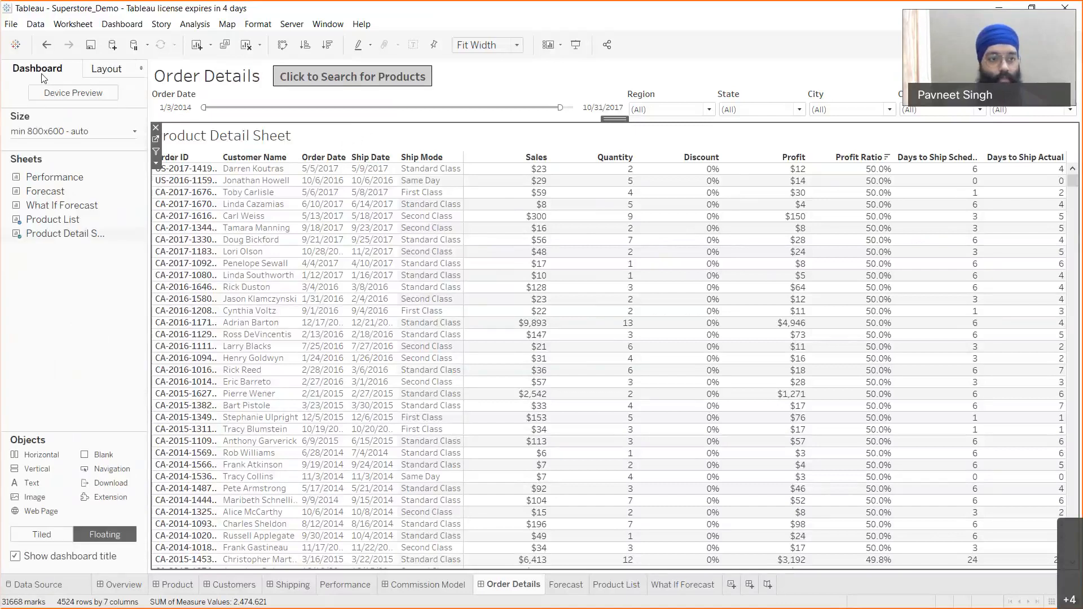
left_click(92, 73)
left_click(155, 139)
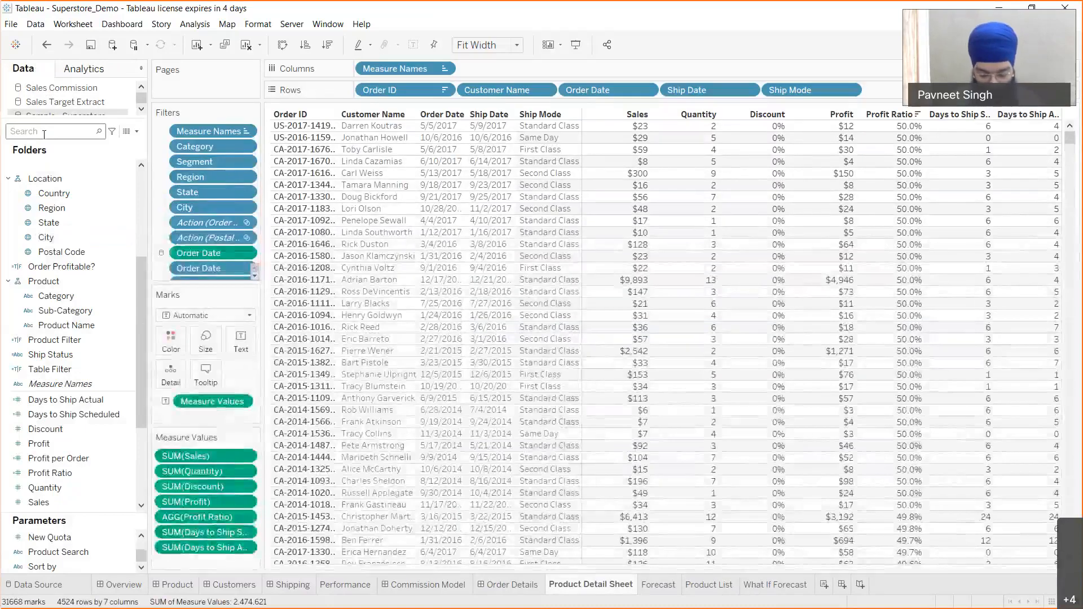
Step: Show a filter for Product Name on the sheet and set it to Wildcard Match
left_click(63, 327)
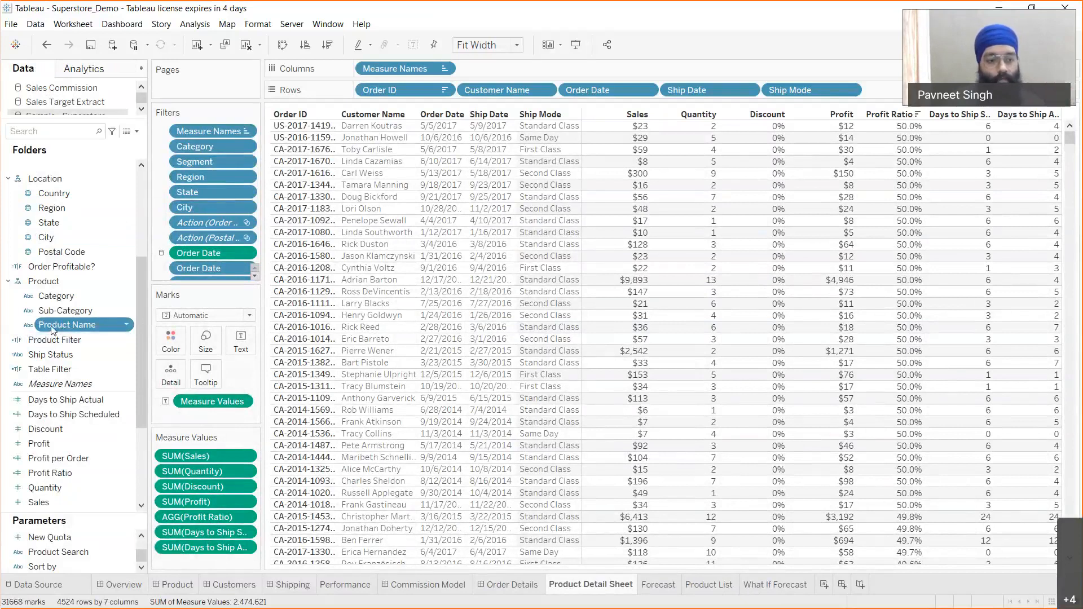
right_click(53, 331)
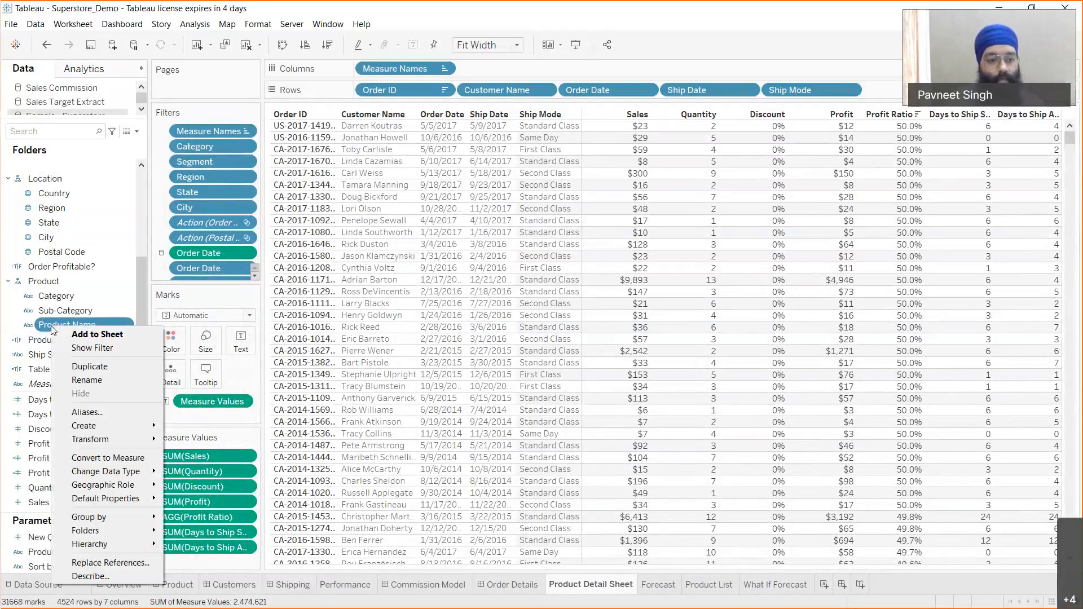
left_click(86, 348)
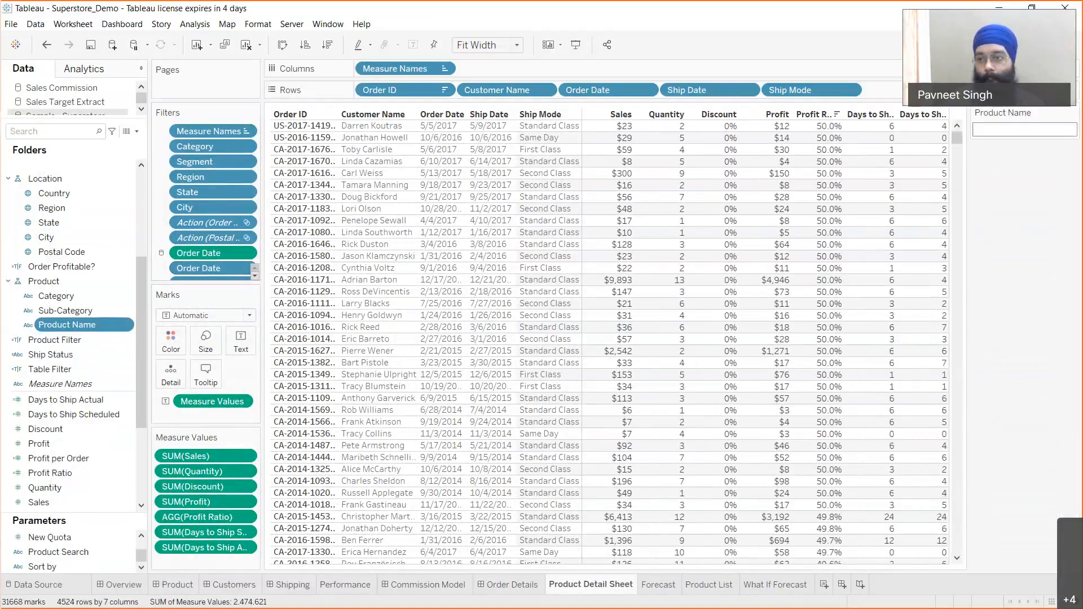
left_click(1051, 130)
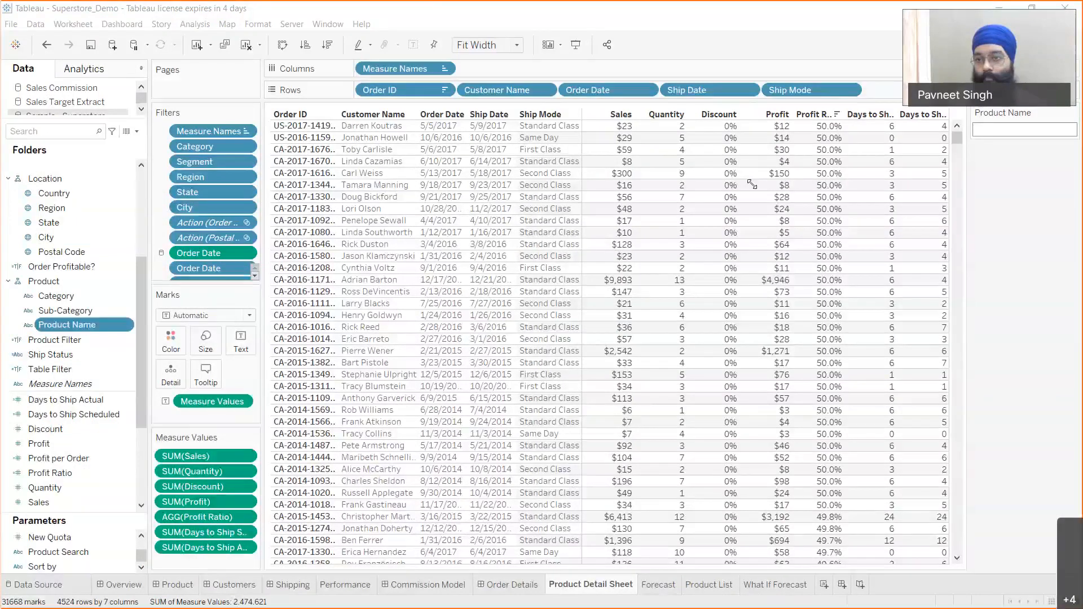
left_click(1022, 116)
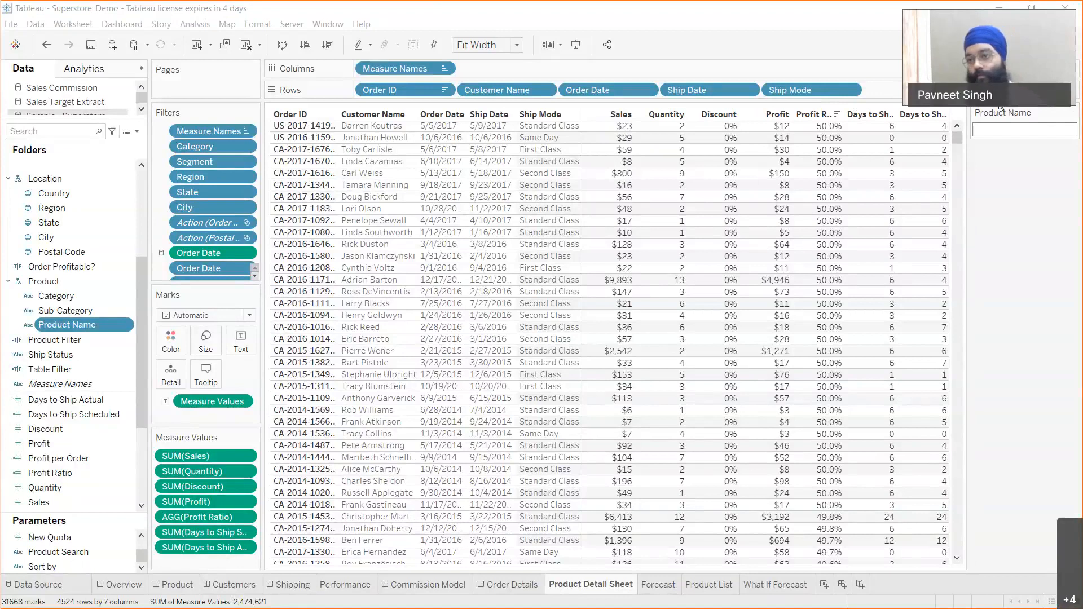
left_click(1071, 112)
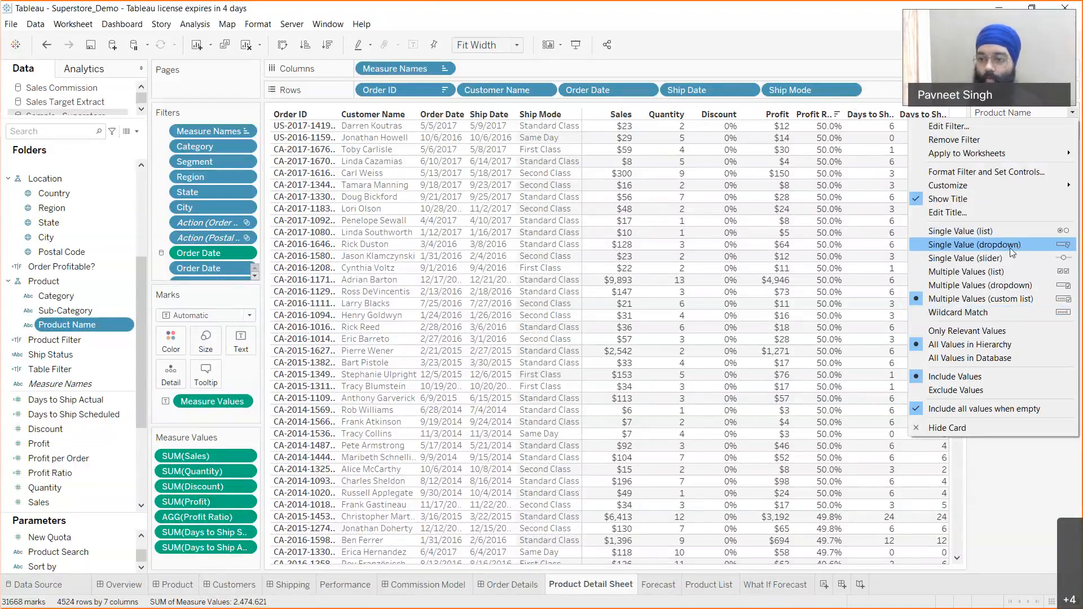
left_click(1003, 312)
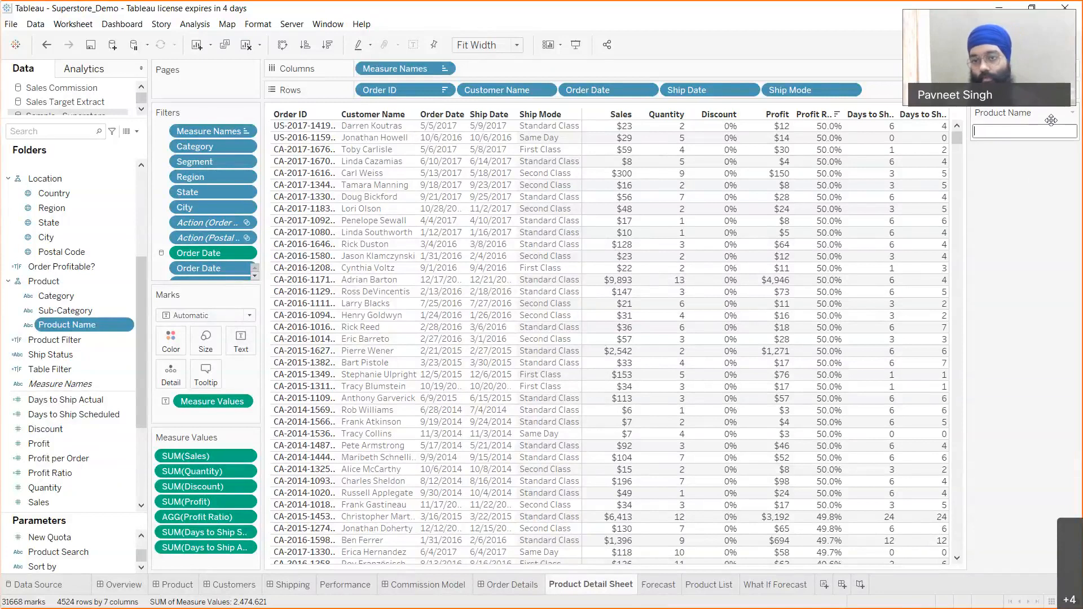
Step: Test the Product Name filter with the text "chairs" and clear it again
type("chairs")
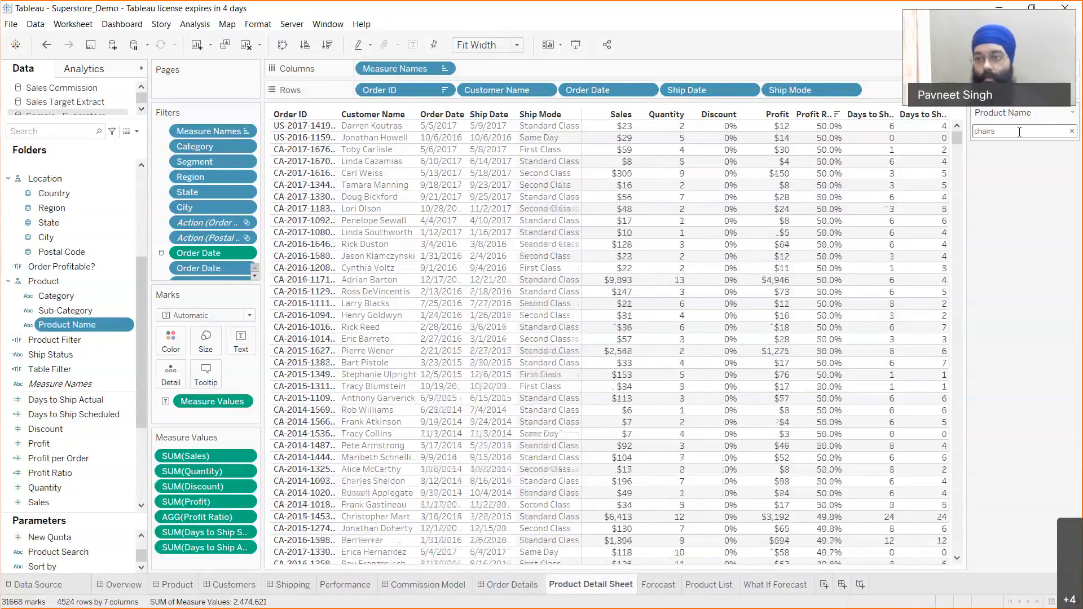
key("Return")
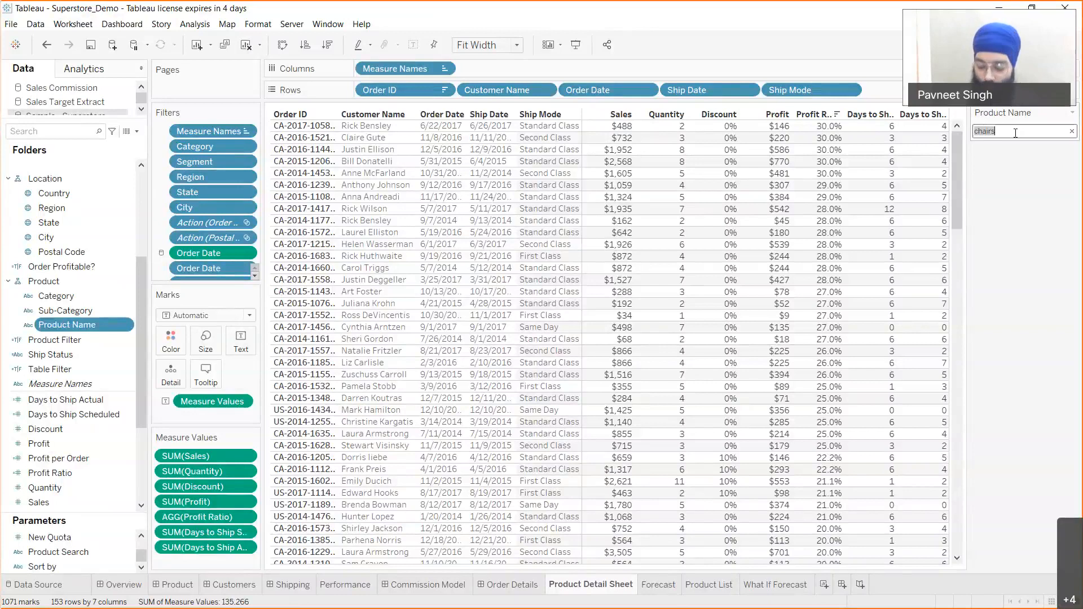
key("BackSpace")
type("chairs")
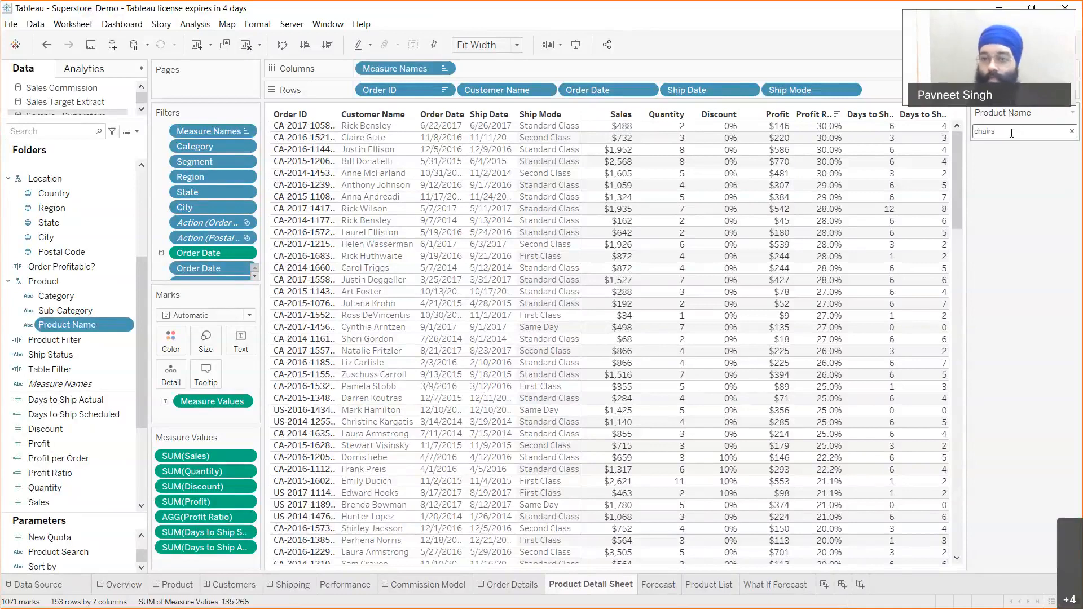
double_click(1047, 131)
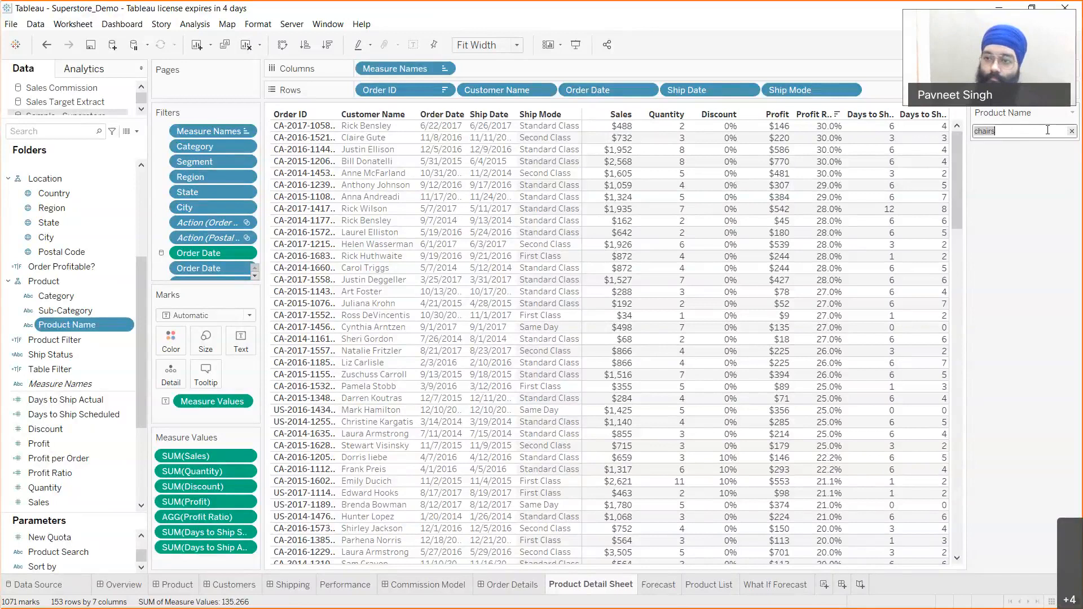
left_click(1071, 131)
left_click(1072, 113)
left_click(1047, 495)
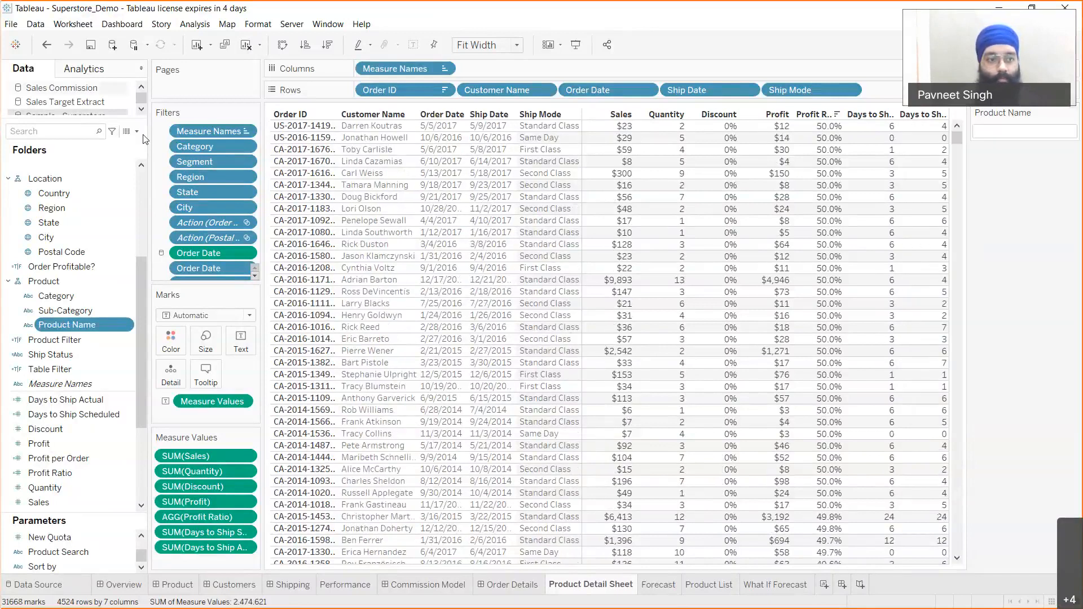
Step: Start a new parameter and name it "My Product Search"
left_click(136, 131)
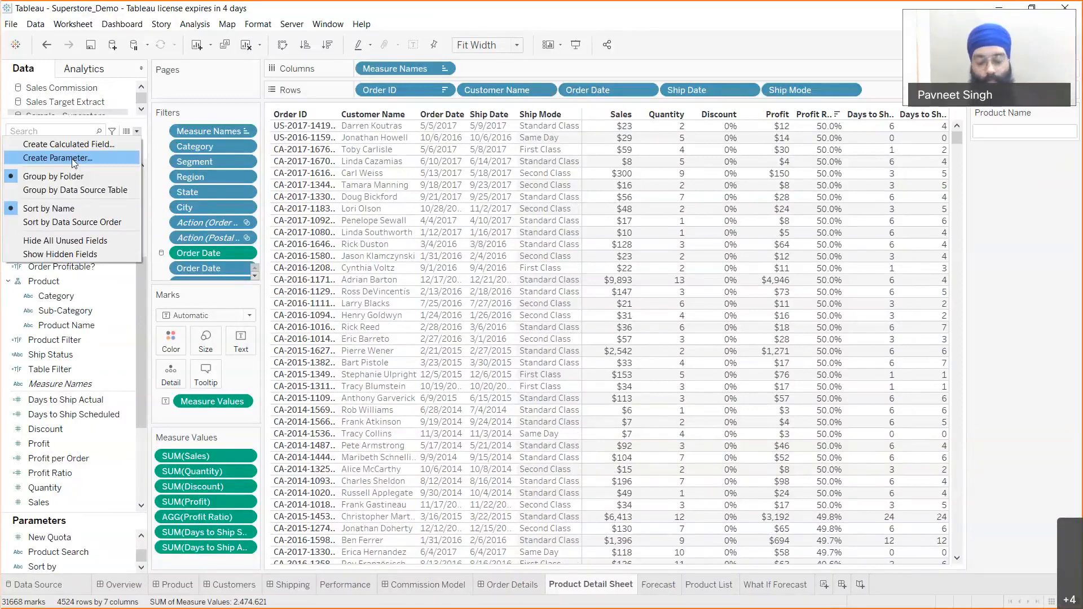
left_click(72, 158)
type("M")
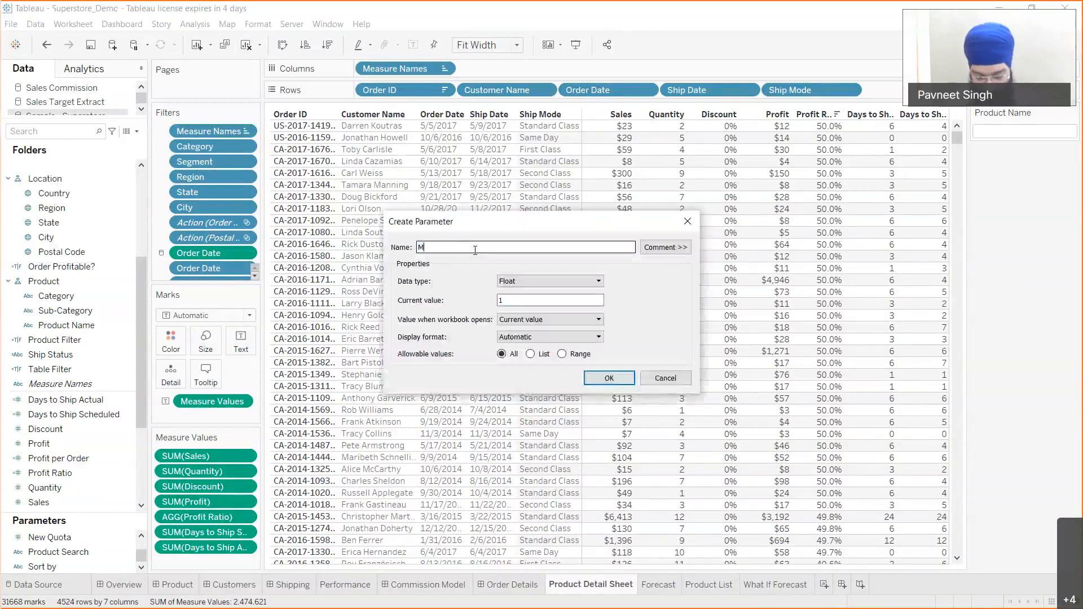
type("y Produ")
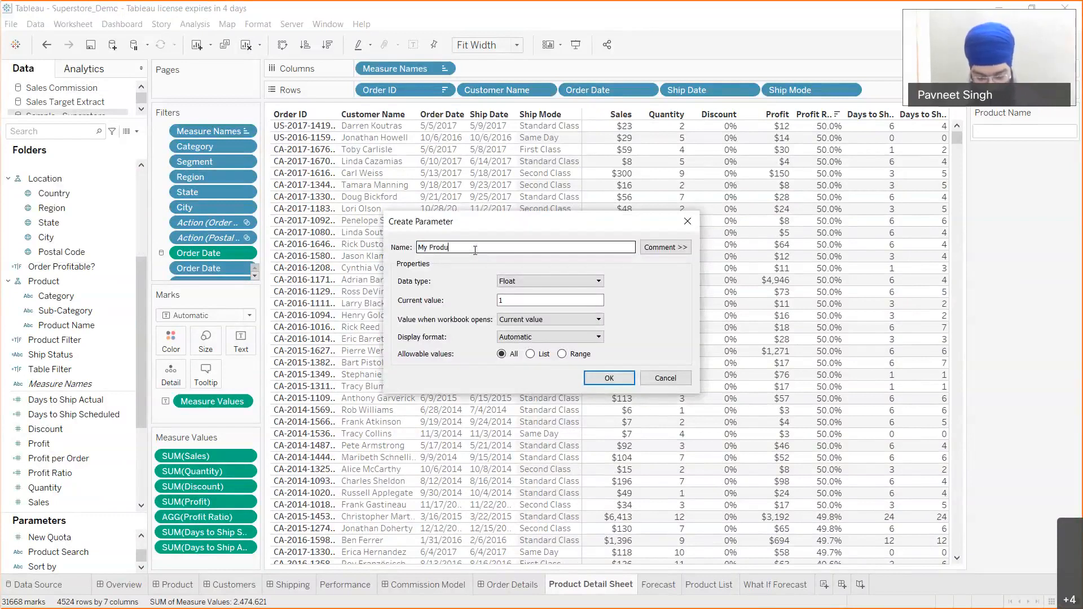
type("ct search")
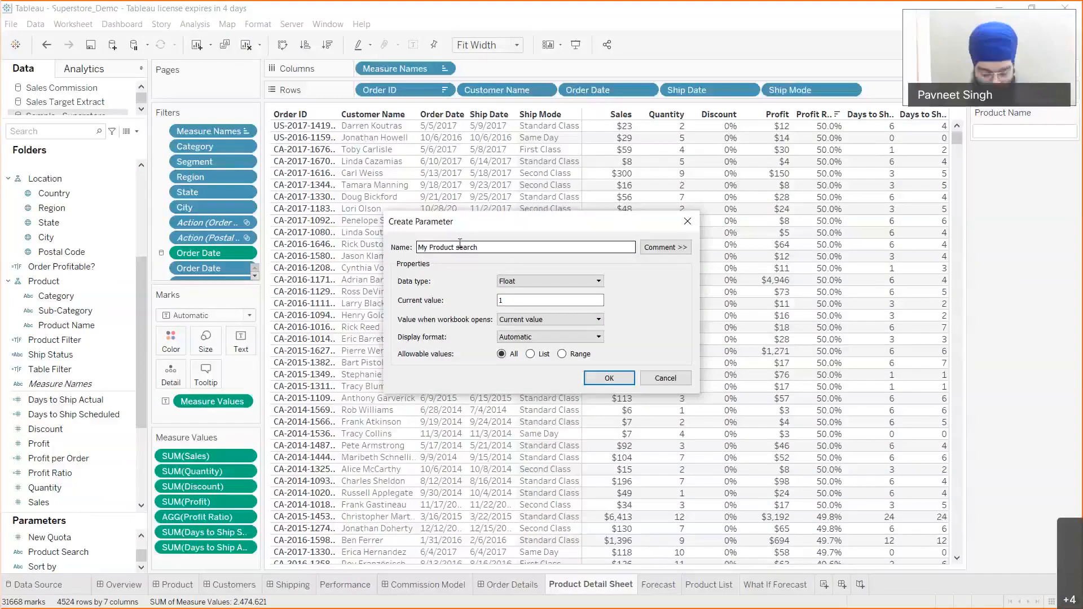
left_click(460, 245)
key("BackSpace")
type("S")
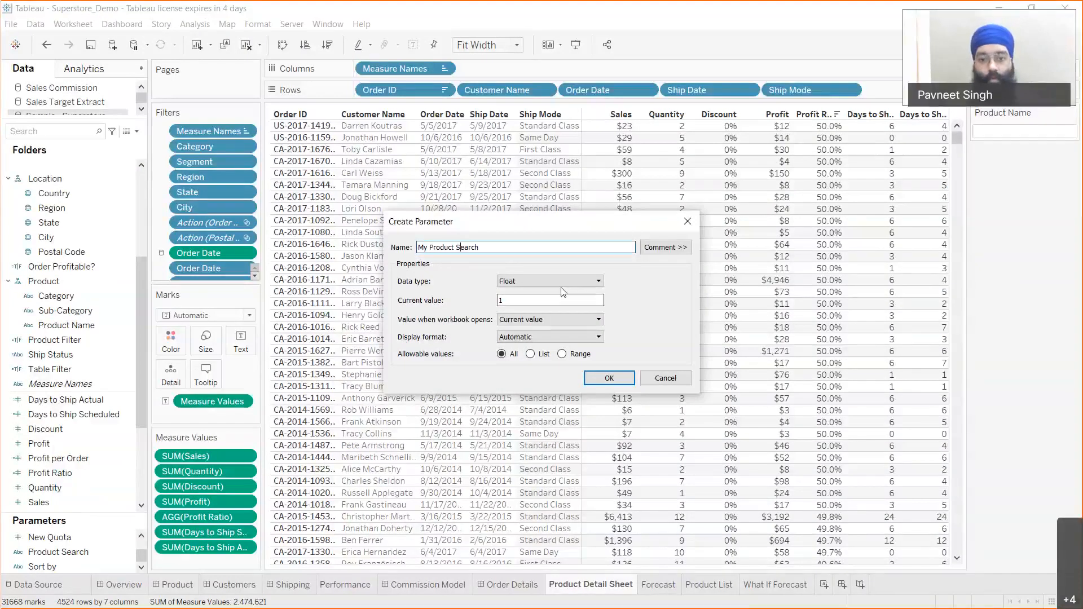
Step: Give the new parameter the String data type and an empty current value, and create it
left_click(561, 283)
left_click(552, 311)
left_click(543, 301)
type("1")
key("BackSpace")
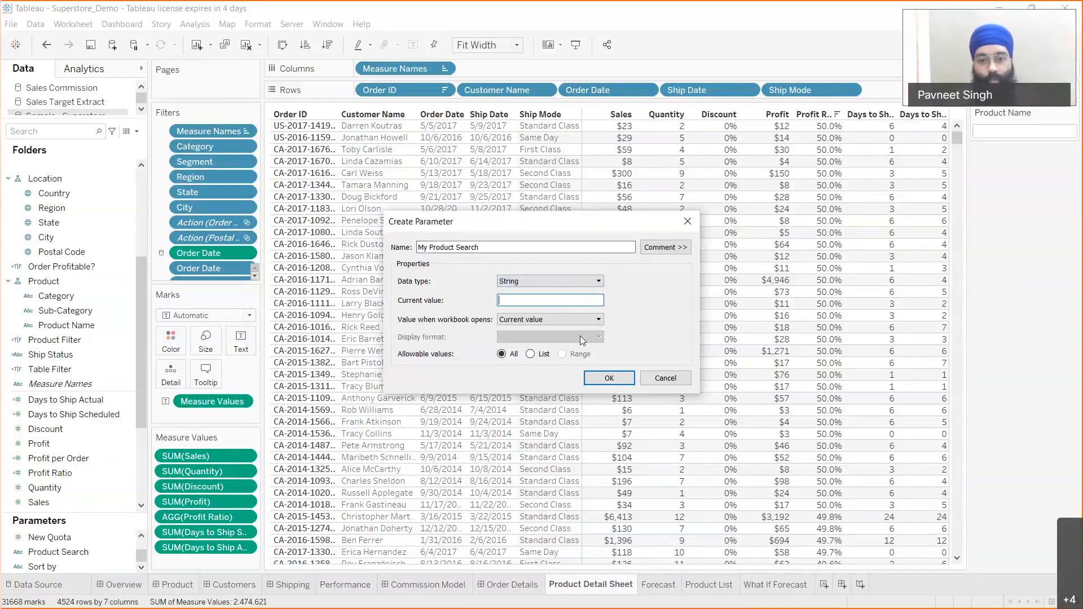
left_click(608, 378)
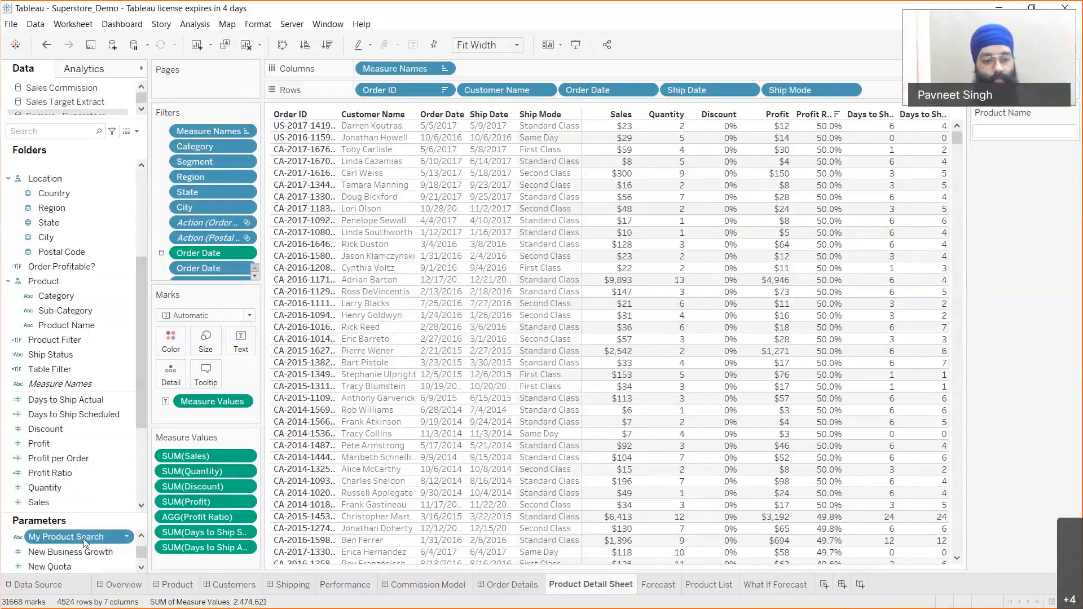
Step: Show the My Product Search parameter control on the sheet and enlarge the Filters shelf to fit all its fields
right_click(51, 542)
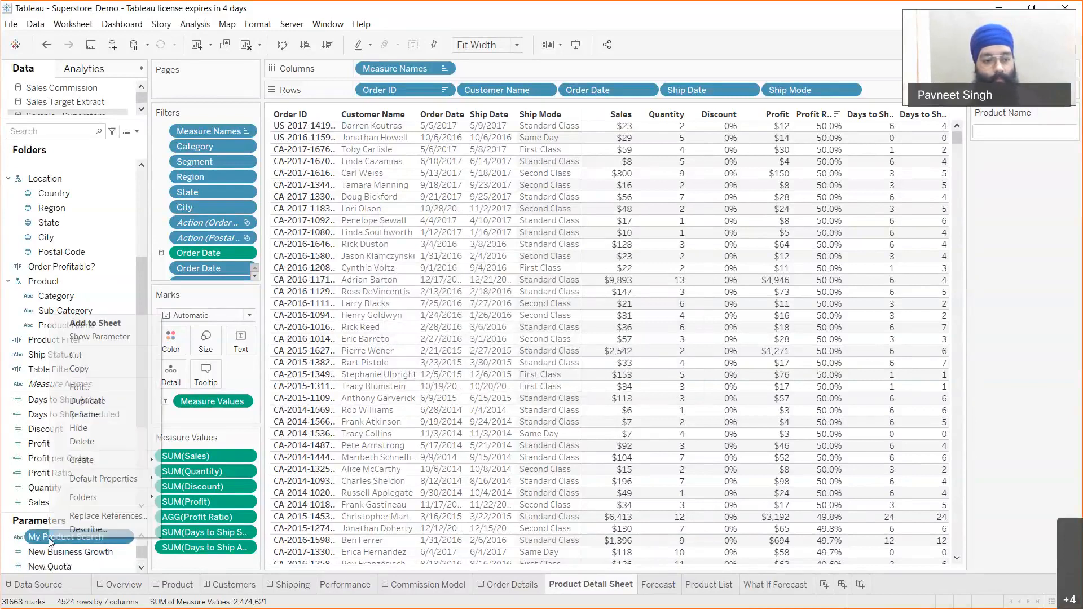
left_click(92, 337)
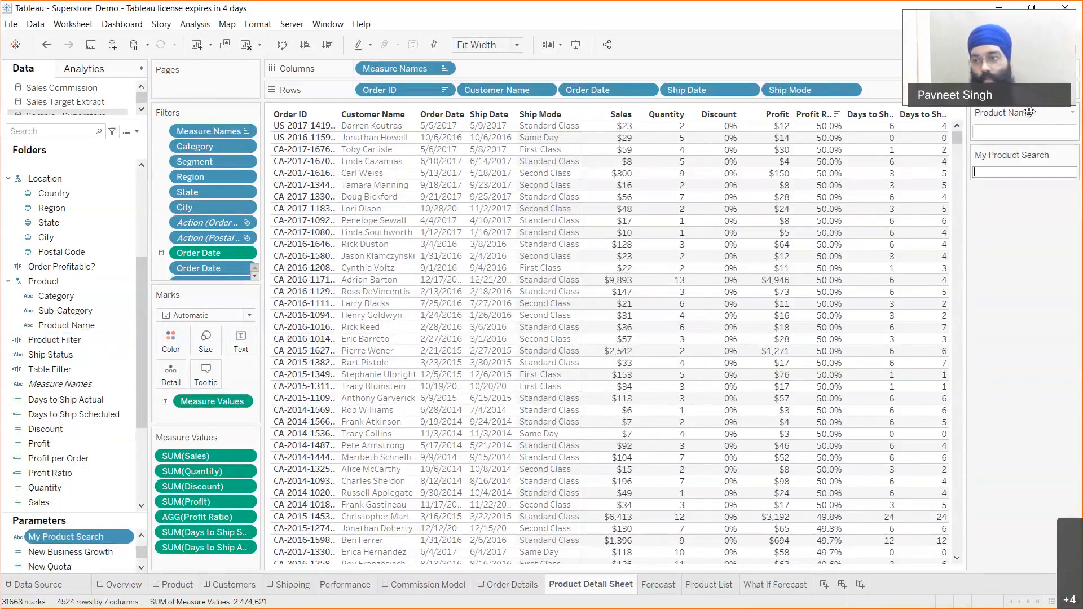
left_click(1019, 132)
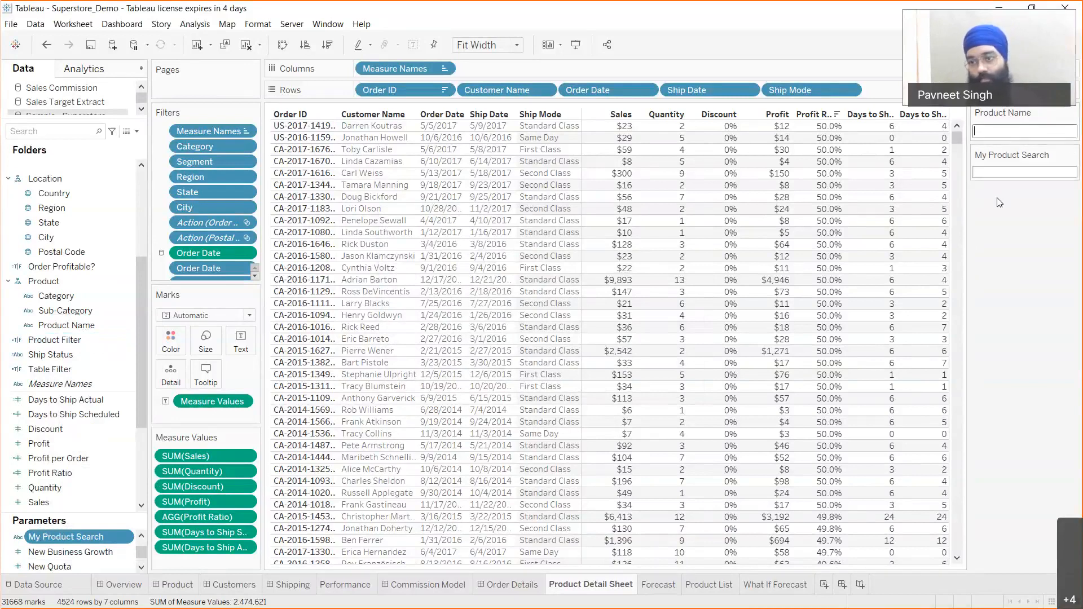
left_click(999, 173)
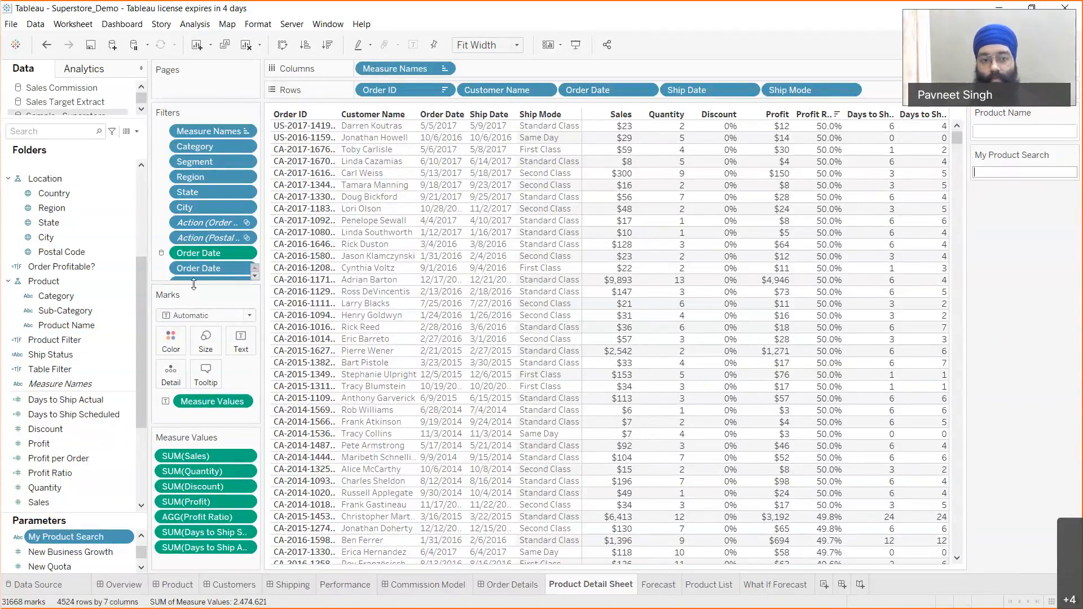
left_click_drag(193, 284, 194, 308)
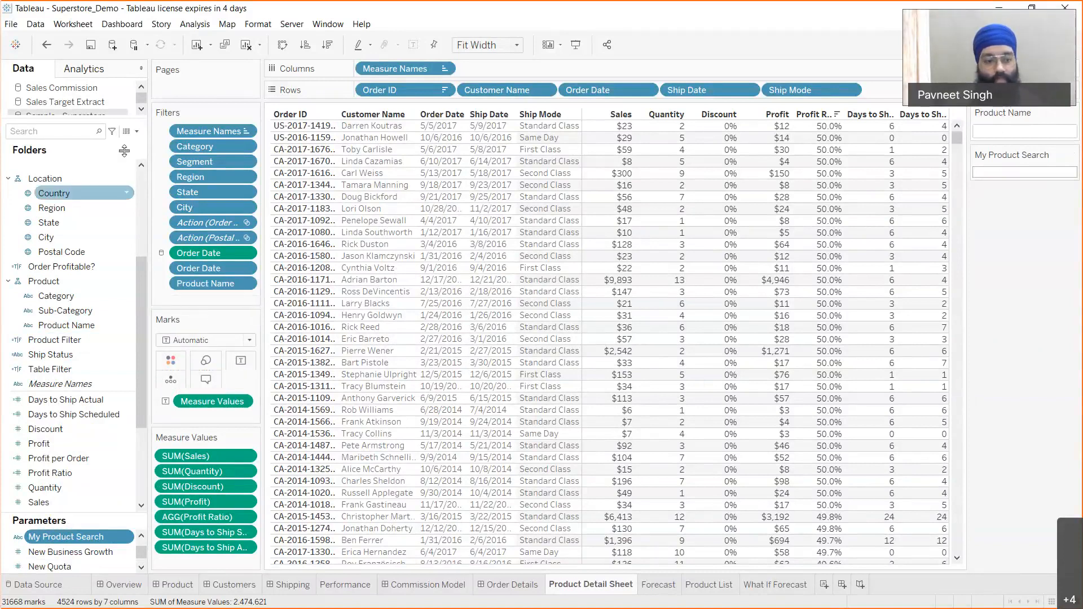
Step: Start a calculated field from the My Product Search parameter and insert the CONTAINS function in front of it
right_click(56, 537)
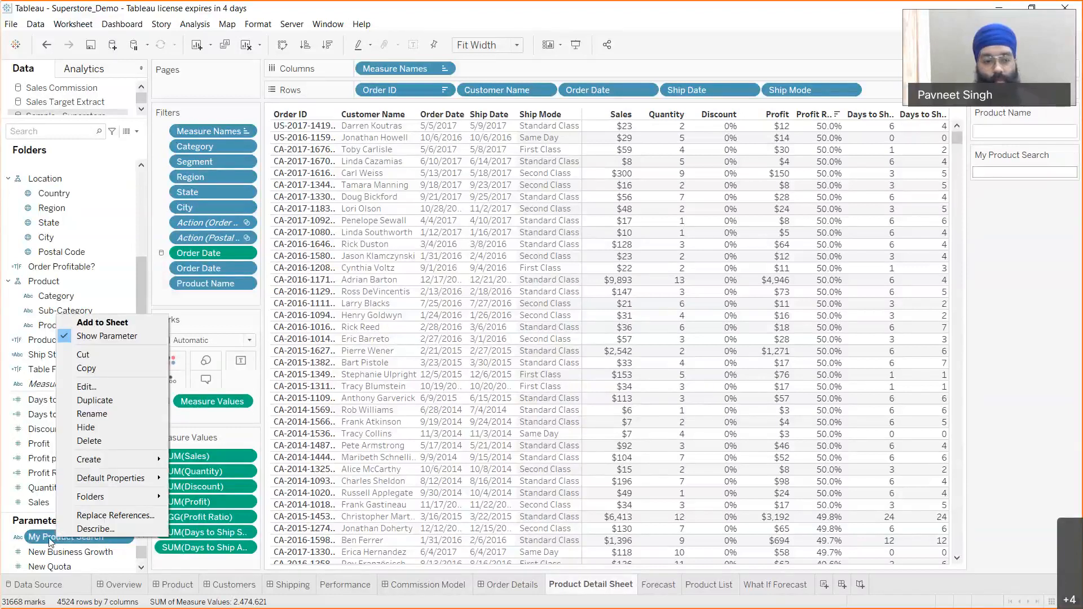
mouse_move(122, 459)
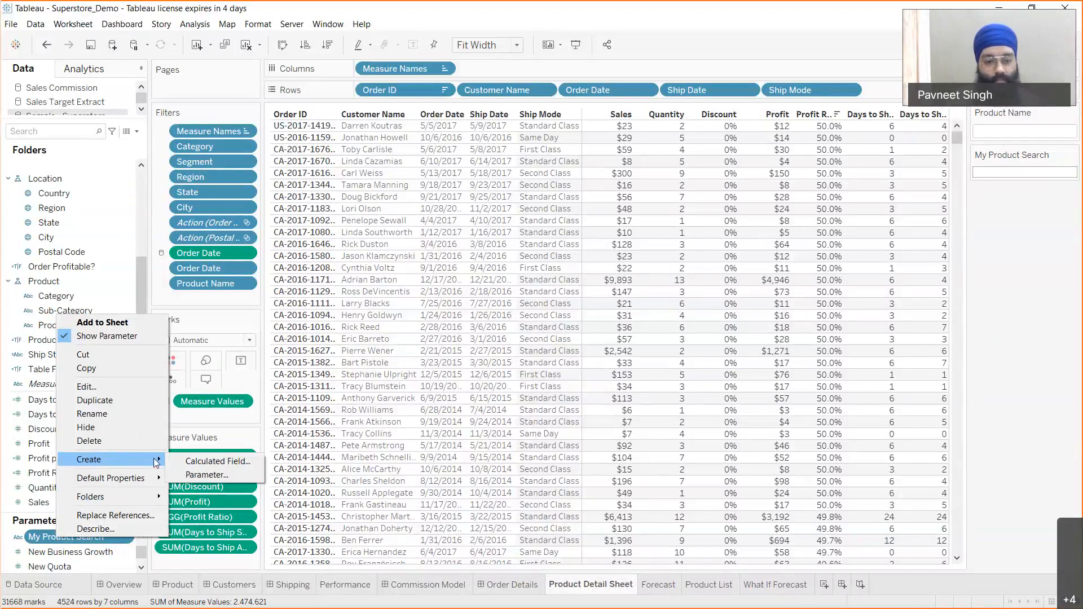
left_click(218, 461)
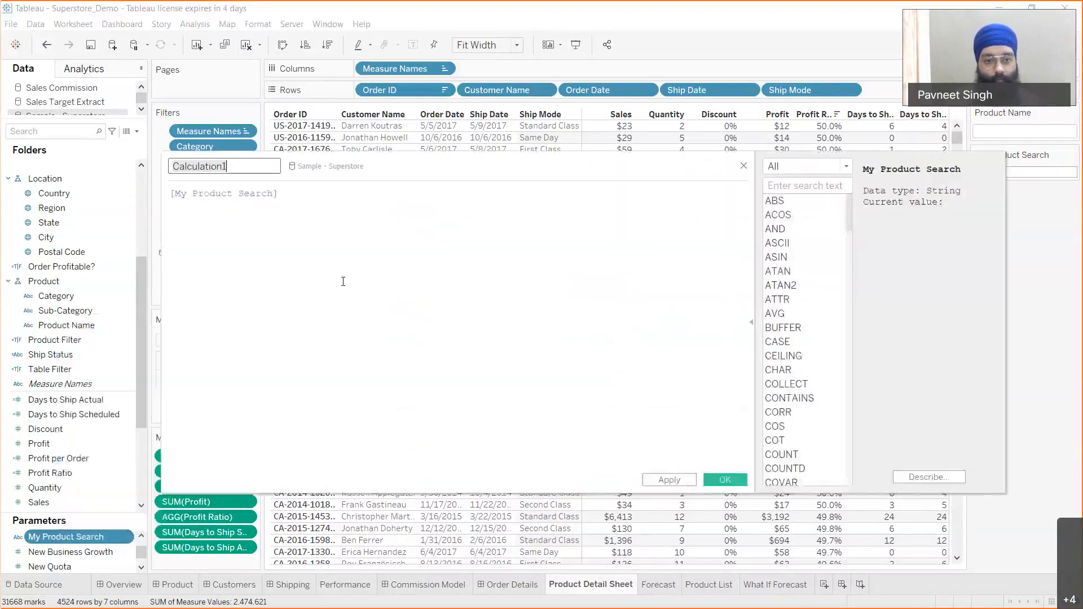
left_click_drag(172, 194, 299, 203)
left_click(170, 195)
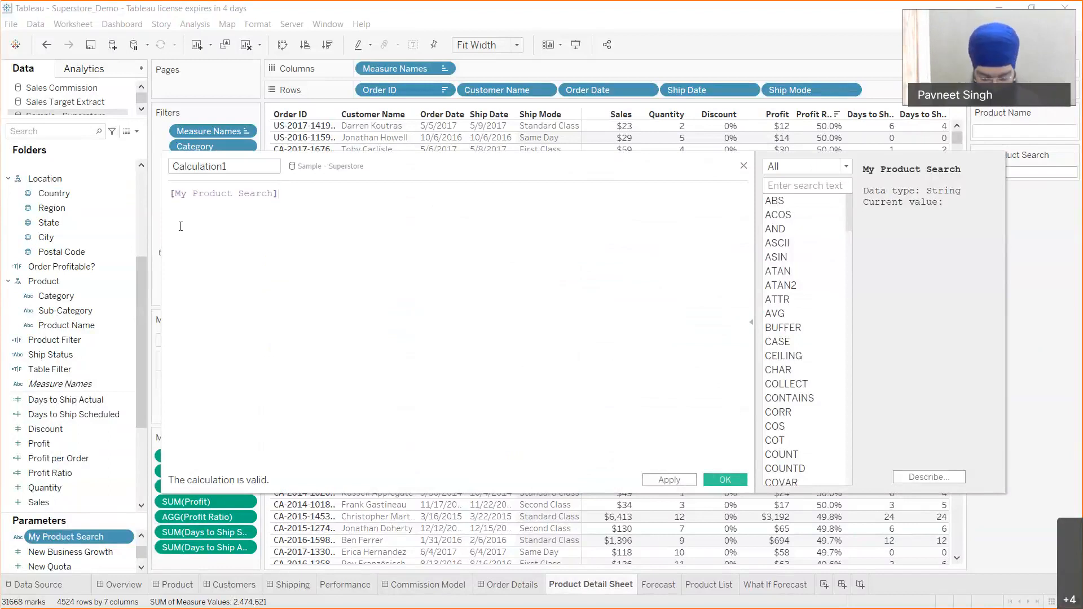
type("con")
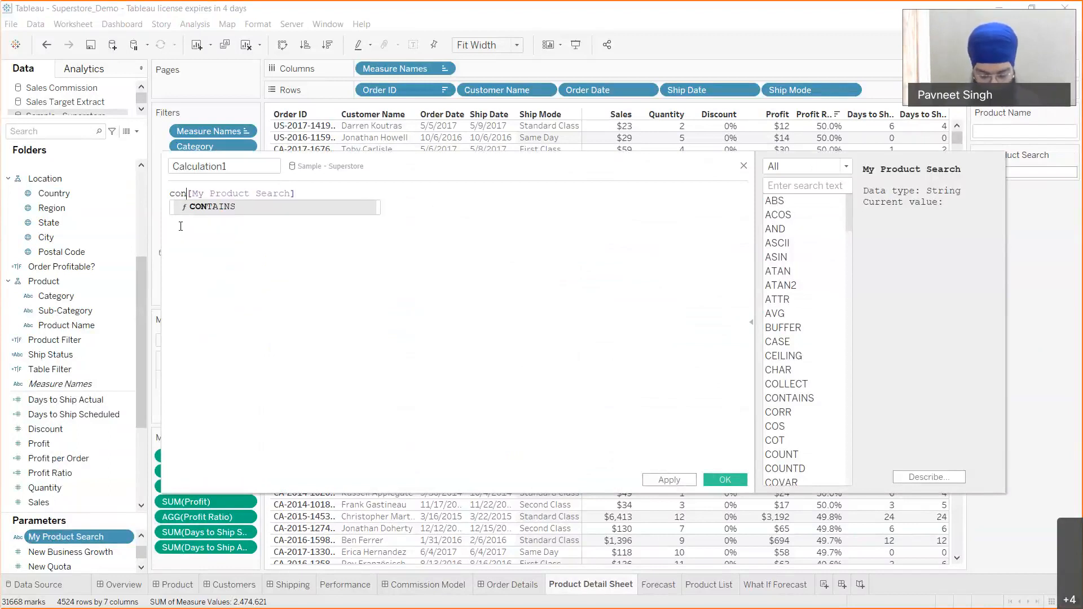
key("Return")
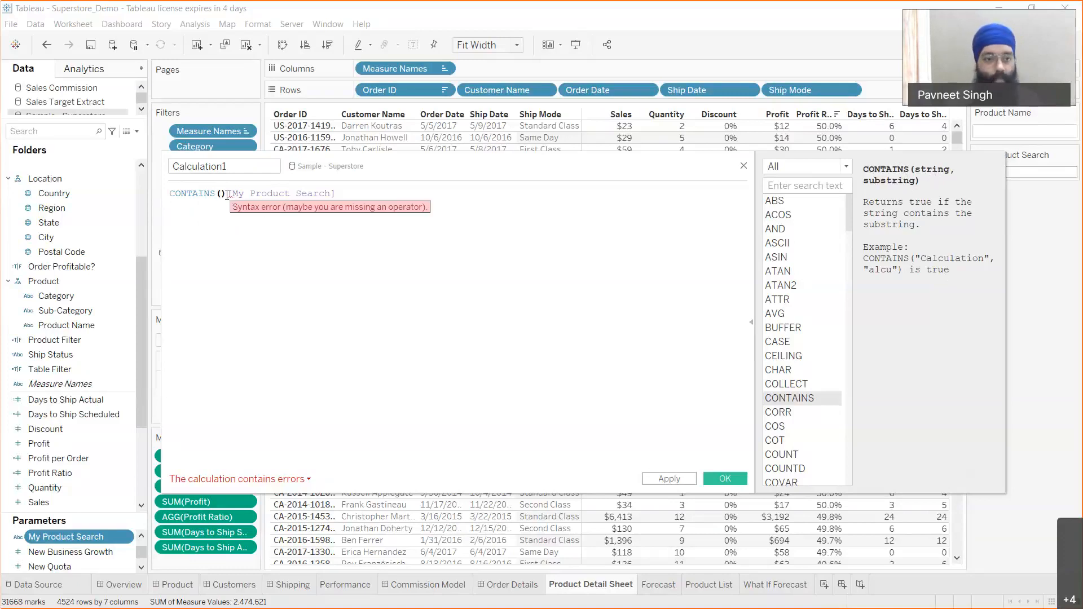
Step: Complete the formula as CONTAINS([Product Name],[My Product Search])
key("Delete")
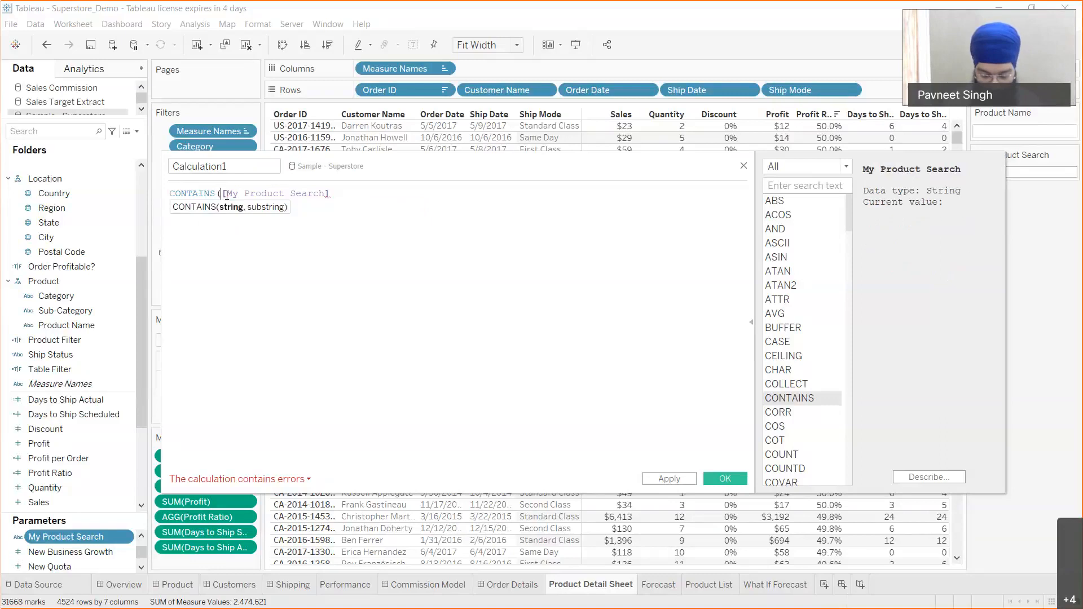
type("produc")
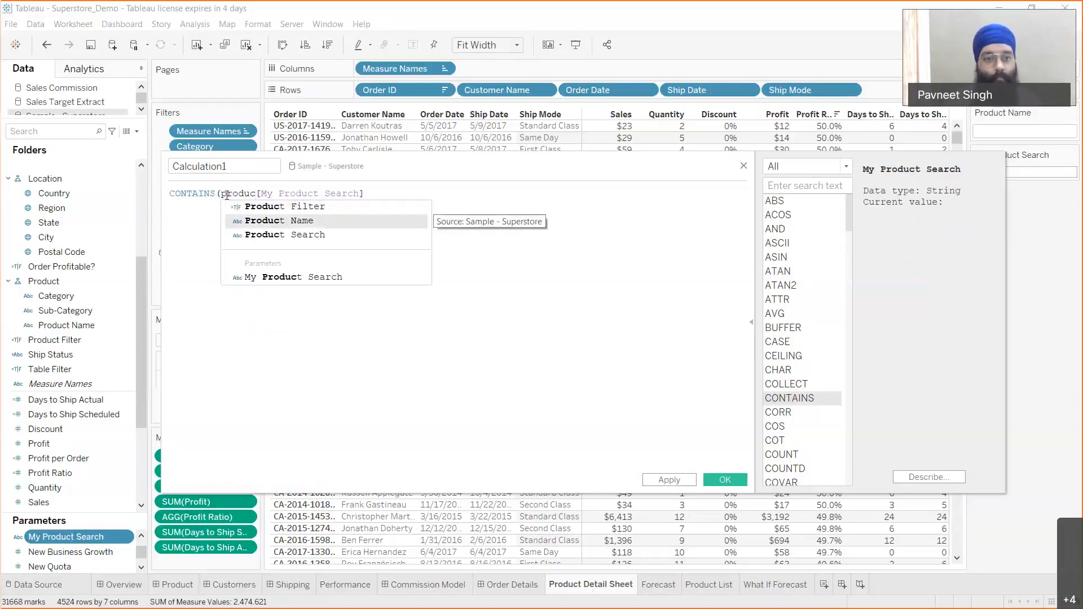
key("Return")
type(",")
key("End")
type(")")
Step: Name the calculated field "My Product Filter"
left_click(237, 172)
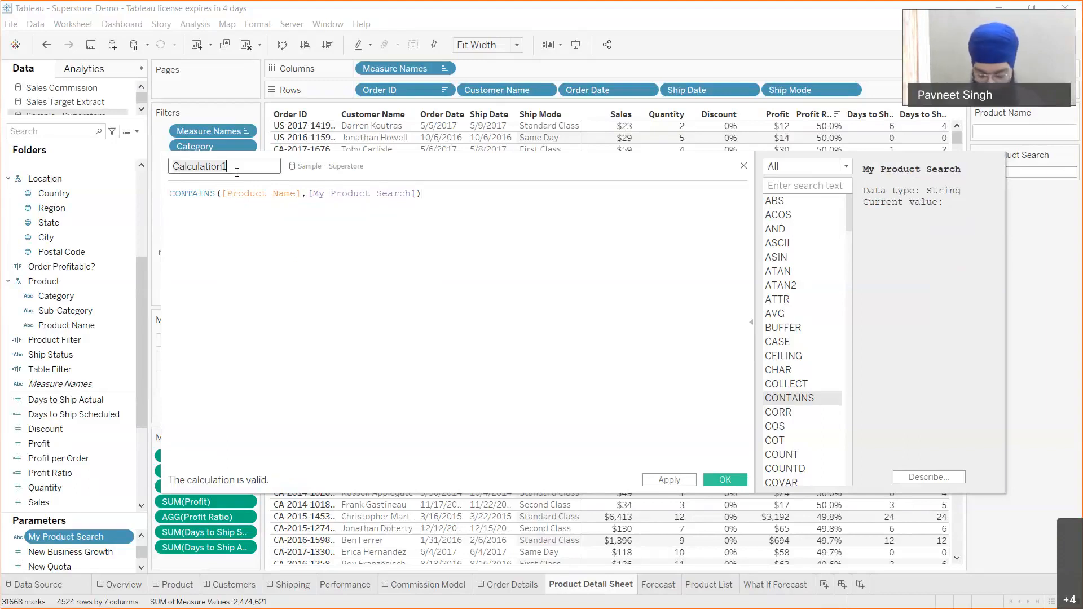
key("ctrl+a")
type("PRod")
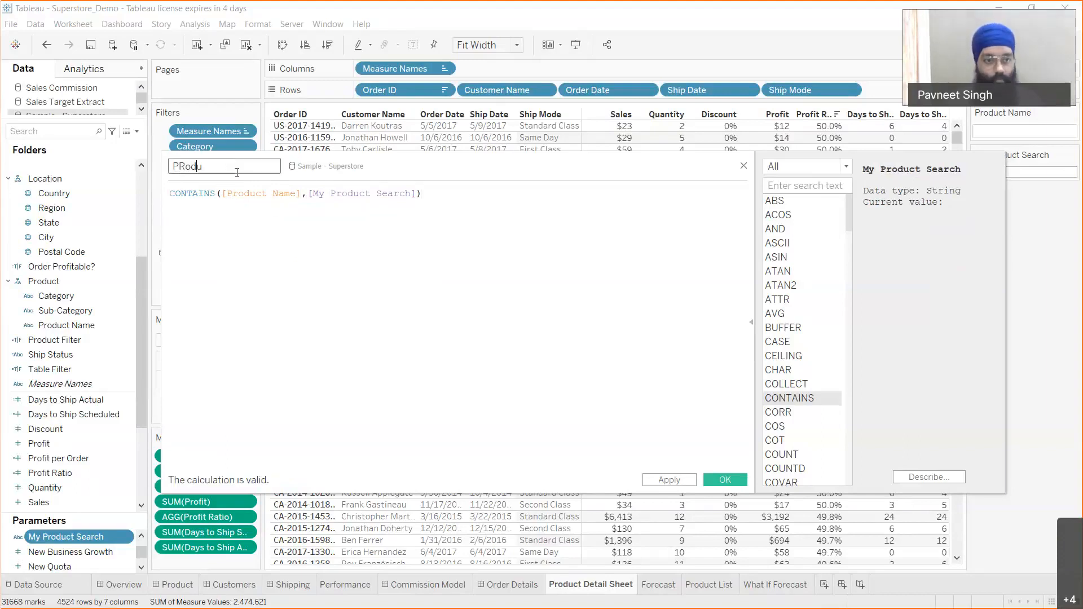
type("My")
key("Delete")
key("Delete")
type("Produ")
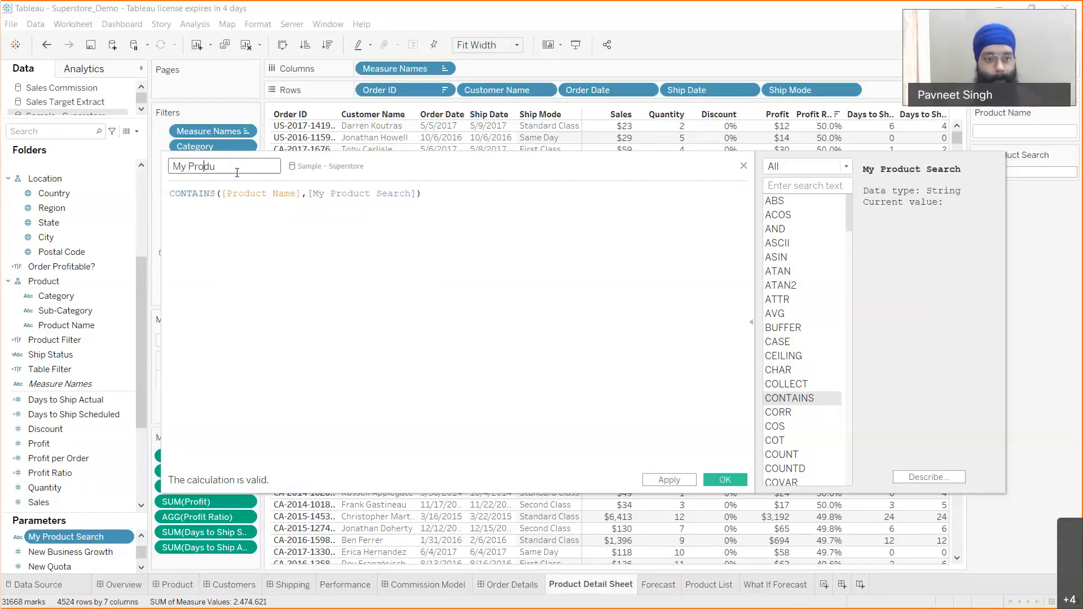
type("ct Filter")
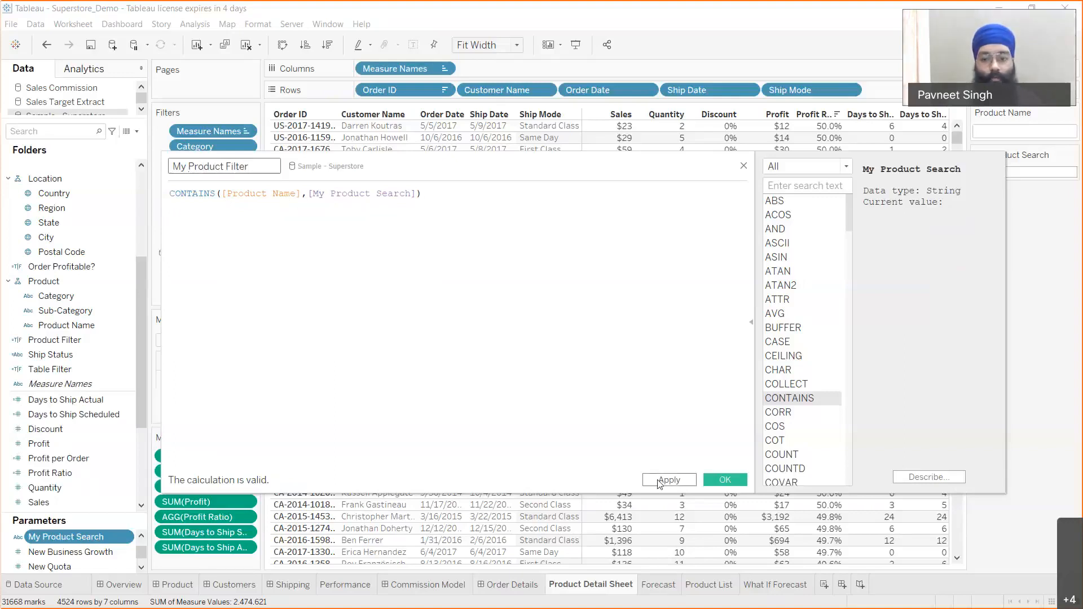
Step: Apply the My Product Filter calculation and close its editor
left_click(475, 215)
key("ctrl+a")
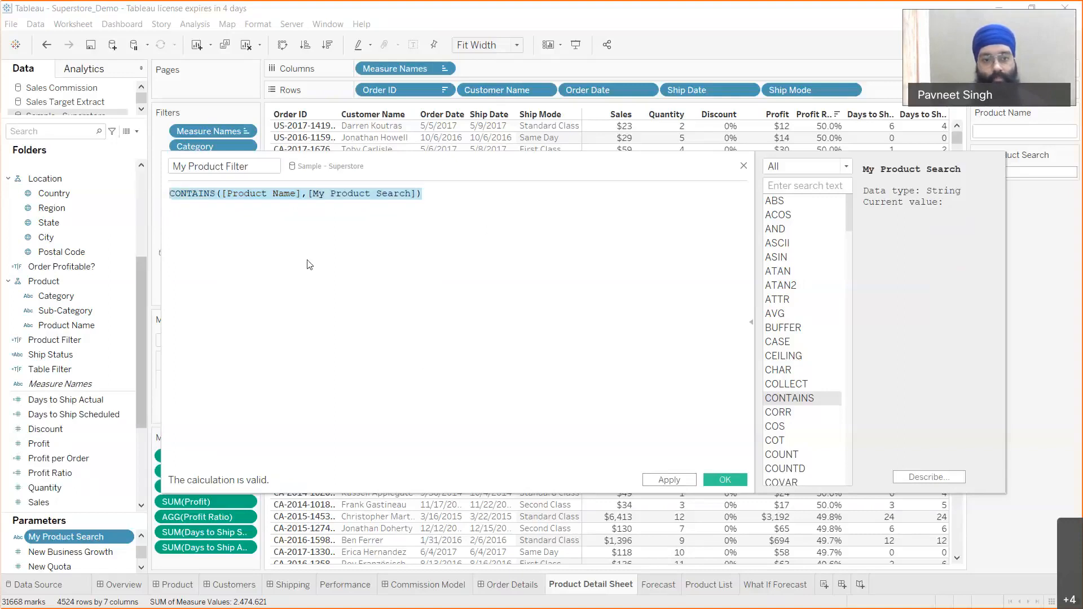
left_click(441, 194)
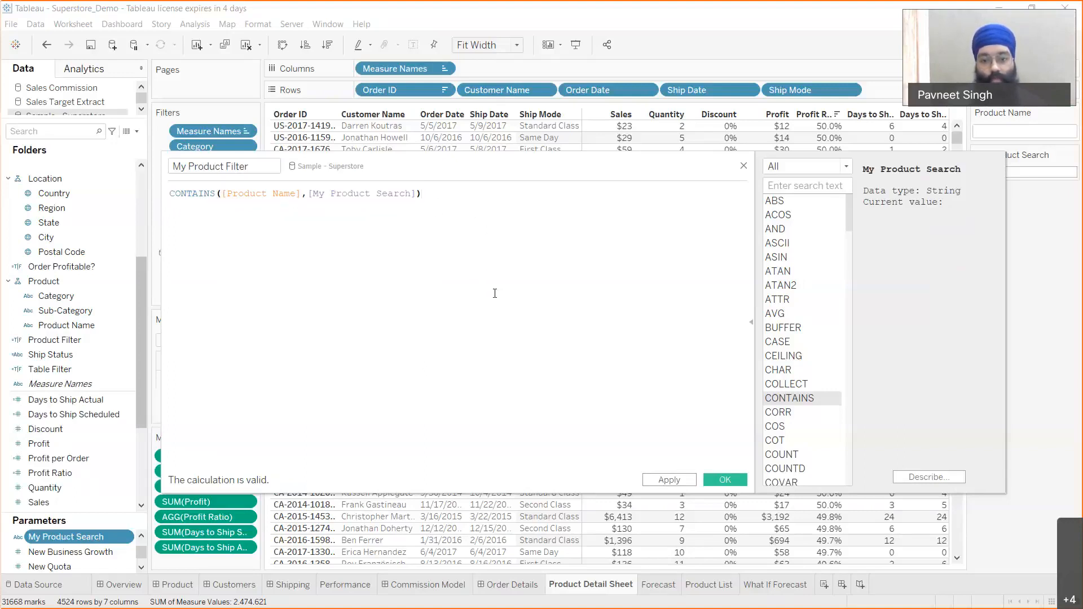
left_click(668, 480)
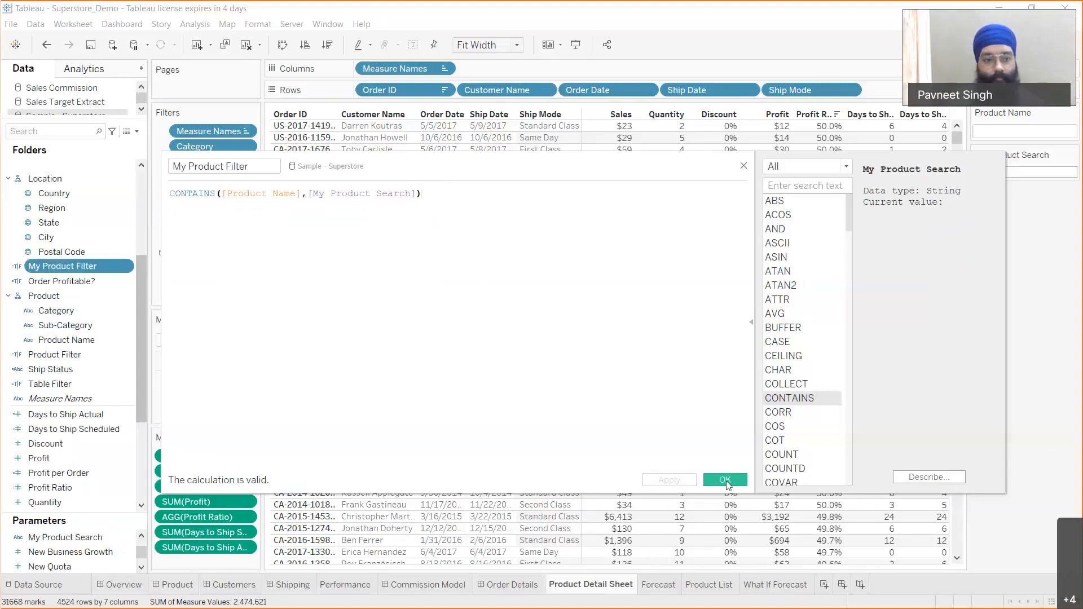
left_click(725, 480)
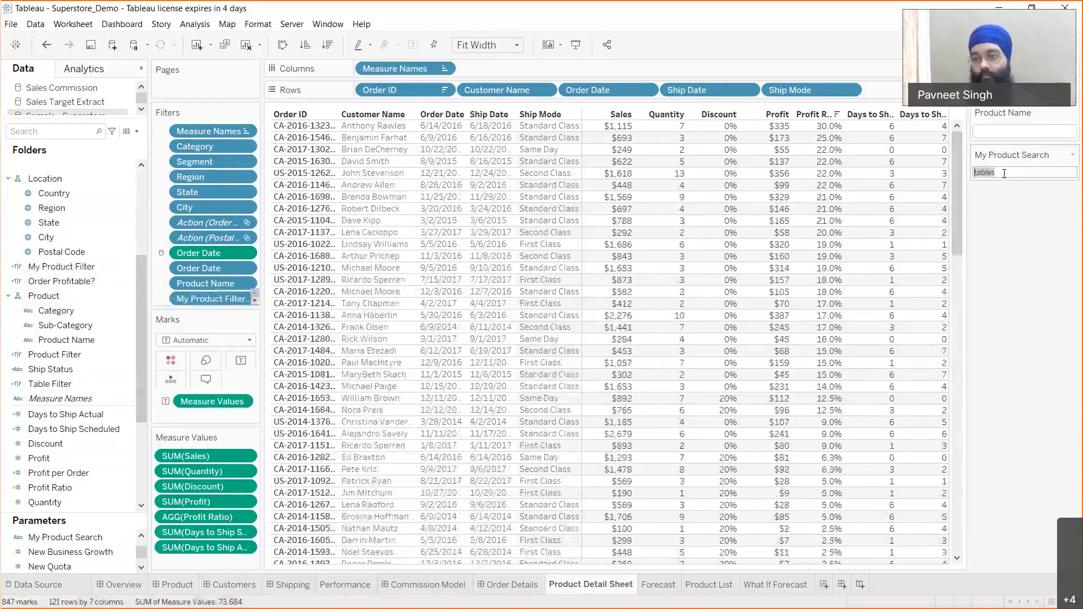
Step: Switch to the PowerPoint presentation and review the slide on use cases for search functionality
left_click(1017, 175)
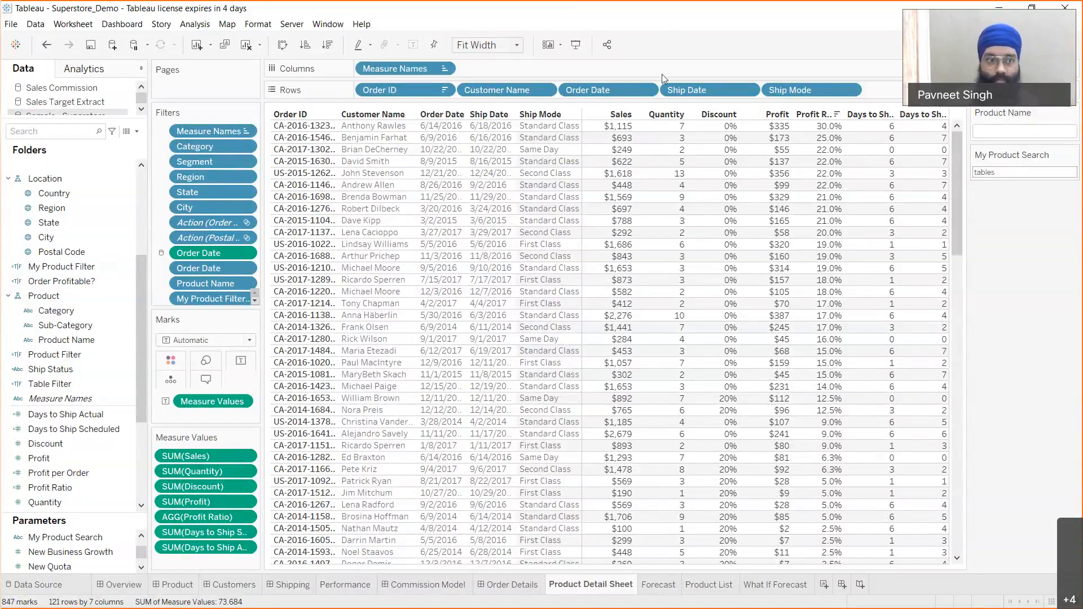
mouse_move(23, 148)
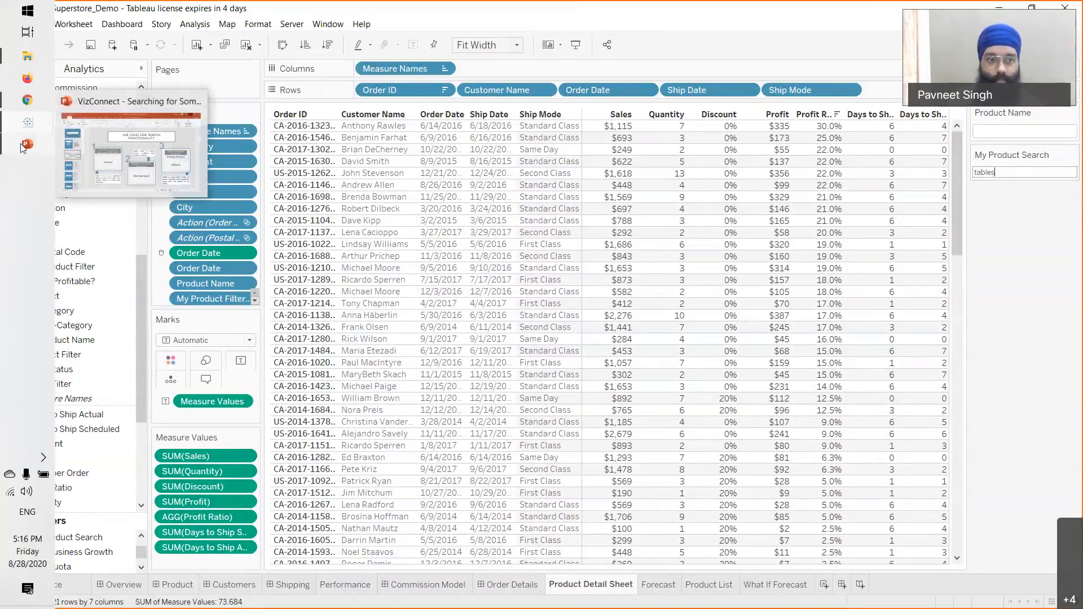
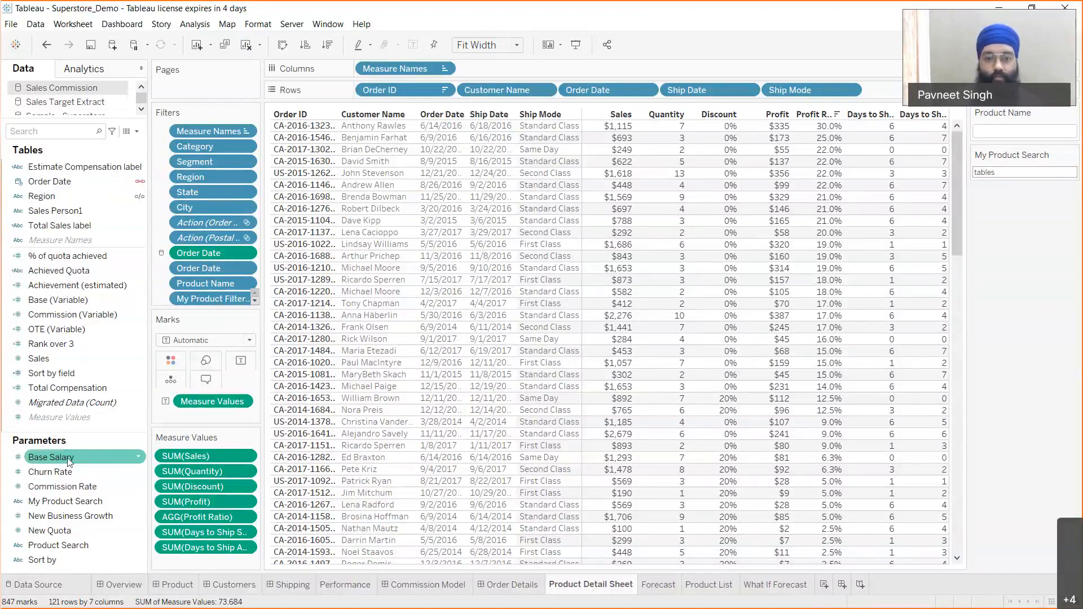
mouse_move(661, 243)
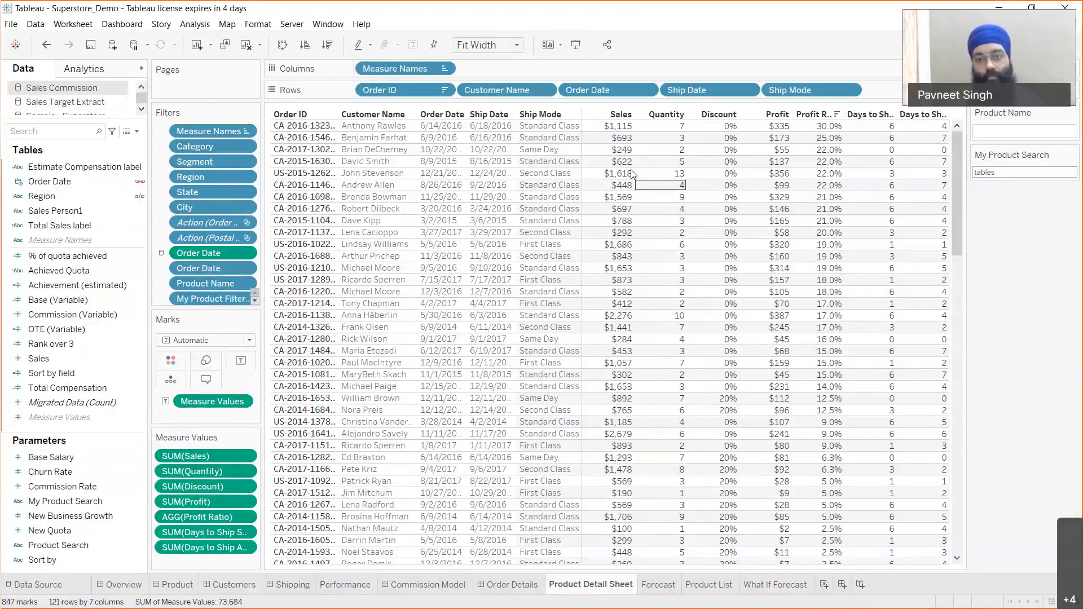
mouse_move(598, 183)
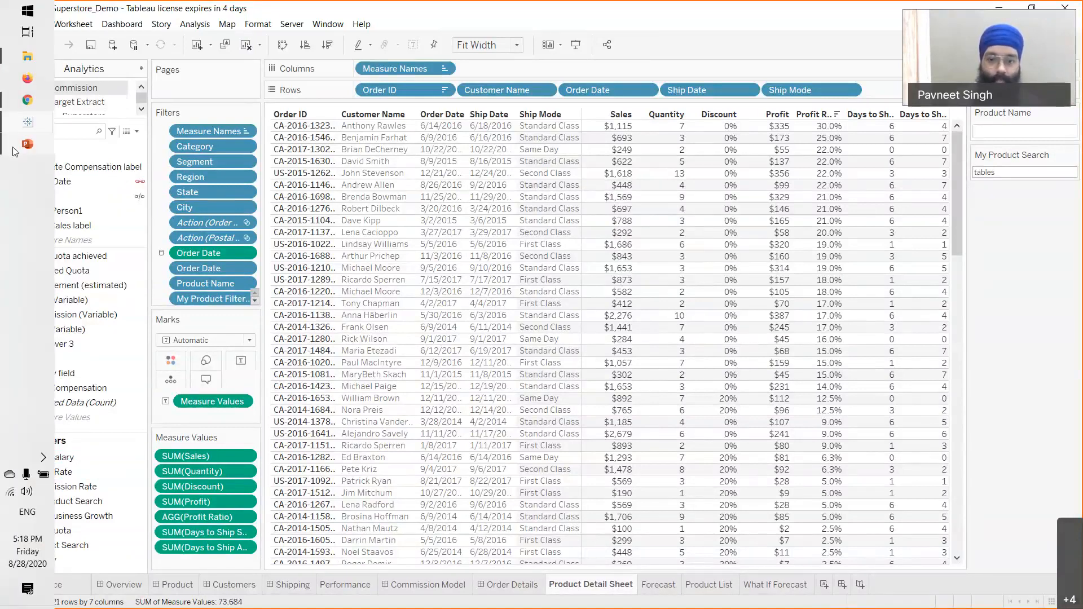
left_click(29, 149)
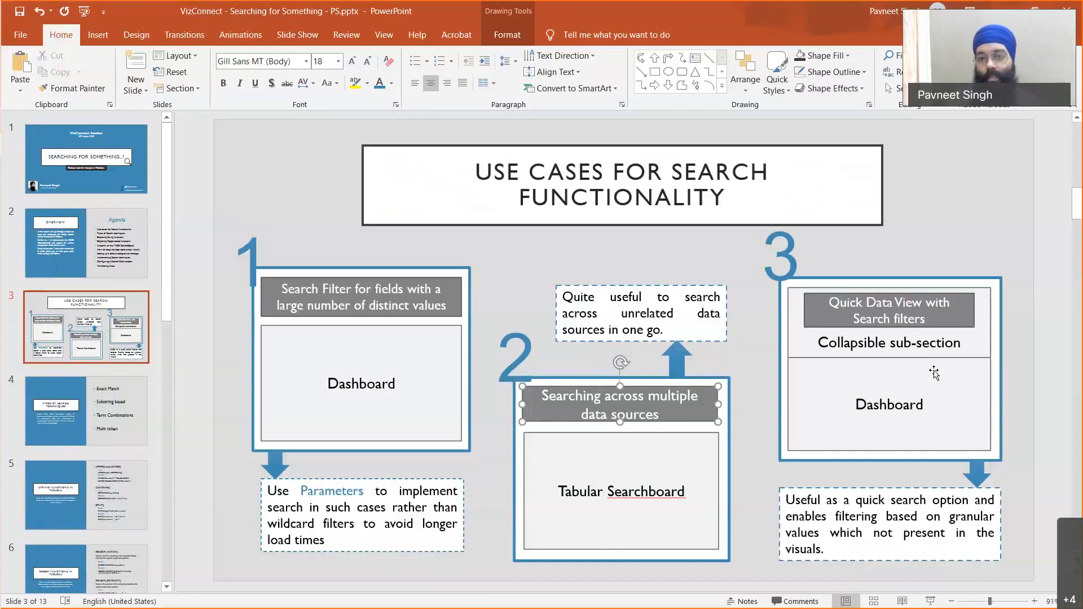
Step: Switch back to the Superstore_Demo workbook in Tableau and show the Order Details dashboard in presentation mode
mouse_move(4, 97)
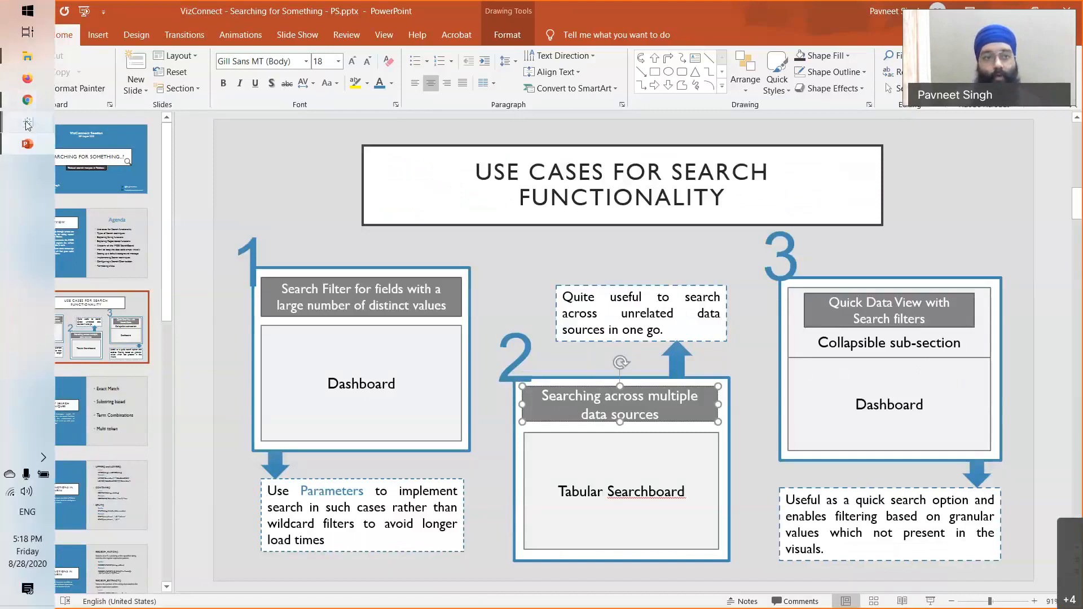
mouse_move(27, 123)
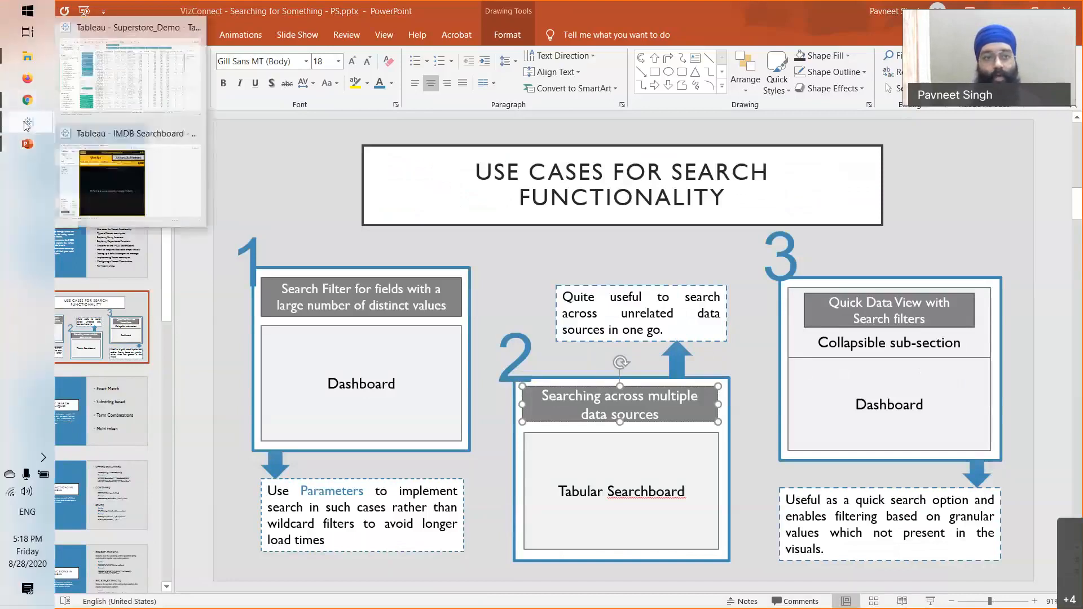
left_click(132, 100)
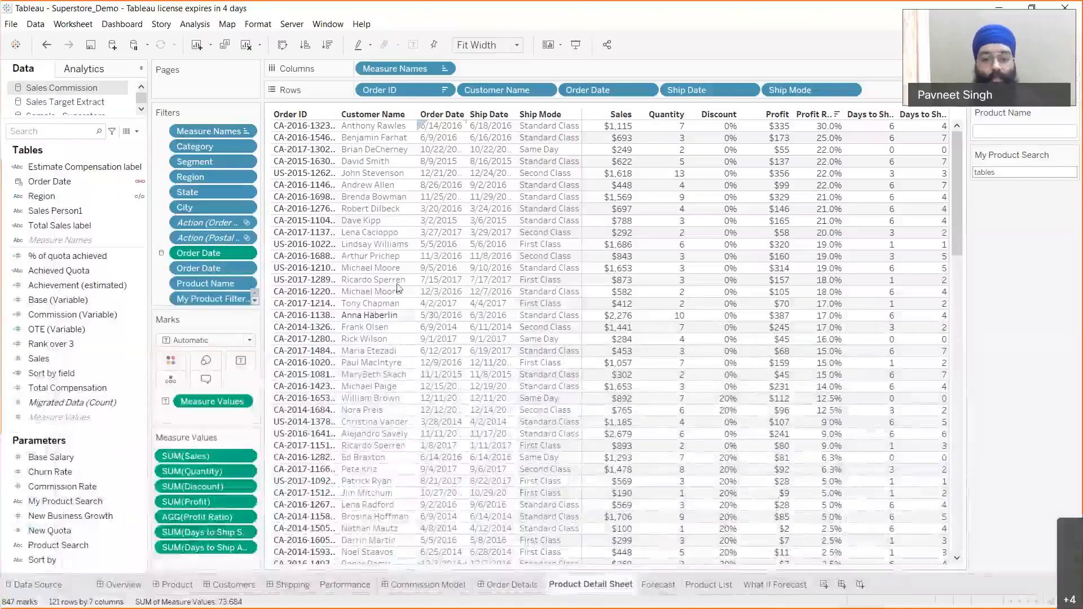
left_click(509, 587)
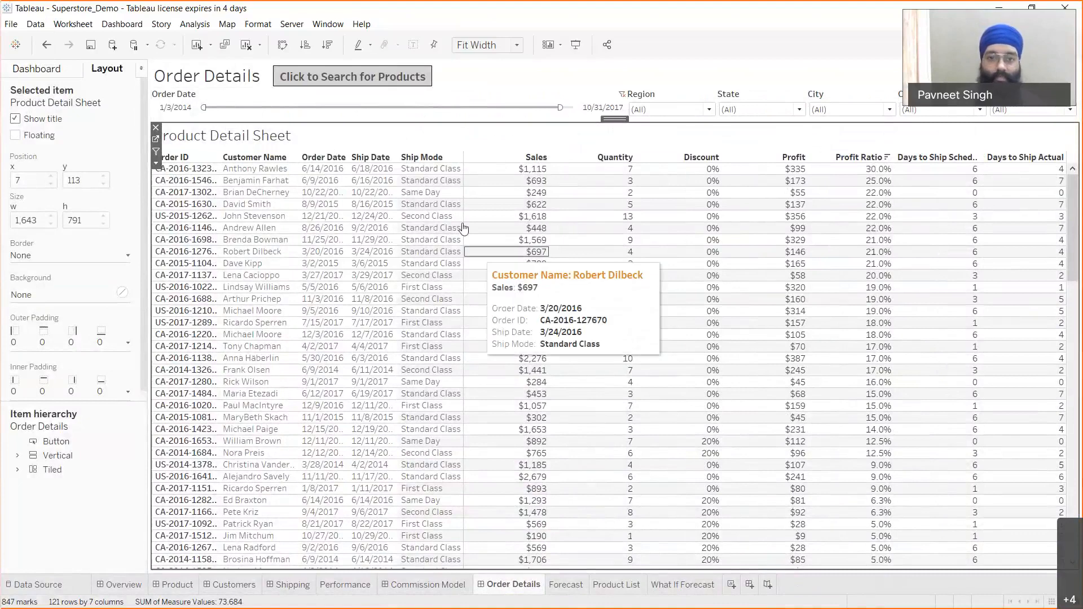
left_click(576, 45)
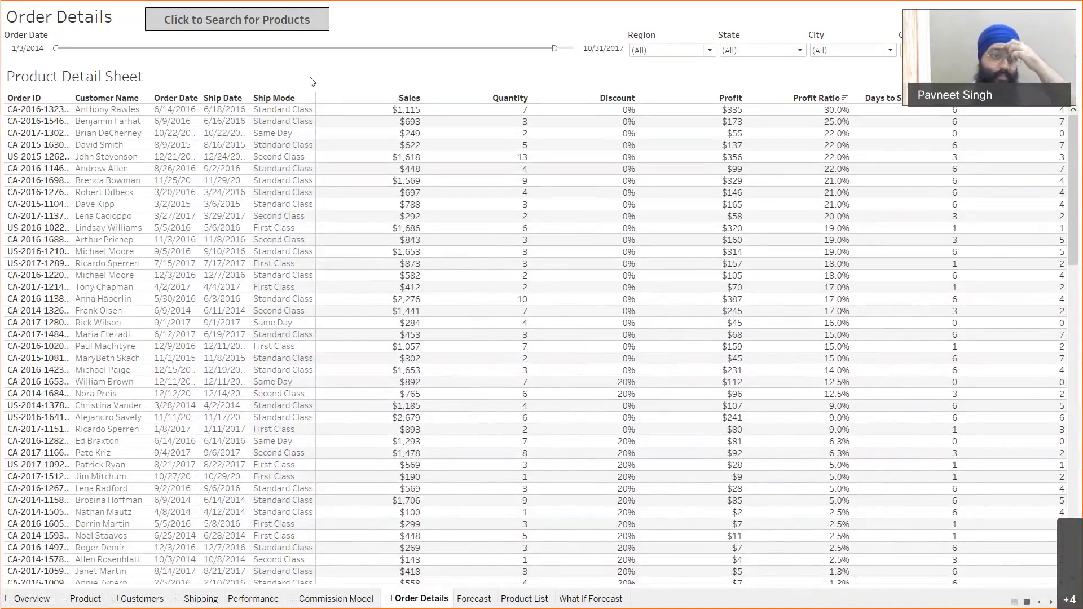
Step: Show and hide the dashboard's product search panel several times, leaving it open
left_click(261, 20)
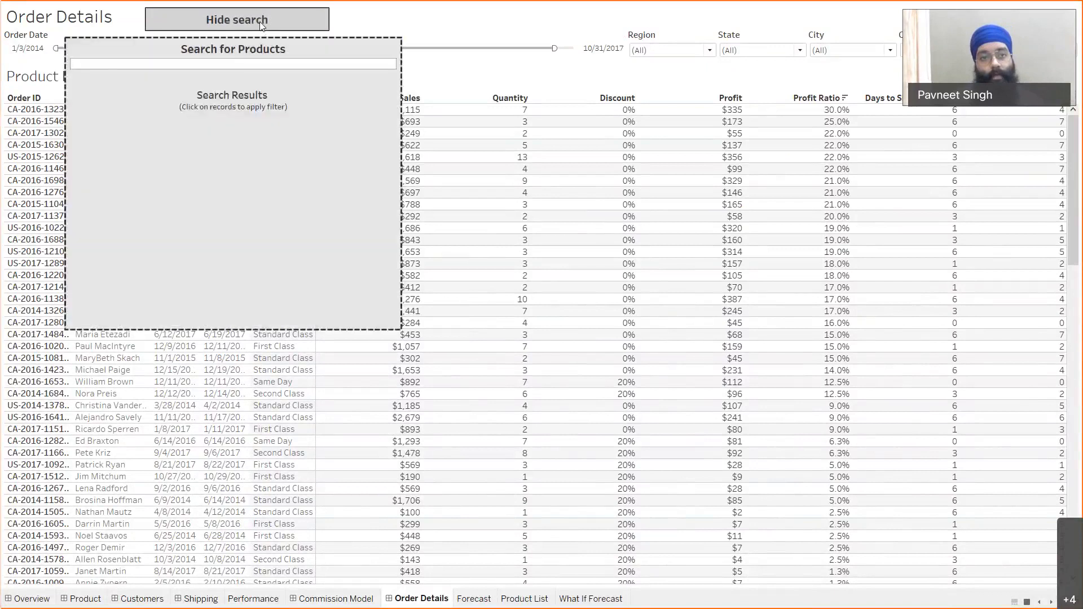
left_click(261, 21)
left_click(261, 24)
left_click(261, 23)
left_click(261, 24)
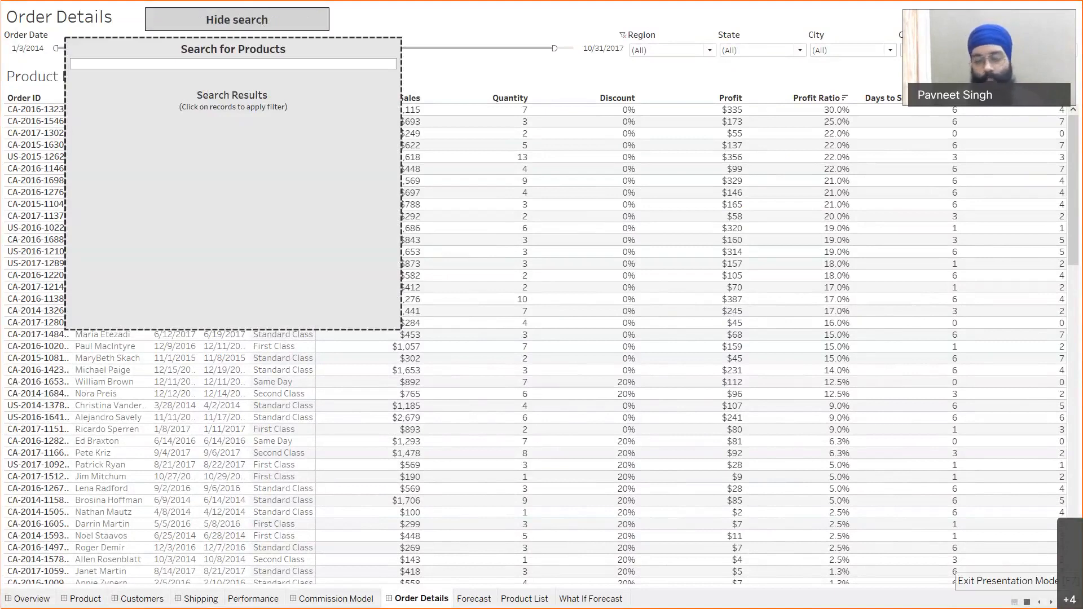
left_click(272, 22)
left_click(269, 21)
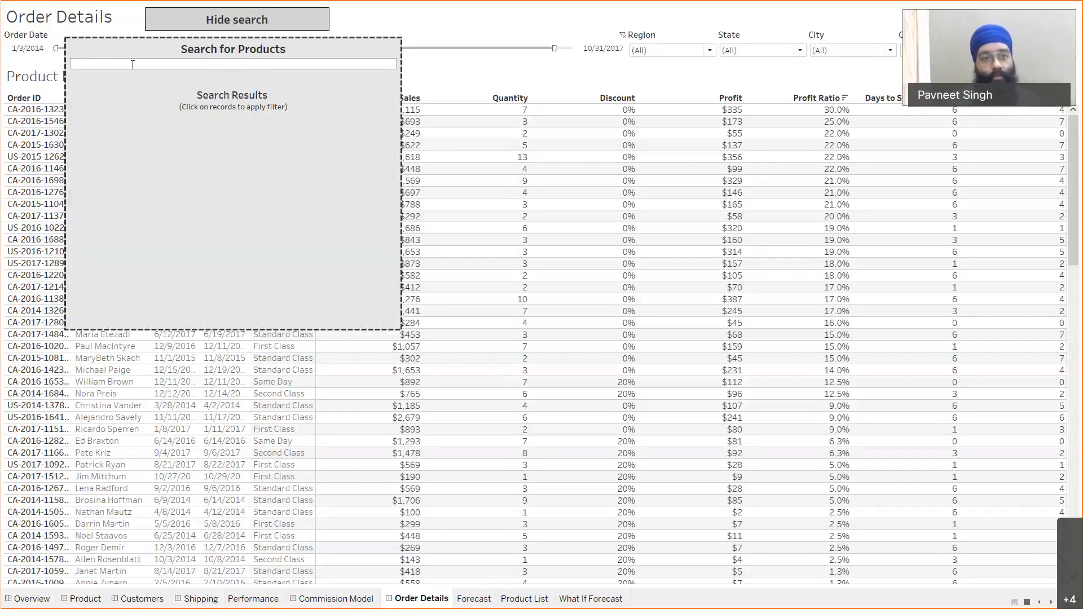
Step: Search for products containing "tables" in the search panel and look through the matching products
type("tables")
key("Return")
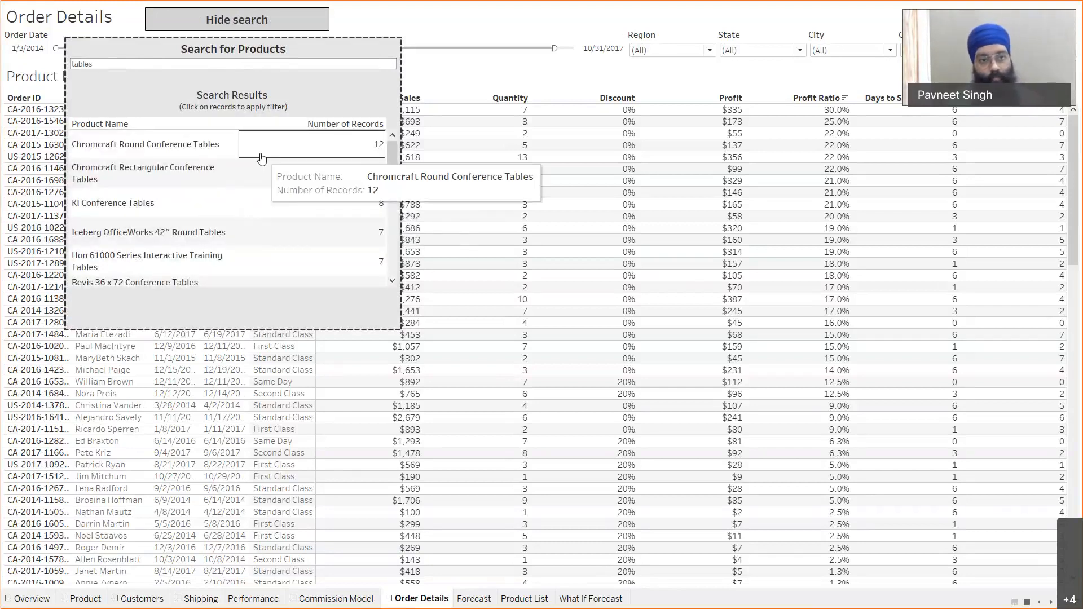
scroll(268, 199, "down", 8)
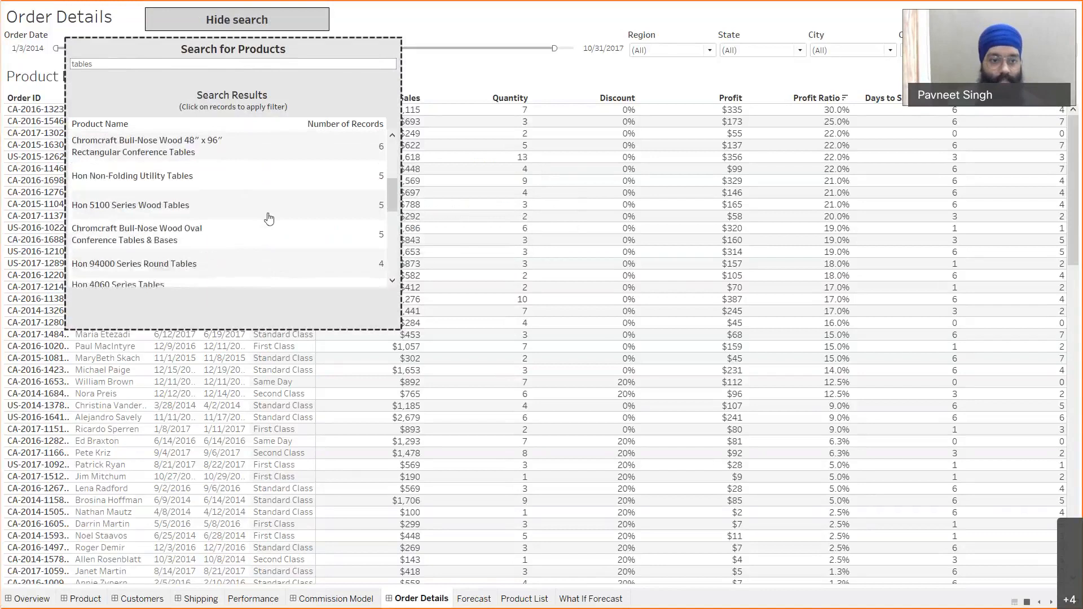
scroll(273, 227, "down", 2)
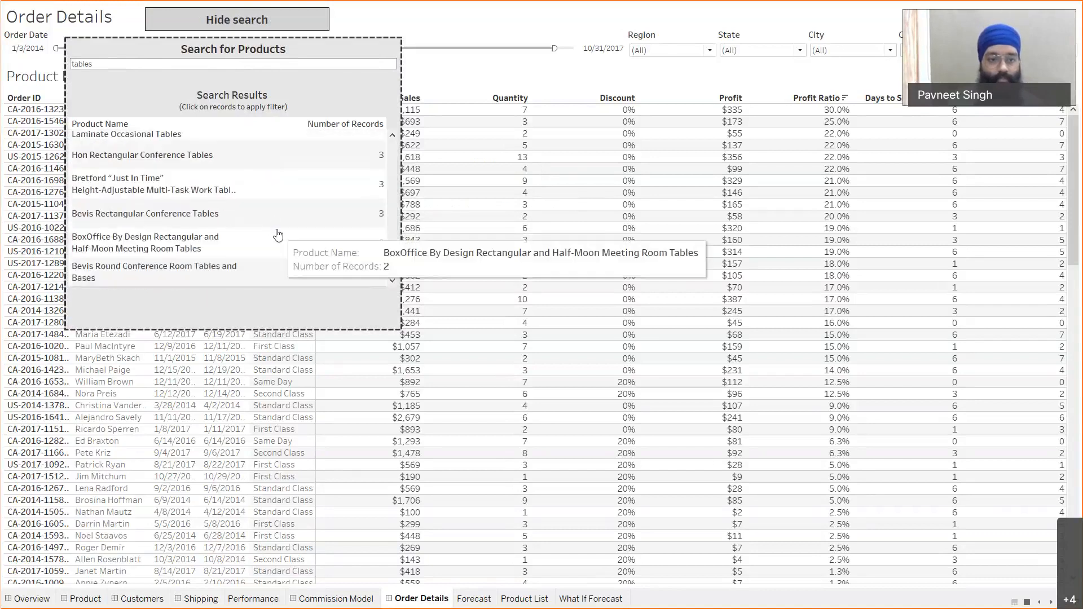
Step: Filter the order details by selecting both KI Conference Tables and Iceberg OfficeWorks 42" Round Tables in the search results
scroll(283, 244, "up", 10)
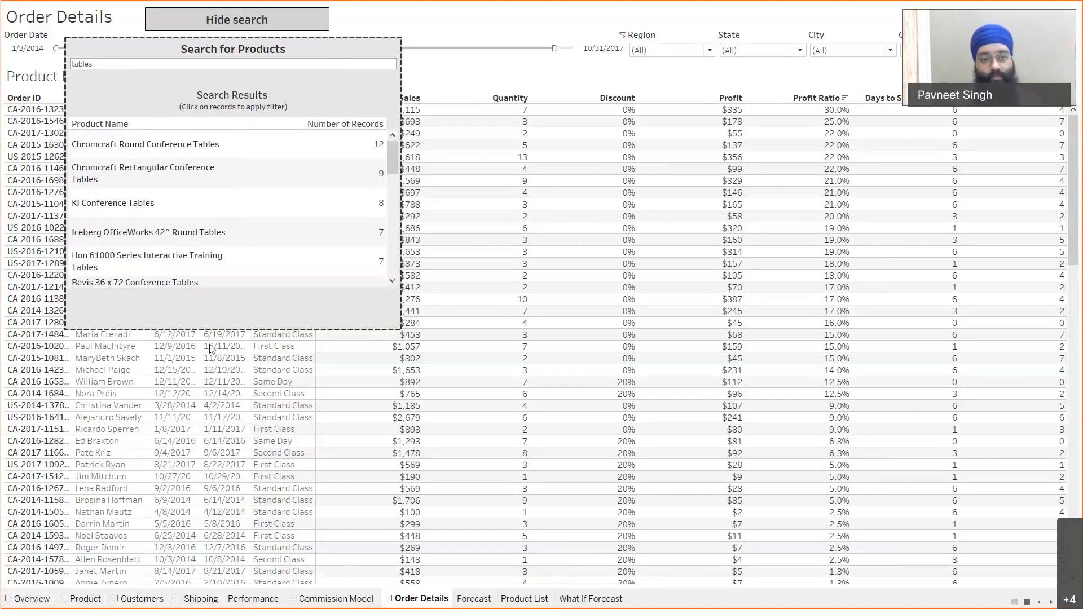
left_click(140, 211)
left_click(120, 235, "ctrl")
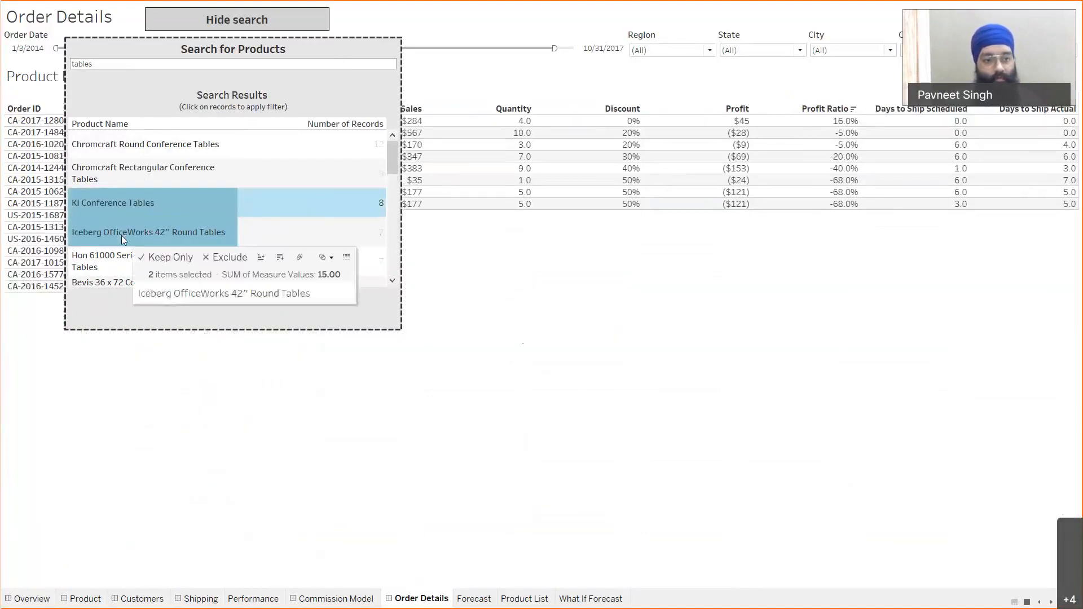
Step: Add Chromcraft Rectangular Conference Tables and Hon 61000 Series Interactive Training Tables to the products selected as the order details filter
left_click(130, 174, "ctrl")
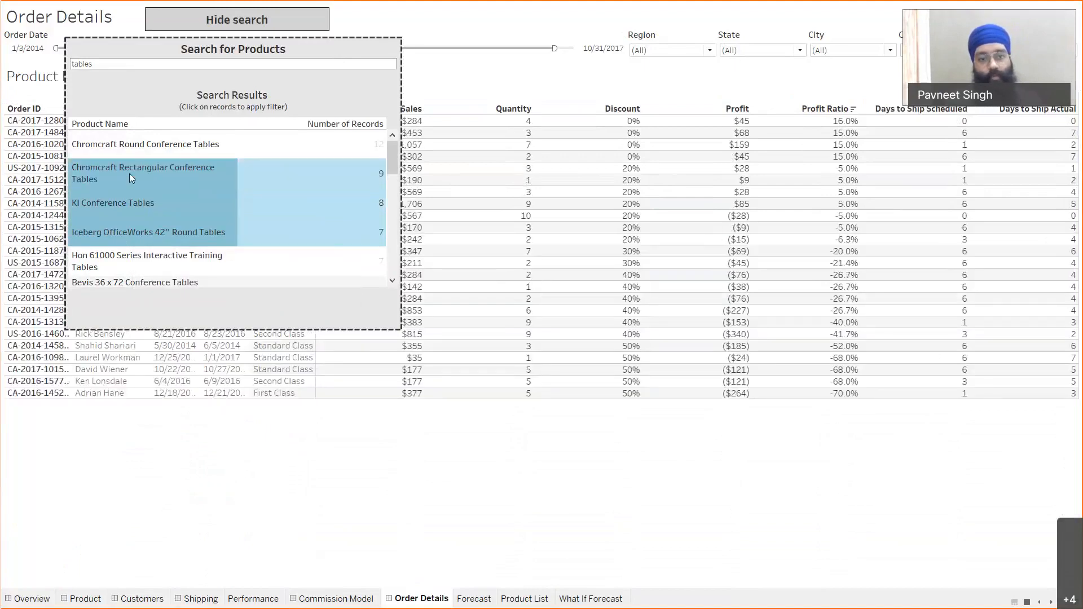
mouse_move(155, 216)
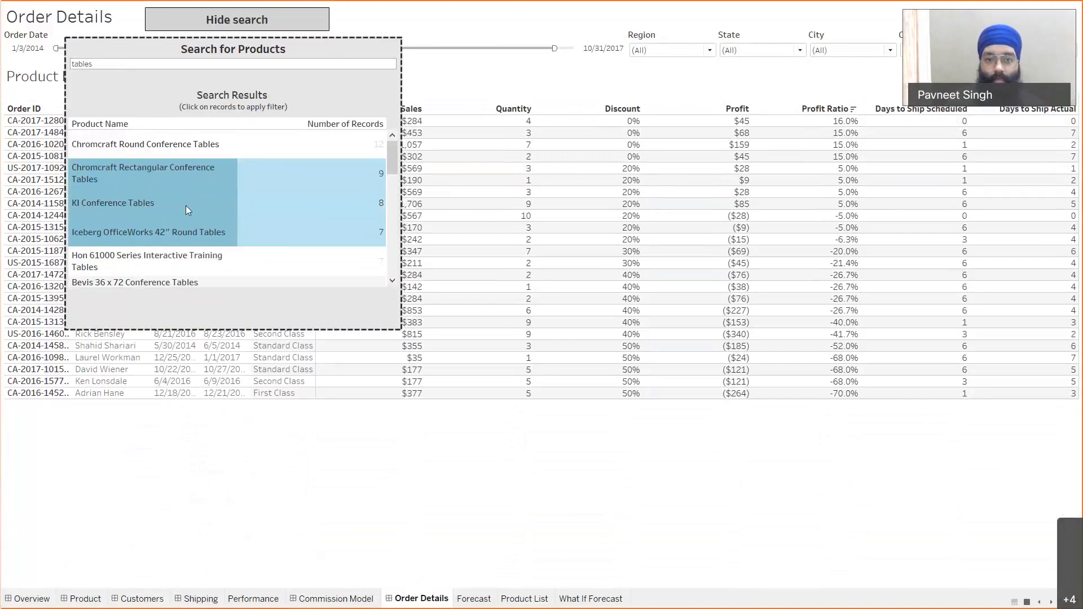
mouse_move(186, 207)
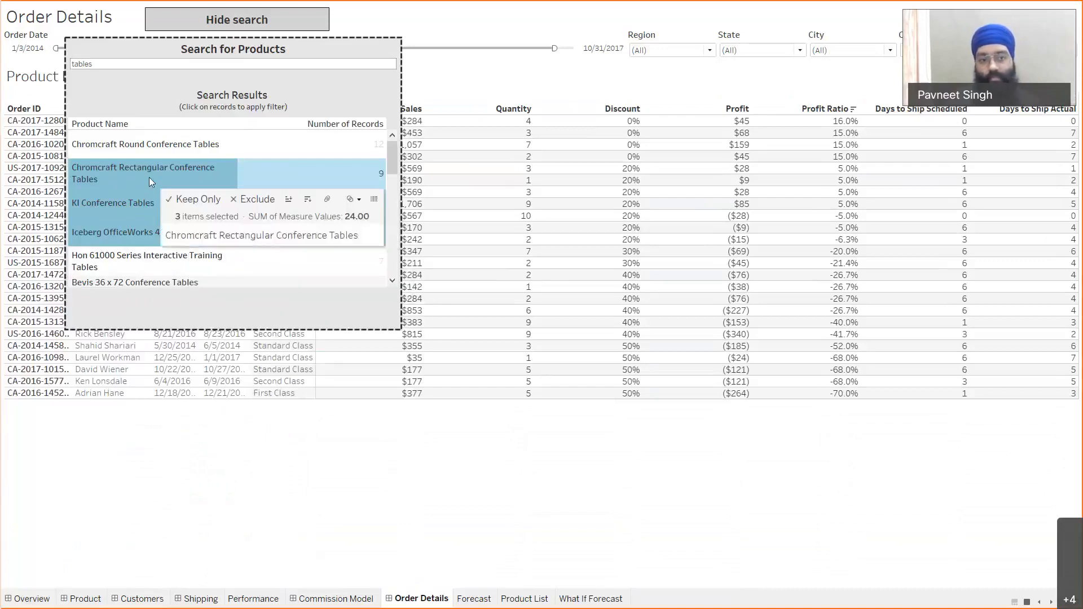
mouse_move(141, 185)
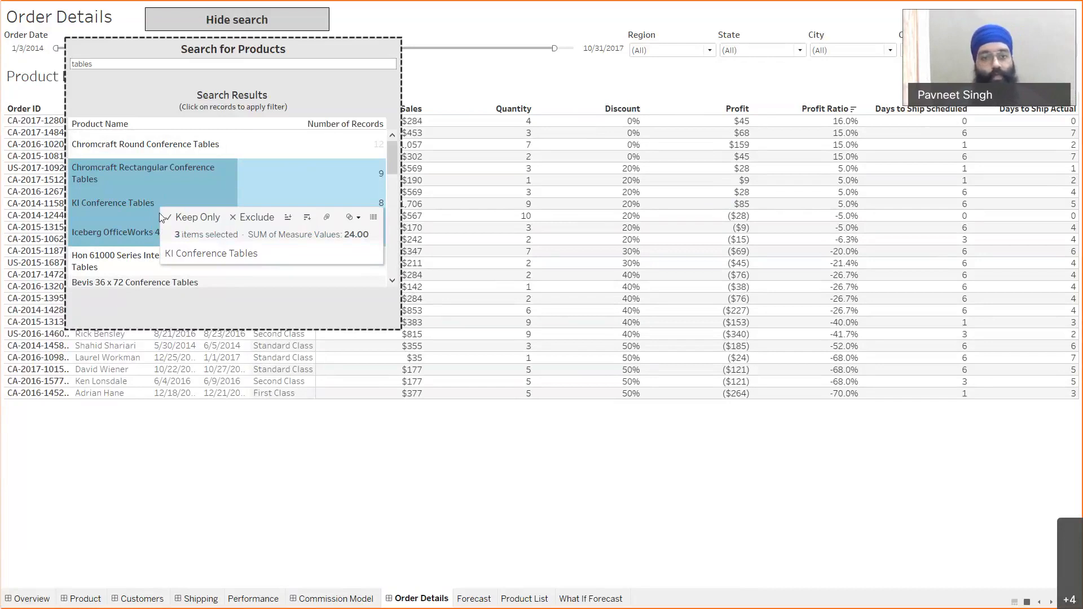
scroll(165, 225, "down", 3)
scroll(165, 224, "down", 3)
scroll(150, 231, "up", 5)
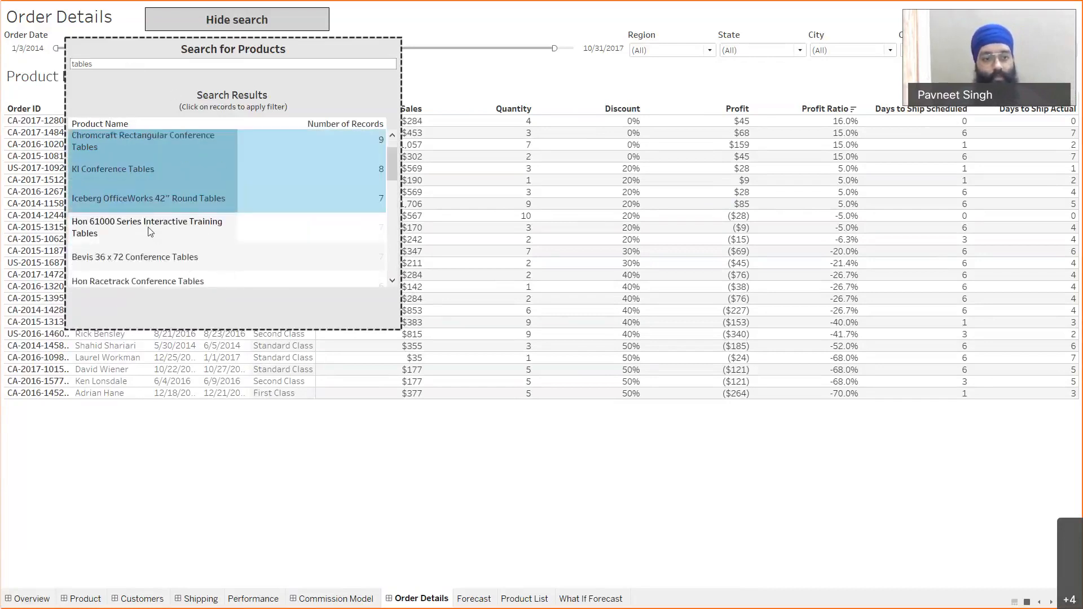
left_click(150, 231, "ctrl")
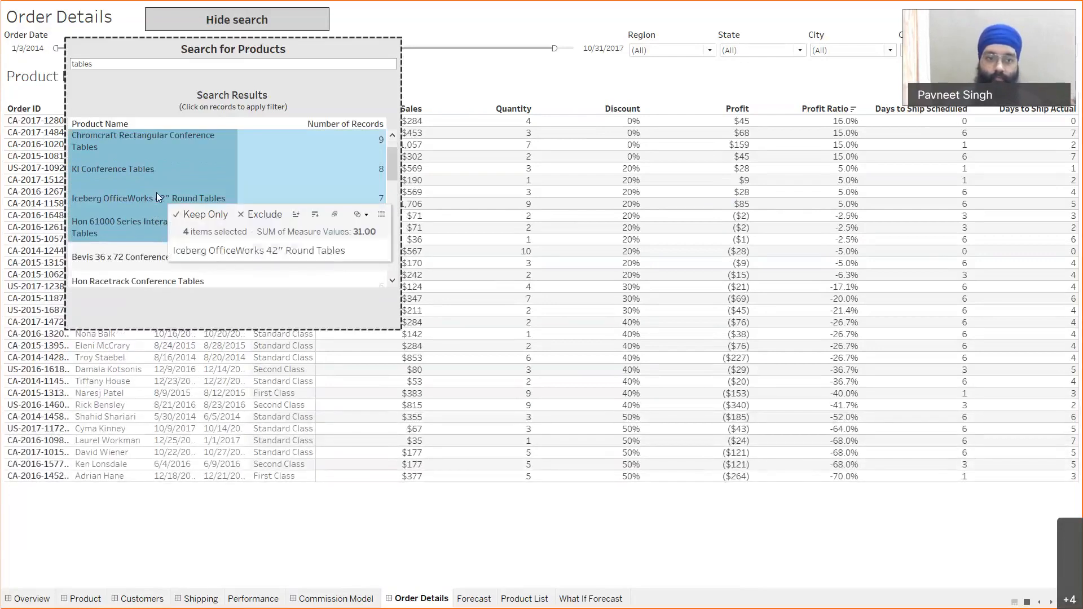
mouse_move(150, 208)
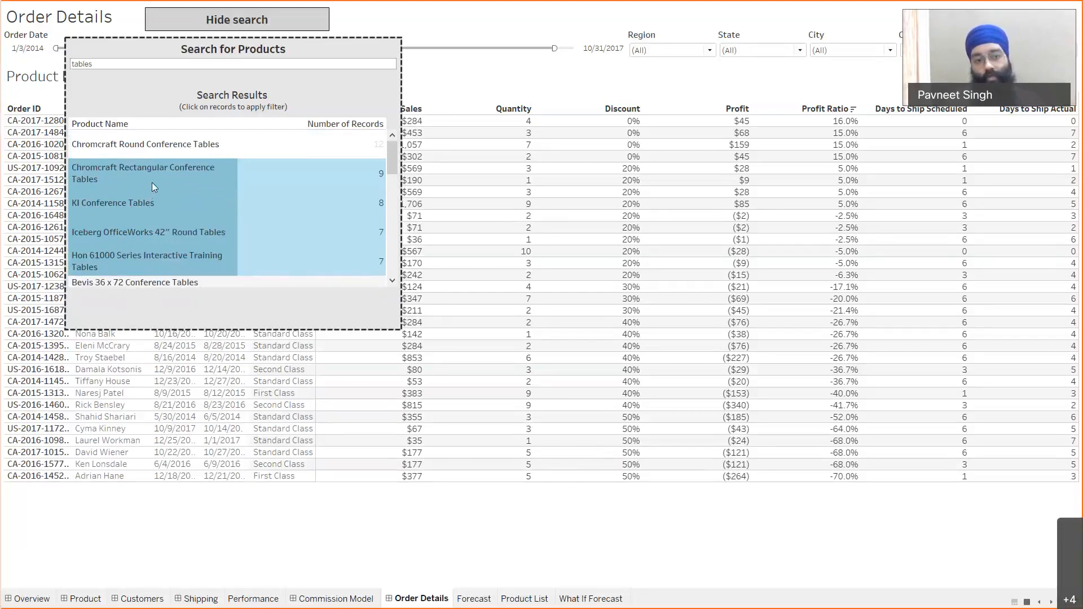
mouse_move(145, 178)
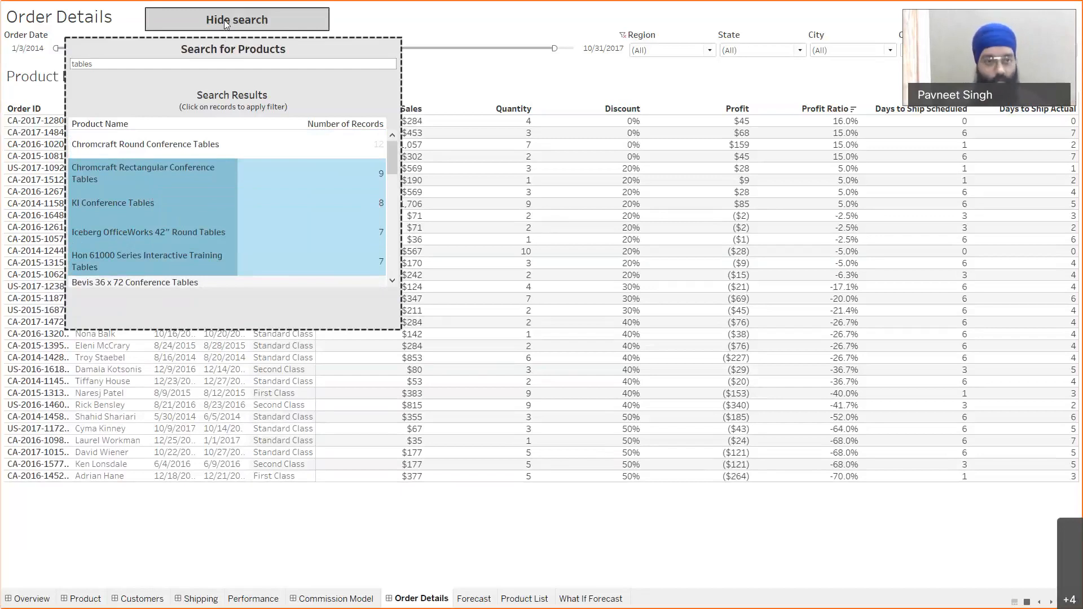
Step: Hide the product search panel and switch to the VizConnect presentation in PowerPoint
left_click(225, 21)
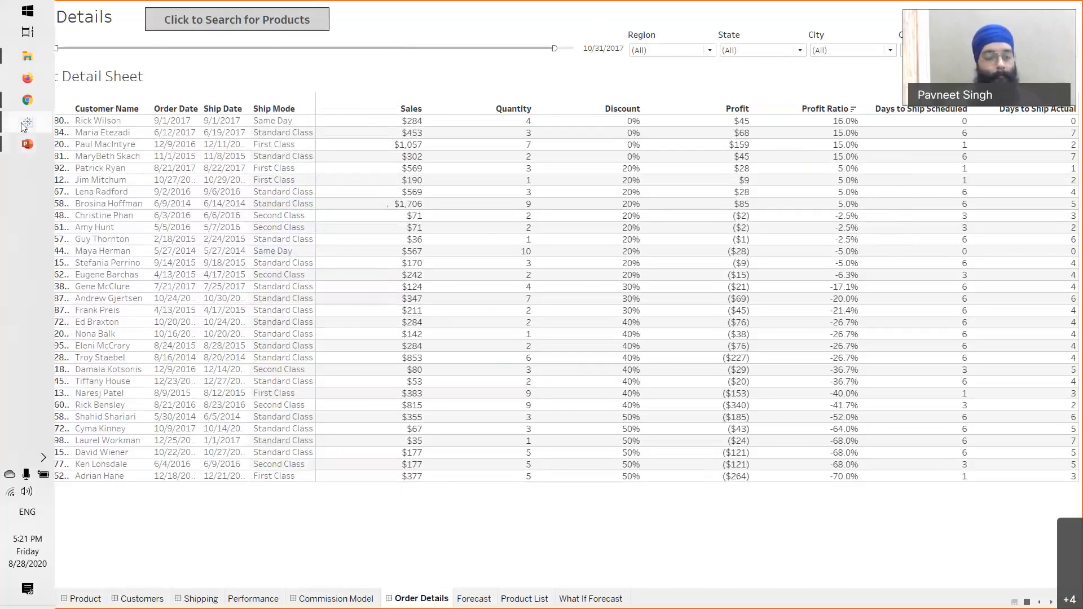
mouse_move(27, 145)
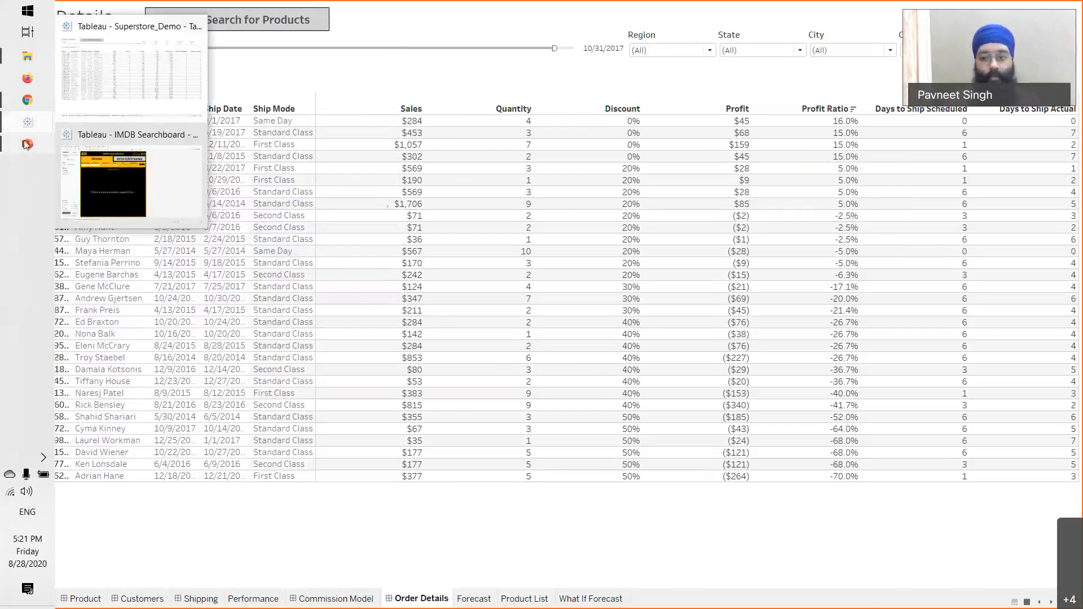
left_click(26, 145)
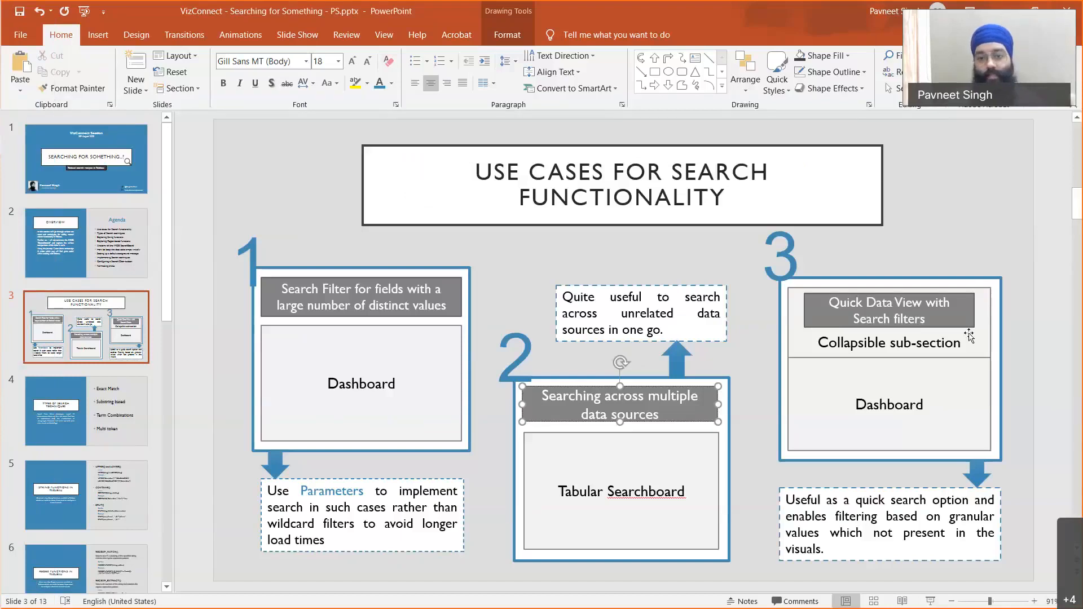
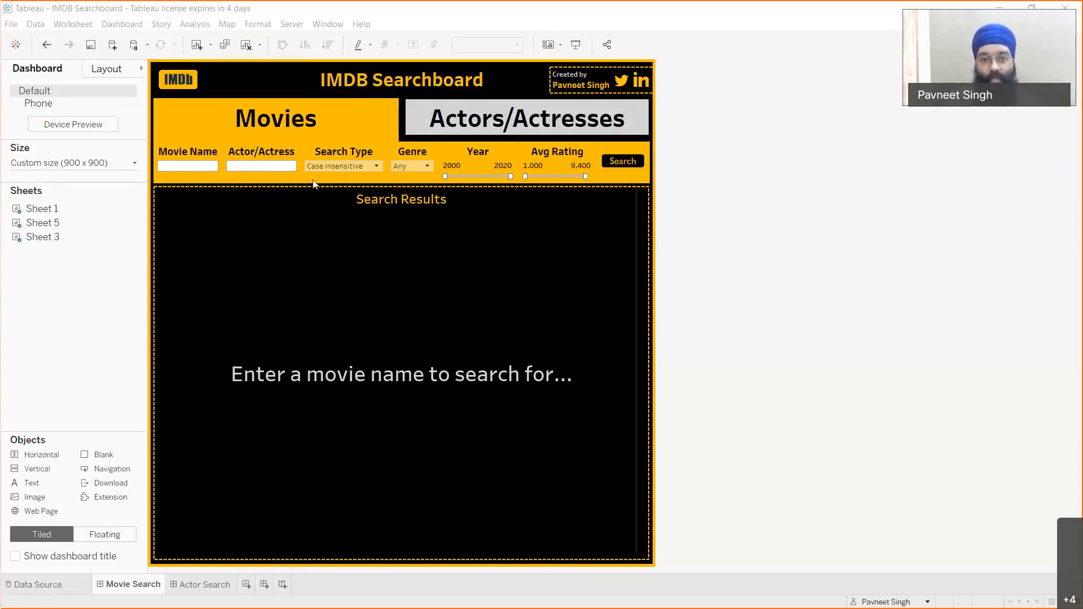
Step: Examine the Search Type options and the Genre, Movie Name and Actor/Actress fields on the IMDB Searchboard's Movie Search dashboard
left_click(376, 165)
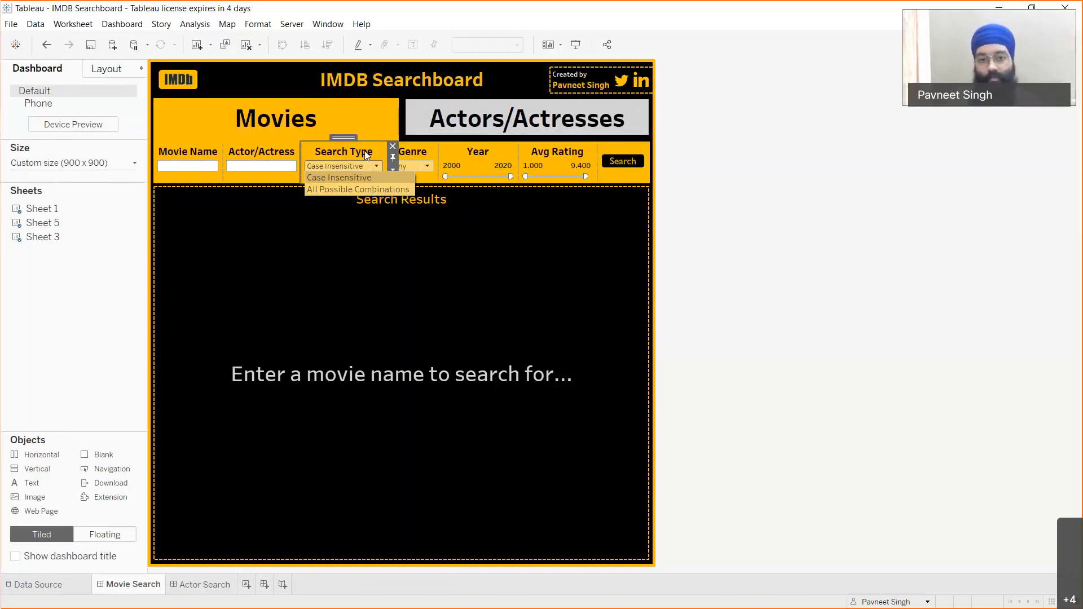
left_click(416, 151)
left_click(417, 147)
left_click(418, 167)
left_click(418, 167)
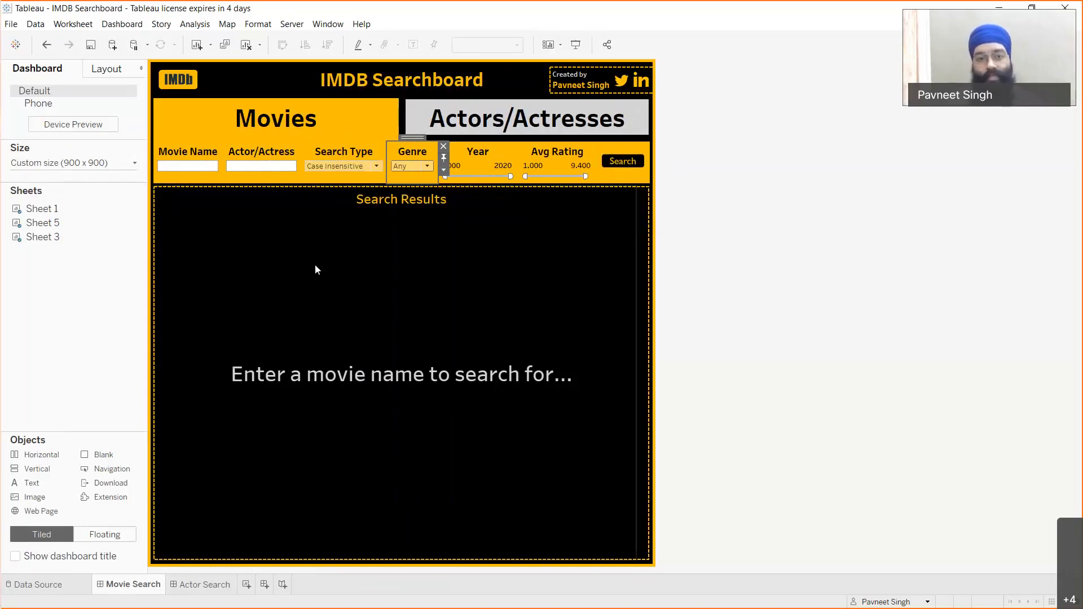
left_click(199, 167)
left_click(261, 166)
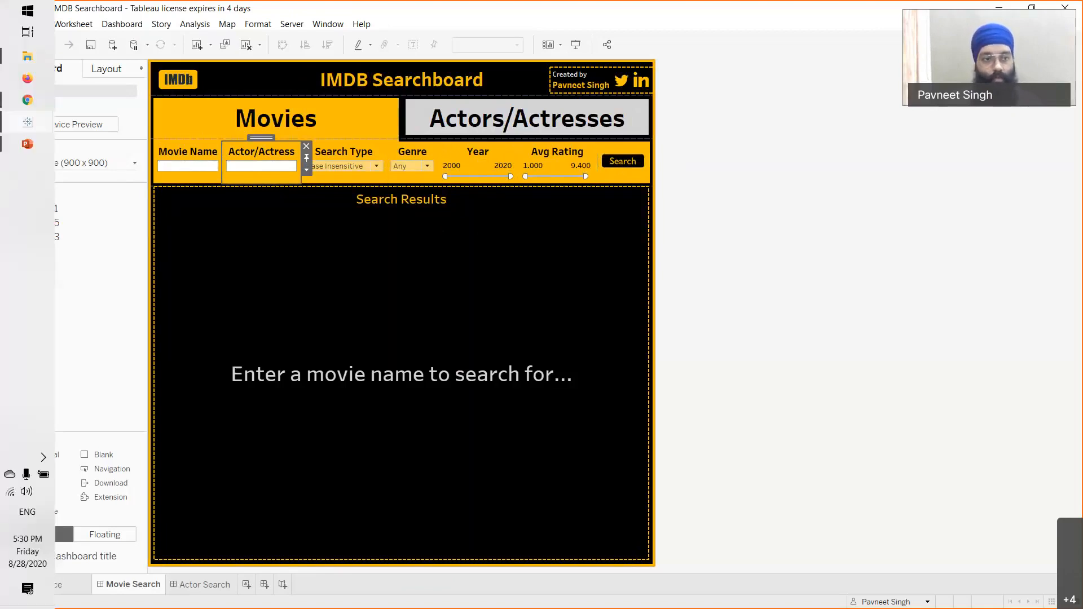
Step: Enter "batman" as the movie name and show the Movie Search dashboard in presentation mode
left_click(195, 166)
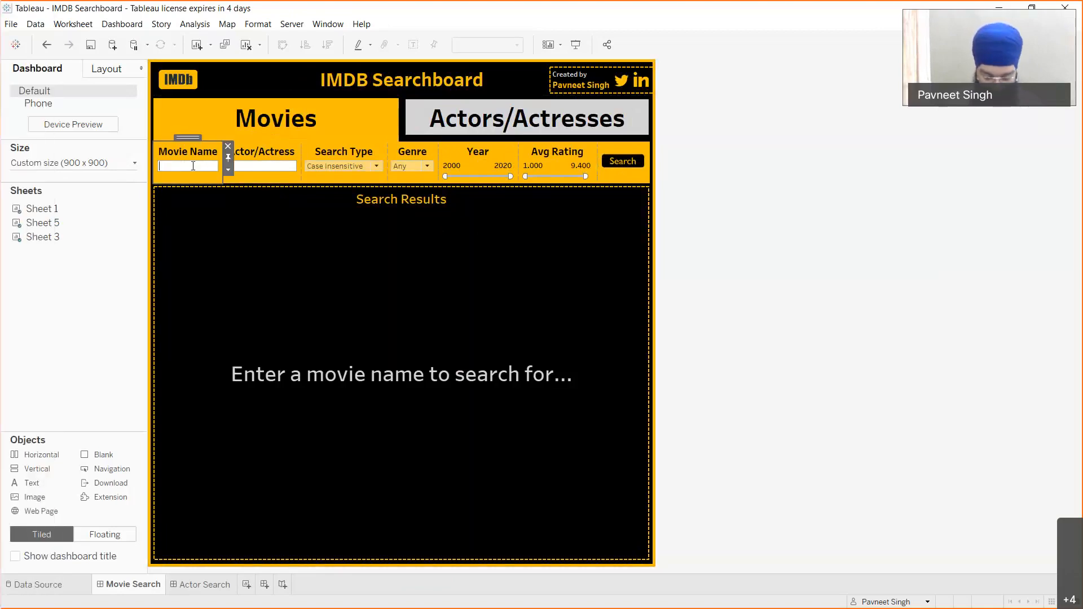
type("batman")
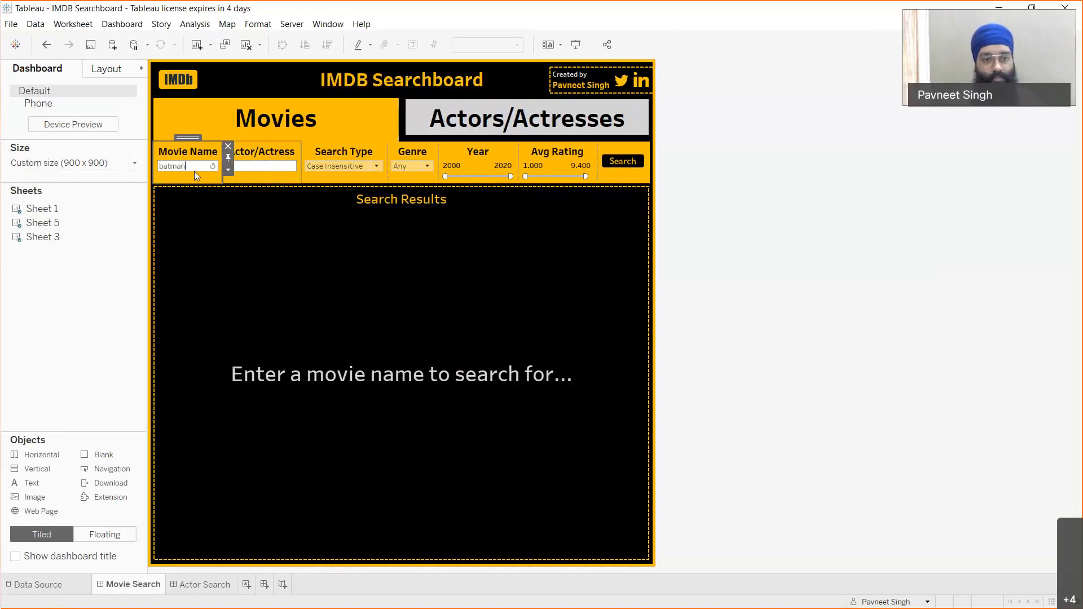
key("Return")
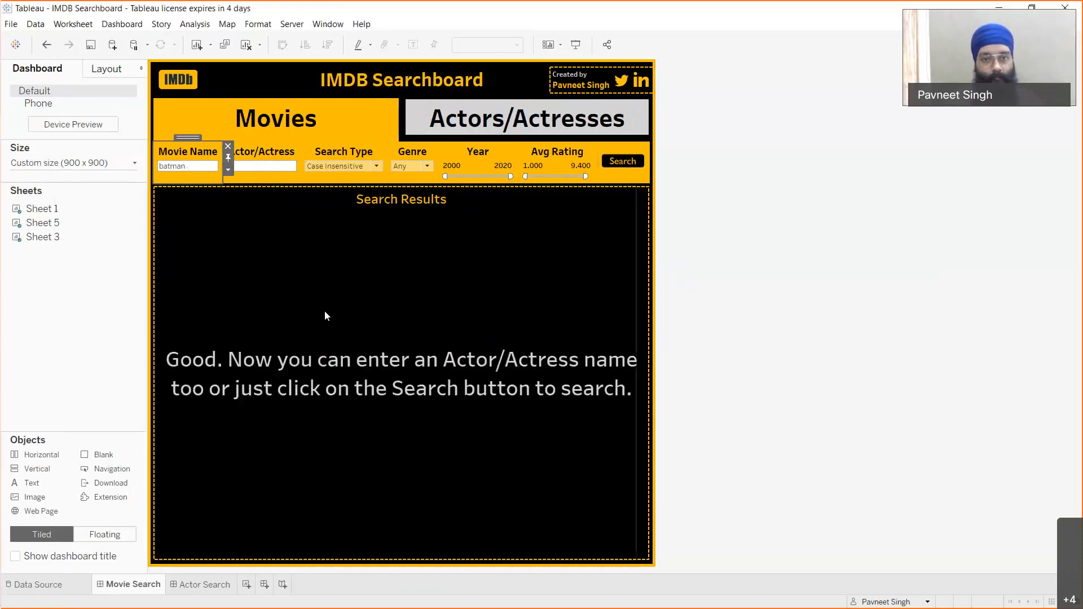
key("F7")
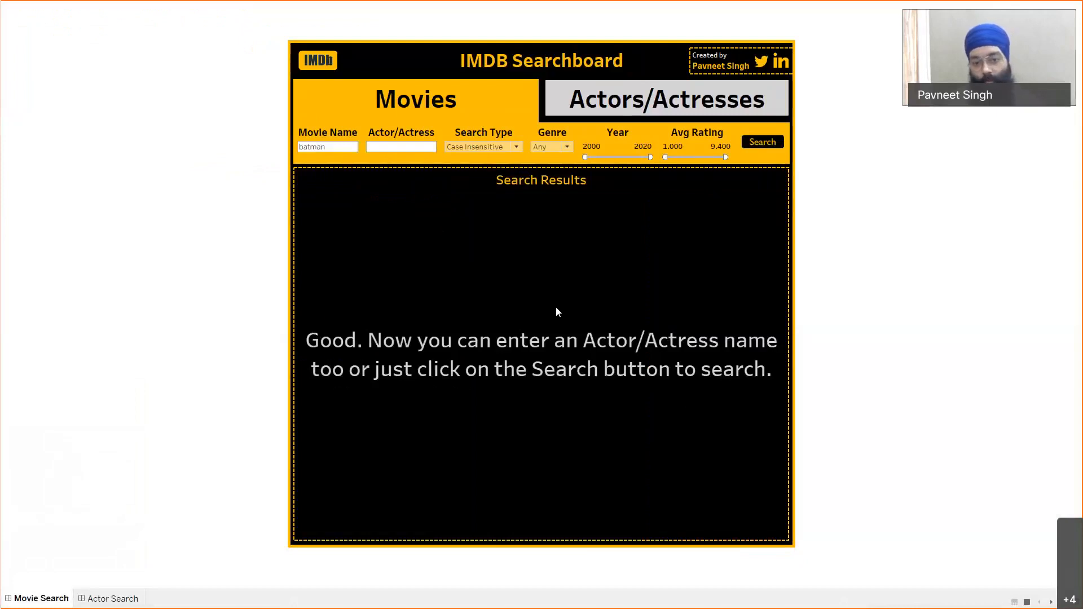
Step: Clear the movie name and enter "batman" again
left_click(338, 149)
key("BackSpace")
key("Return")
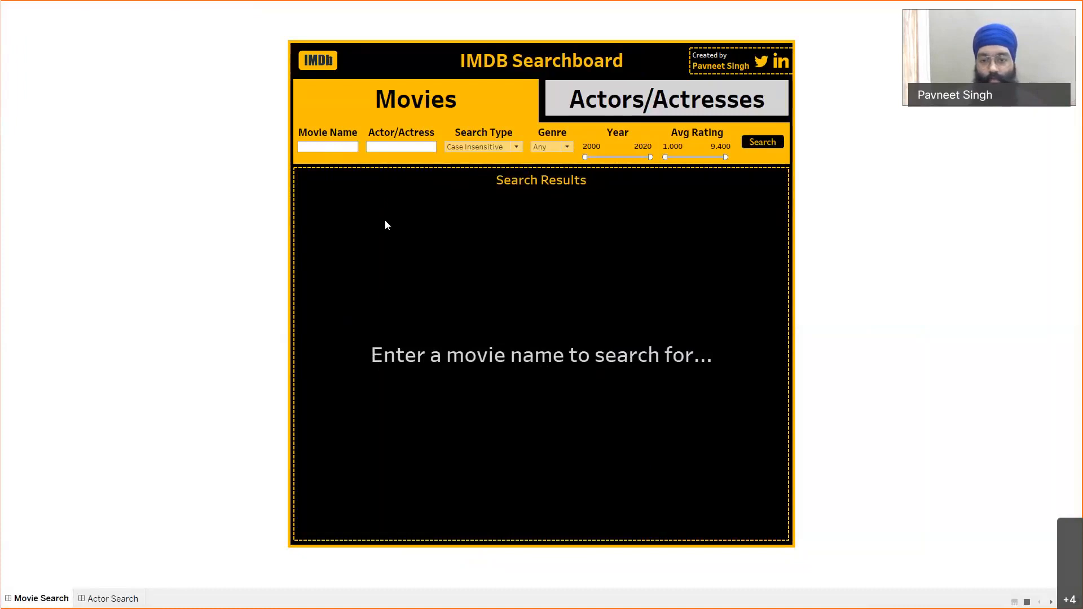
left_click(332, 148)
type("batman")
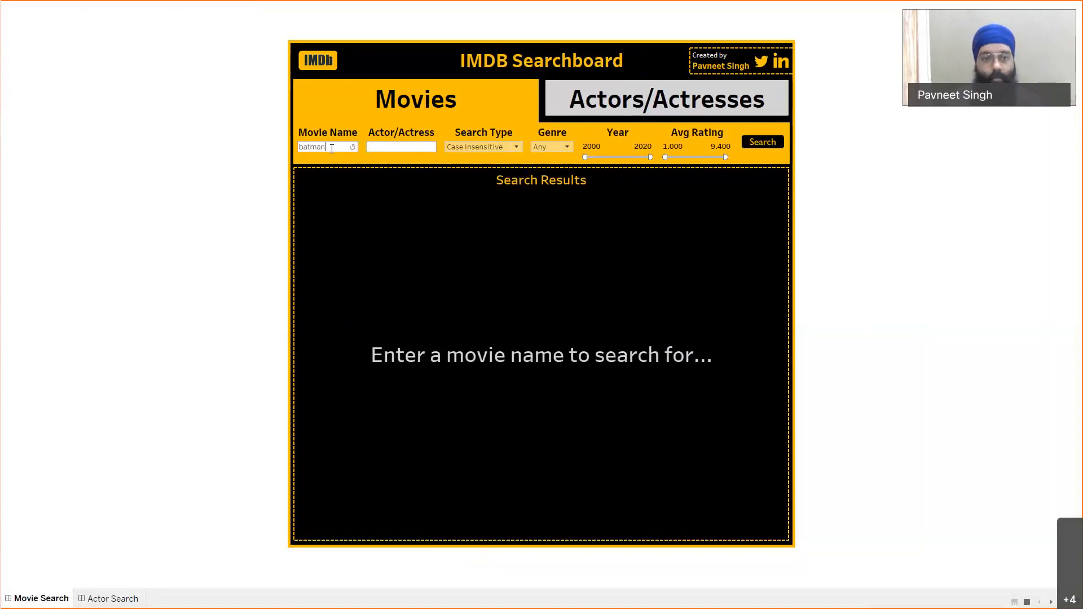
key("Return")
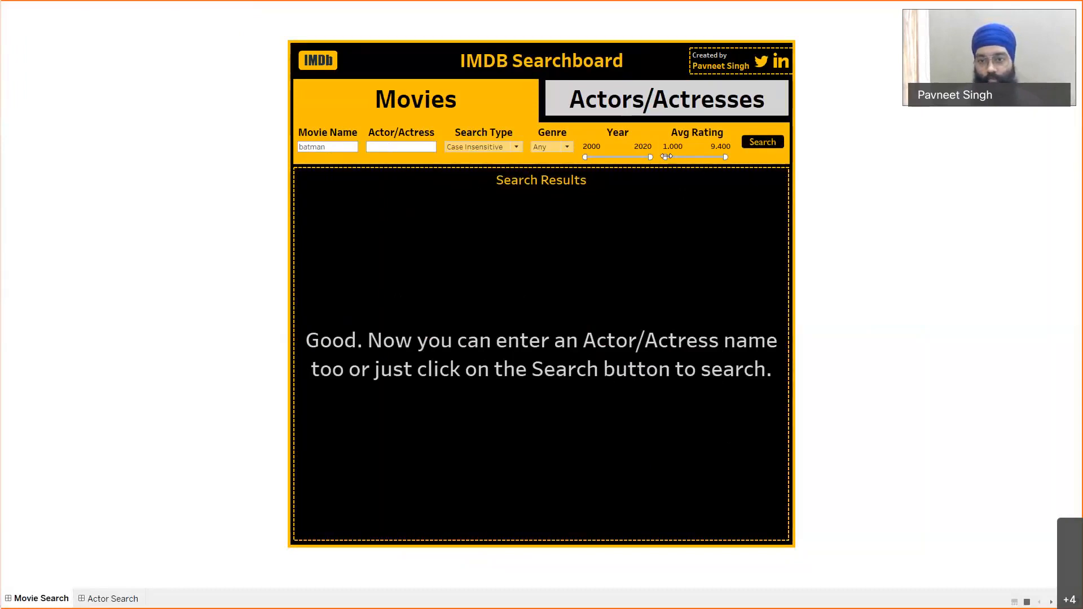
Step: Raise the minimum average rating to 6.600 and run the movie search
left_click_drag(666, 156, 701, 157)
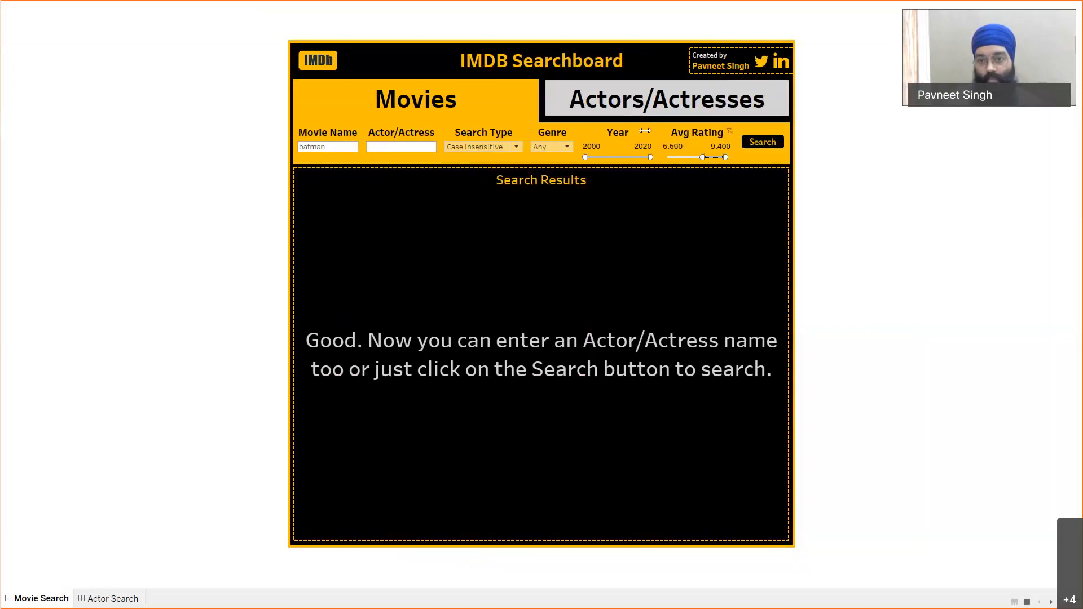
left_click(763, 146)
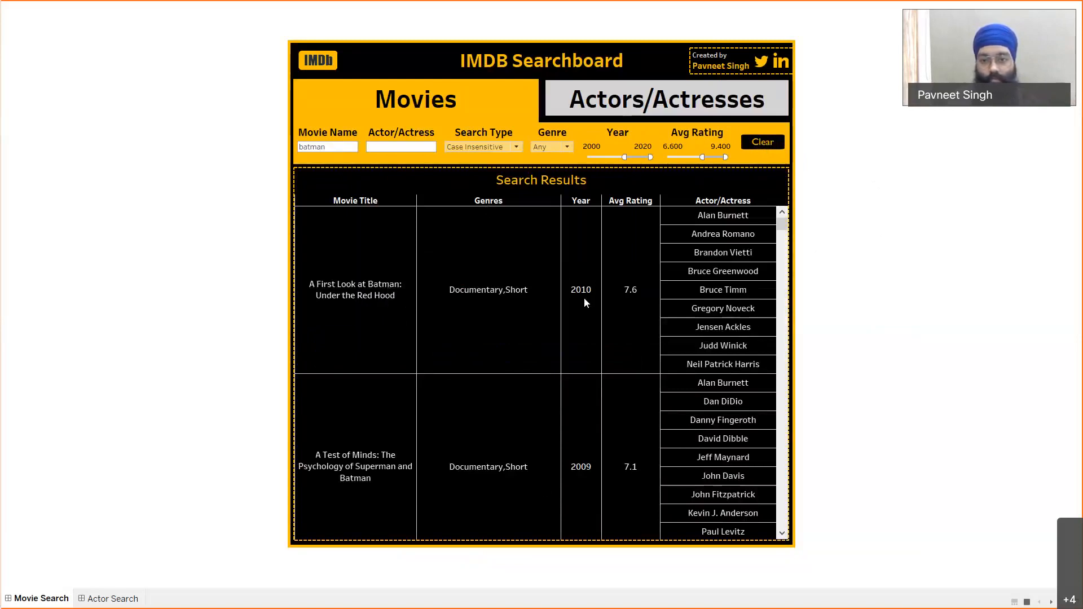
mouse_move(782, 224)
left_mouse_down()
mouse_move(782, 244)
mouse_move(783, 224)
left_mouse_up()
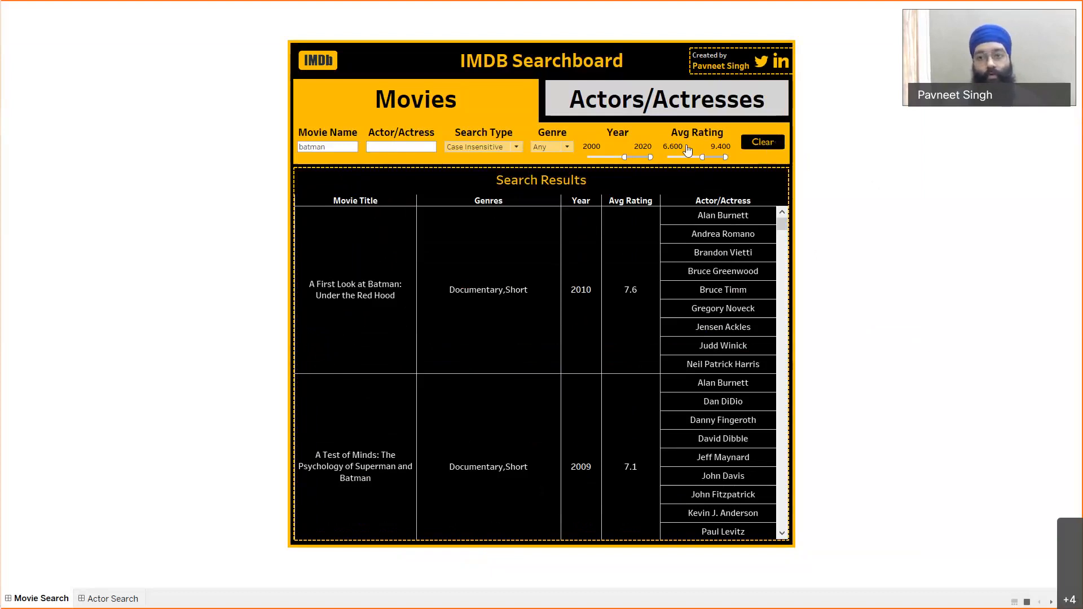
Step: Search for movies with "batman" as the movie name and "christian" as the actor
left_click(315, 148)
type("batman")
key("Return")
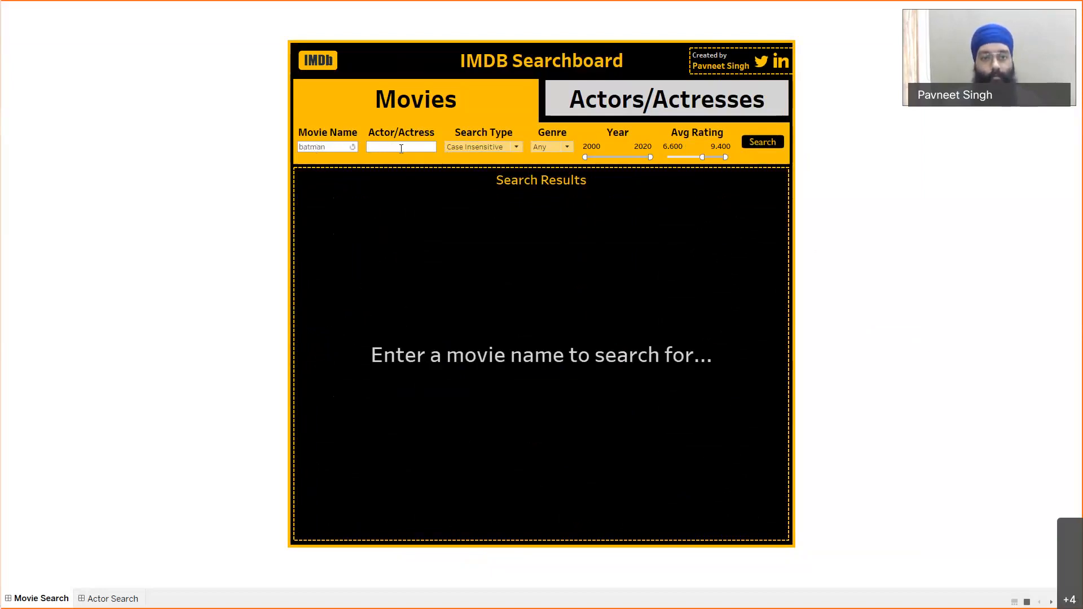
left_click(401, 148)
type("christian")
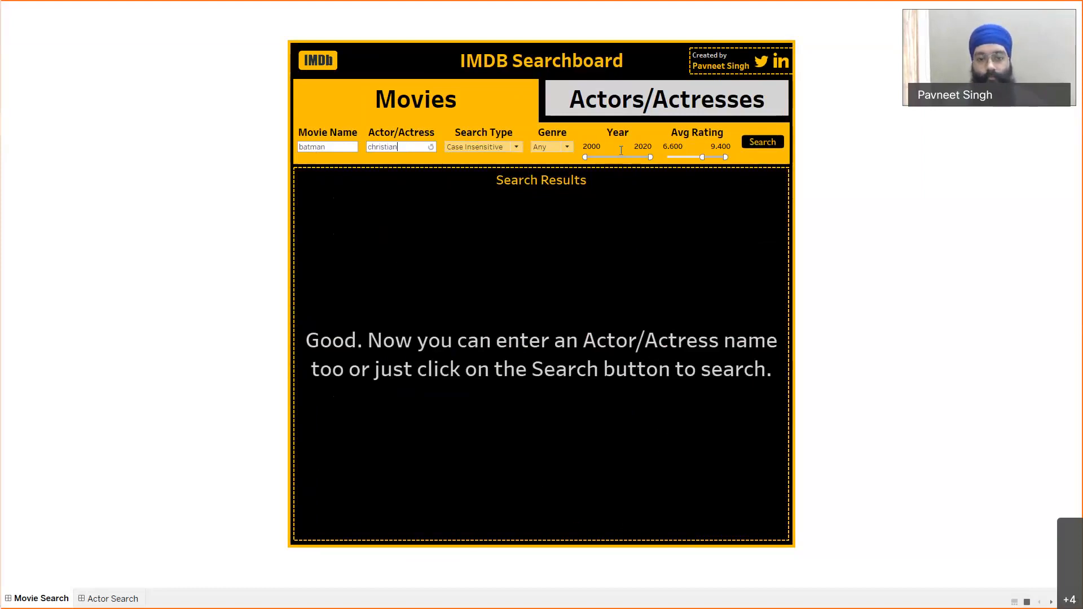
left_click(754, 145)
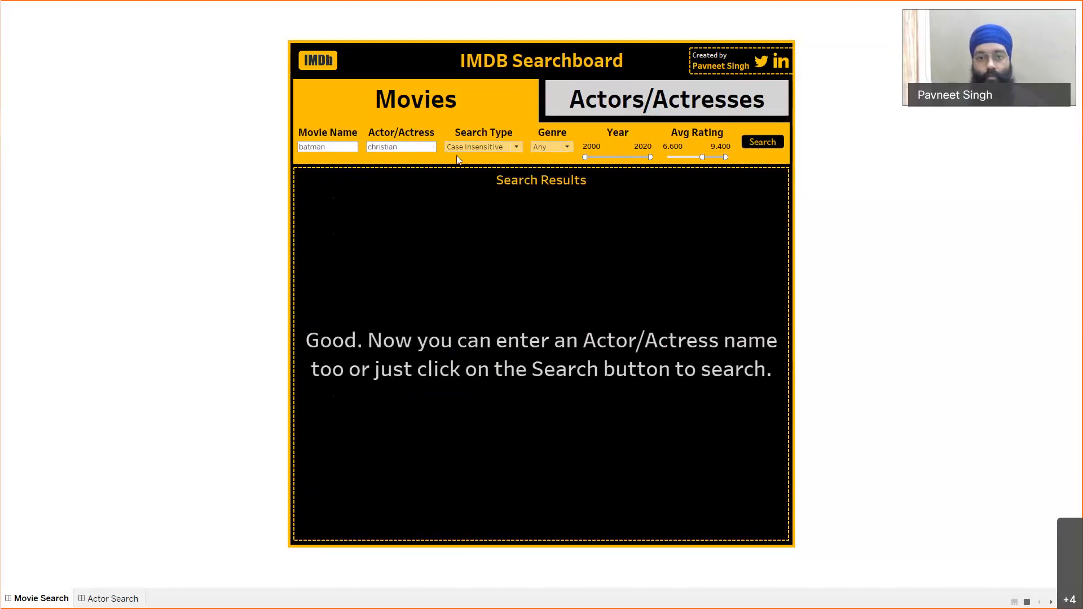
left_click(759, 144)
Step: Replace the actor search term with "bale" for the "batman" movie search
double_click(416, 147)
left_click(416, 148)
key("BackSpace")
key("BackSpace")
key("BackSpace")
key("BackSpace")
key("BackSpace")
key("BackSpace")
key("BackSpace")
key("BackSpace")
key("BackSpace")
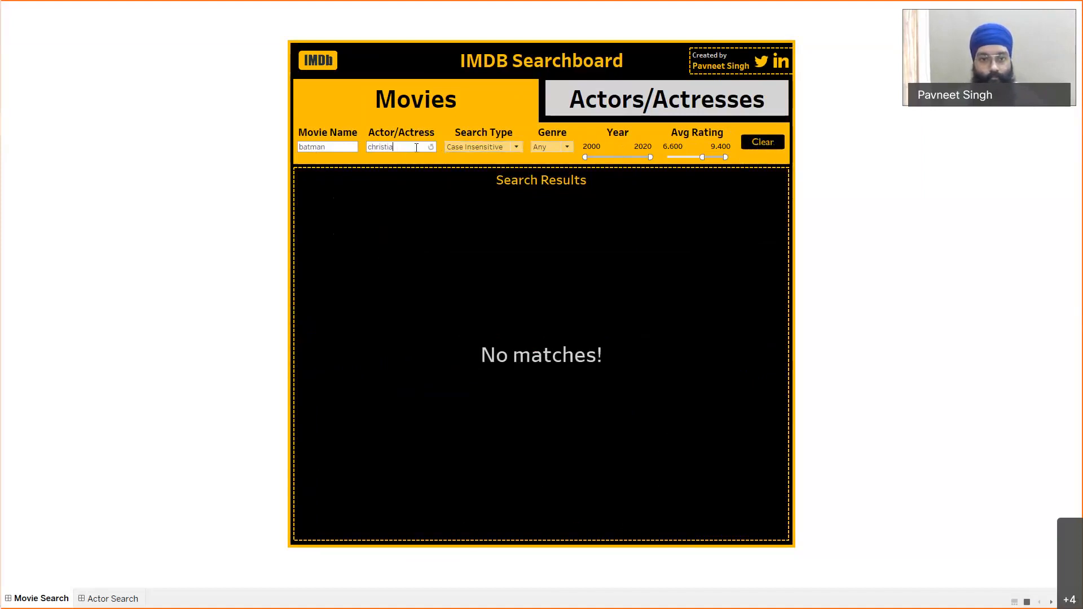
type("bale")
key("Return")
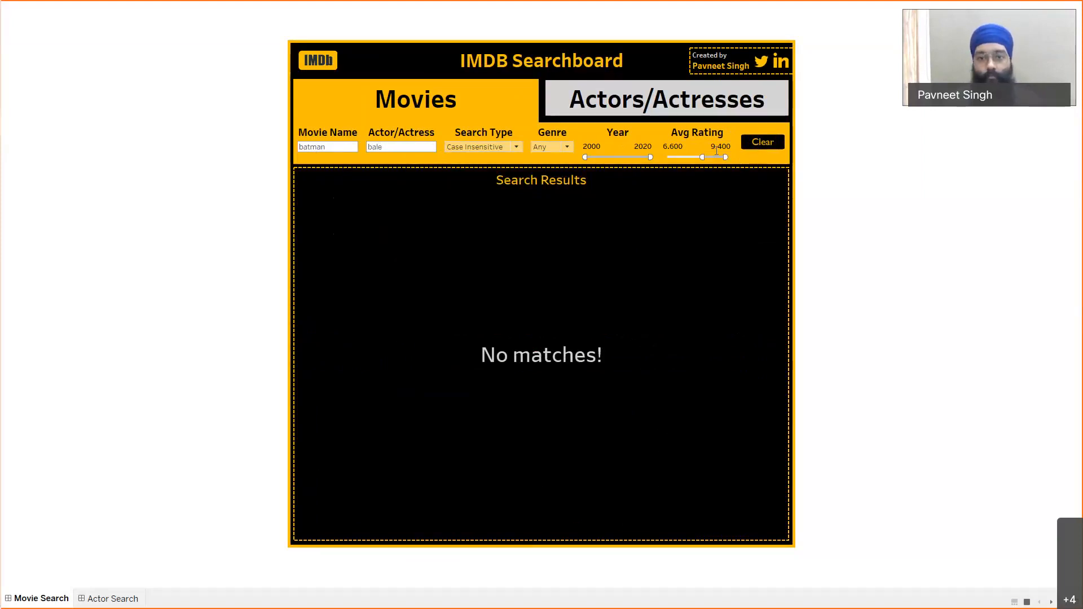
left_click(397, 147)
left_click(407, 149)
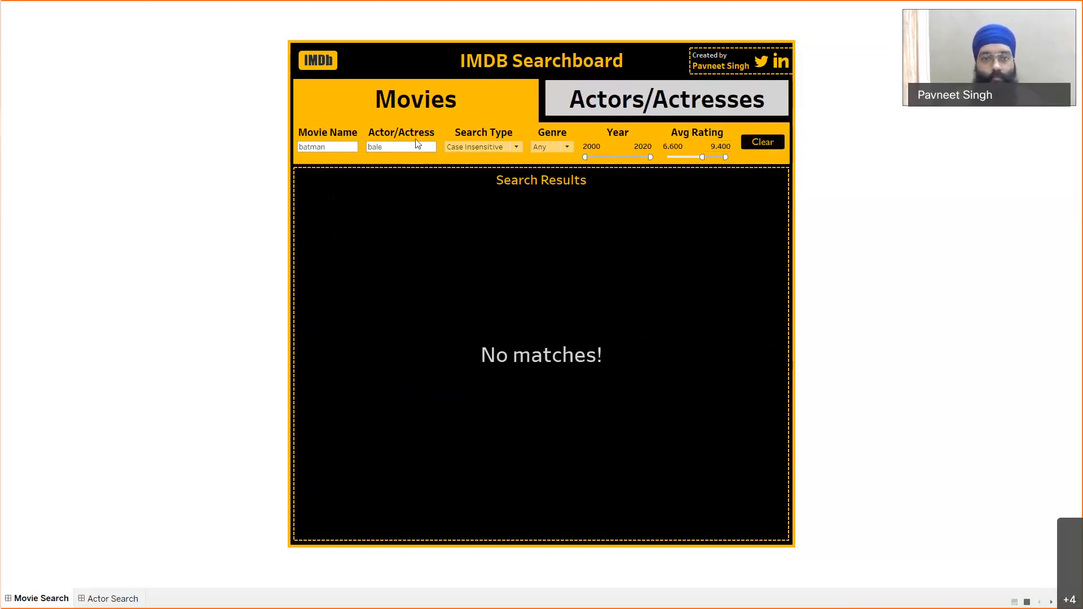
Step: Clear the previous search, then search for movies with "bhool" as the movie name and "akshay" as the actor
left_click(764, 144)
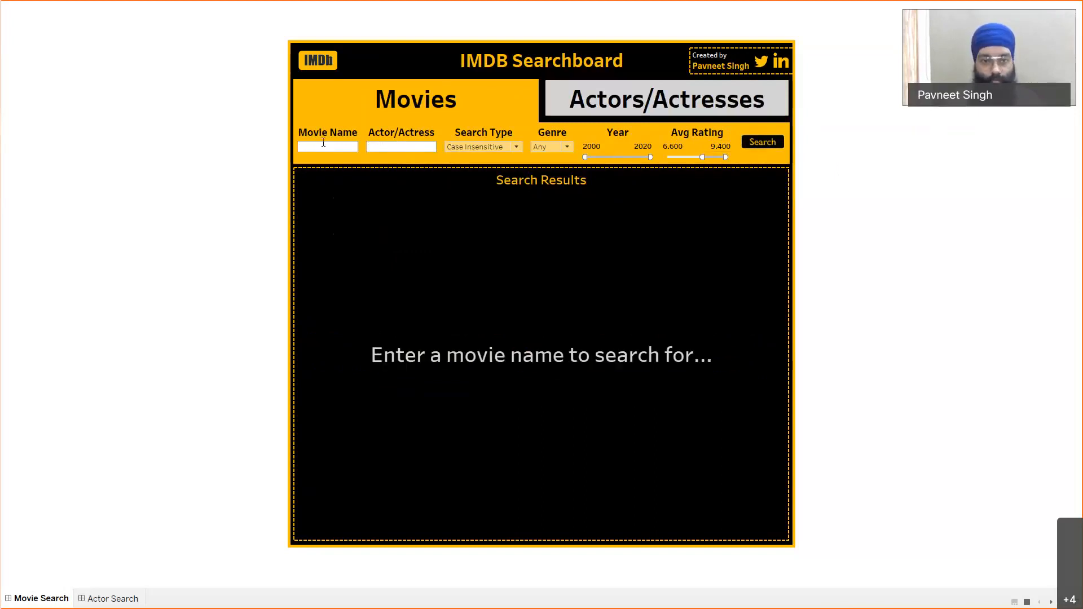
type("bhool")
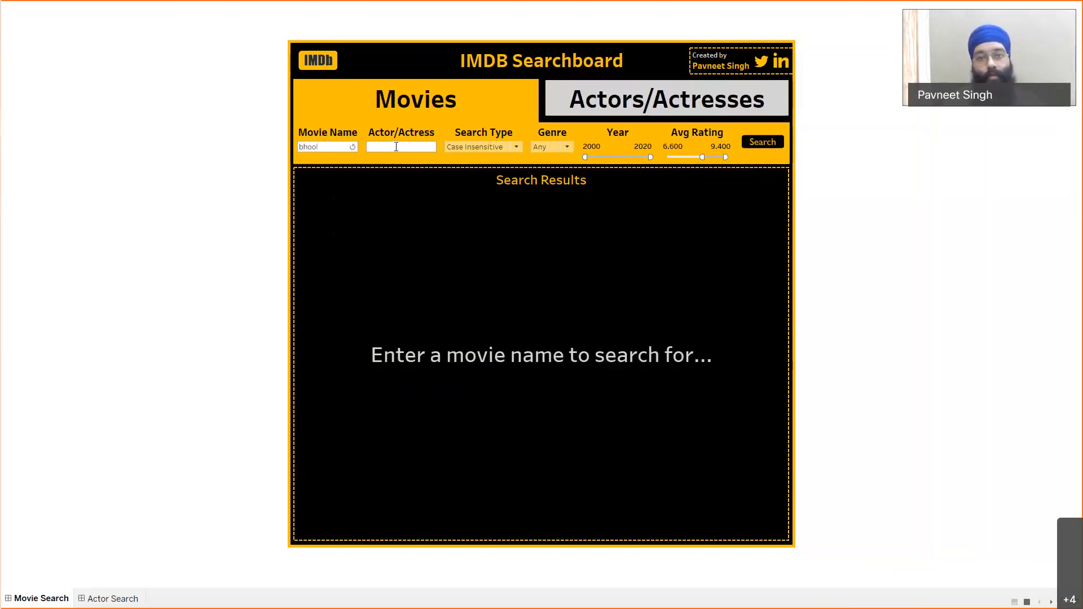
left_click(405, 148)
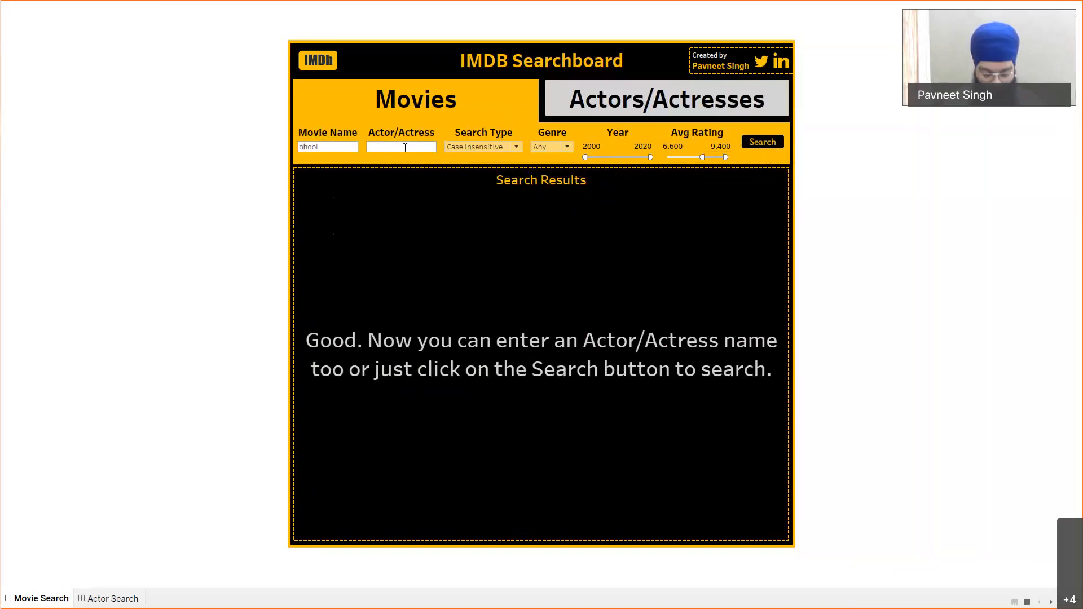
type("akshay")
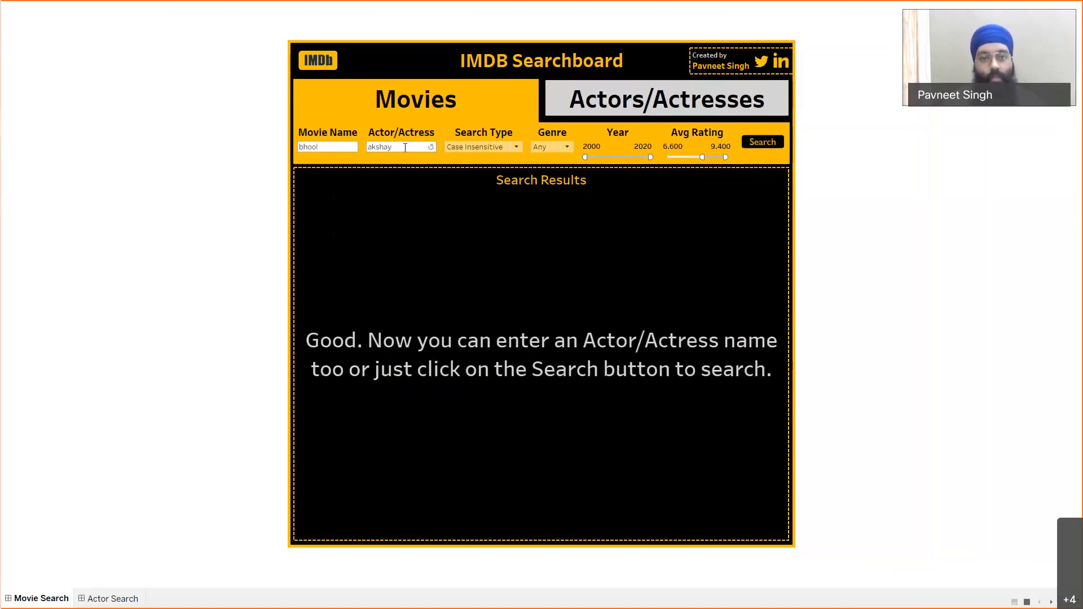
left_click(760, 146)
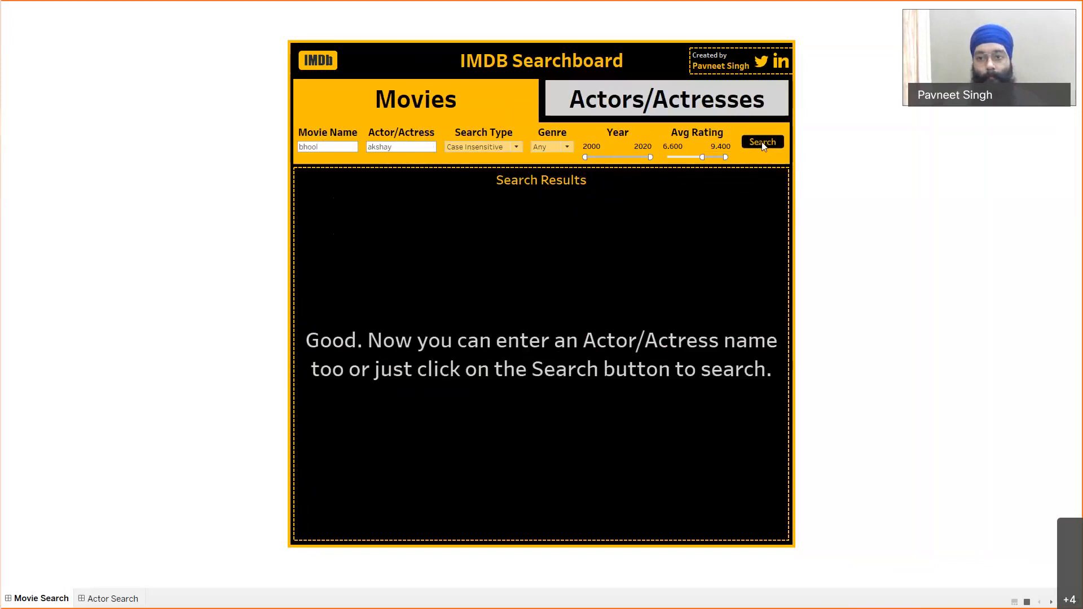
left_click(763, 145)
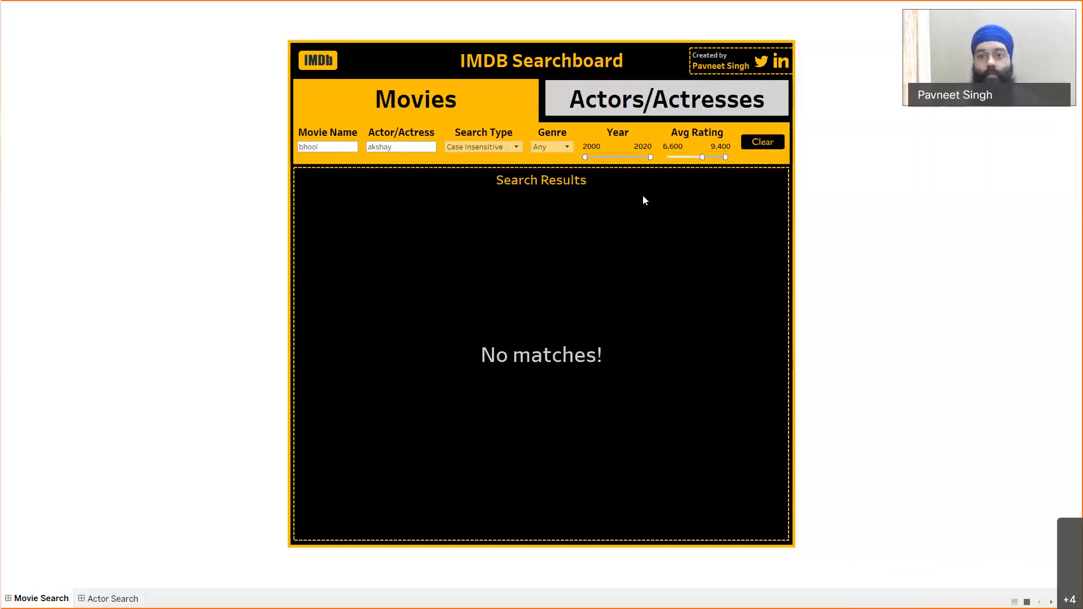
Step: Clear the movie search and switch to the Actors/Actresses search
left_click(762, 143)
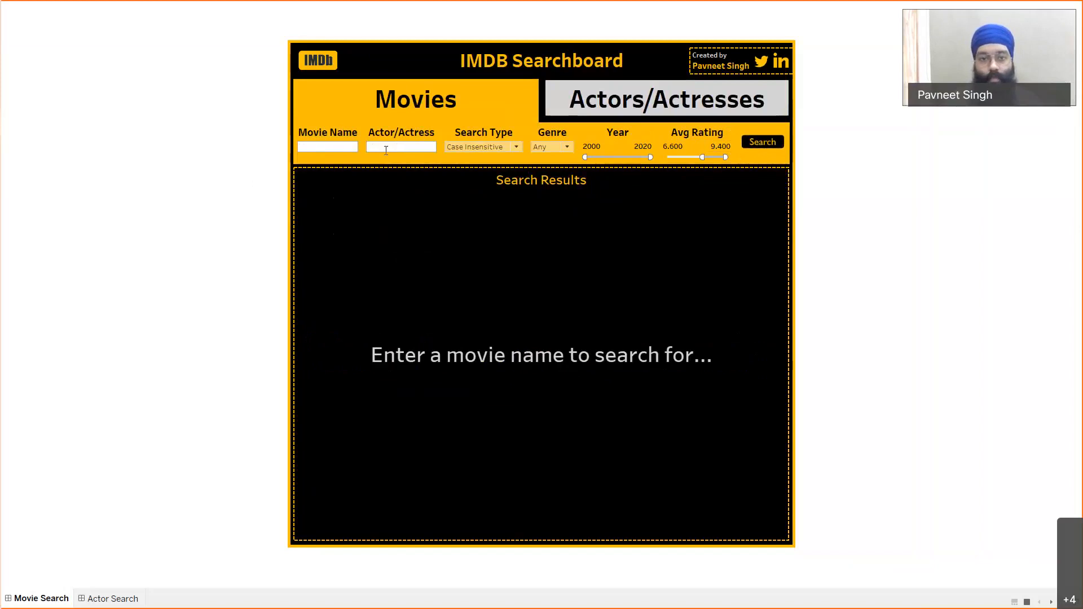
left_click(617, 106)
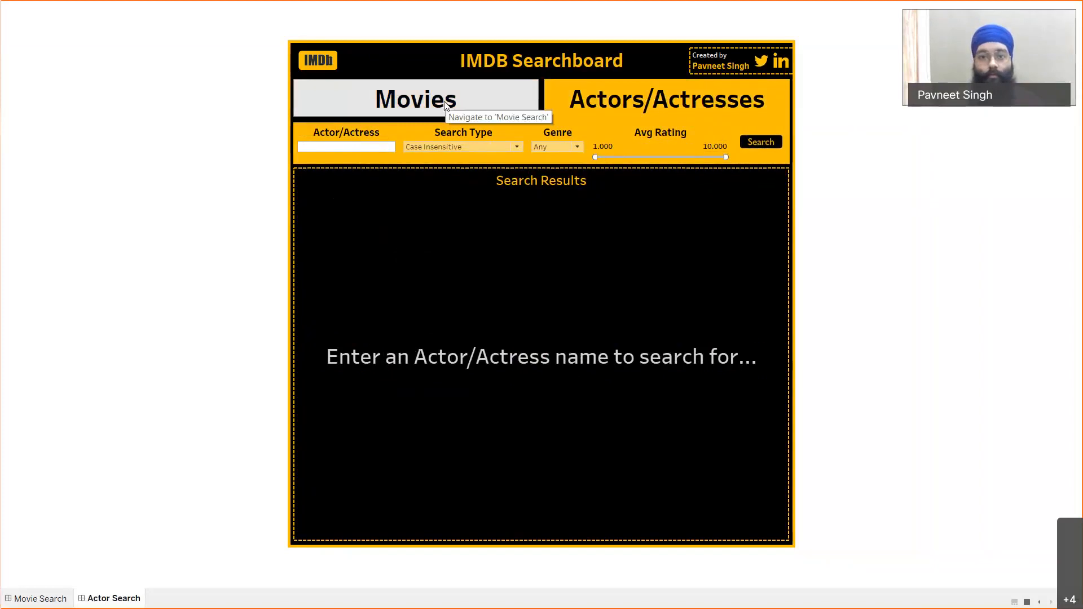
left_click(445, 106)
left_click(630, 105)
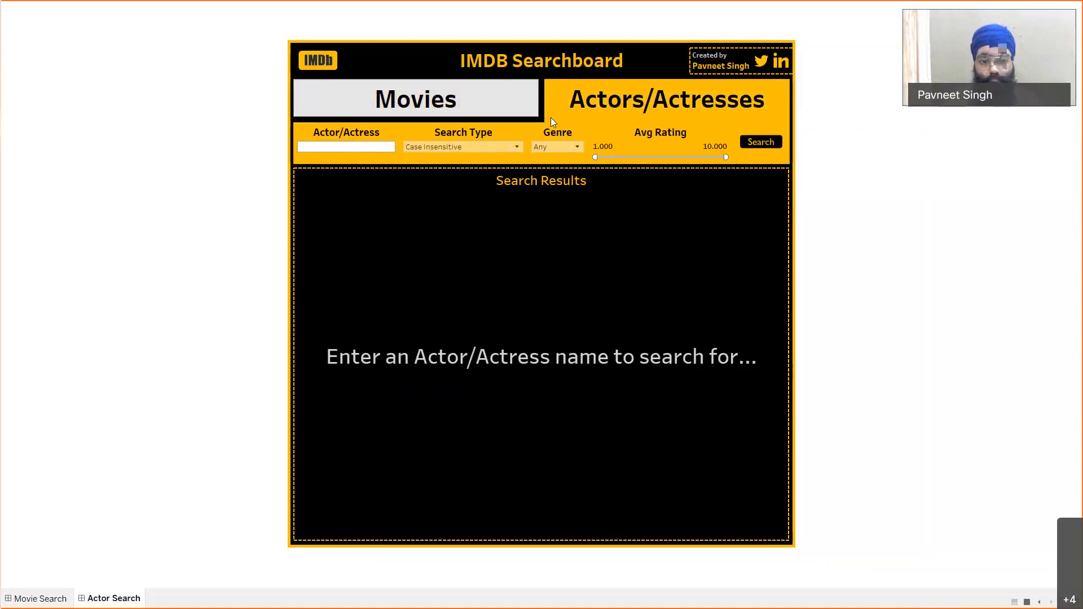
Step: Search for actors and actresses matching "richie"
left_click(364, 145)
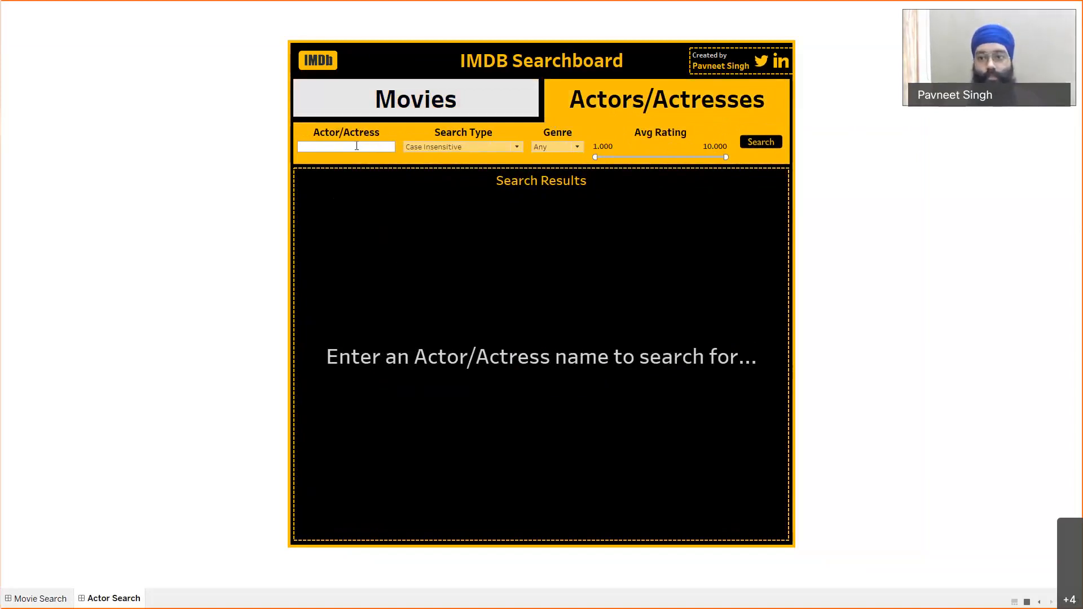
type("richie")
left_click(764, 143)
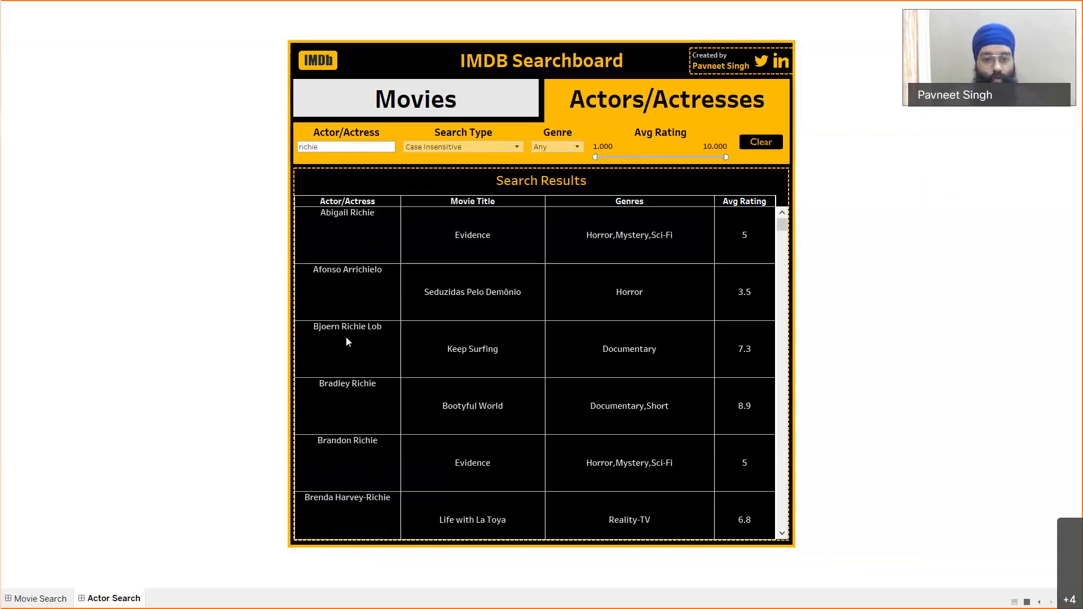
Step: Replace the actor search term with "richie abigail" and apply it
double_click(331, 147)
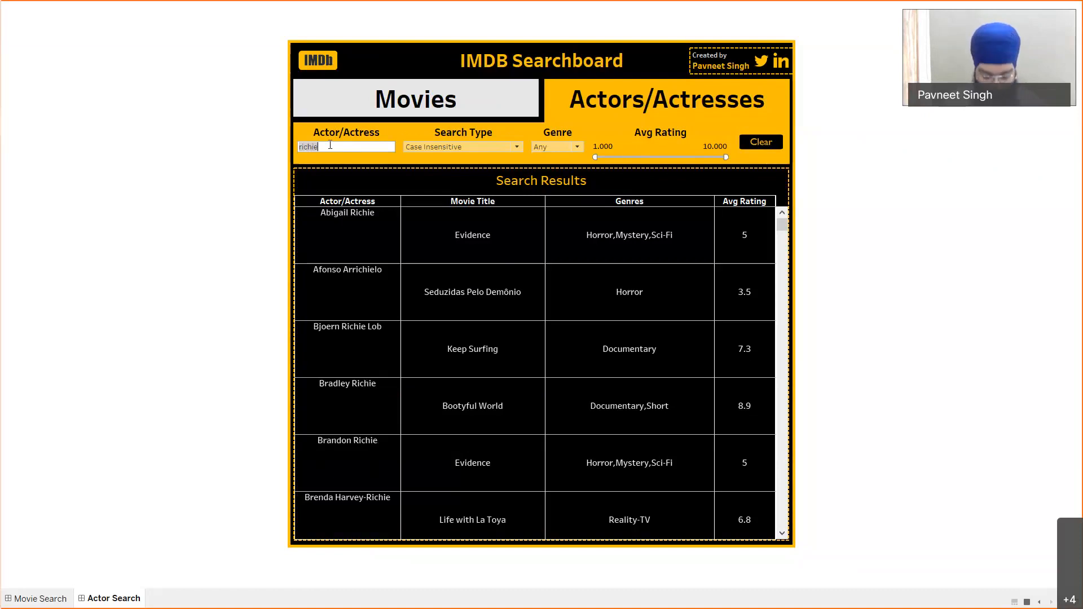
type("richie ab")
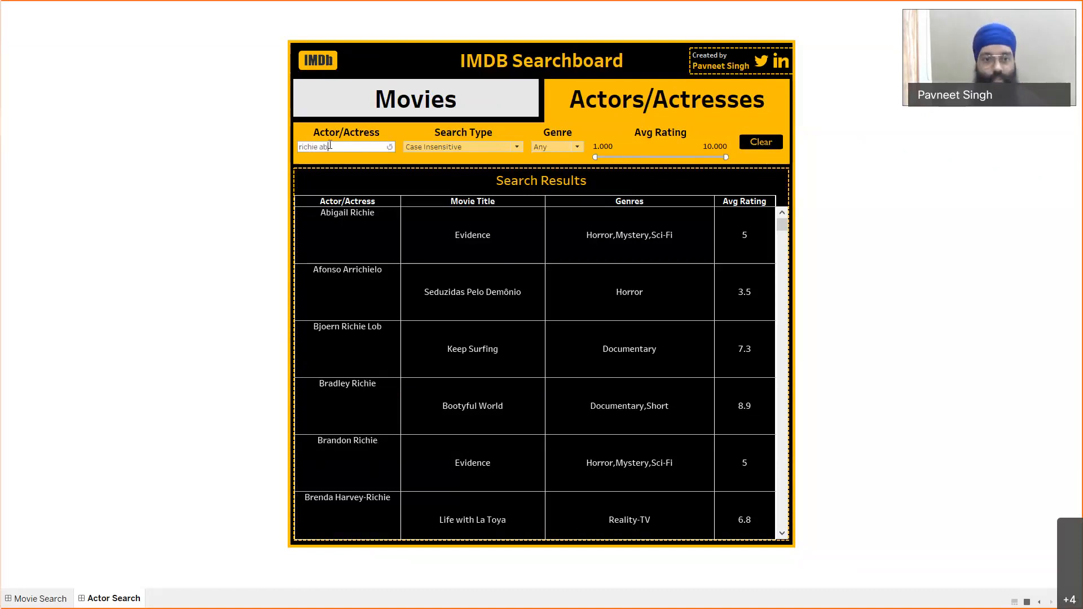
type("iga")
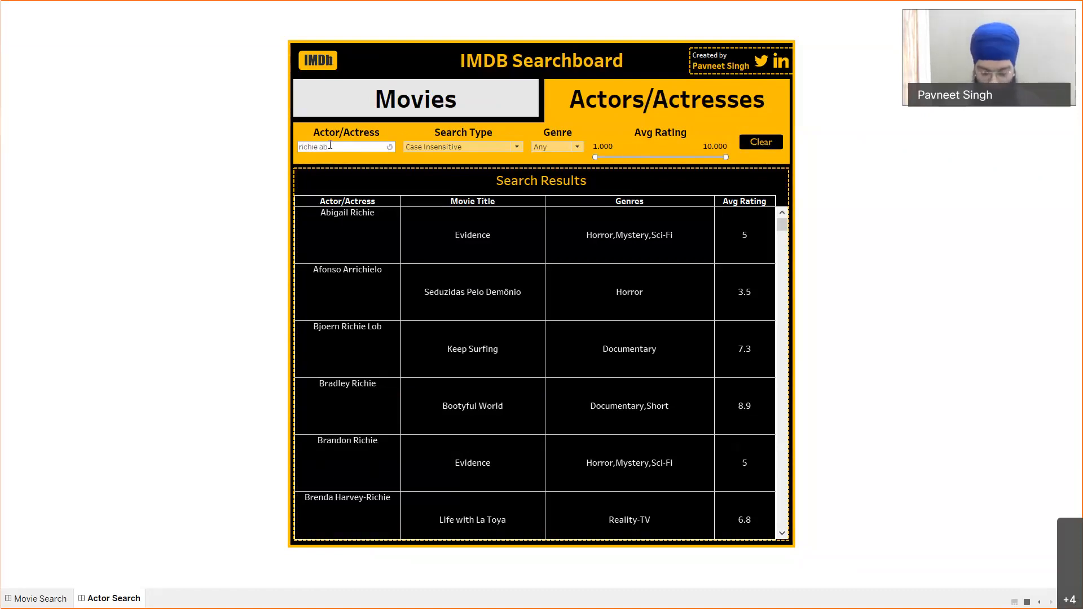
type("il")
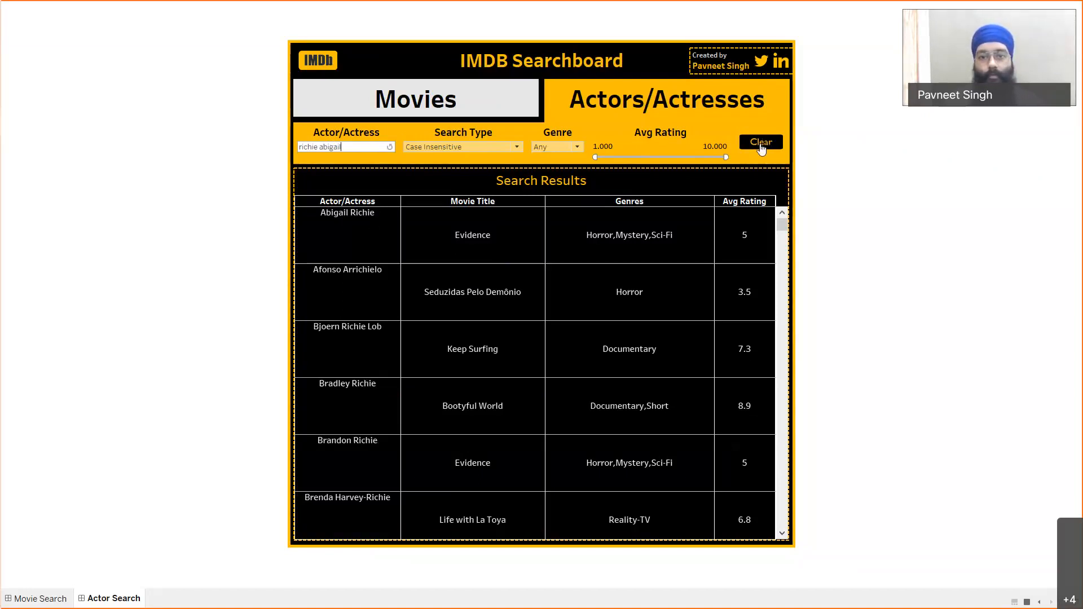
left_click_drag(351, 150, 236, 134)
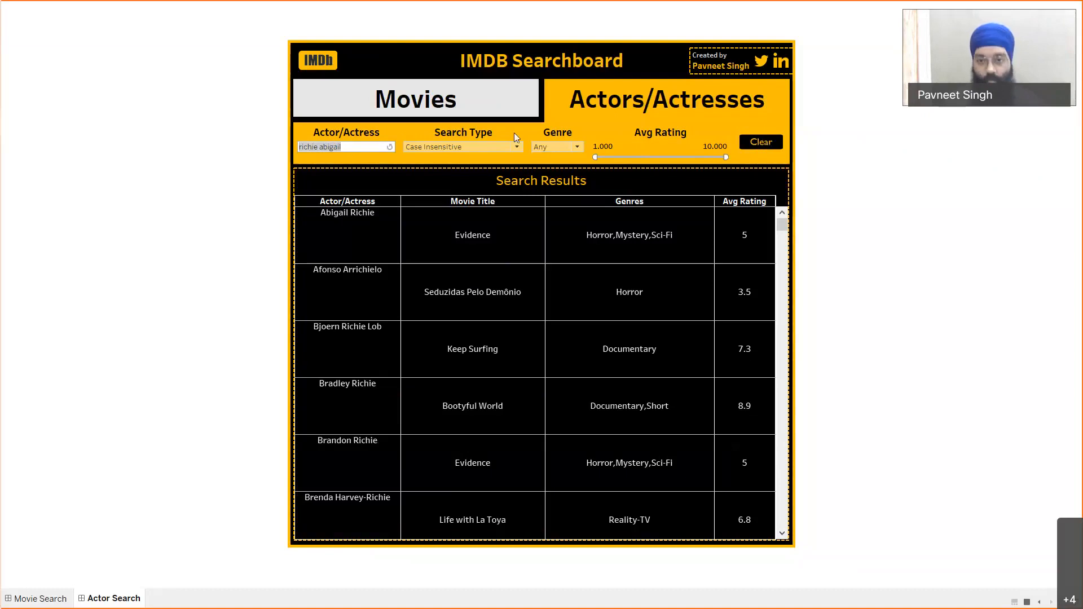
left_click(360, 150)
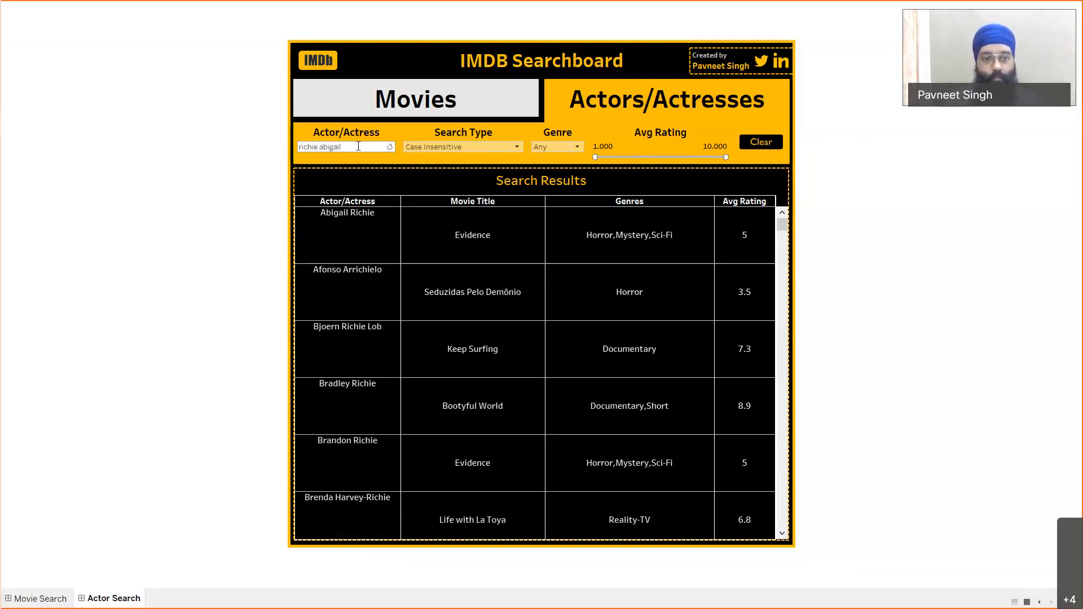
key("Return")
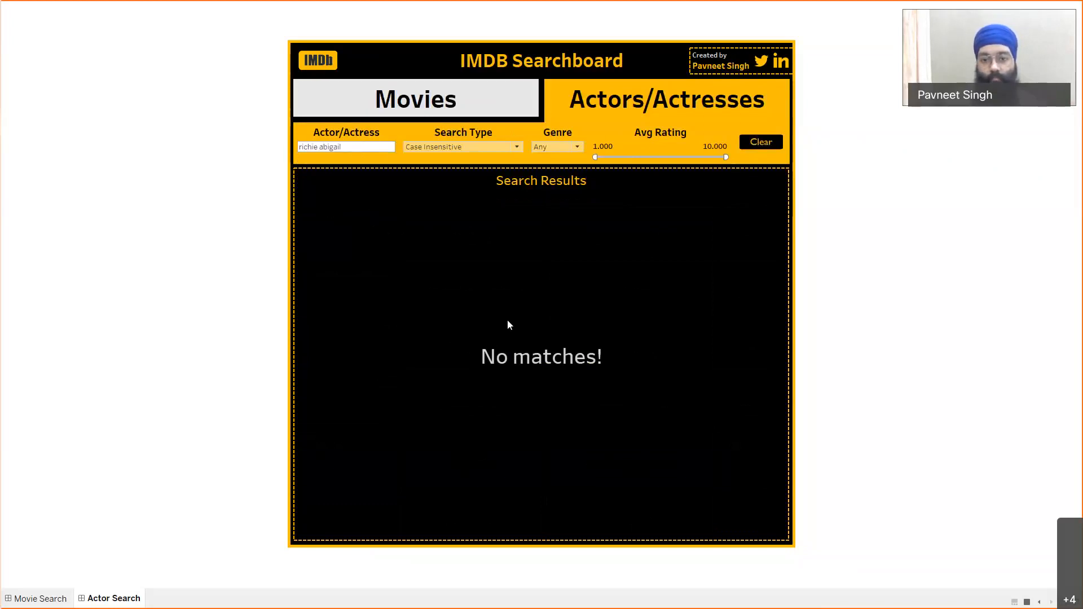
Step: Set the actor search type to All Possible Combinations, then clear the search term and return to the Movies search
left_click(486, 146)
left_click(458, 171)
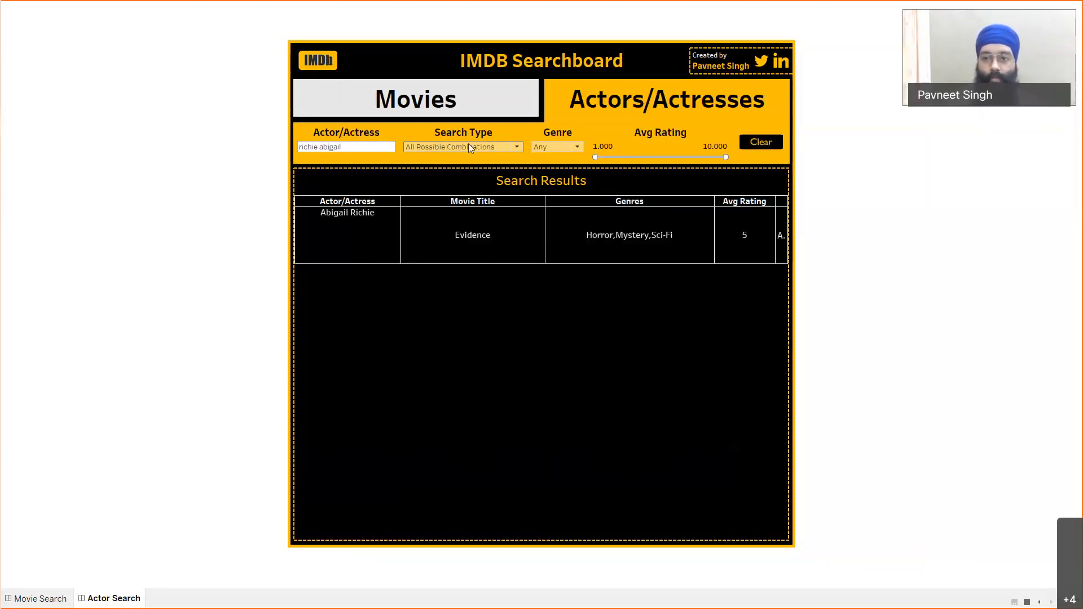
left_click(760, 143)
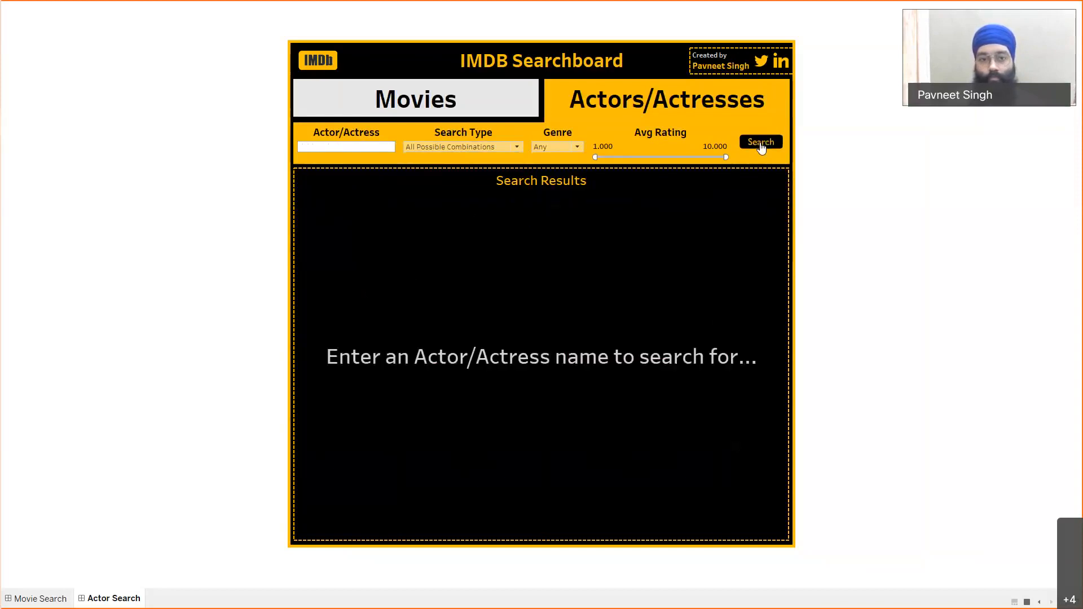
left_click(404, 108)
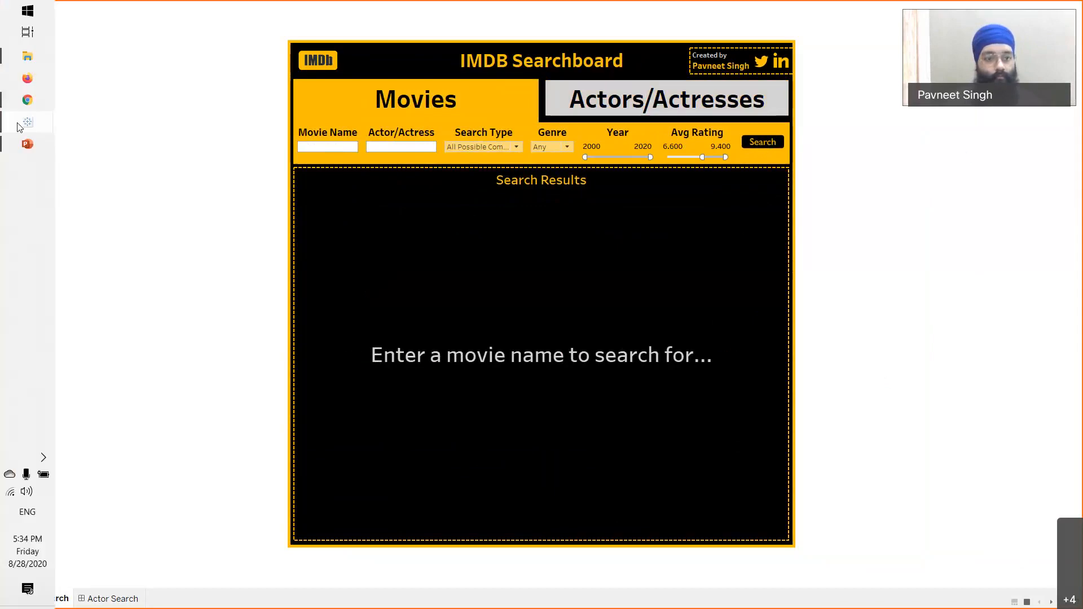
Step: Switch to the PowerPoint deck and point out the navigation buttons and Search Parameters & Filters block on the IMDB Searchboard anatomy slide
left_click(25, 144)
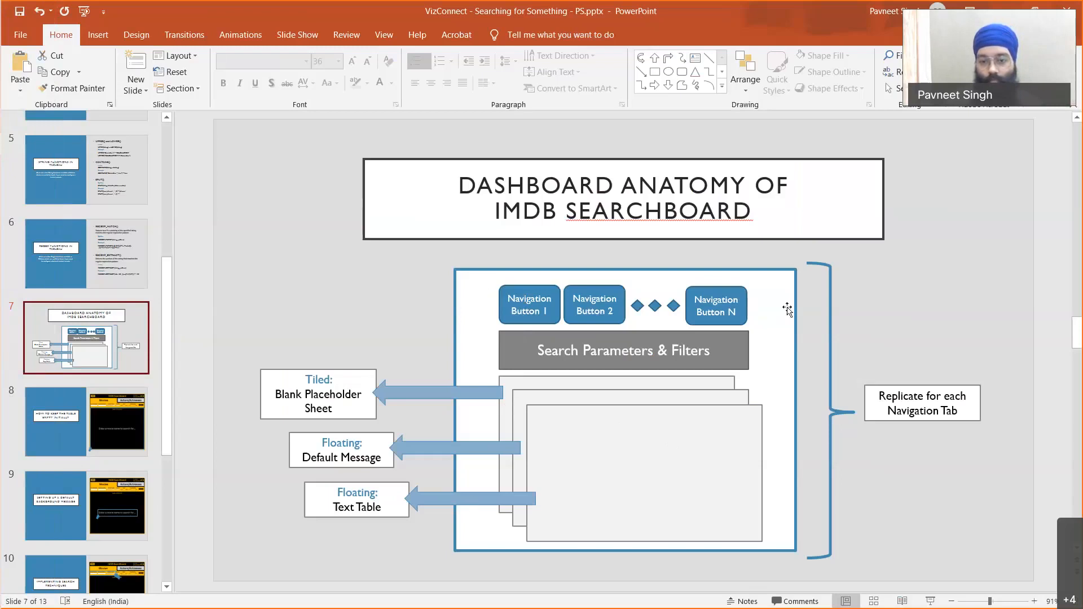
left_click(528, 305)
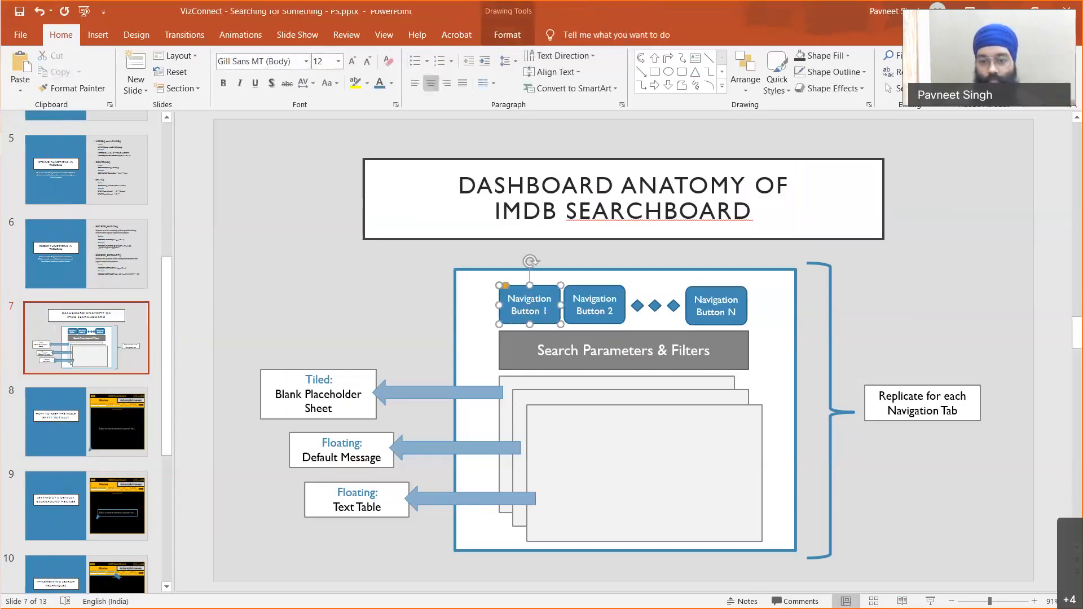
left_click(602, 300)
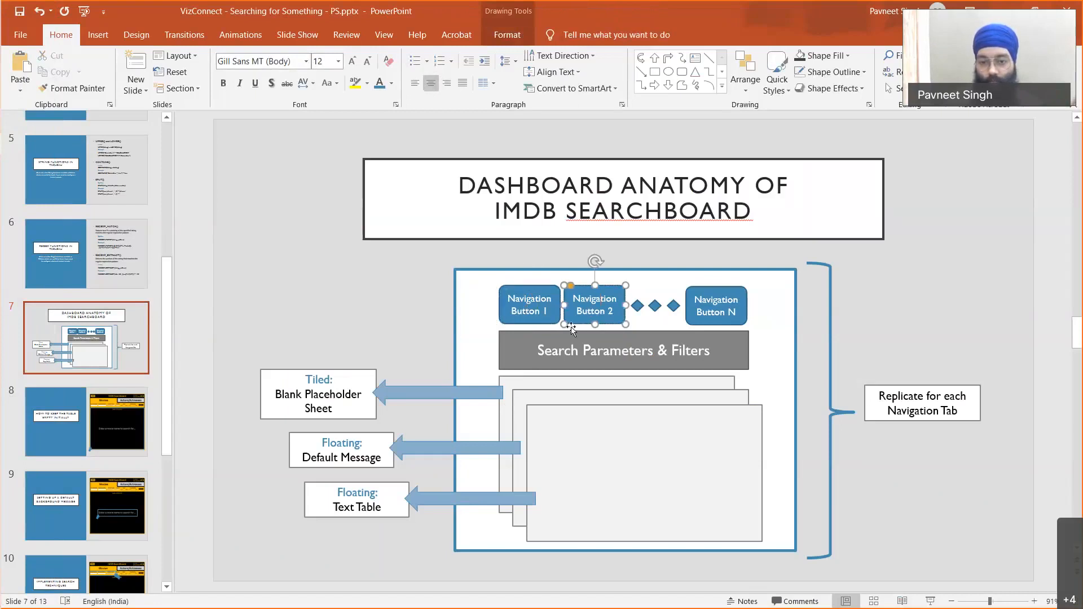
left_click(540, 311)
left_click(623, 350)
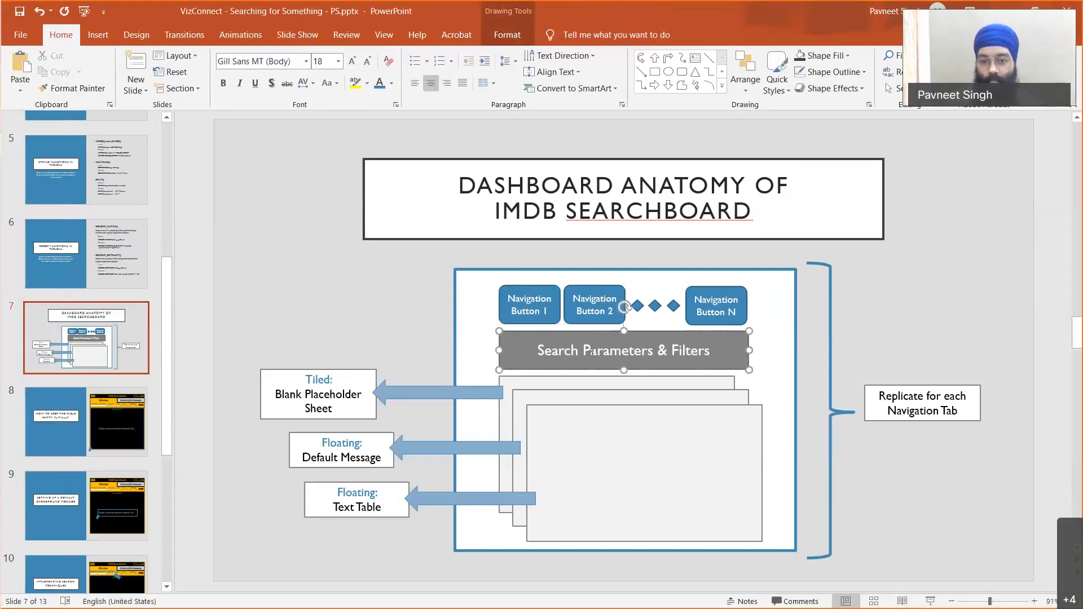
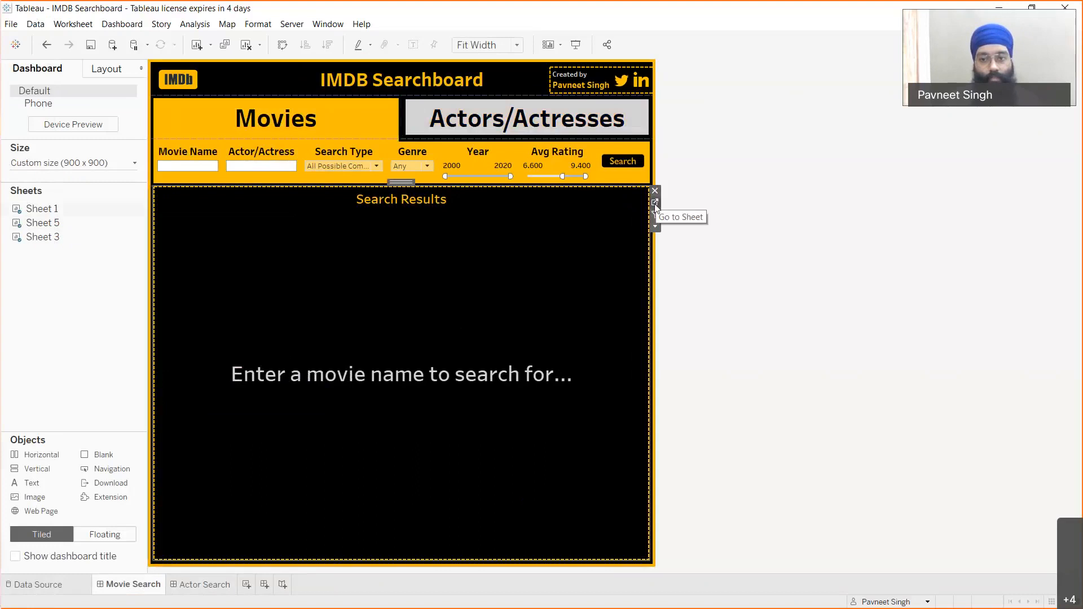
Step: Go to the Search Results worksheet from the Movie Search dashboard and open the Table Filter Movie calculation
left_click(655, 207)
left_click(75, 219)
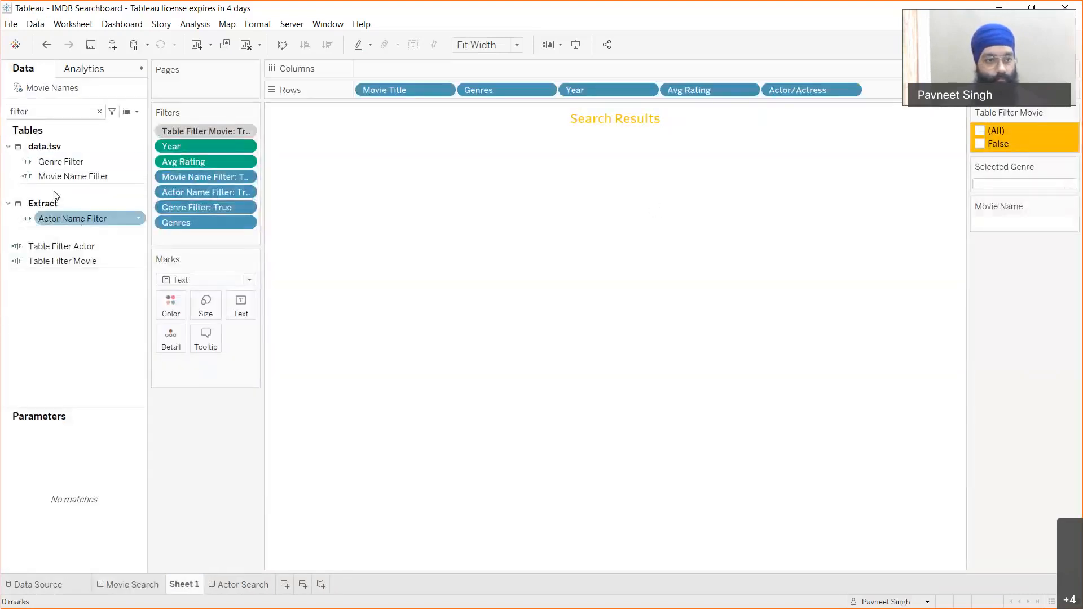
left_click(51, 247)
right_click(47, 251)
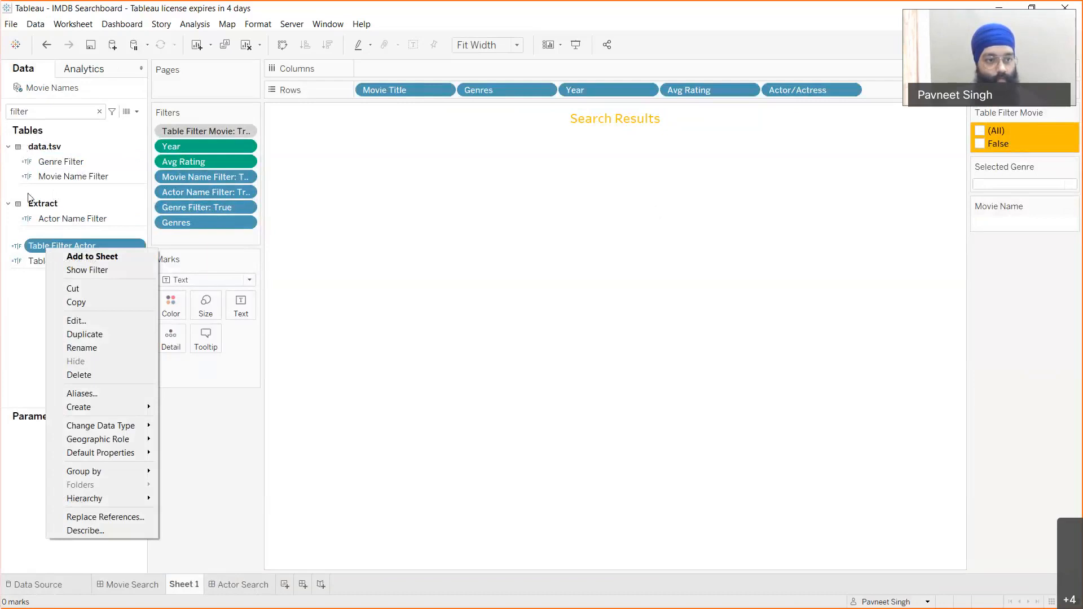
left_click(46, 251)
left_click(53, 259)
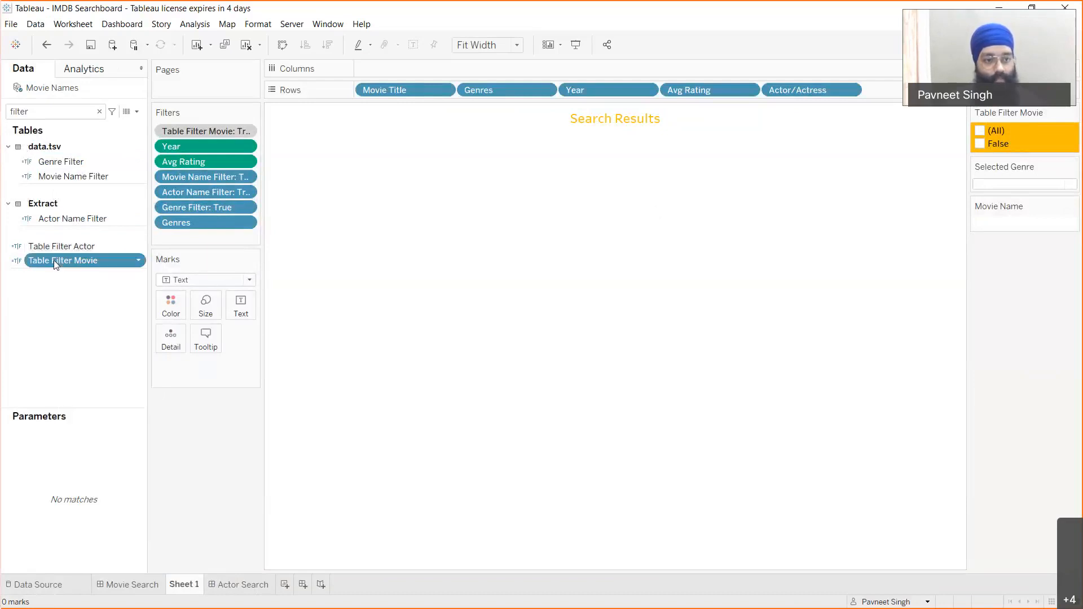
right_click(54, 260)
left_click(83, 333)
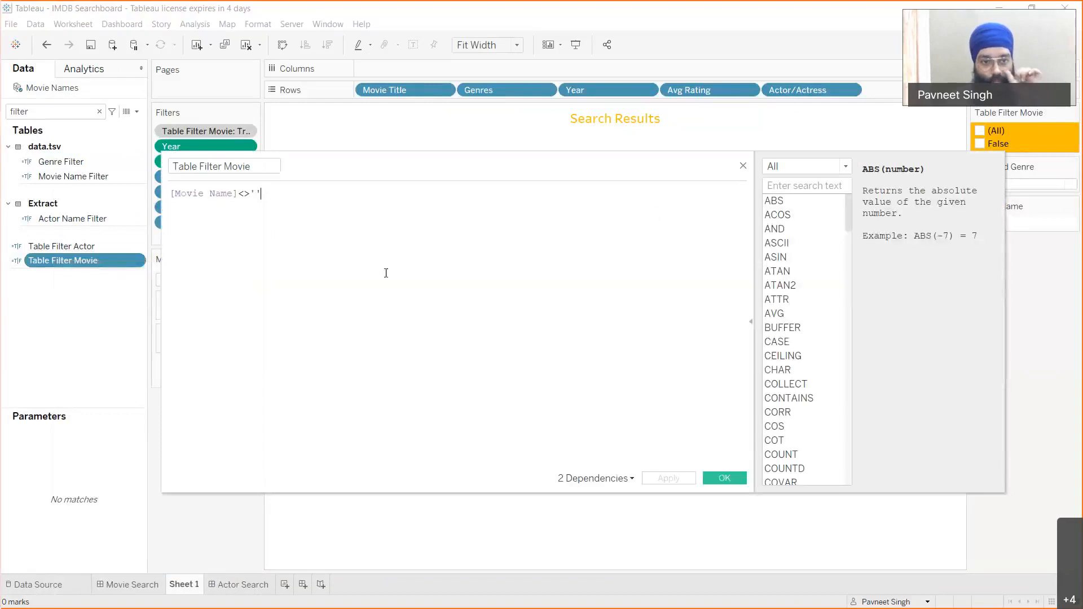
Step: Highlight the formula [Movie Name]<>'' in the Table Filter Movie calculation, then close the editor without changes
key("ctrl+a")
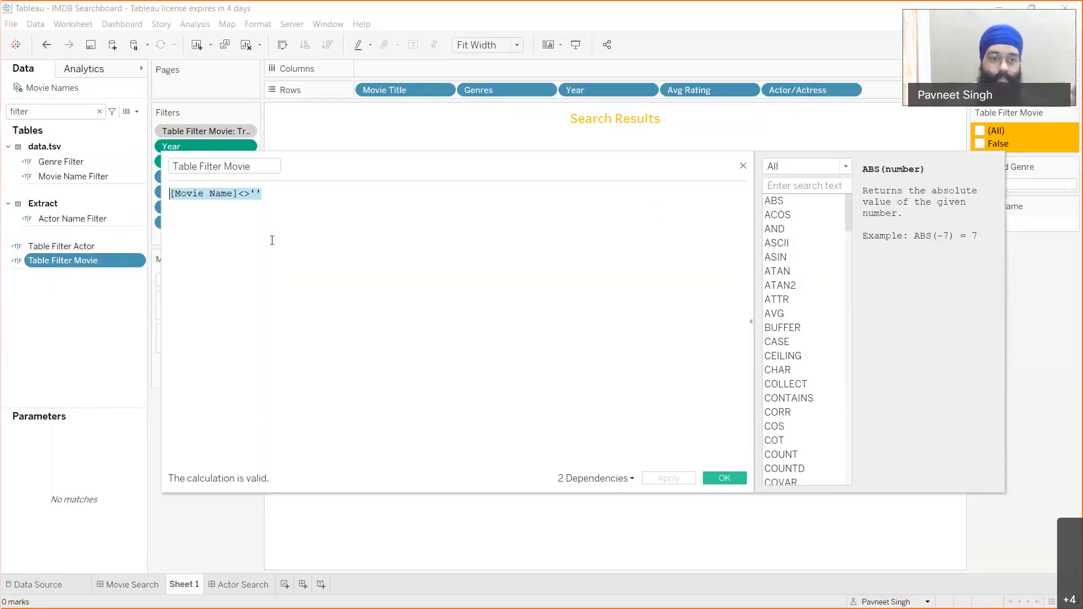
left_click(312, 210)
left_click_drag(172, 193, 270, 199)
left_click(277, 195)
left_click_drag(171, 192, 311, 195)
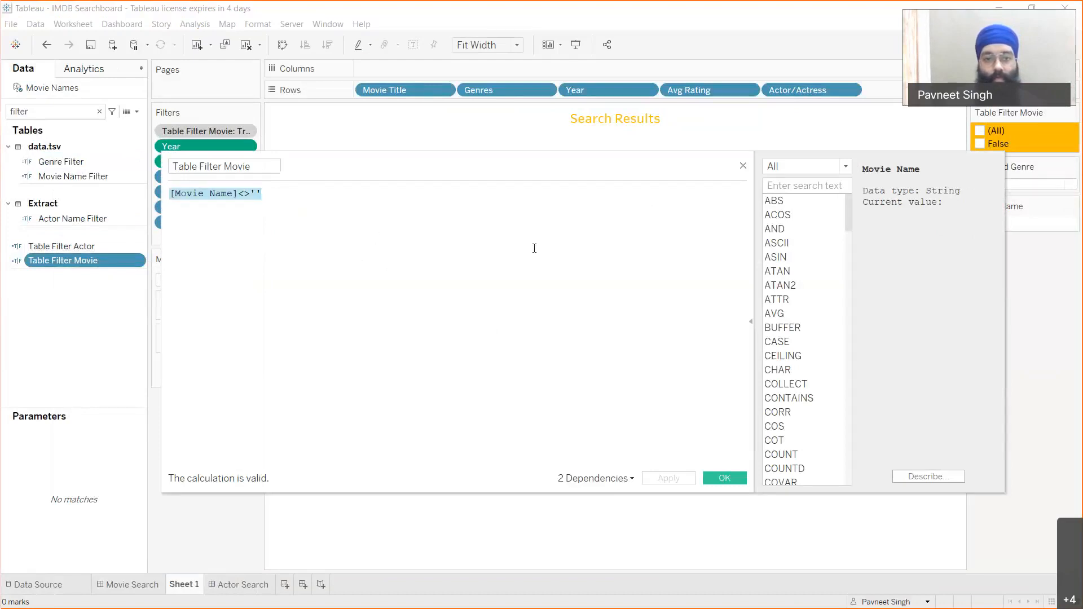
left_click(743, 167)
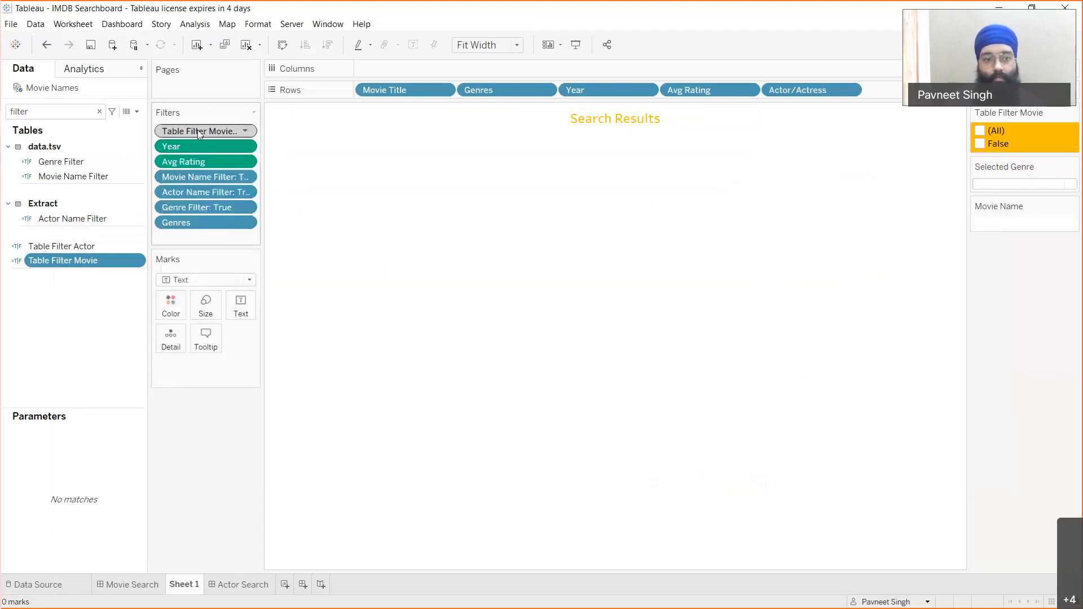
Step: Examine the context filter options of Table Filter Movie among the worksheet's filters, leaving them unchanged
right_click(197, 130)
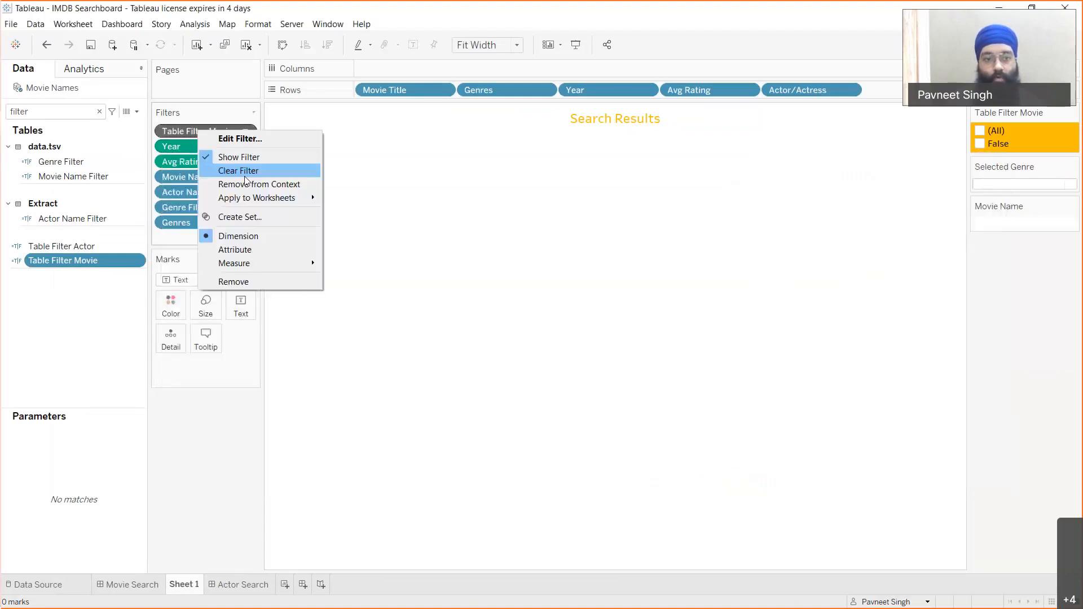
left_click(171, 131)
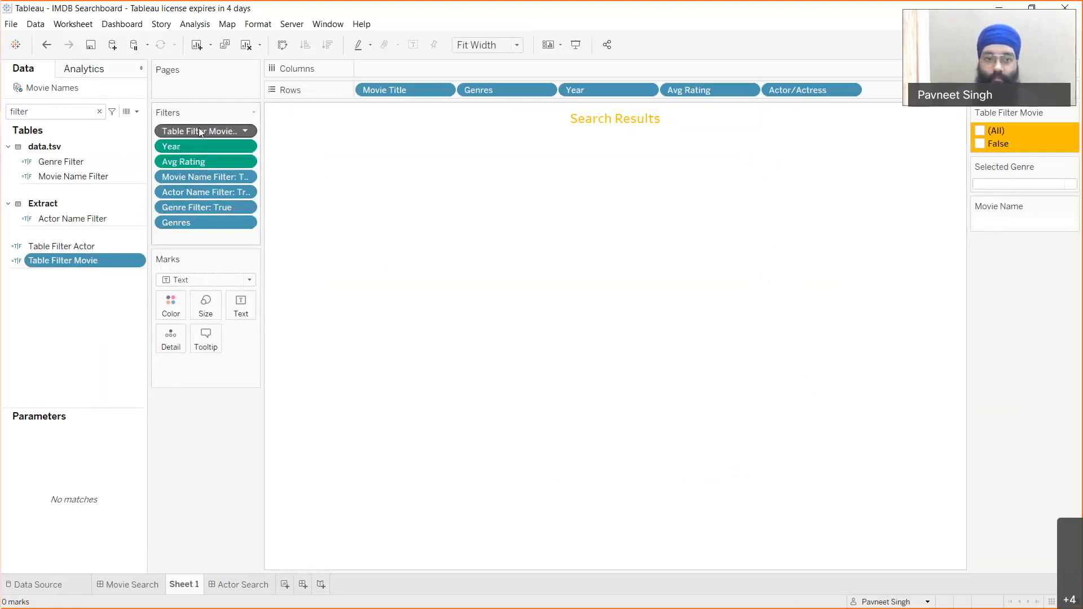
Step: Review the formulas of the Table Filter Movie and Table Filter Actor calculations, closing each editor without changes
right_click(59, 265)
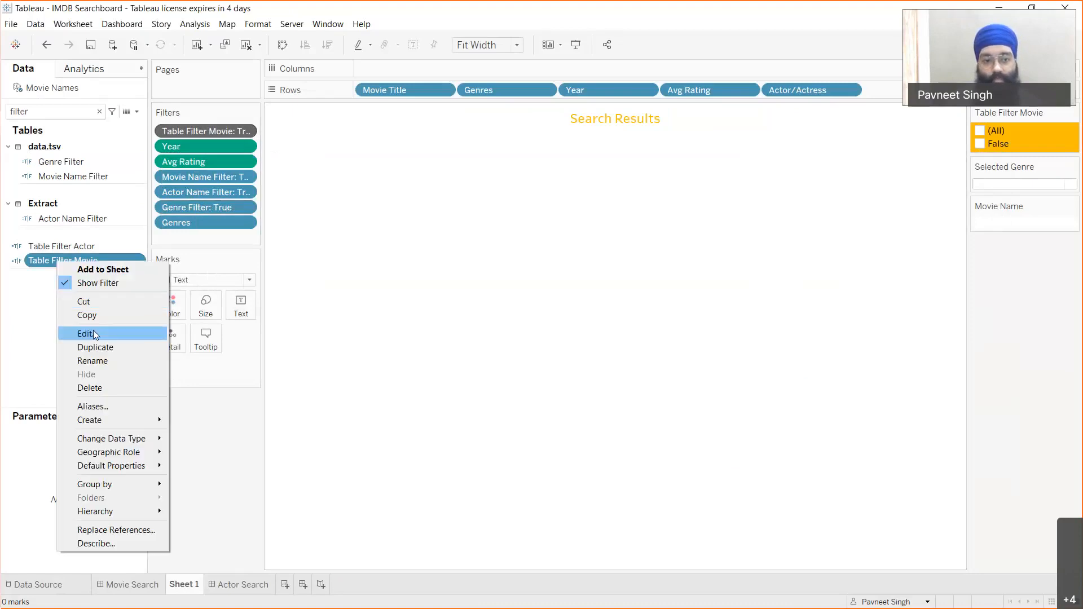
left_click(93, 330)
left_click(742, 166)
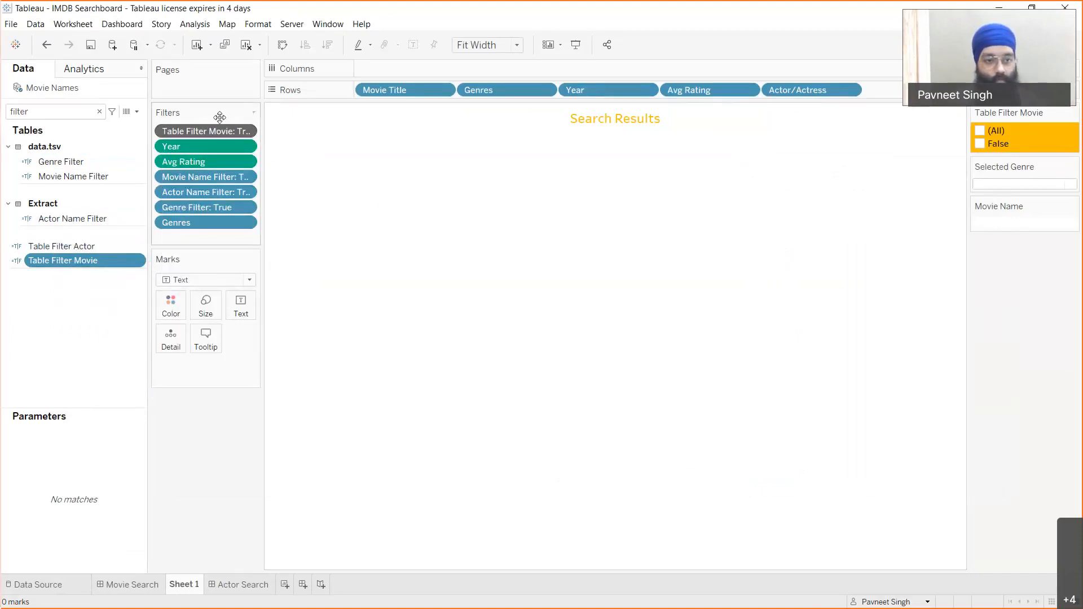
right_click(54, 246)
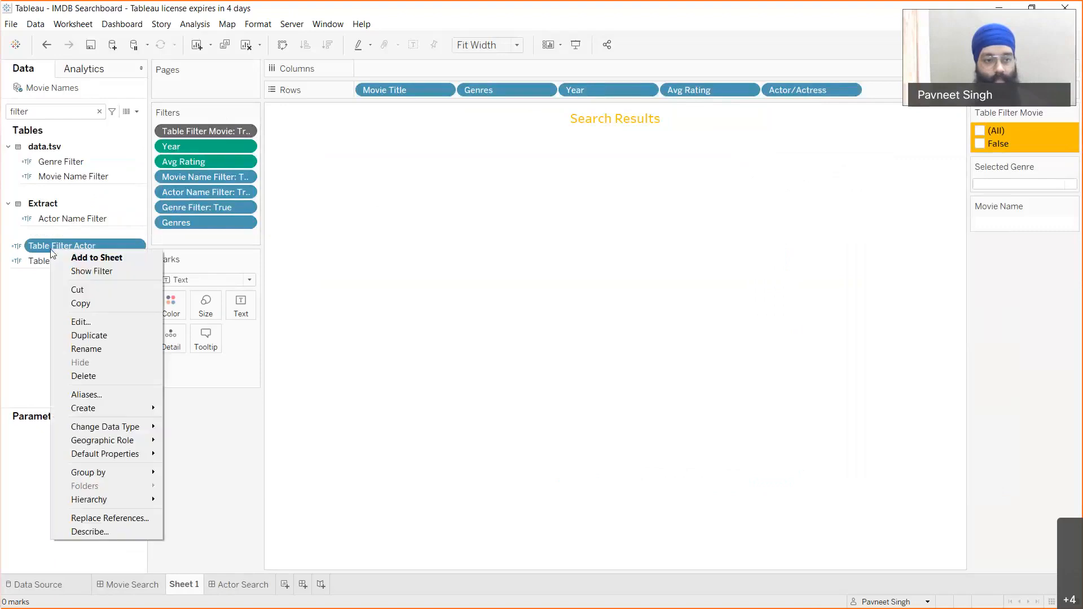
left_click(83, 322)
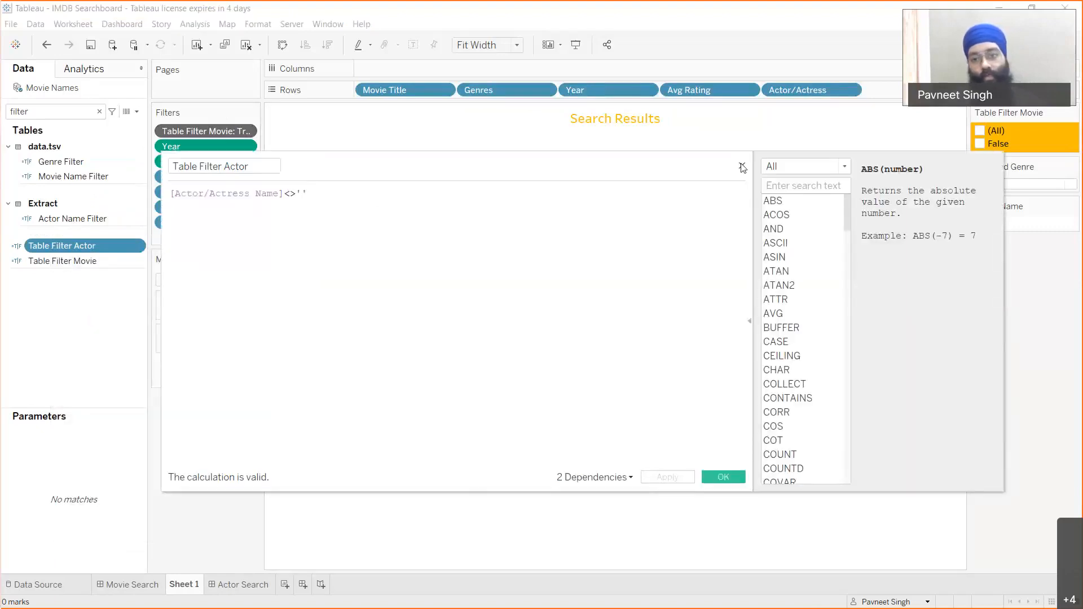
left_click(723, 476)
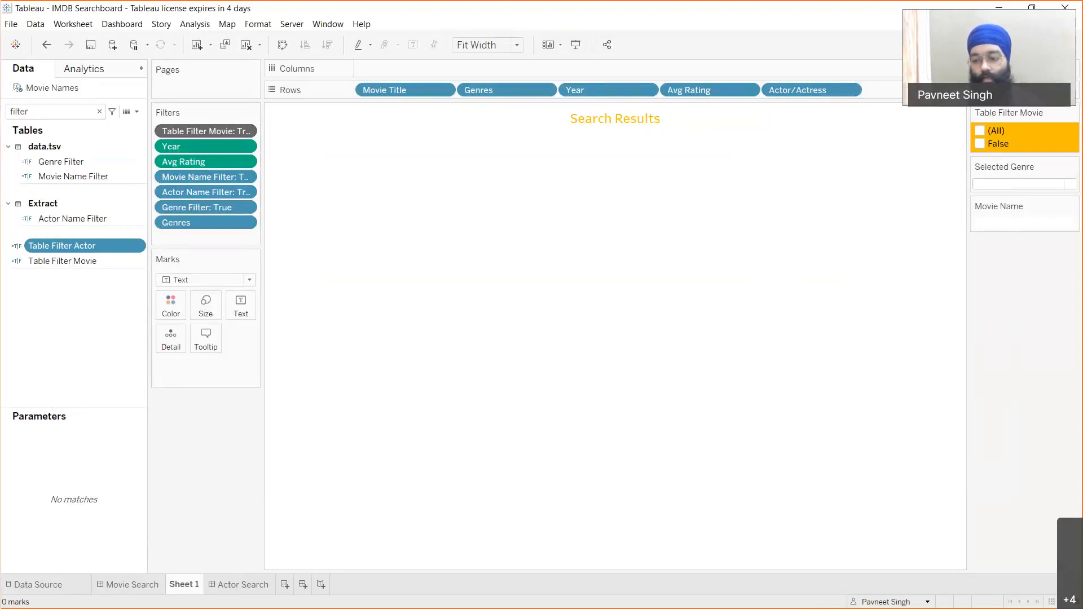
Step: Switch to the PowerPoint deck and show the slide "Setting Up a Default Background Message"
left_click(1011, 569)
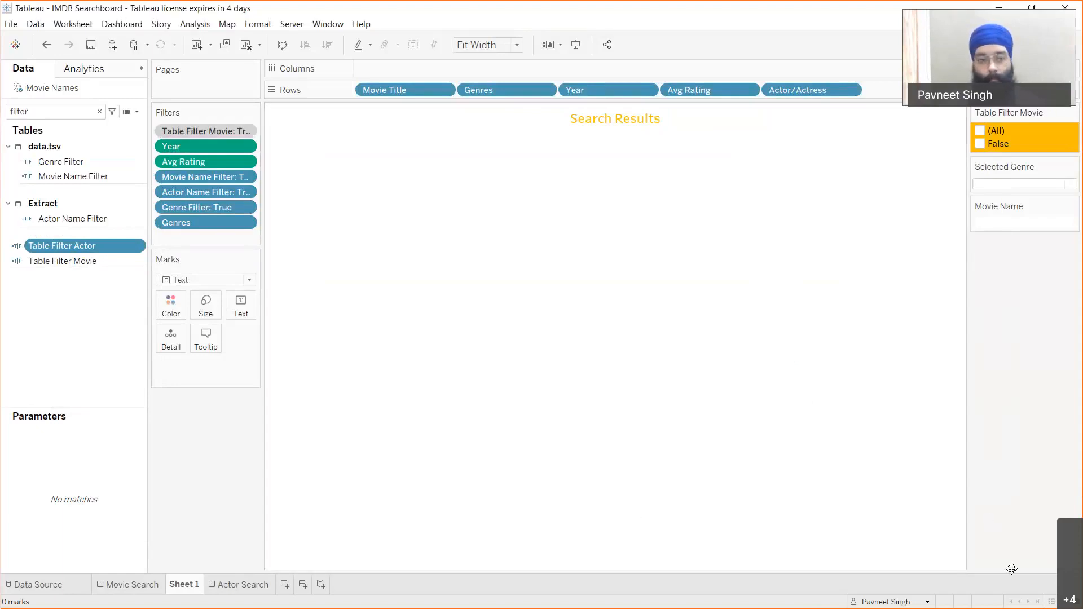
left_click(27, 144)
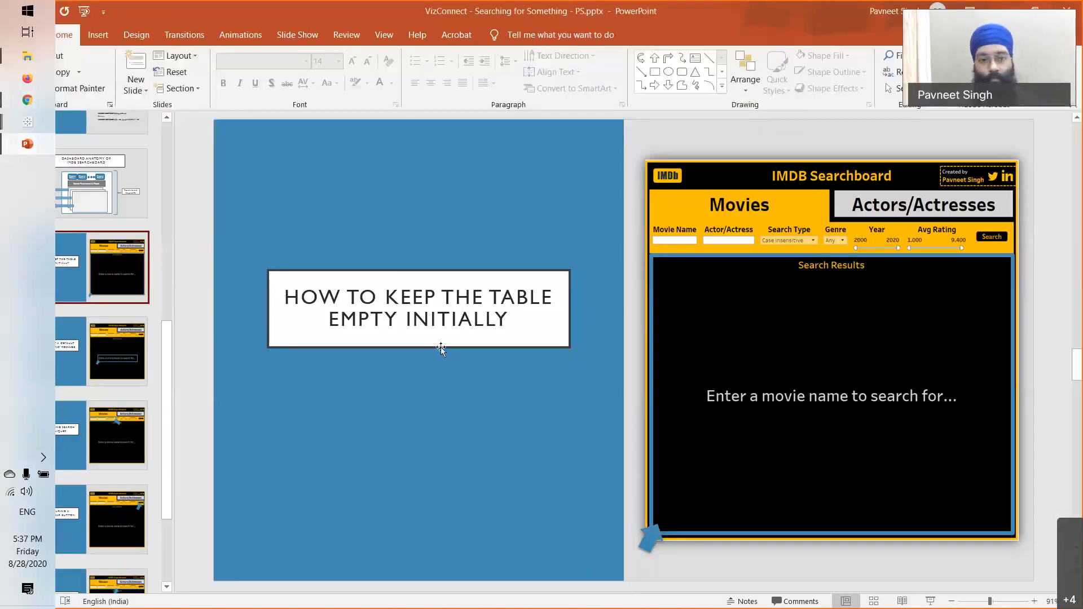
left_click(96, 343)
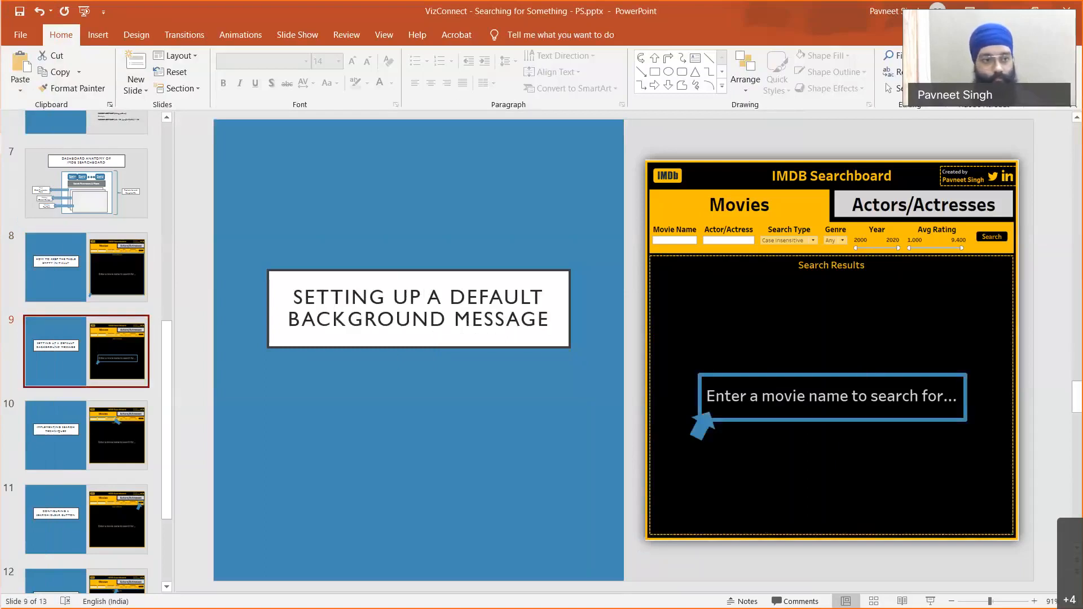
Step: Switch back to the IMDB Searchboard workbook in Tableau, search the fields for "backgrou" and open the Background Text Movies calculation
mouse_move(27, 121)
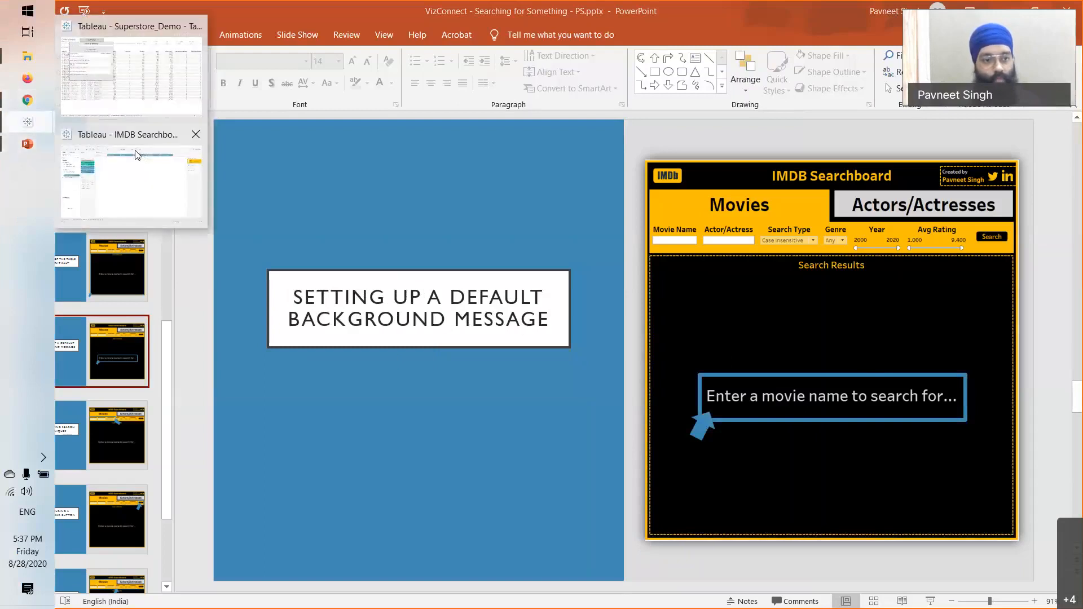
left_click(137, 154)
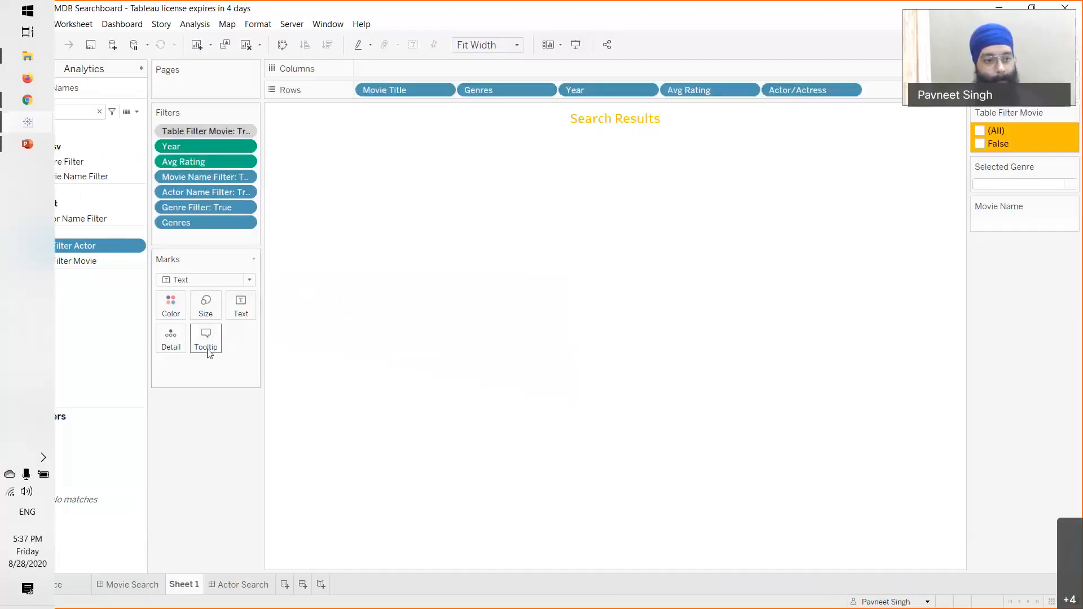
right_click(49, 259)
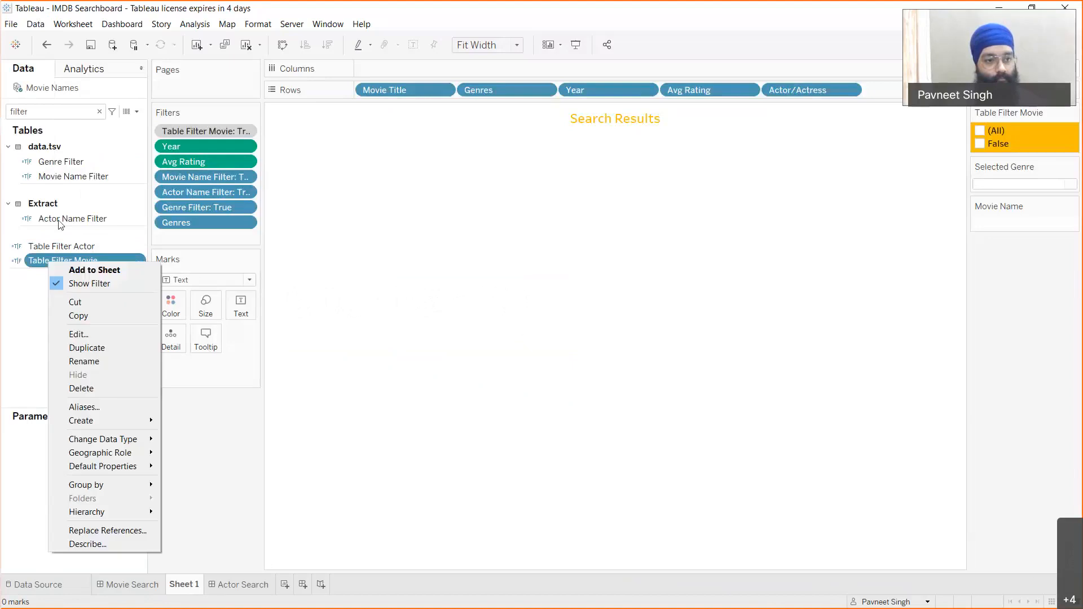
double_click(35, 113)
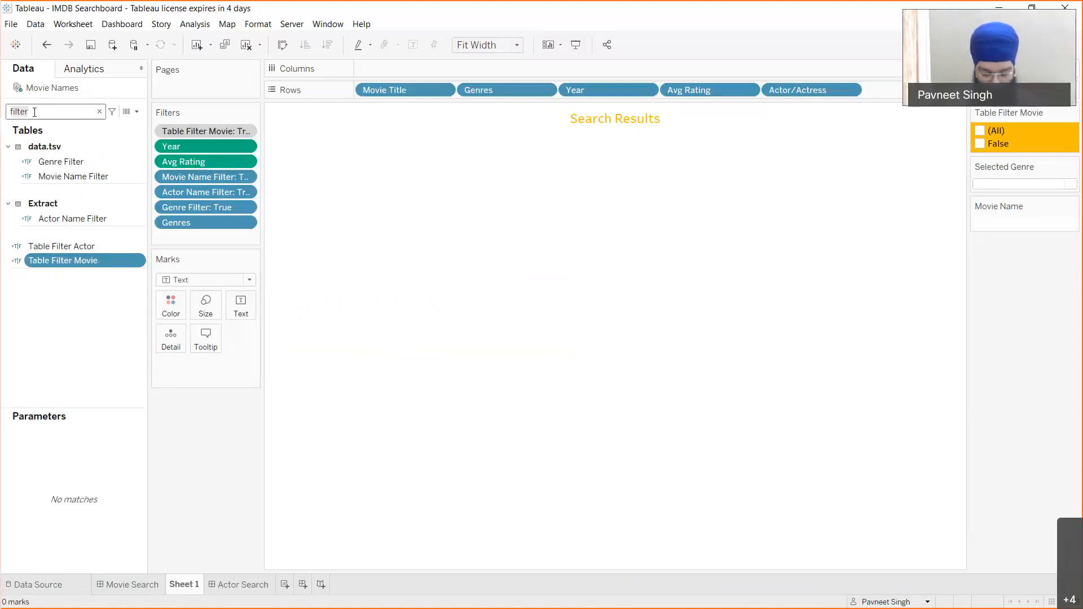
type("backgrou")
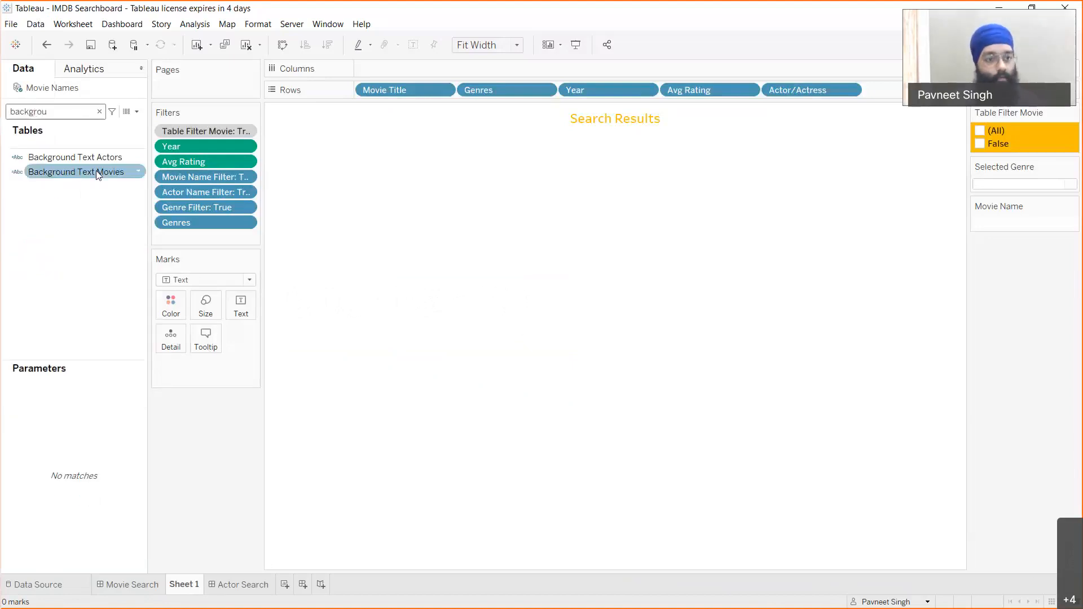
right_click(56, 169)
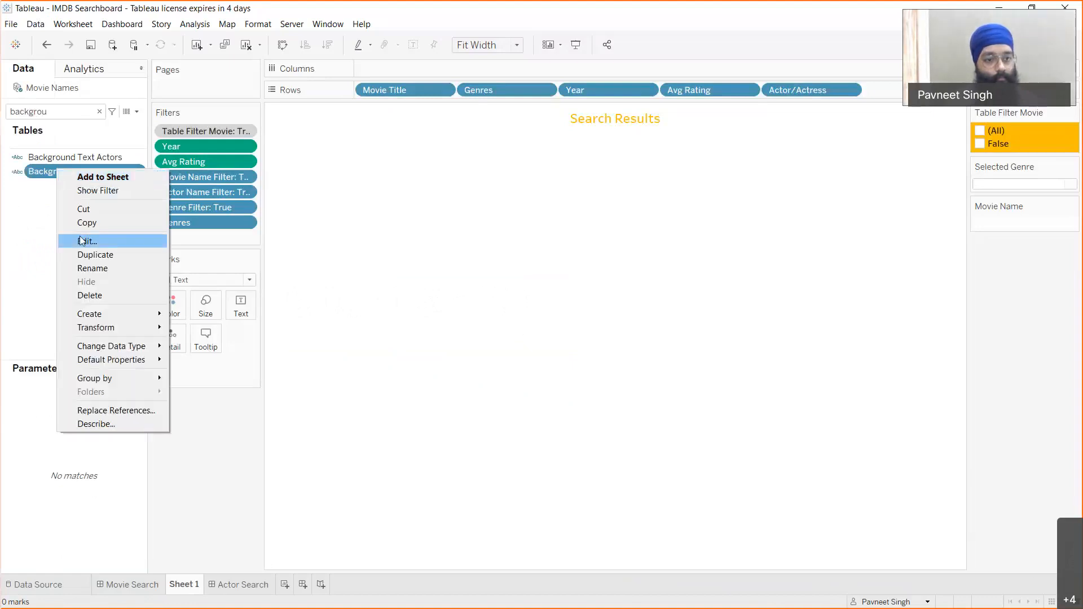
left_click(82, 241)
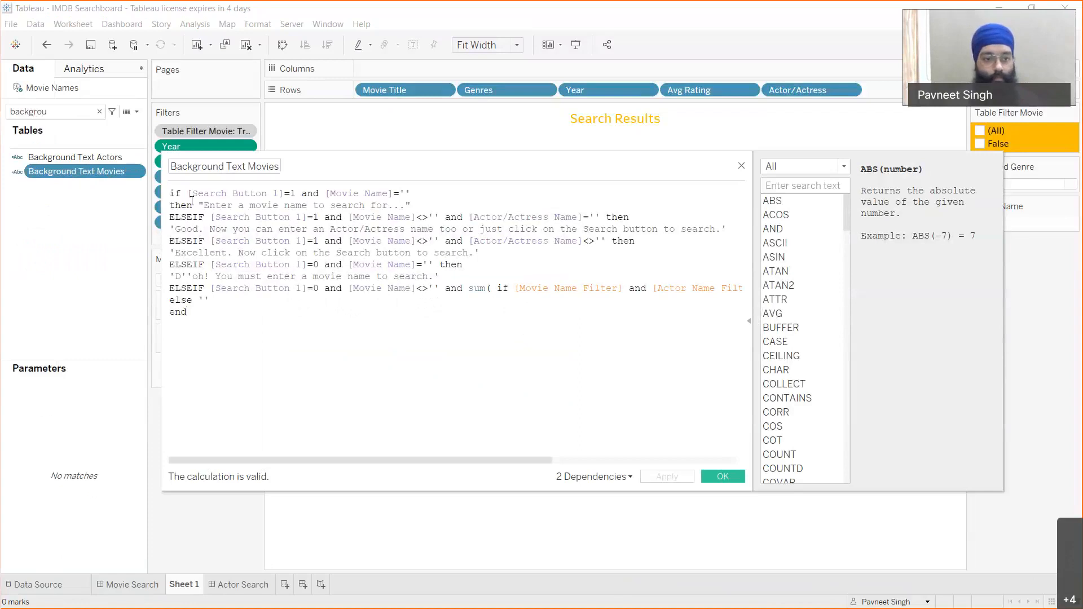
Step: Highlight the first condition of the Background Text Movies formula, singling out [Search Button 1]=1 and its value 1
left_click_drag(170, 195, 415, 196)
left_click(451, 195)
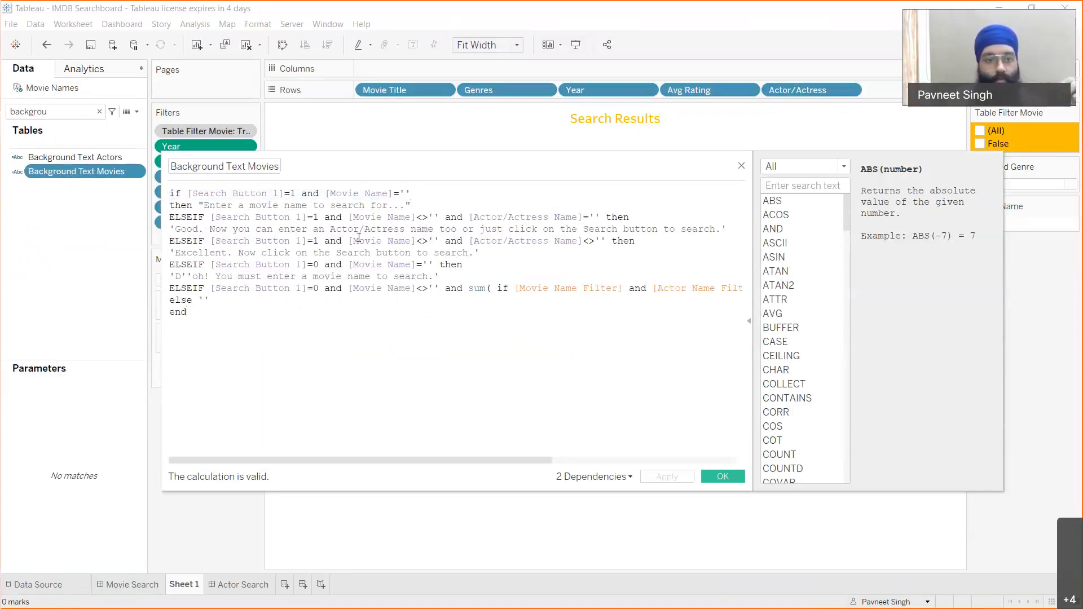
left_click_drag(188, 196, 297, 195)
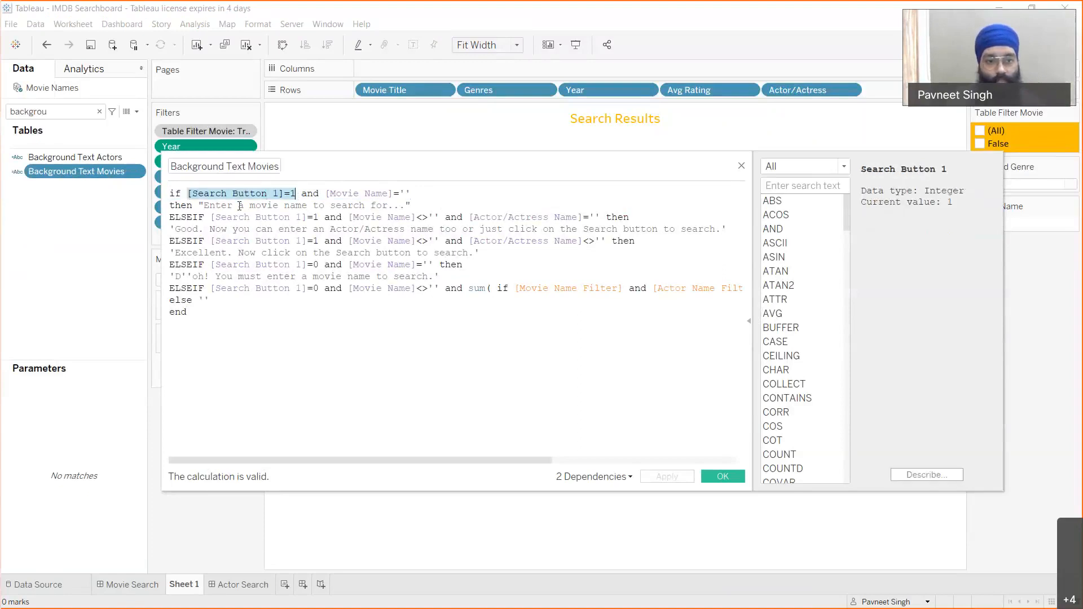
left_click(285, 194)
double_click(293, 194)
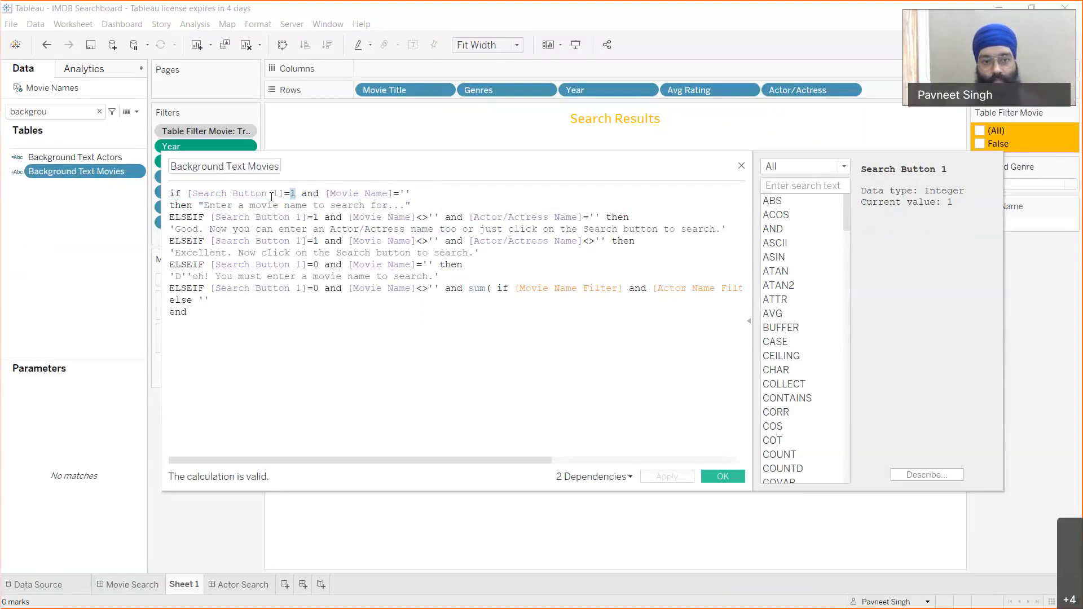
left_click(297, 195)
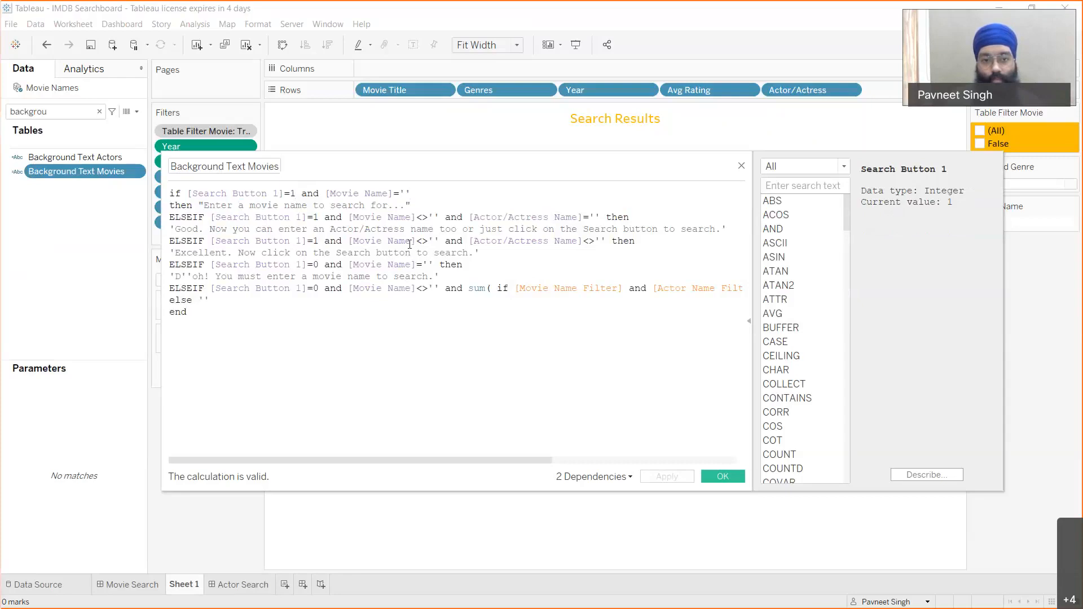
Step: Highlight the formula's first branch and its message "Enter a movie name to search for...", then close the editor without changes
left_click_drag(169, 193, 439, 204)
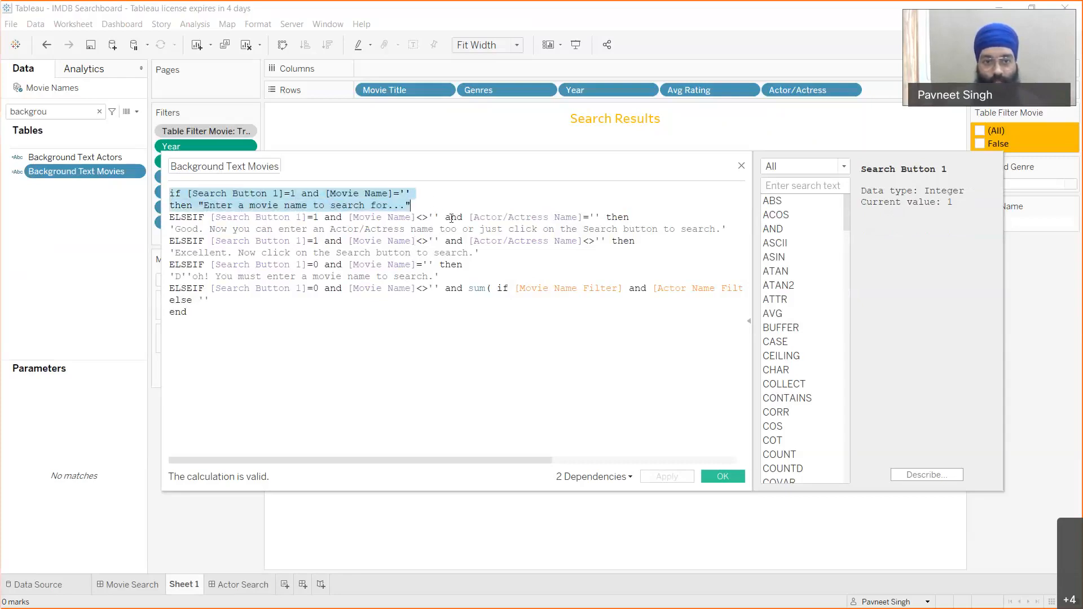
left_click(430, 201)
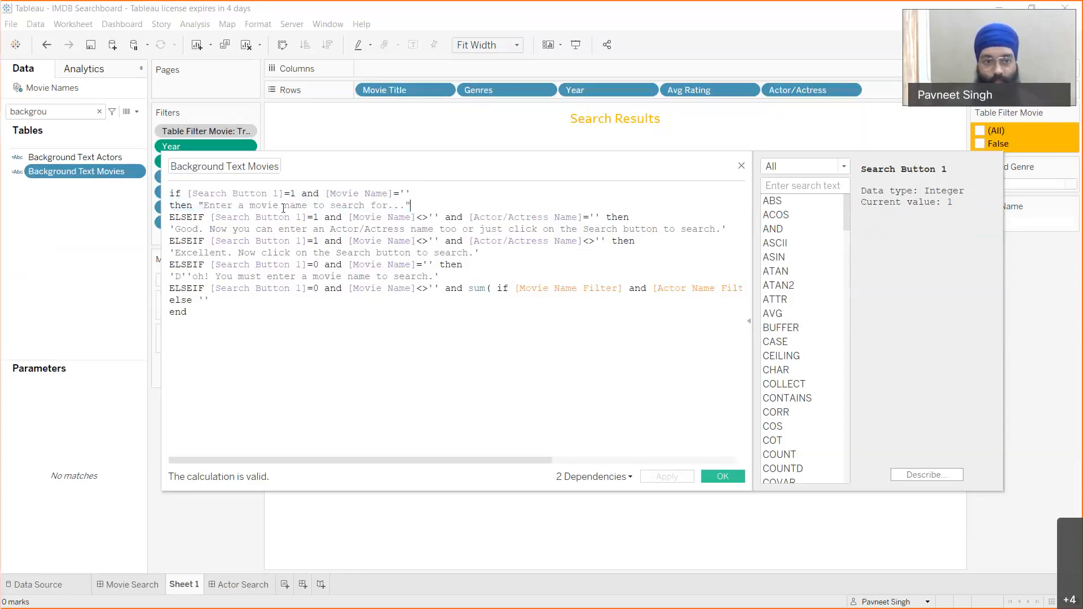
double_click(385, 206)
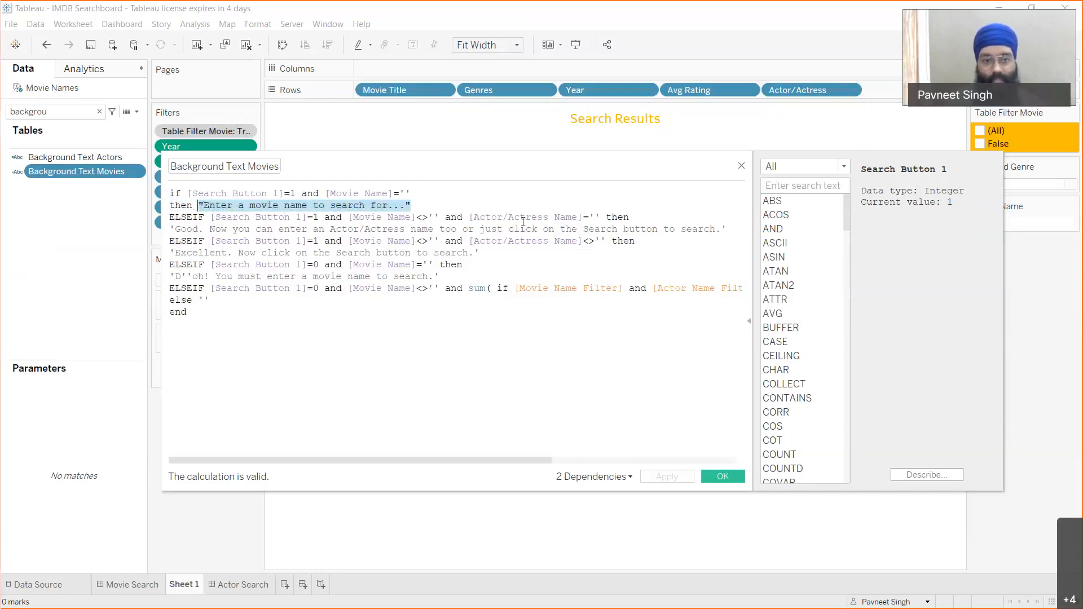
left_click(741, 165)
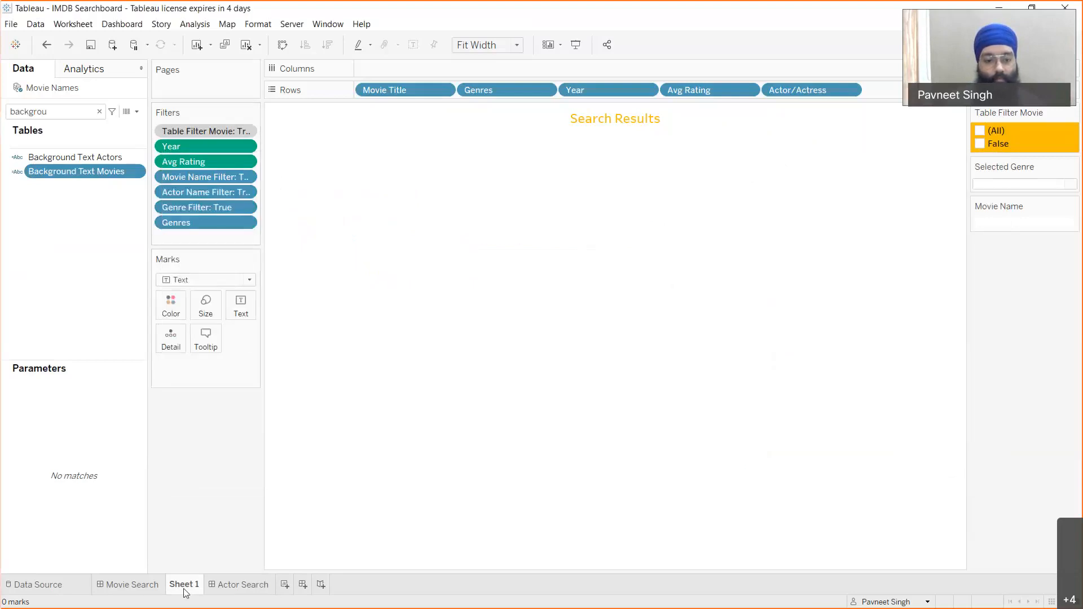
Step: Return to the Movie Search dashboard and go to Sheet 3, the worksheet holding the default background message
left_click(135, 585)
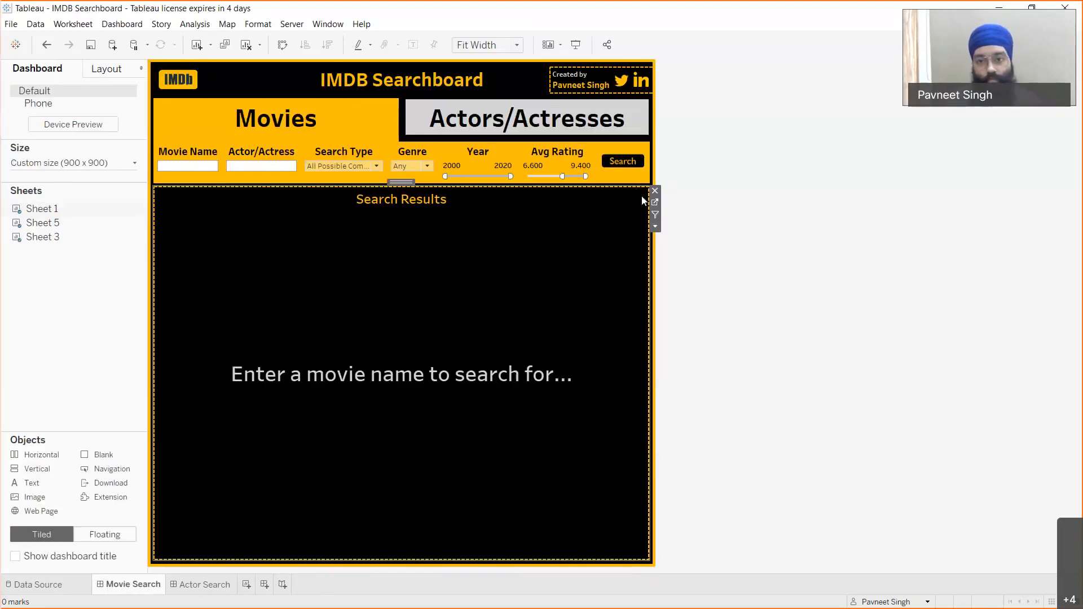
left_click(656, 203)
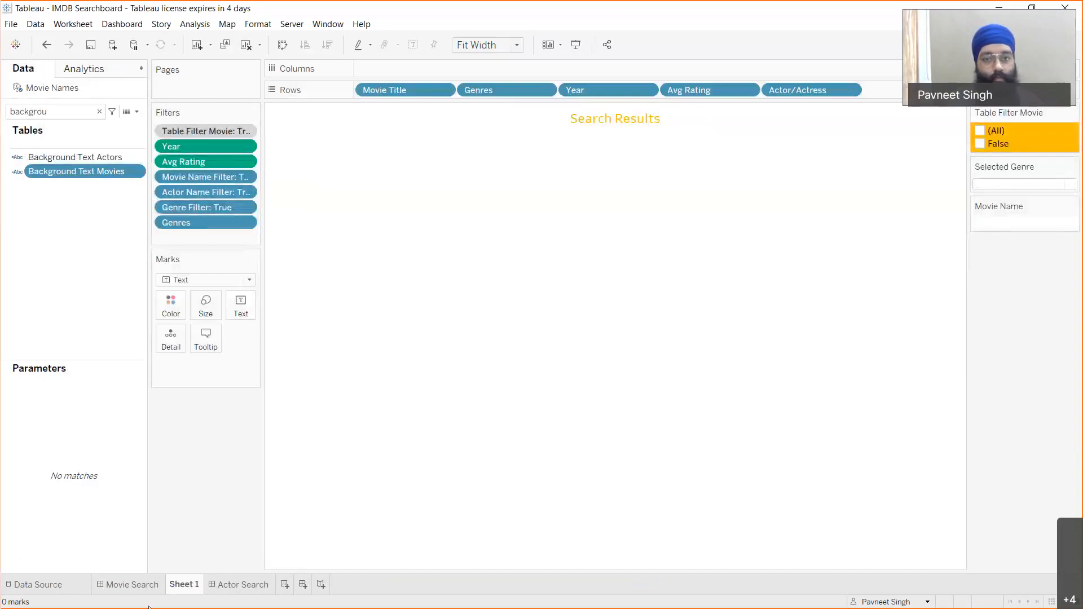
left_click(127, 586)
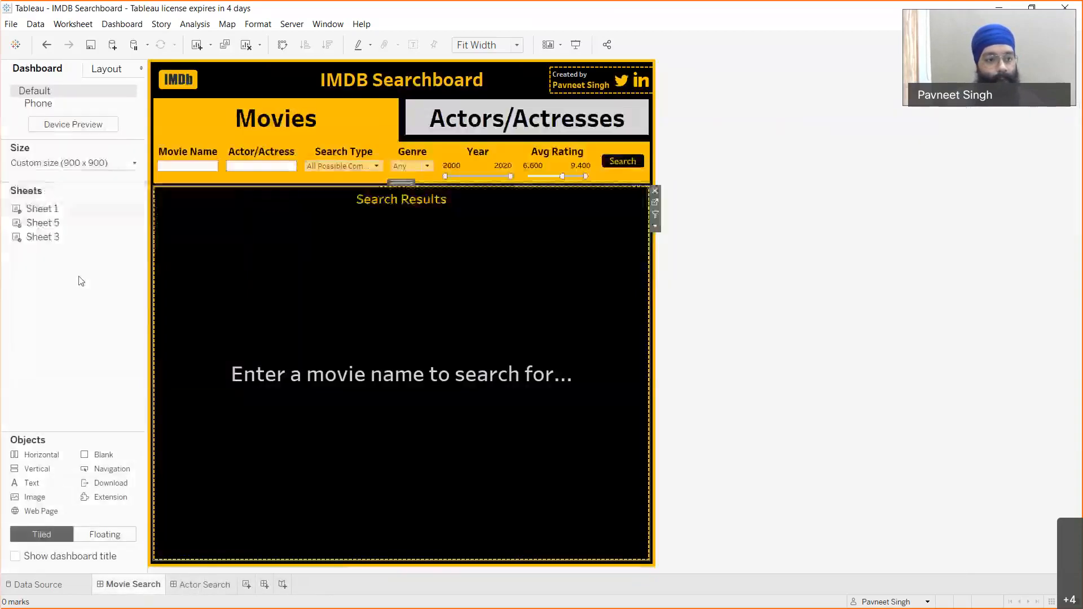
left_click(138, 238)
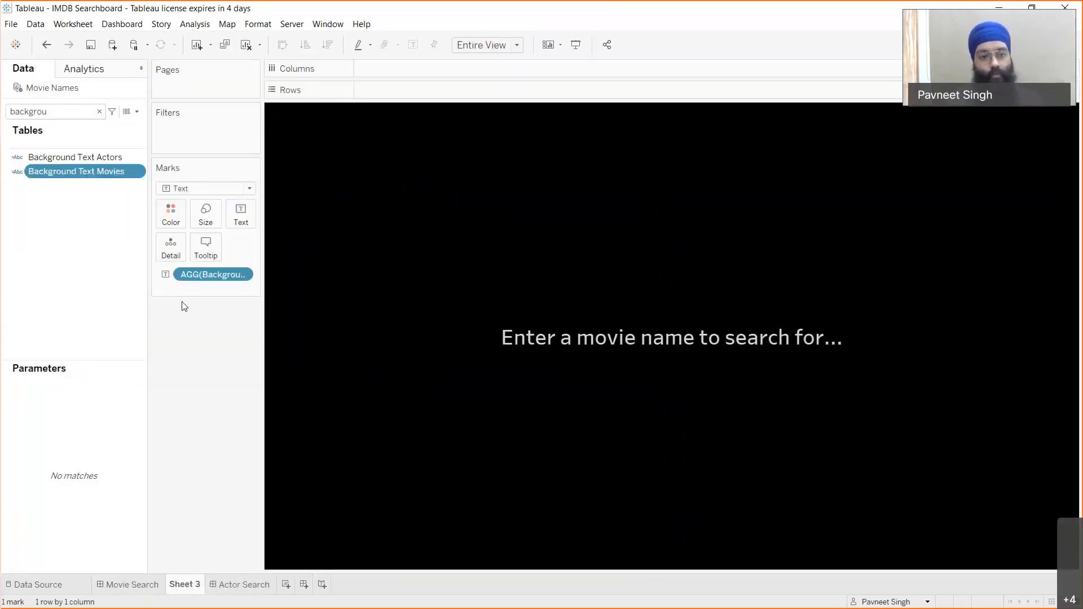
Step: Reopen the Background Text Movies calculation from Sheet 3, highlight the text "Enter a movie name to search for...", and close it unchanged
right_click(62, 171)
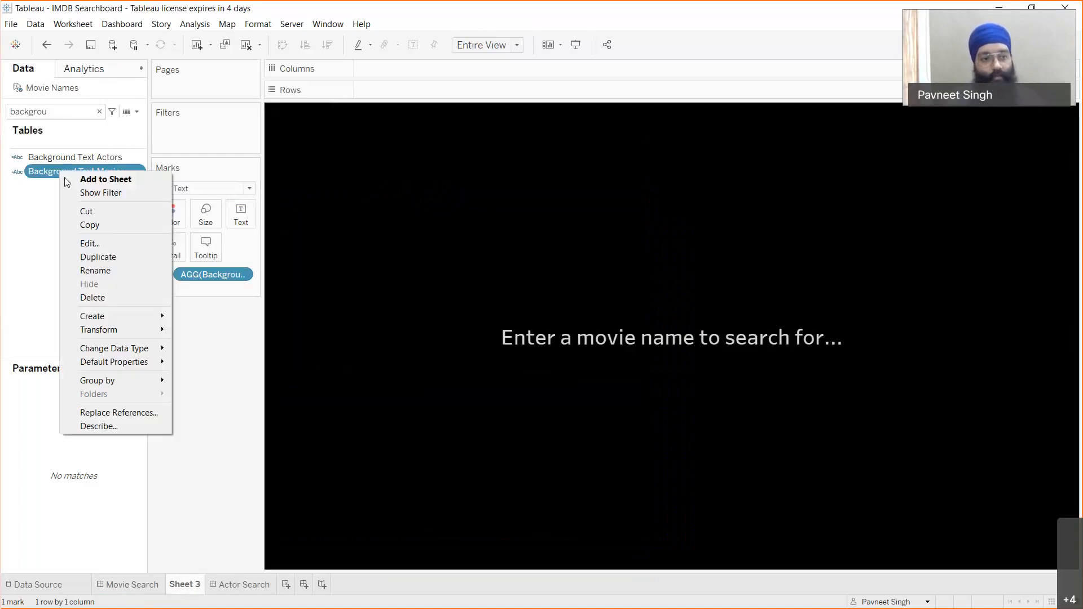
left_click(84, 242)
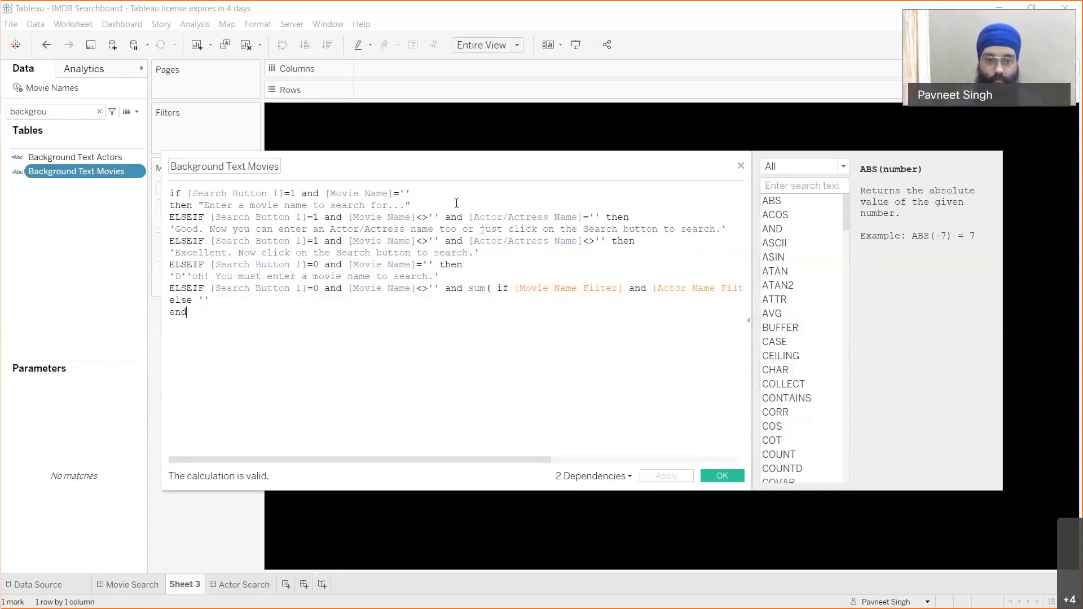
left_click_drag(199, 205, 411, 205)
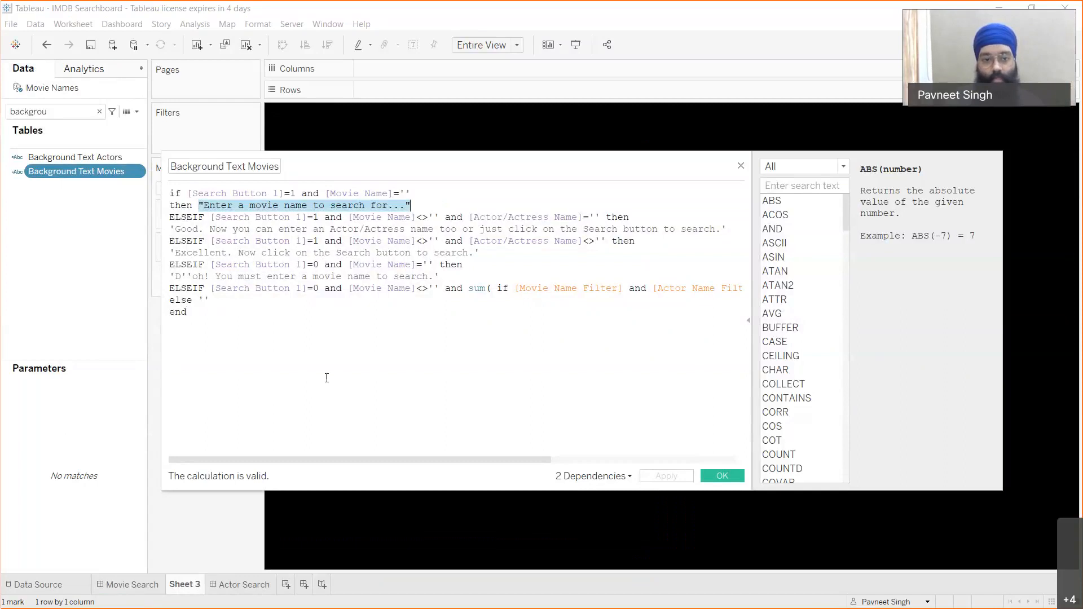
left_click(740, 480)
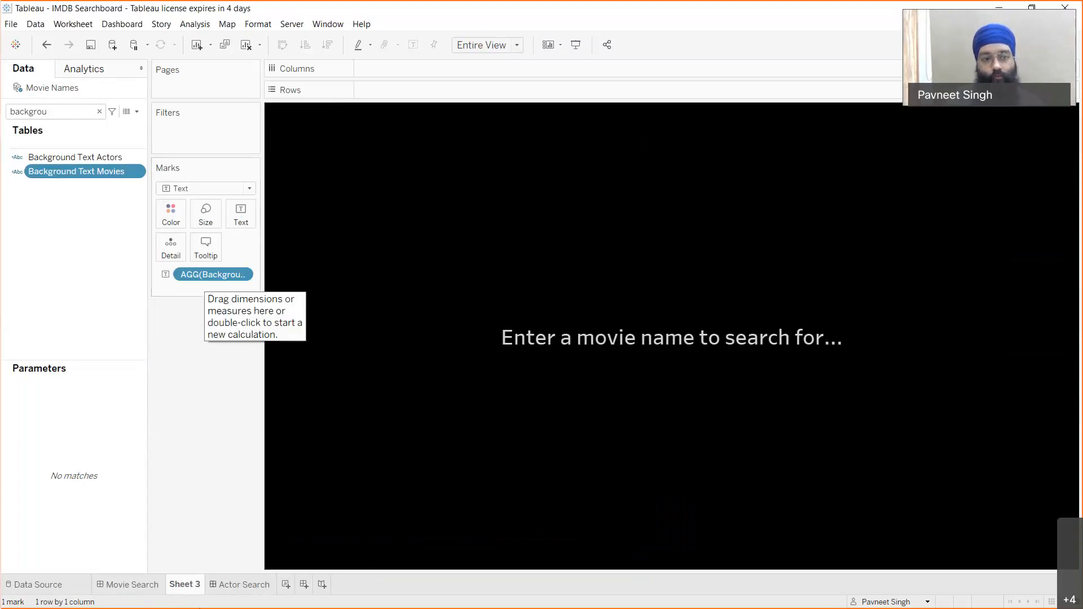
Step: Switch to the PowerPoint deck and point out the floating Default Message and Text Table layers on the dashboard anatomy slide
mouse_move(25, 147)
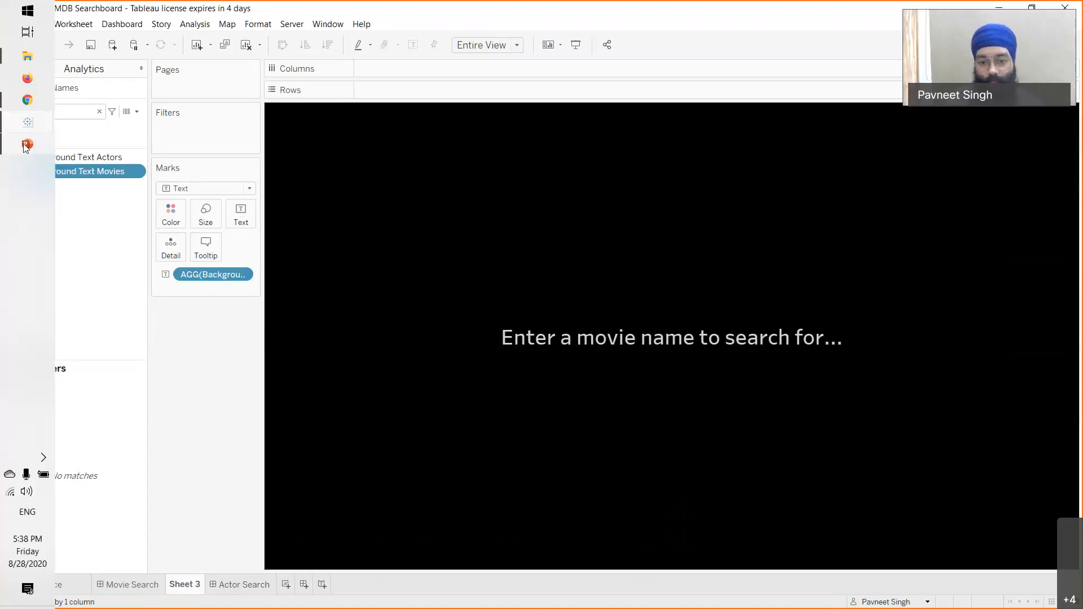
left_click(25, 147)
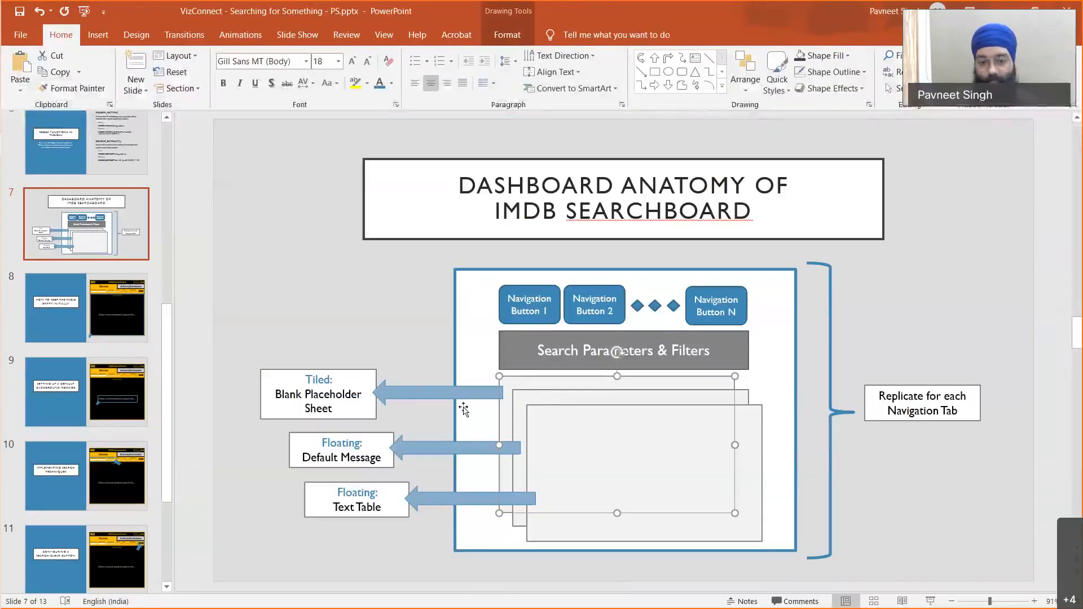
left_click(544, 398)
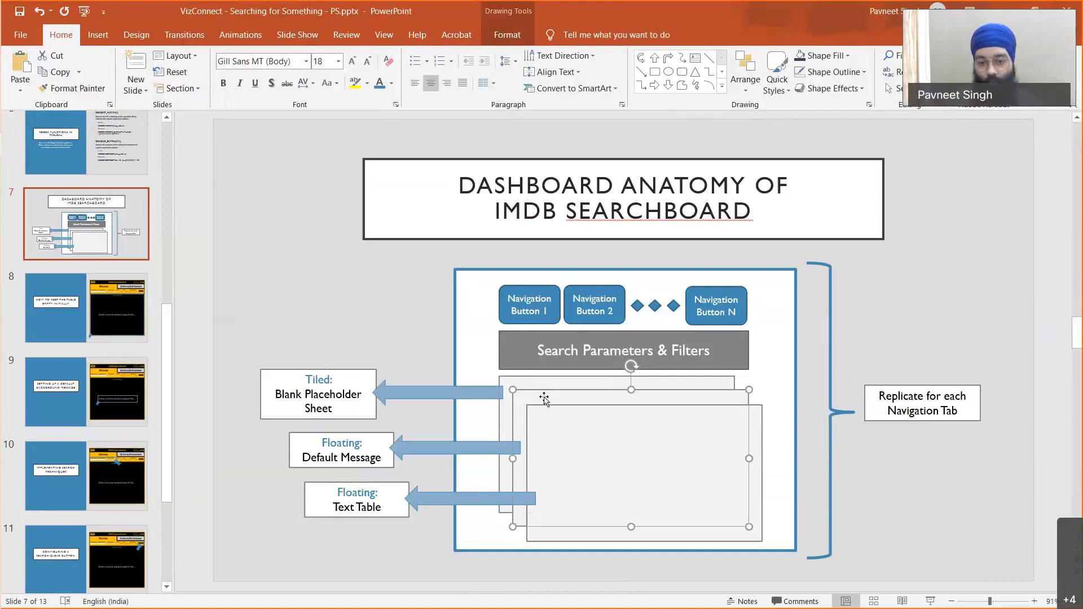
left_click(590, 443)
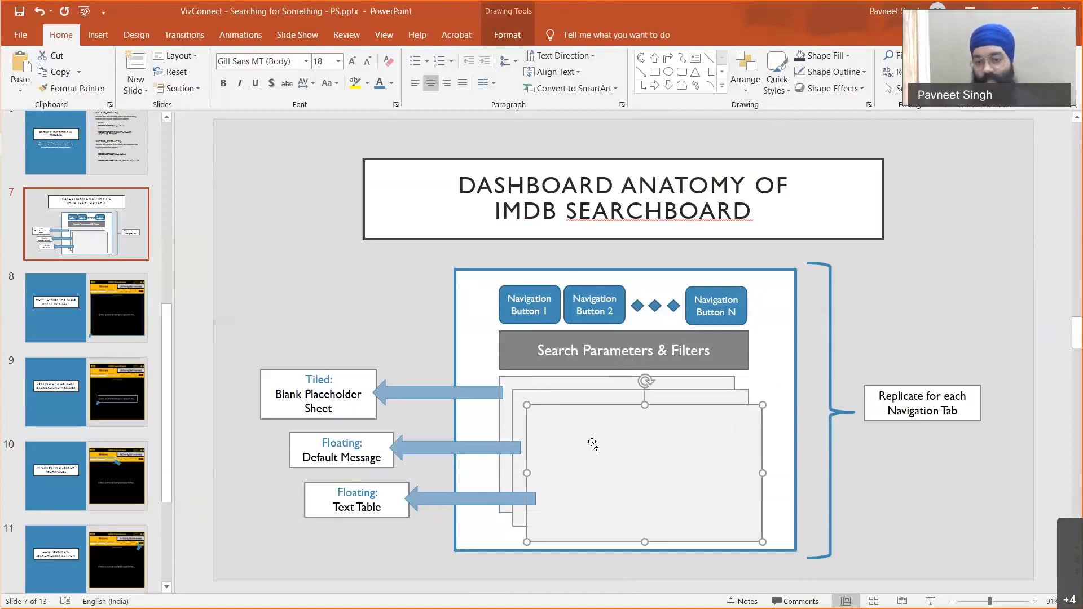
Step: Point out the Default Message layer on the anatomy slide and go to slide 10, Implementing Search Techniques
left_click(561, 401)
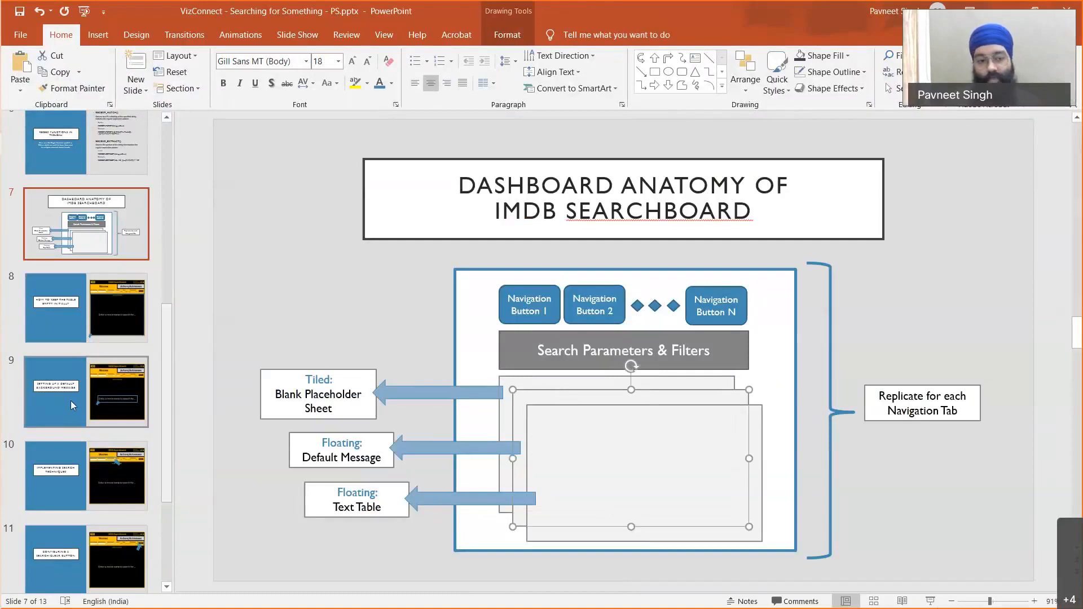
scroll(70, 401, "down", 3)
left_click(72, 305)
mouse_move(1, 186)
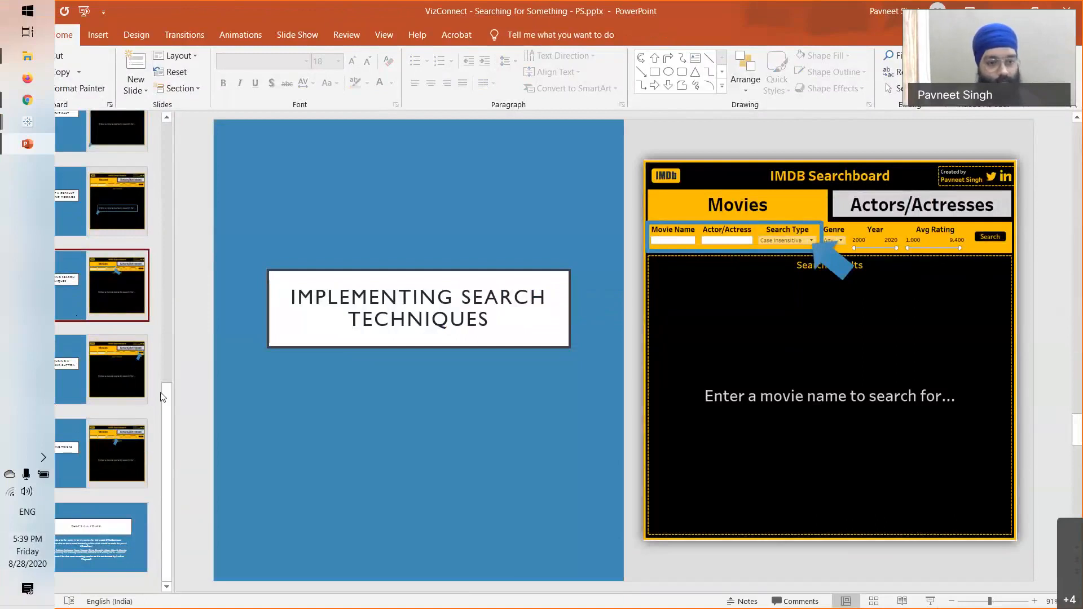
scroll(92, 371, "up", 1)
scroll(91, 372, "down", 1)
Step: Switch to Tableau and bring up the IMDB Searchboard workbook on Sheet 3
mouse_move(2, 126)
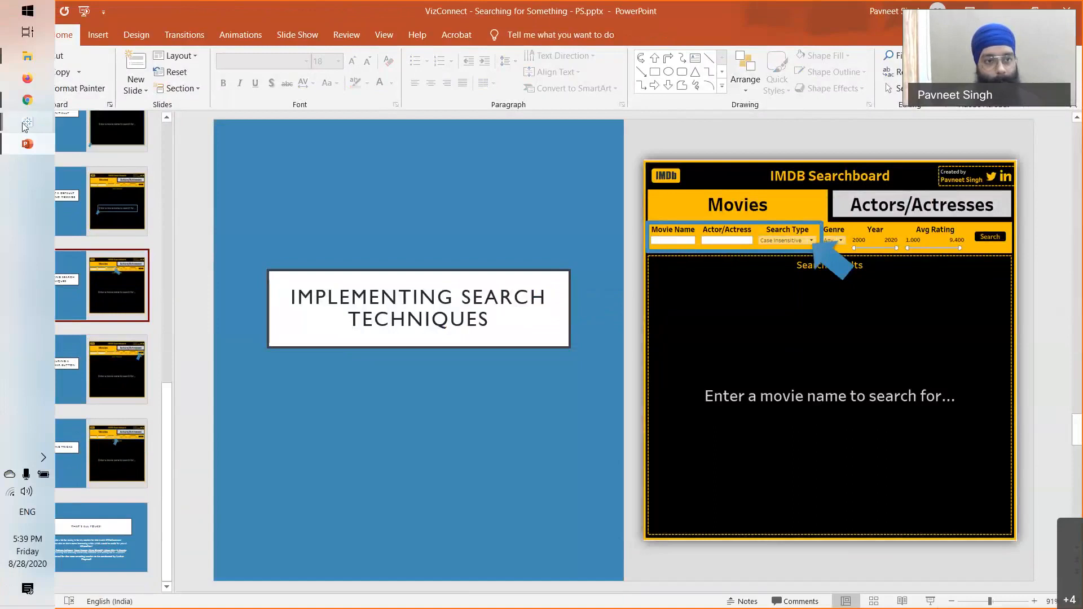
left_click(149, 194)
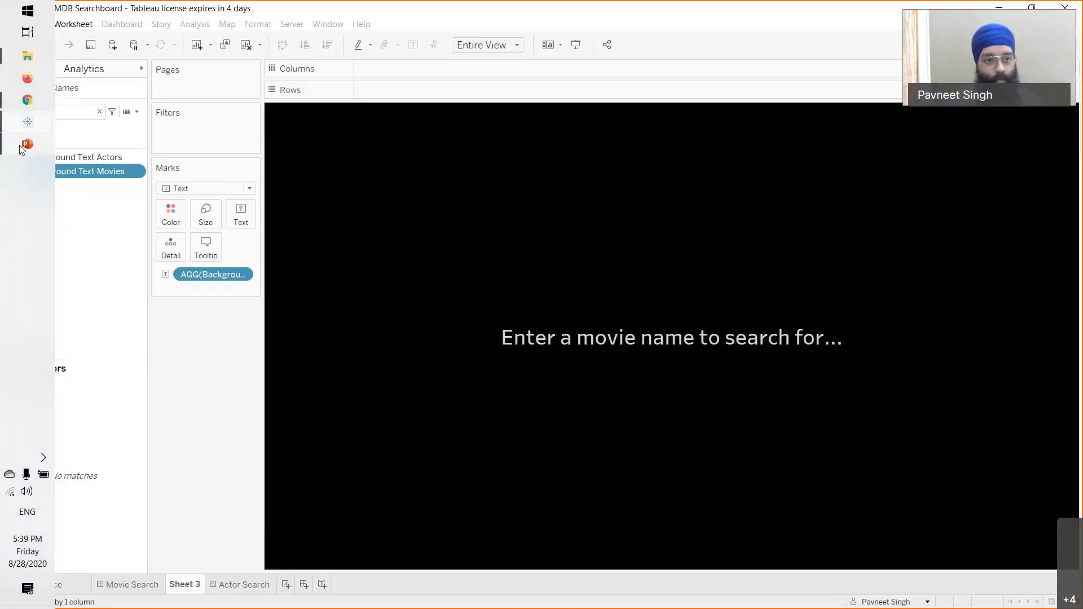
left_click(21, 146)
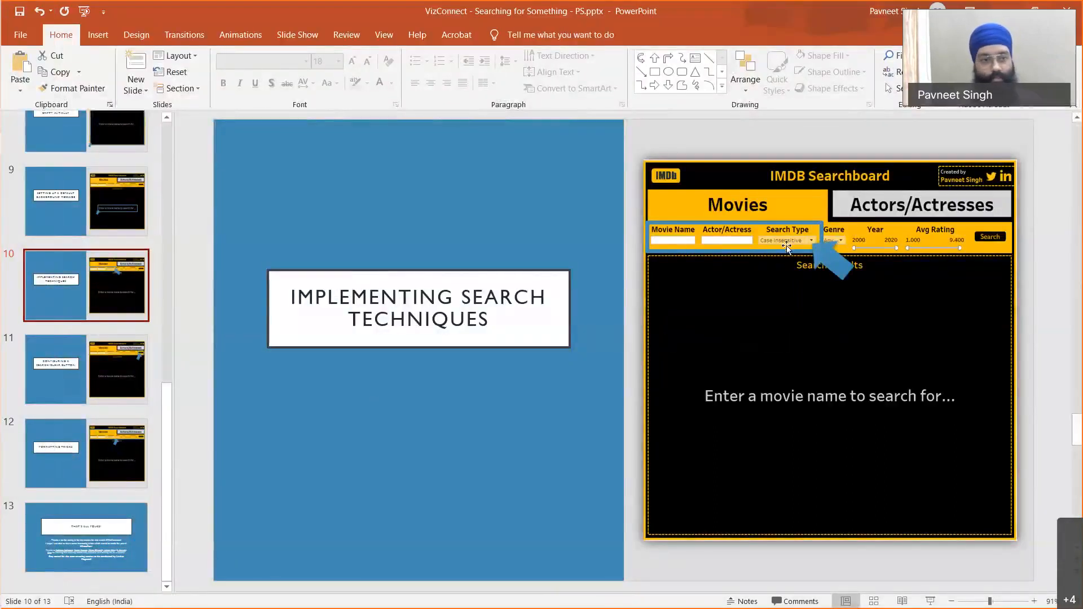
mouse_move(27, 122)
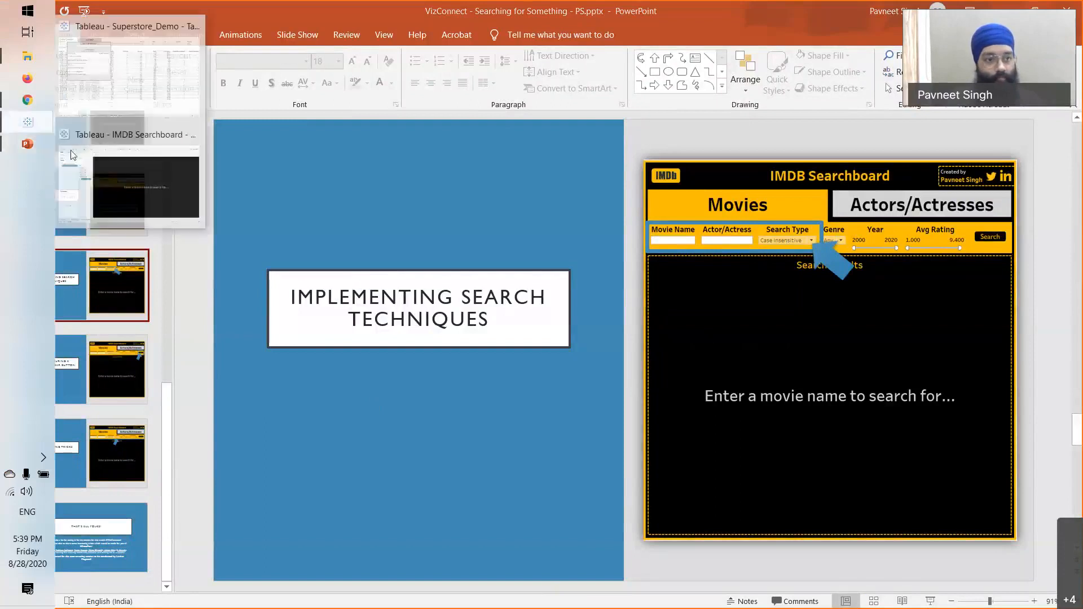
left_click(126, 180)
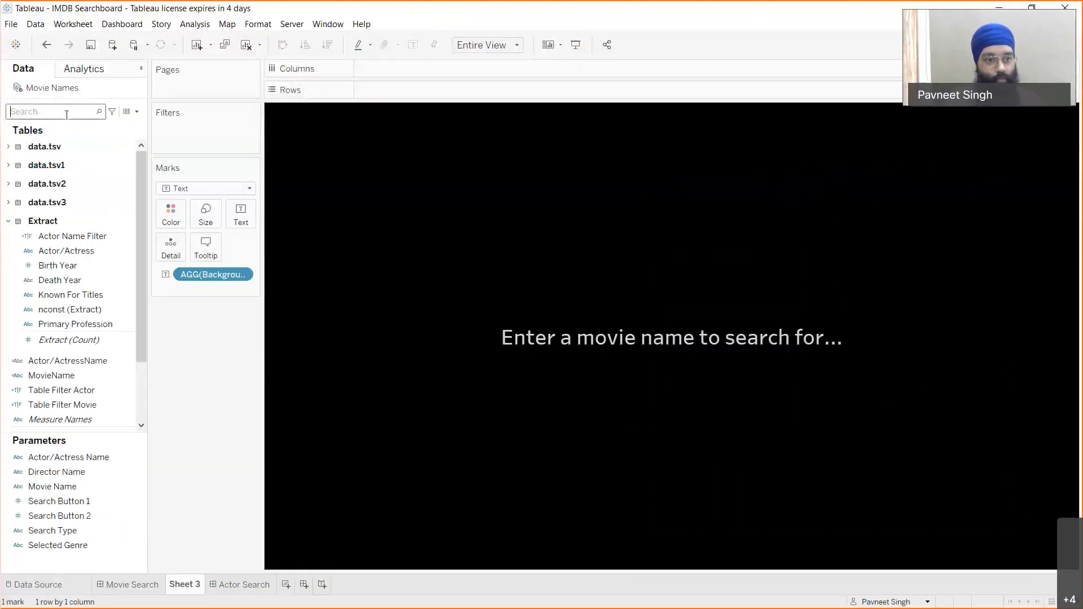
left_click(66, 113)
type("calua")
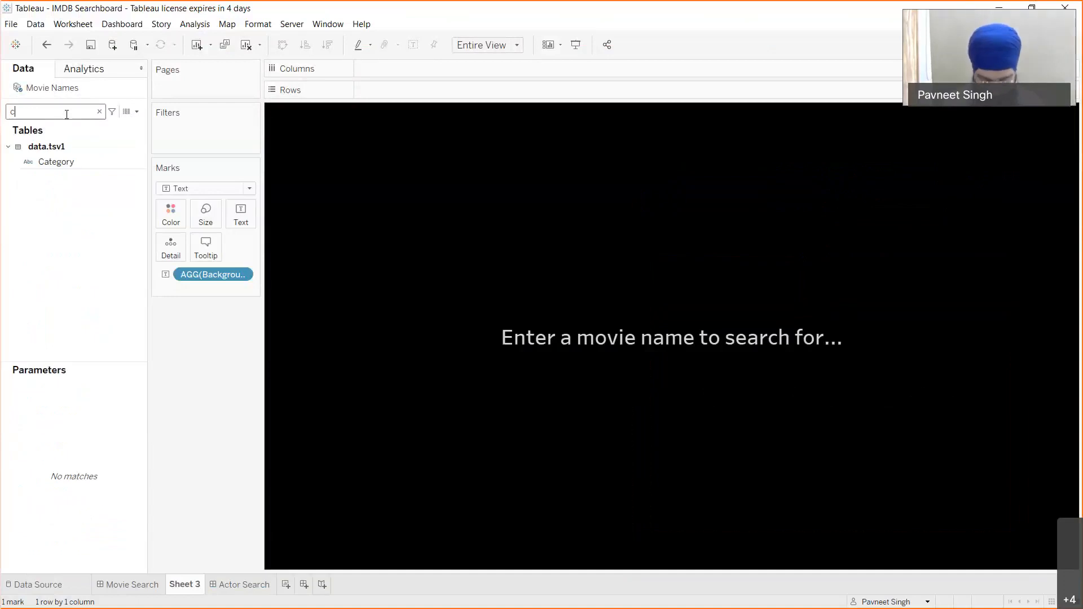
key("BackSpace")
key("BackSpace")
key("BackSpace")
key("BackSpace")
key("BackSpace")
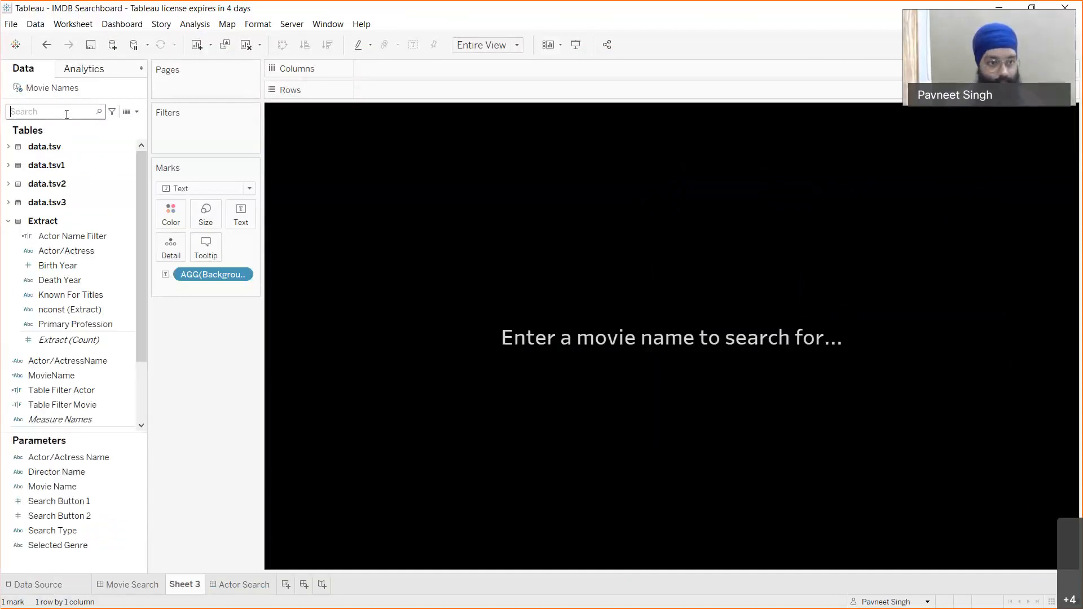
type("search")
key("BackSpace")
key("BackSpace")
key("BackSpace")
key("BackSpace")
key("BackSpace")
key("BackSpace")
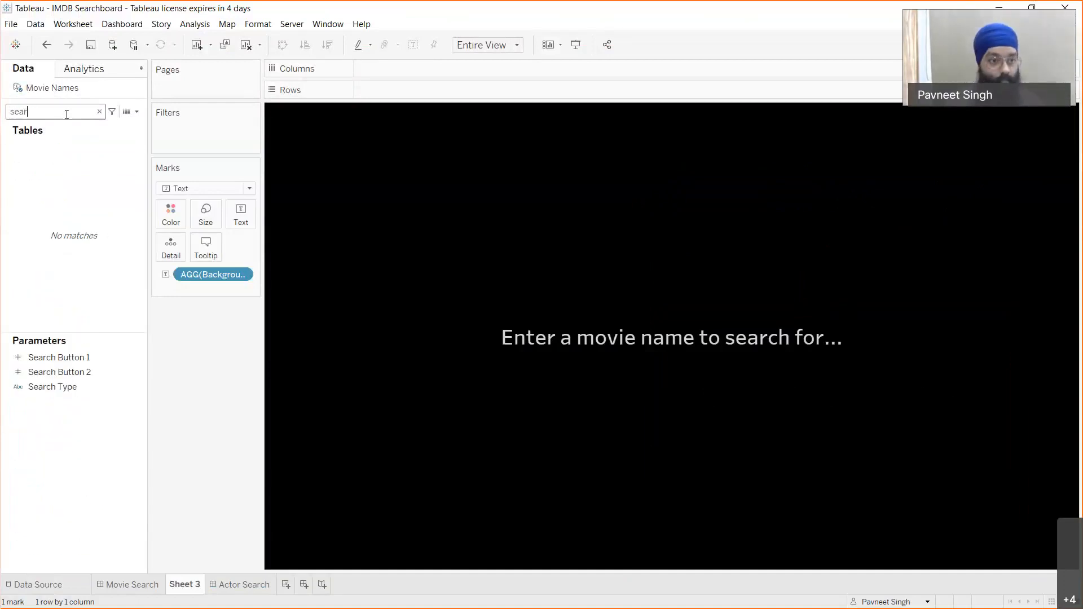
Step: Search the data fields for "filter" and open the Movie Name Filter calculation for editing
type("filter")
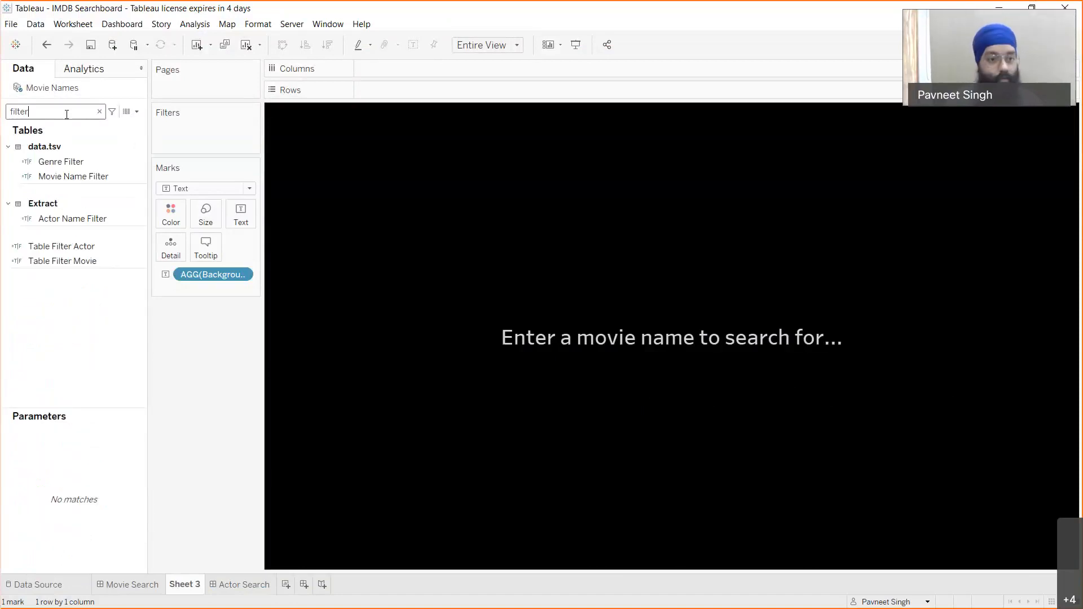
left_click(61, 247)
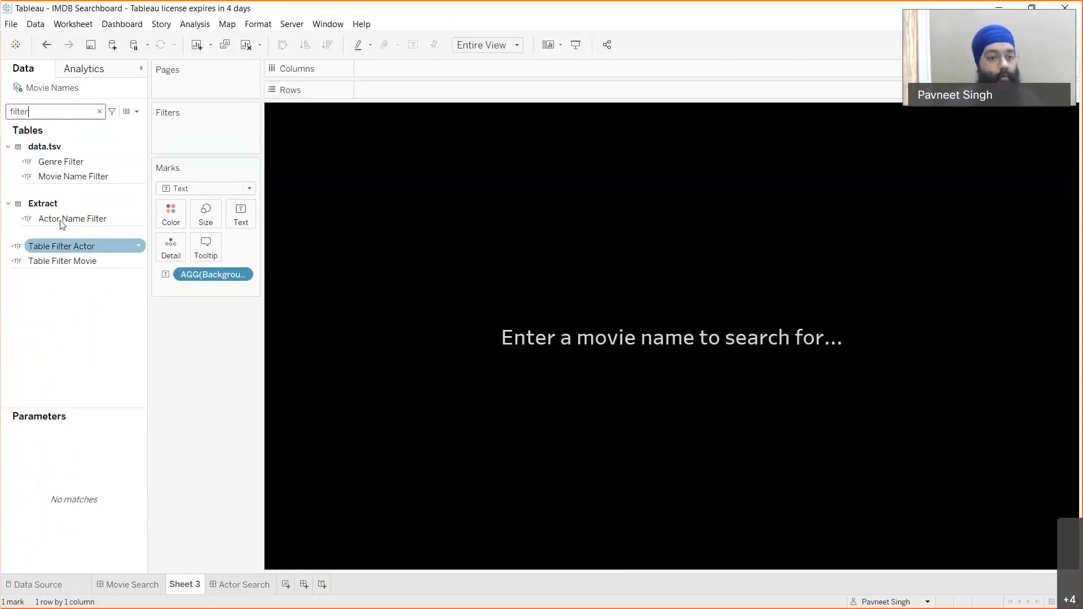
left_click(62, 221)
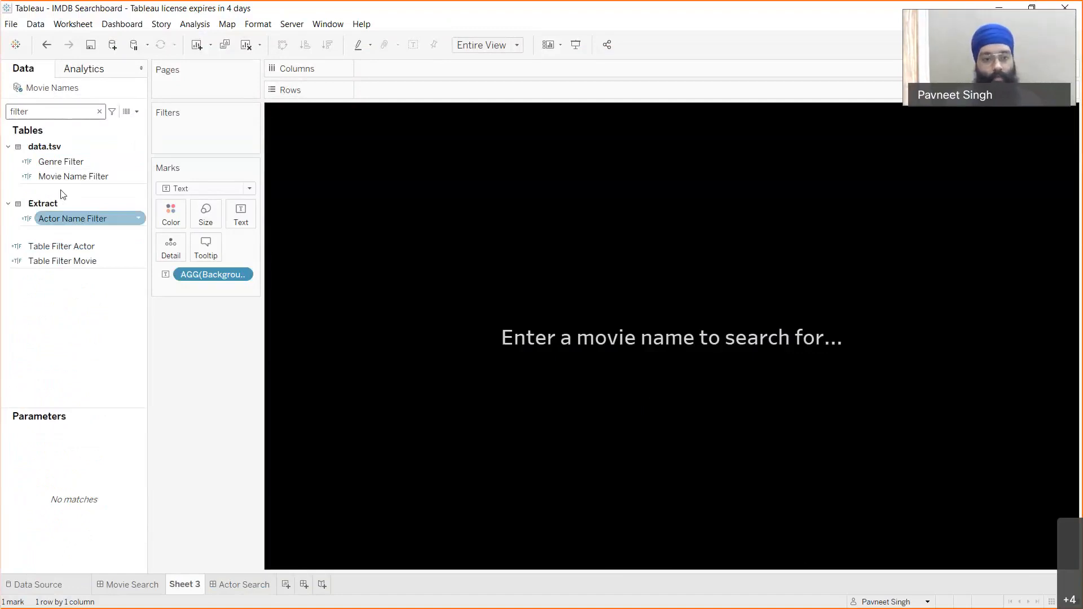
right_click(62, 176)
left_click(109, 243)
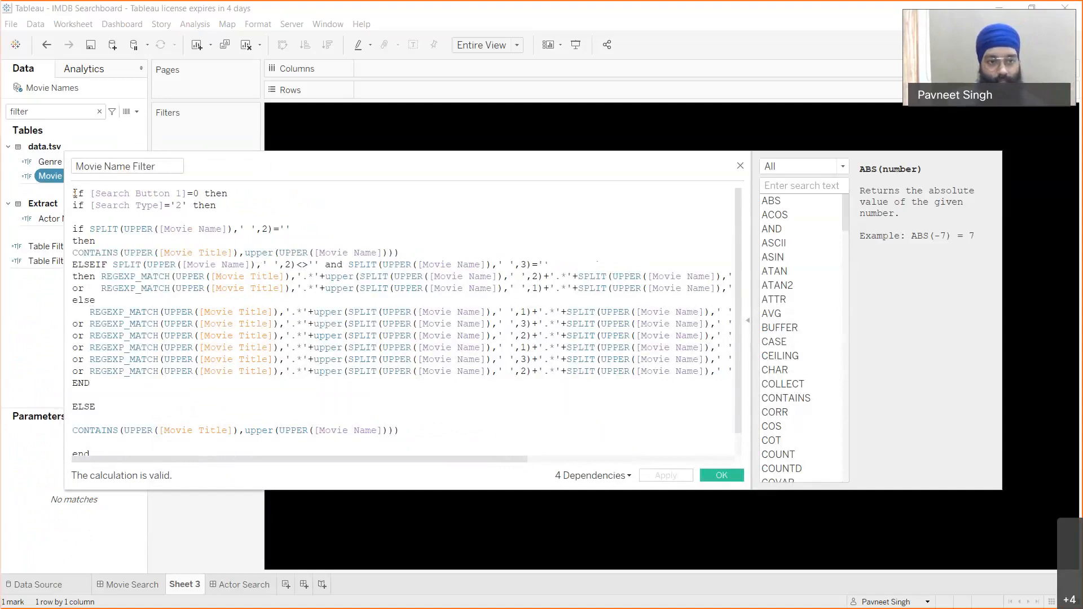
Step: Highlight the [Search Button 1]=0 condition and the SPLIT test that checks for an empty second word in Movie Name
left_click_drag(73, 193, 199, 193)
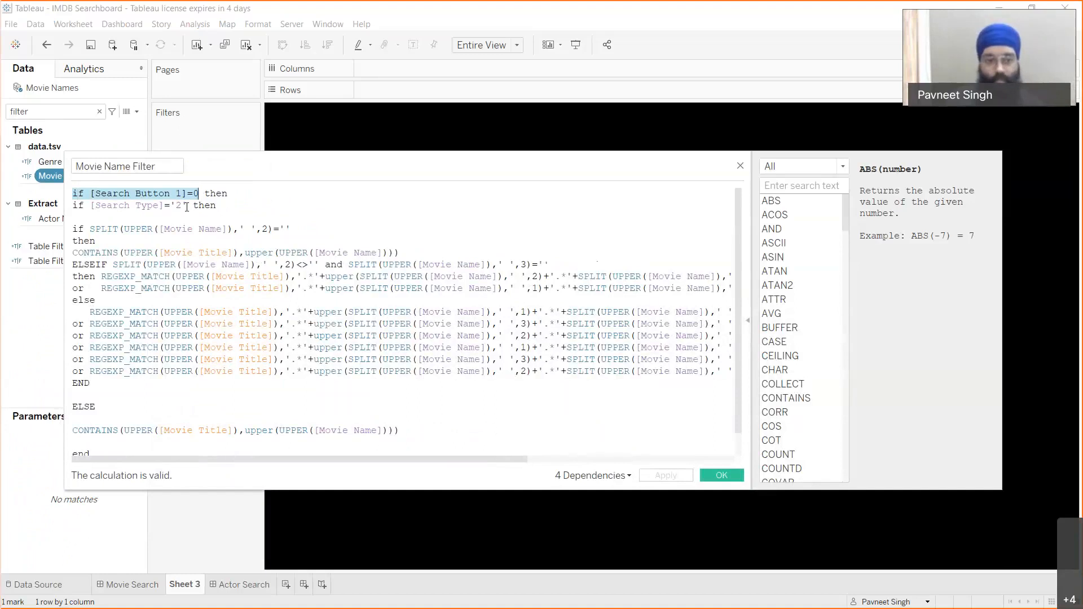
left_click(91, 228)
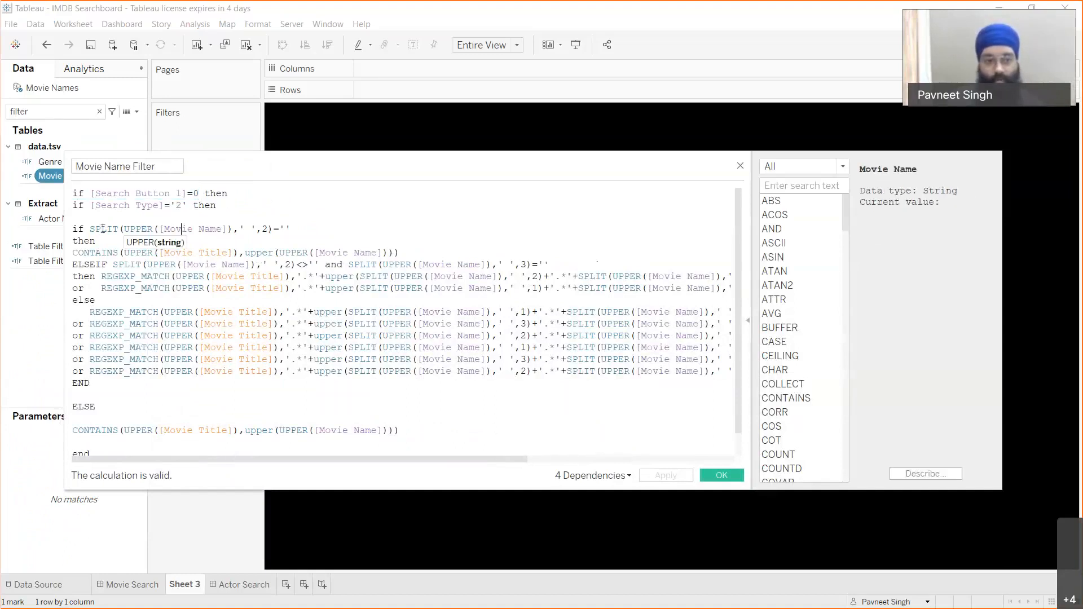
left_click_drag(90, 228, 290, 229)
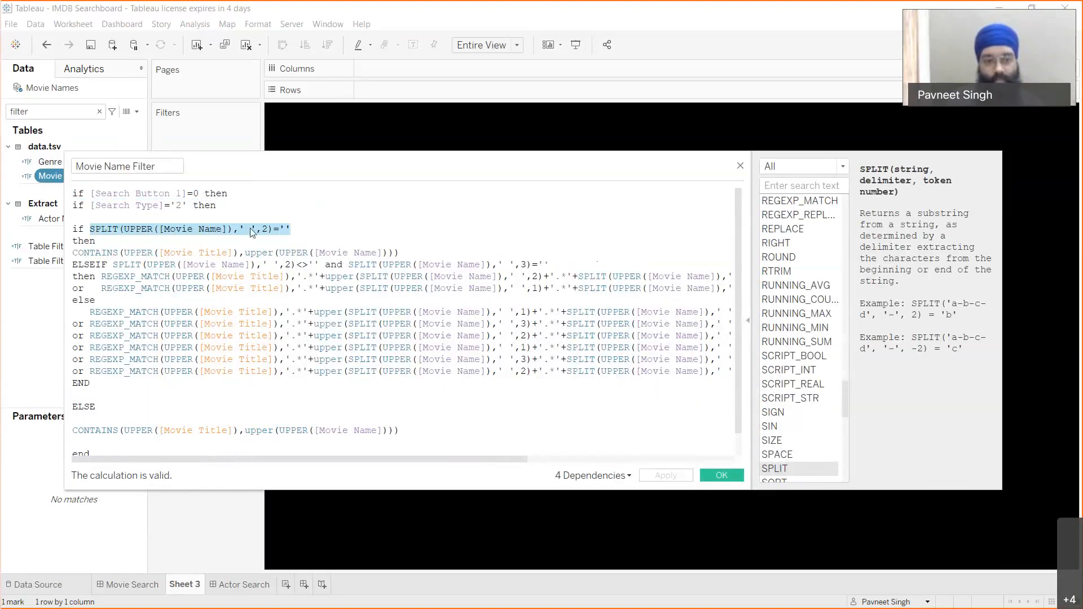
key("Right")
left_click_drag(91, 228, 273, 231)
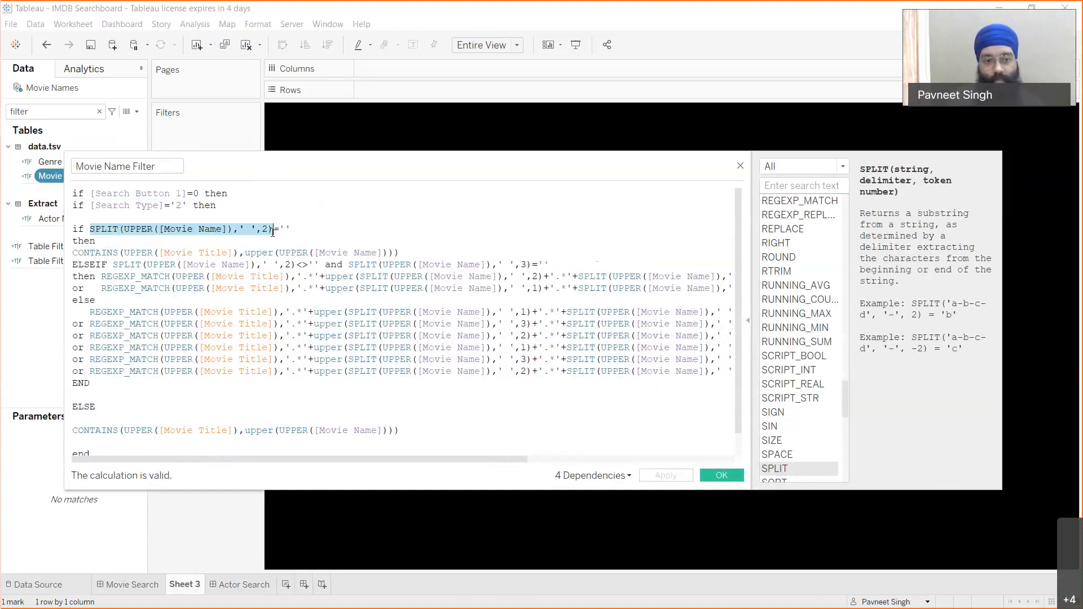
left_click(302, 231)
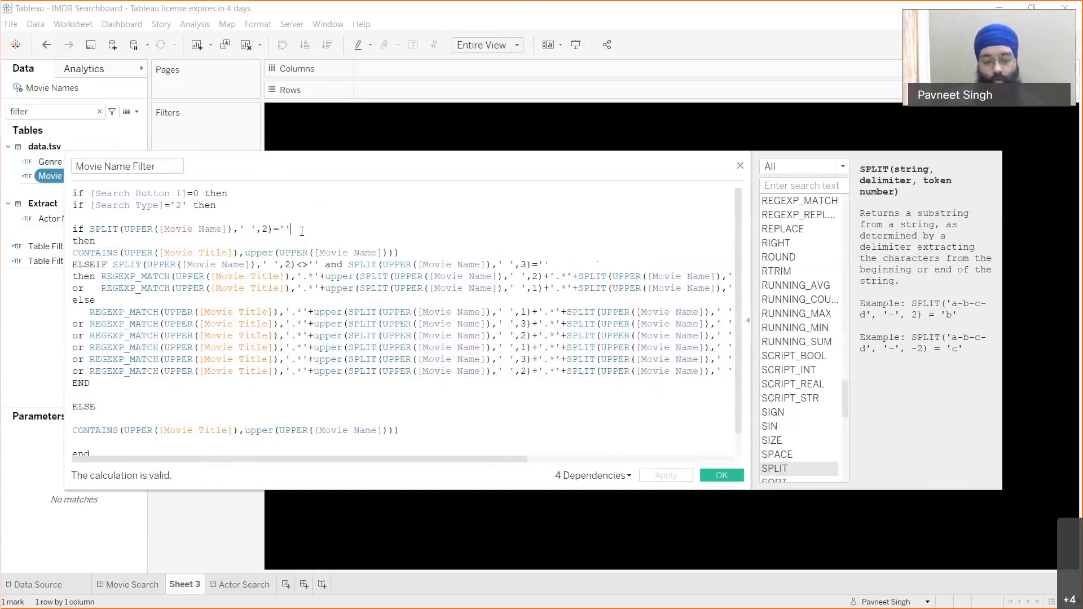
left_click_drag(91, 229, 299, 230)
left_click(252, 228)
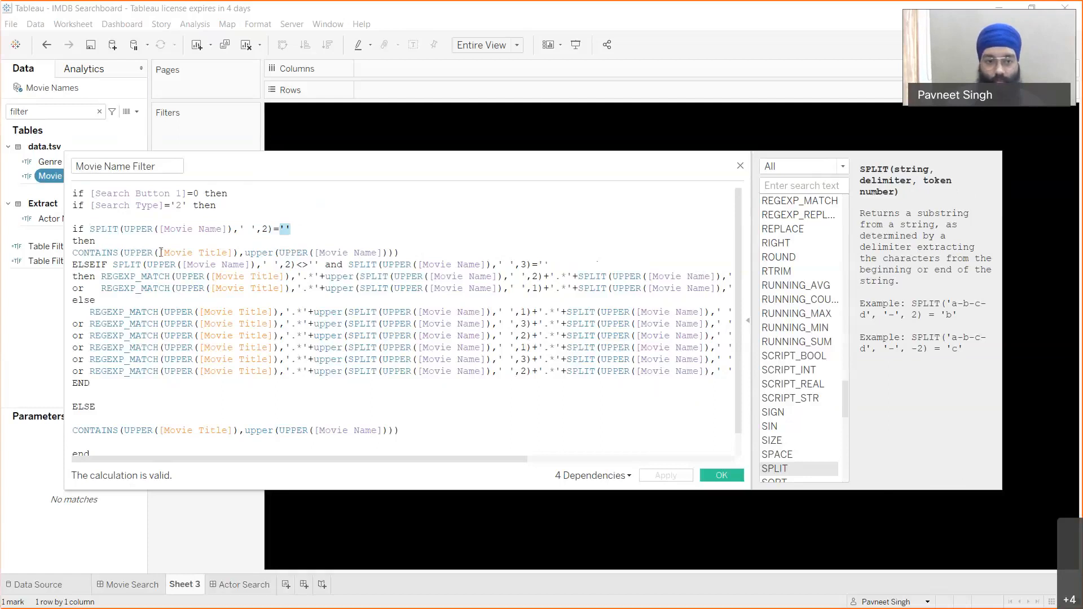
Step: Highlight the single-word branch's CONTAINS expression comparing Movie Title with Movie Name, including its UPPER function
left_click_drag(74, 253, 412, 252)
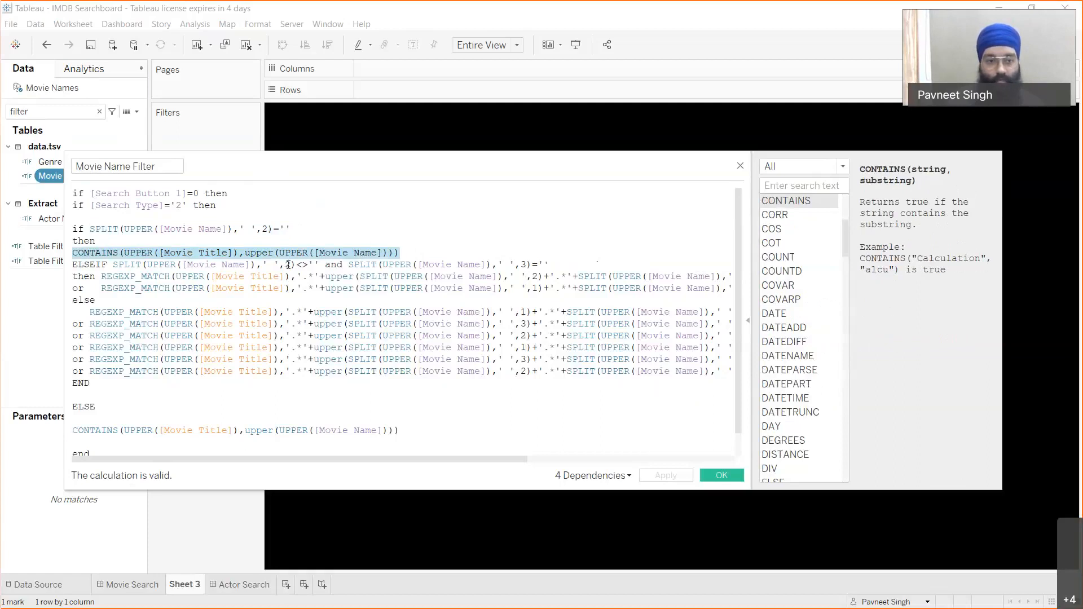
left_click(195, 253)
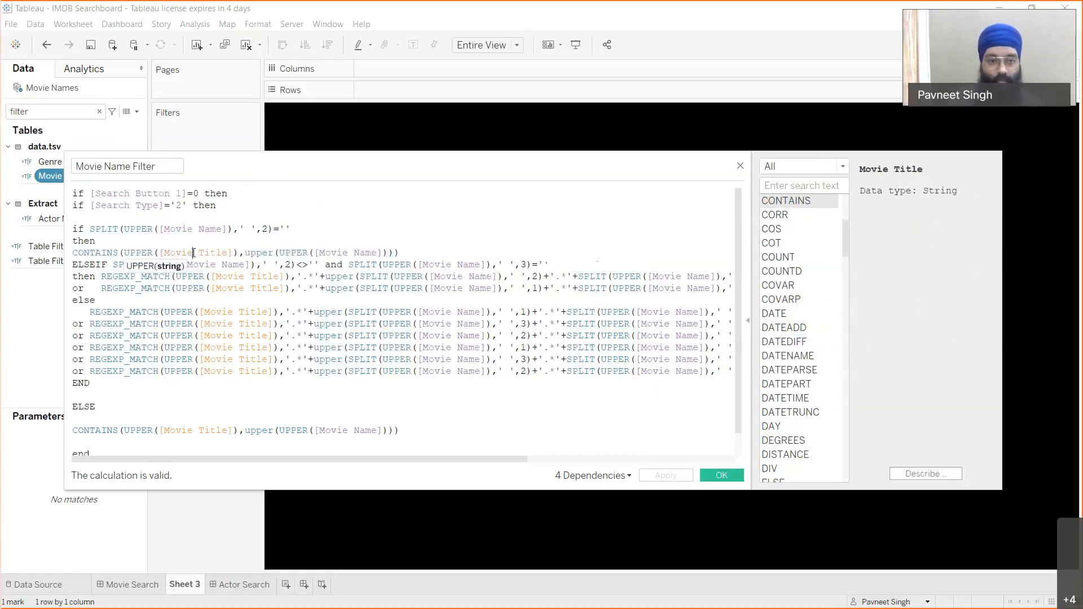
double_click(290, 253)
double_click(139, 253)
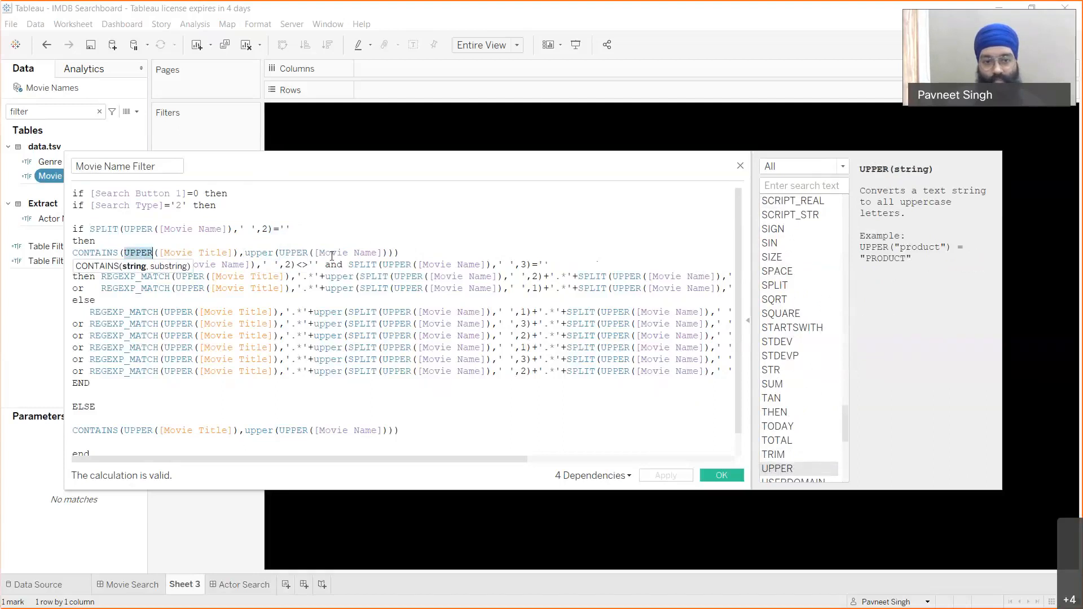
Step: Highlight the third-token check in the ELSEIF condition and examine the full width of the two-word and three-word combination lines
left_click(133, 288)
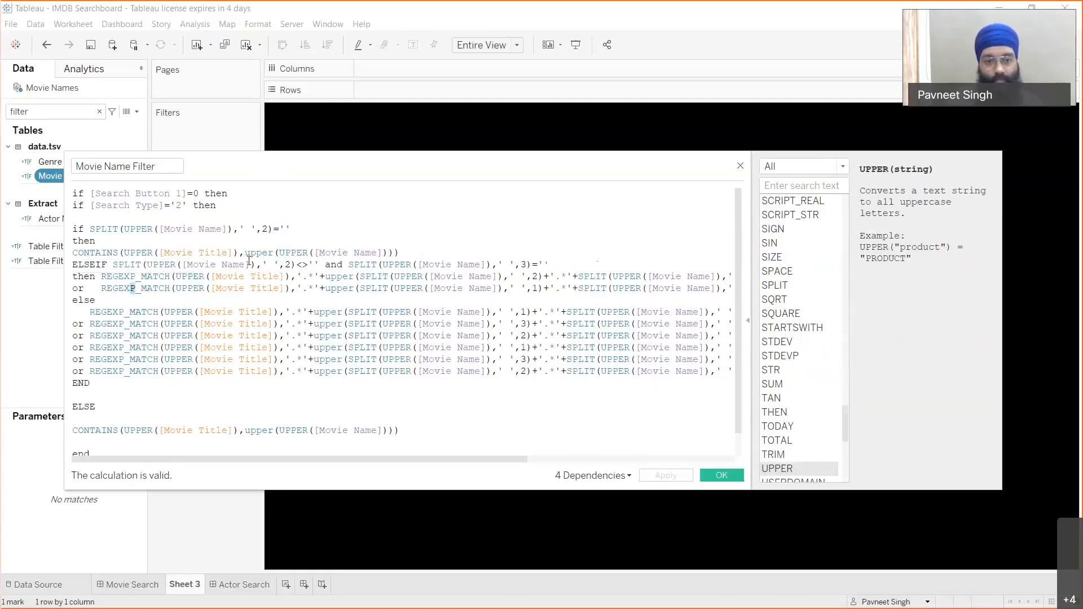
left_click(529, 264)
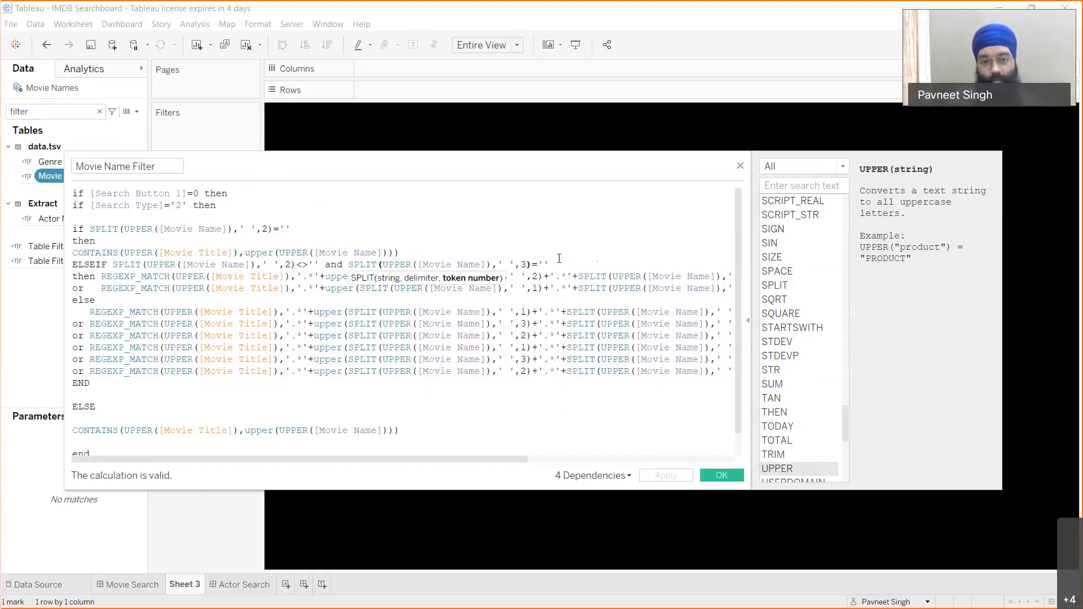
double_click(530, 264)
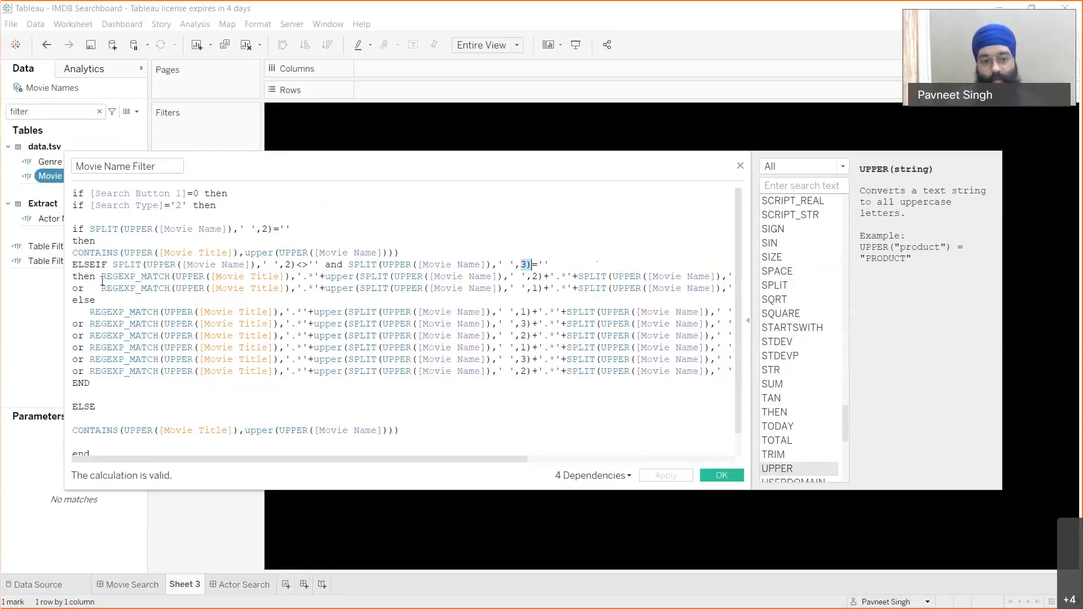
left_click_drag(204, 463, 387, 463)
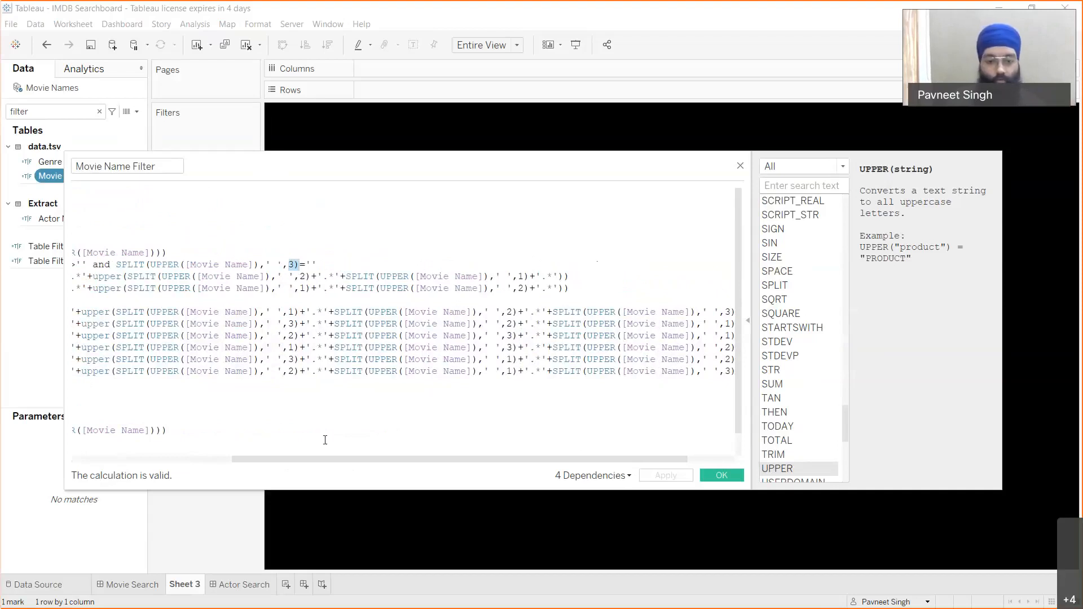
left_click_drag(326, 459, 197, 277)
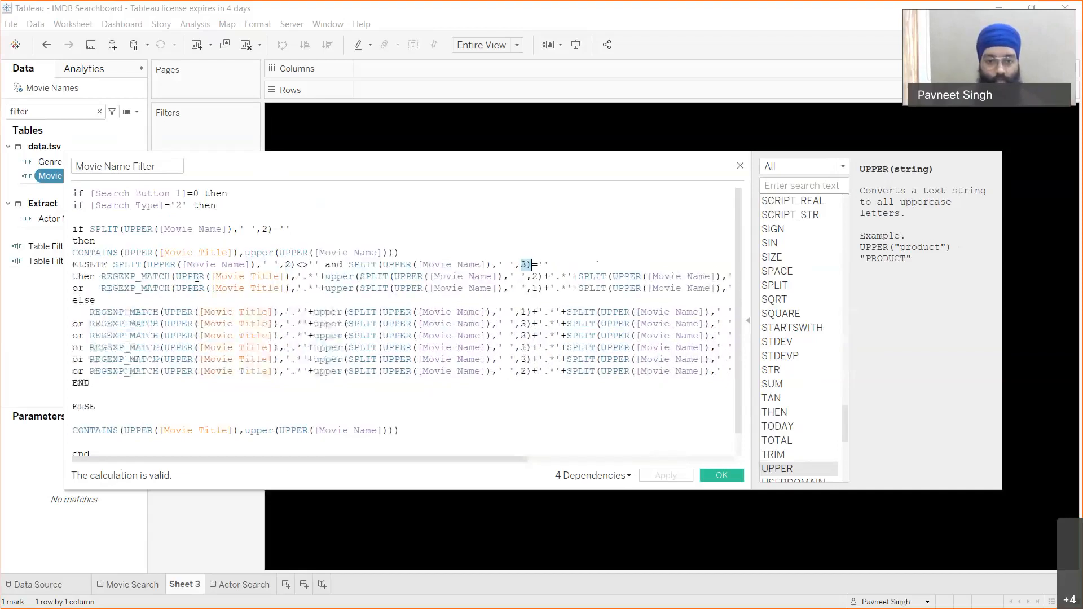
Step: Highlight REGEXP_MATCH and its '.*' wildcard pattern in the two-word branch, then close the calculation without changes
left_click(101, 277)
double_click(103, 277)
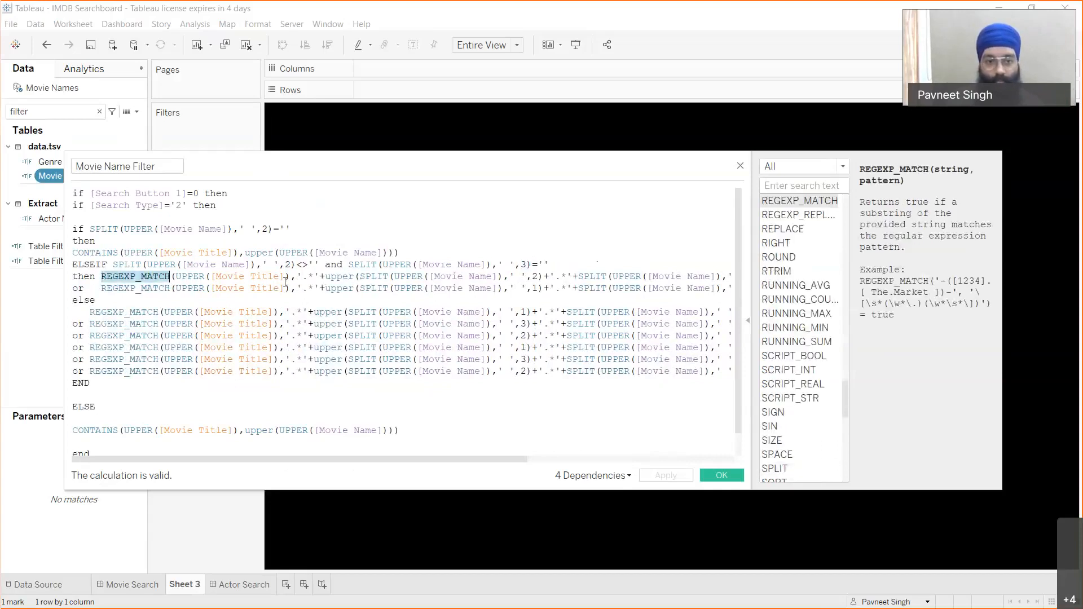
left_click_drag(304, 276, 313, 276)
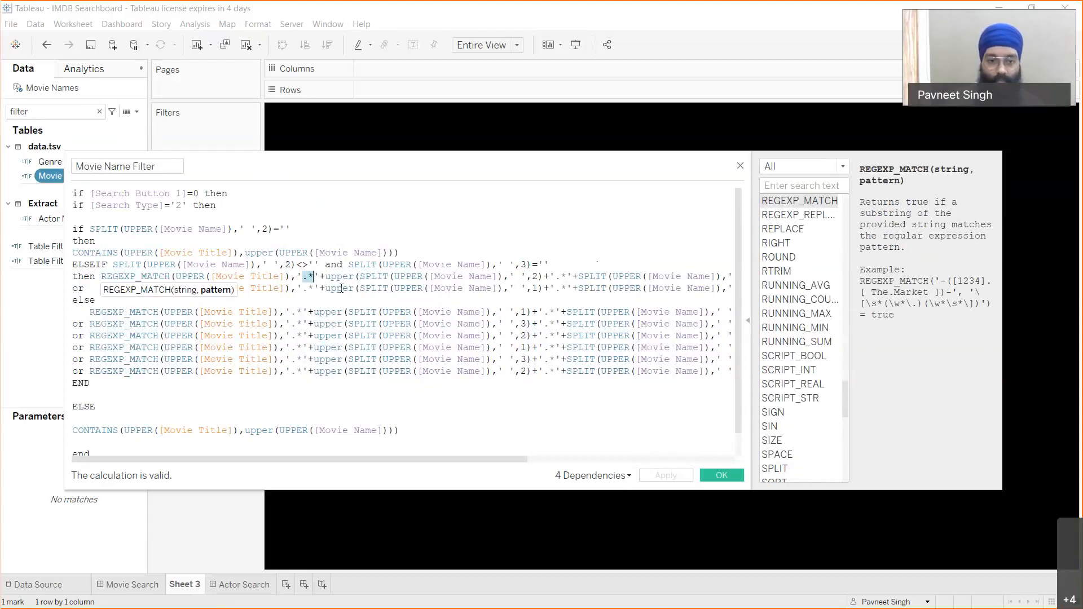
left_click_drag(303, 278, 314, 277)
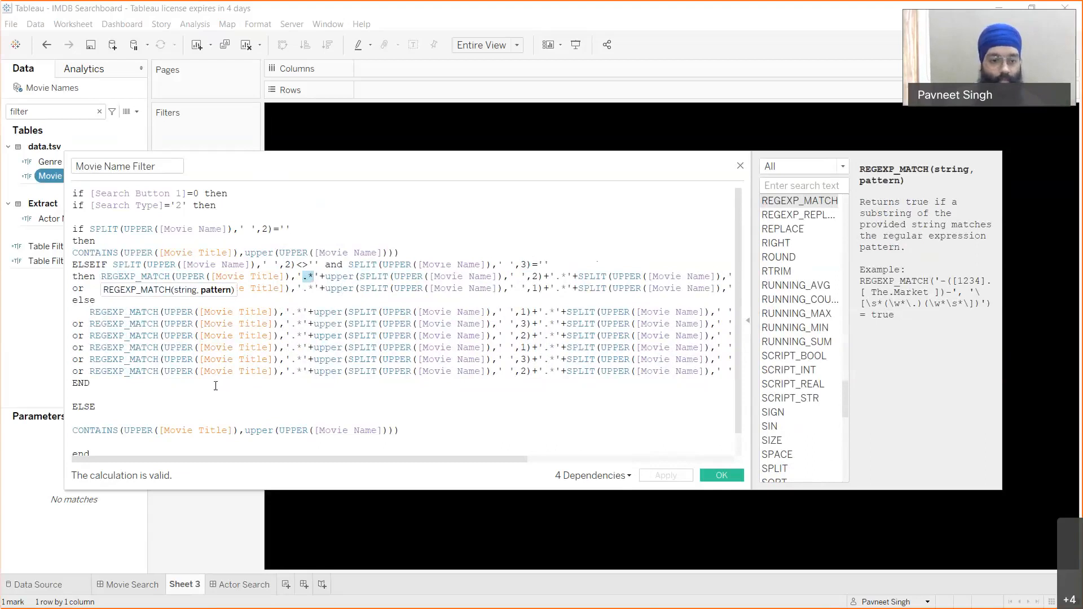
scroll(217, 387, "down", 1)
scroll(235, 389, "up", 1)
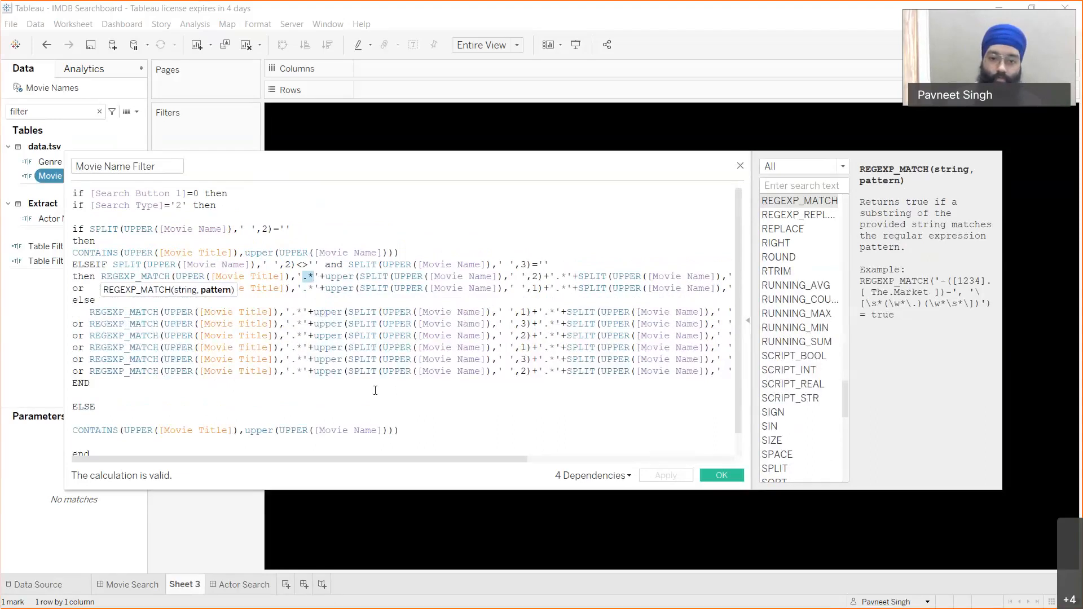
left_click(741, 167)
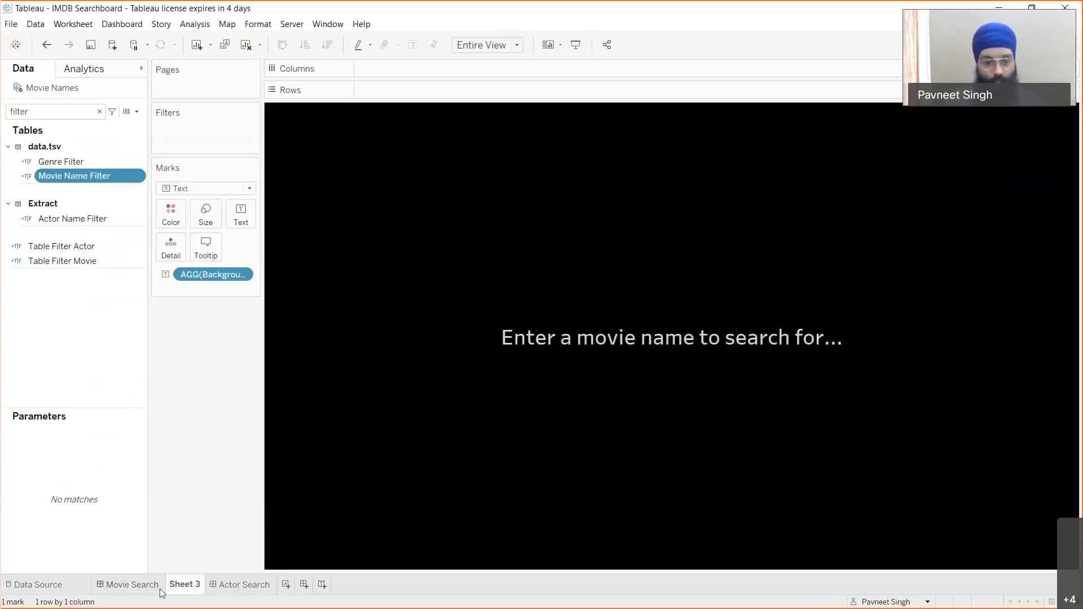
Step: Return to the Movie Search dashboard, then switch to PowerPoint and show slide 11, Configuring a Search/Clear Button
left_click(128, 585)
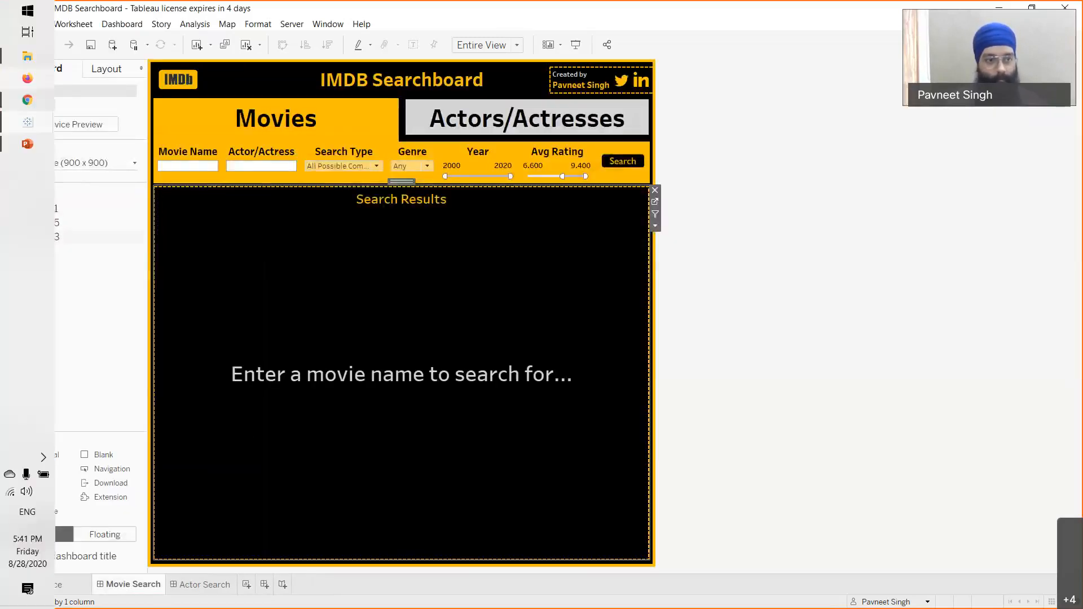
left_click(22, 144)
left_click(87, 370)
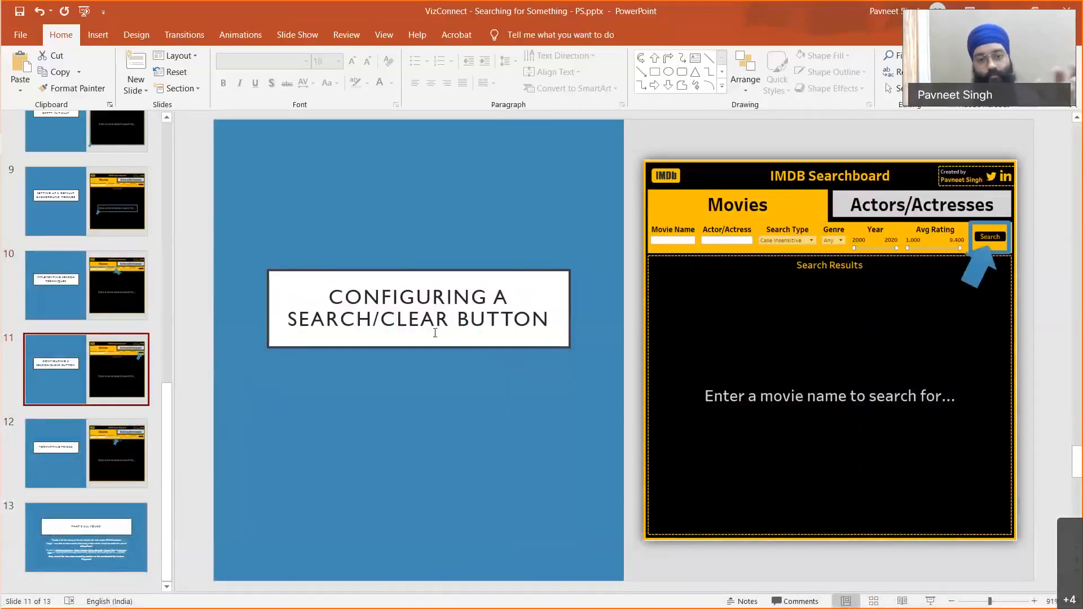
Step: Switch to the IMDB Searchboard workbook in Tableau, run the Search button with no movie name, and open the button's worksheet
mouse_move(29, 589)
mouse_move(27, 122)
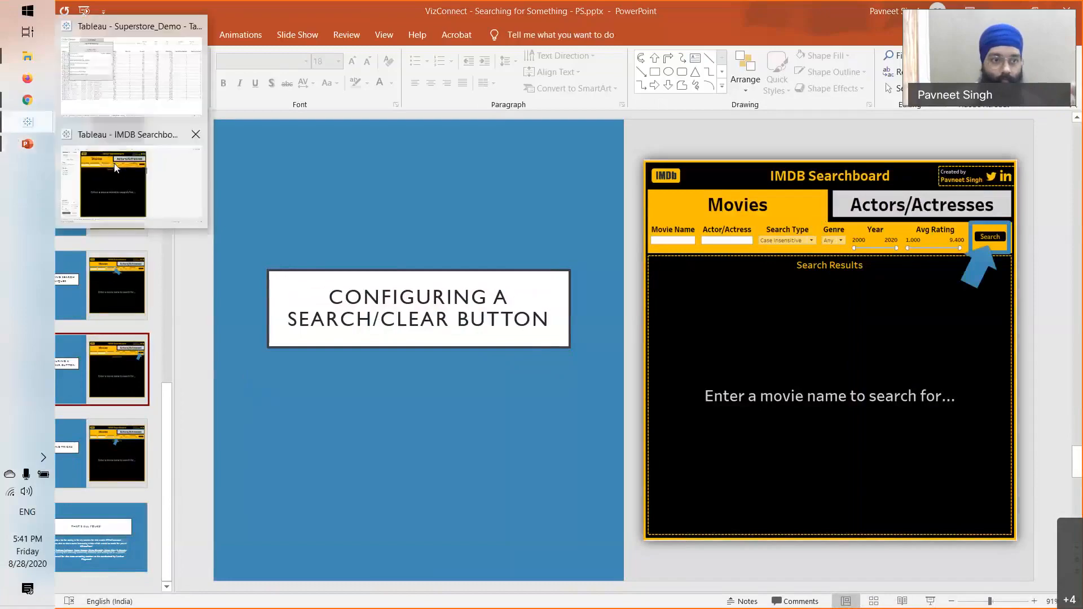
left_click(168, 194)
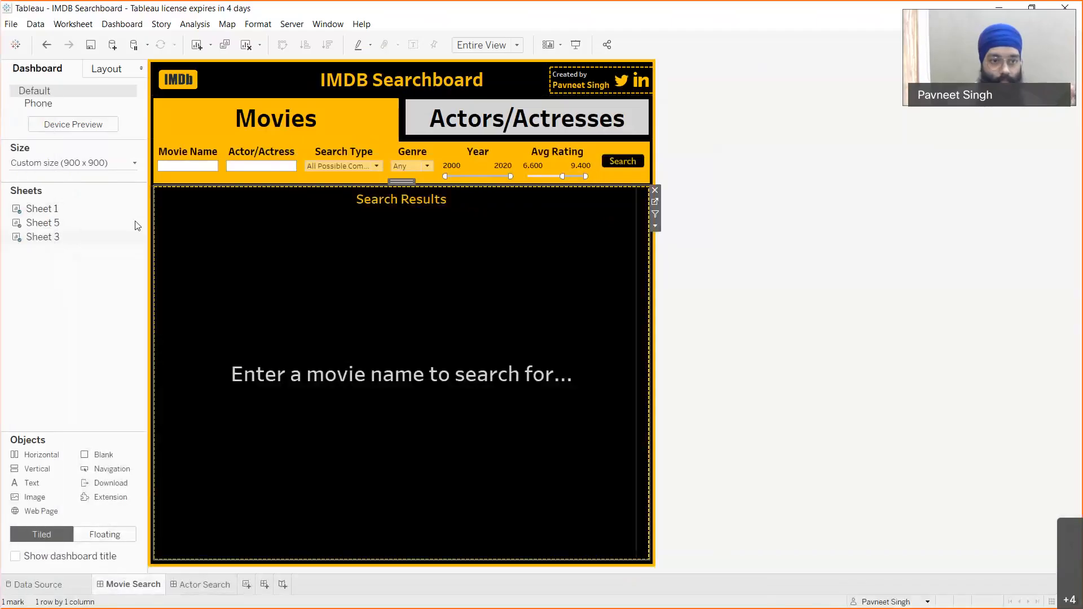
left_click(622, 162)
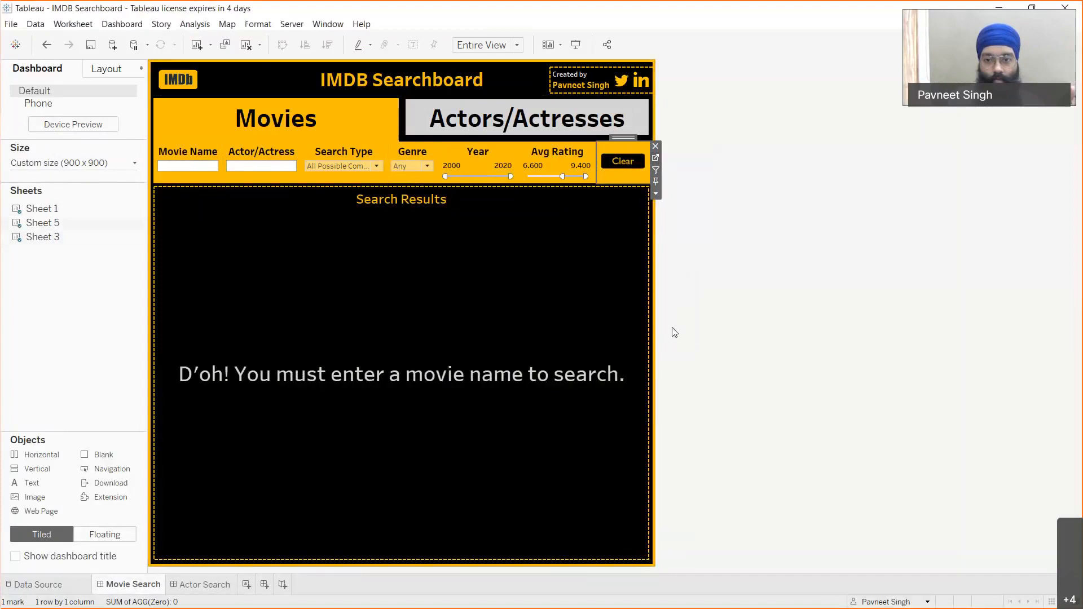
left_click(656, 159)
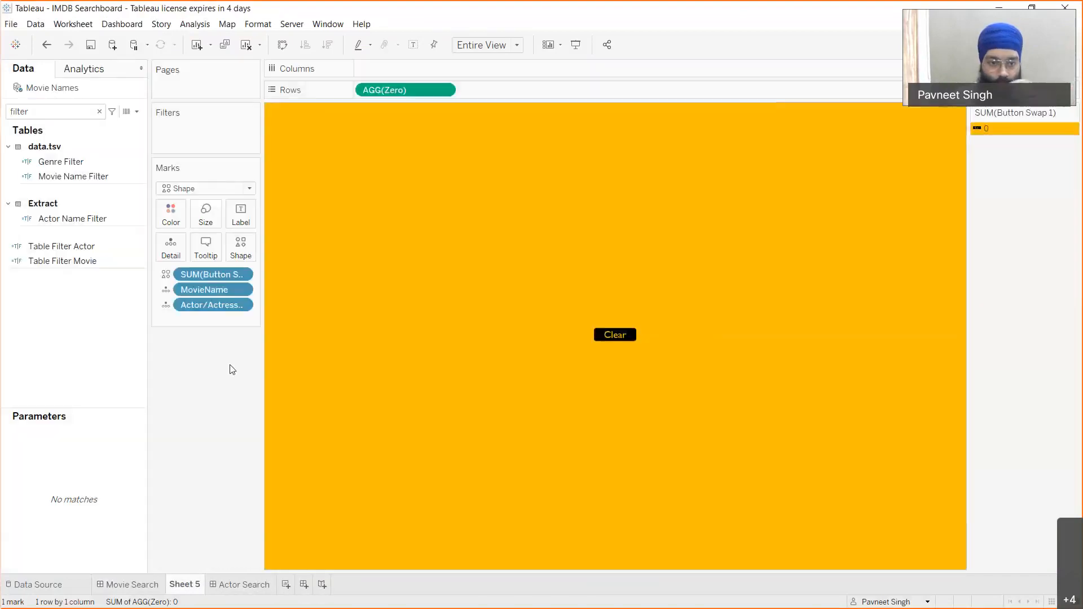
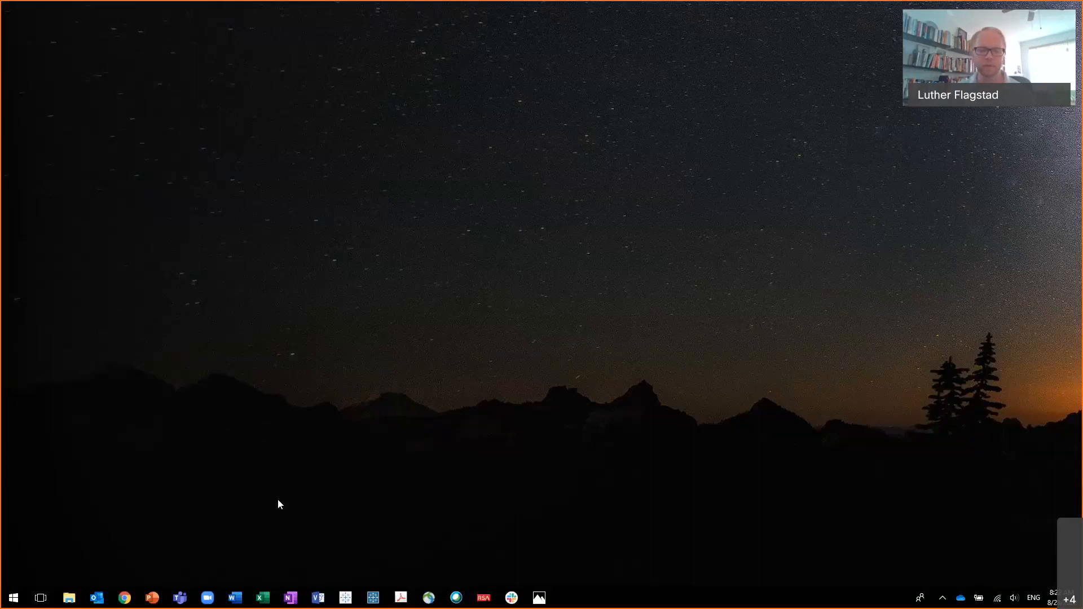
Step: Show the NFL Matchup Tilts workbook in Tableau, then switch to the NFL outcomes spreadsheet in Excel and highlight the Team A and Team B columns
left_click(347, 599)
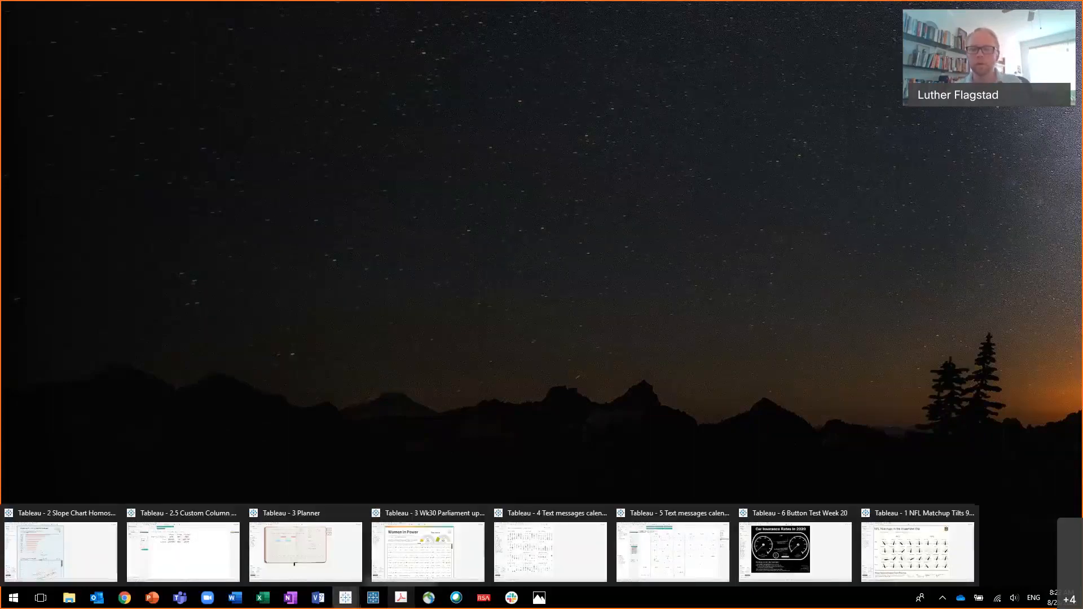
left_click(892, 563)
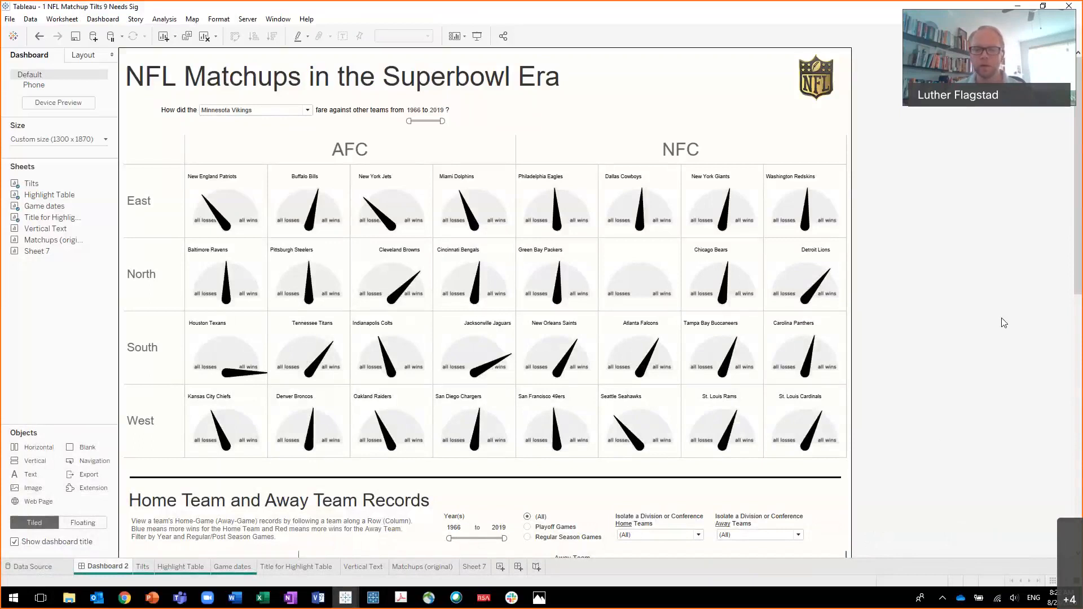
left_click(274, 597)
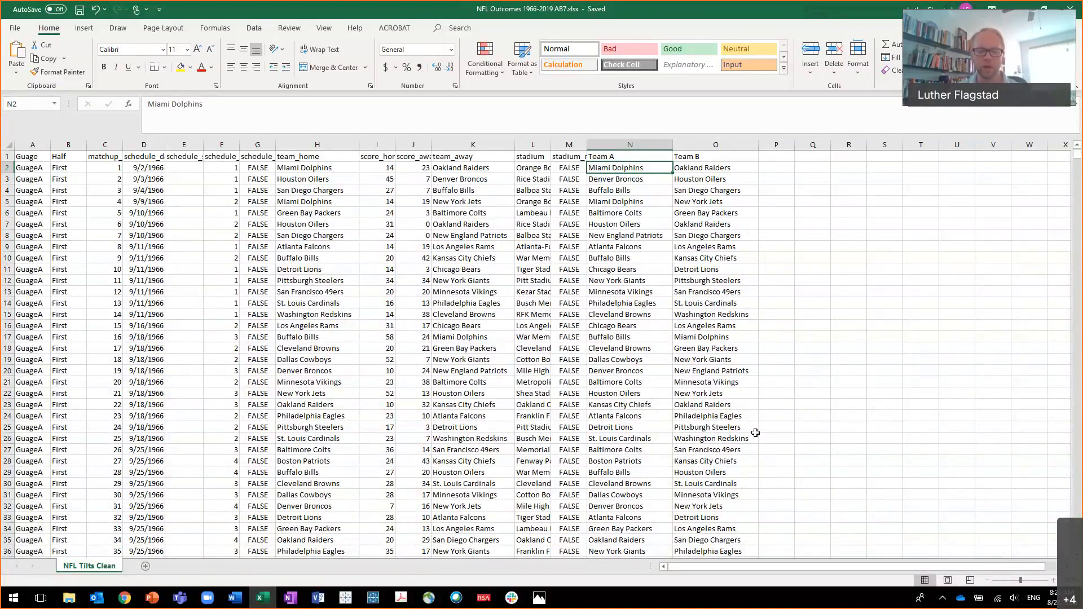
left_click(631, 145)
left_click(682, 145)
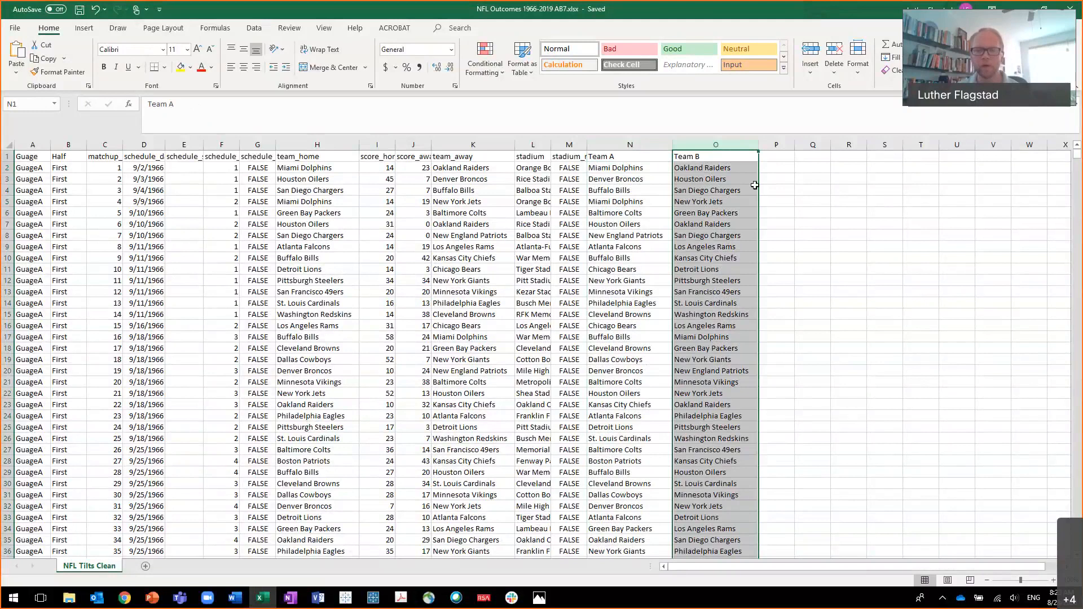
left_click(774, 170)
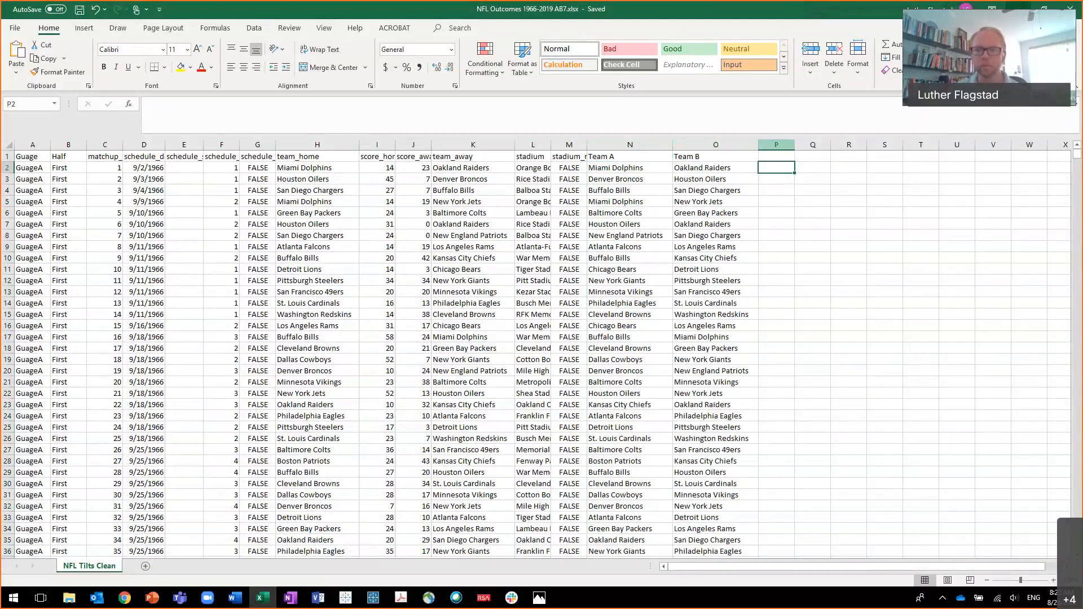
Step: Switch to the 2 Slope Chart workbook in Tableau and open the worksheet behind the dashboard's lower slope chart
left_click(1018, 8)
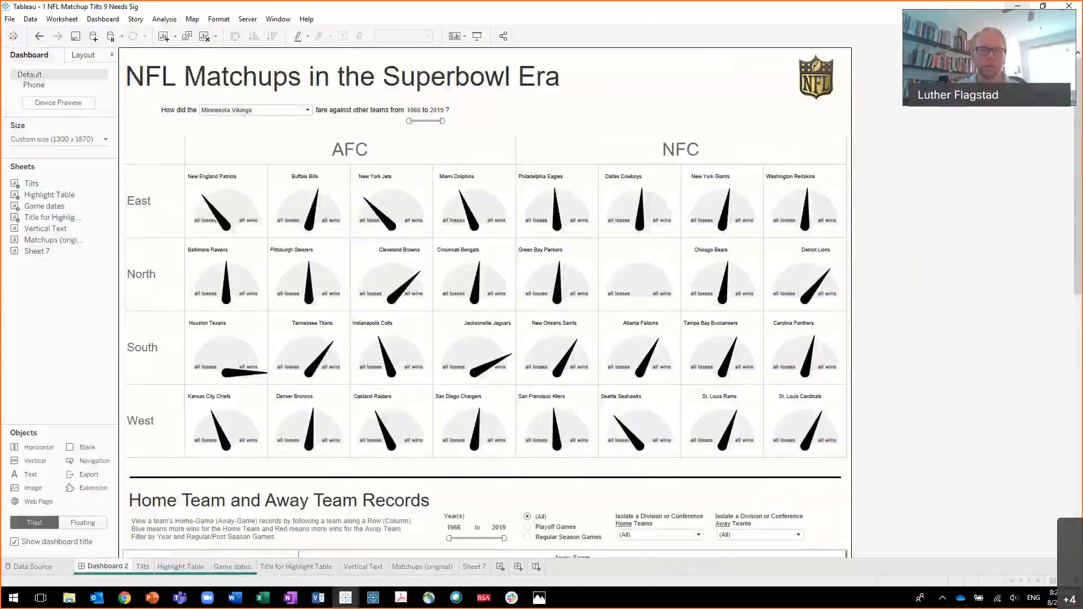
left_click(1018, 8)
left_click(343, 599)
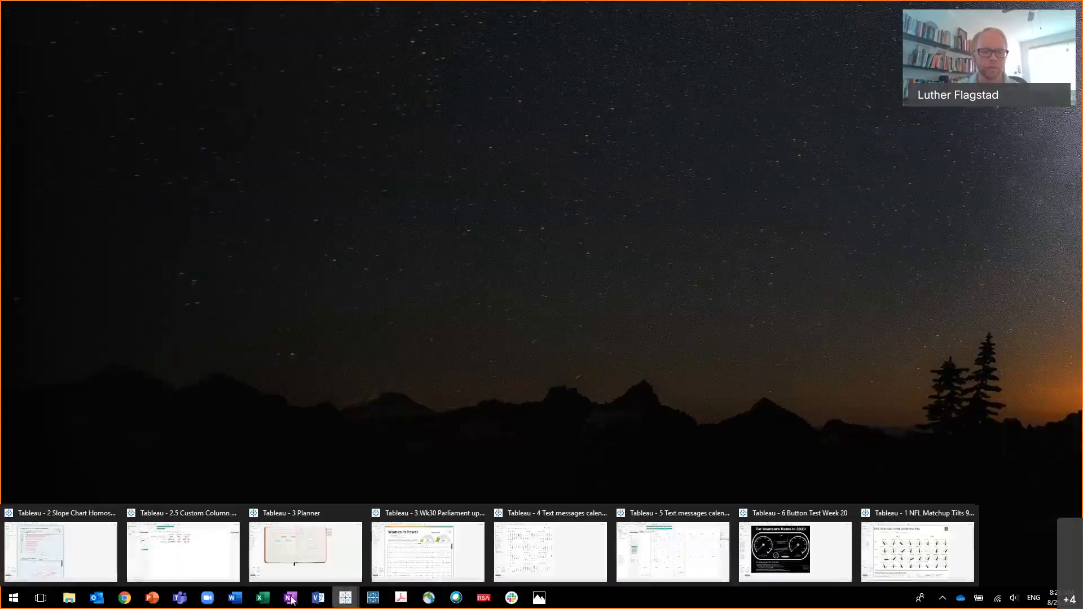
left_click(90, 565)
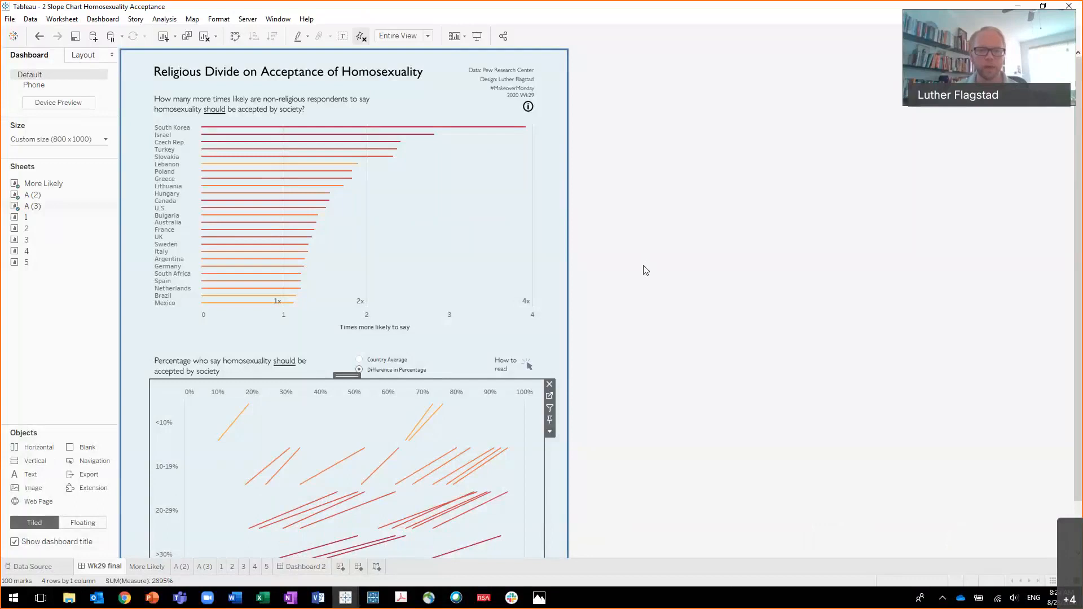
scroll(646, 270, "down", 1)
scroll(646, 270, "down", 1)
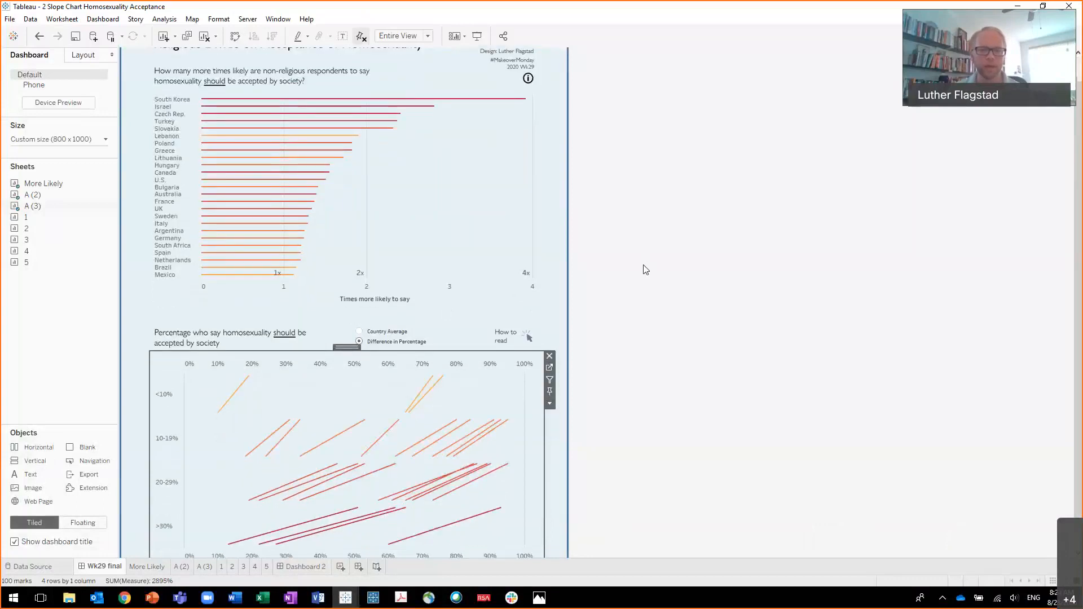
scroll(646, 271, "down", 1)
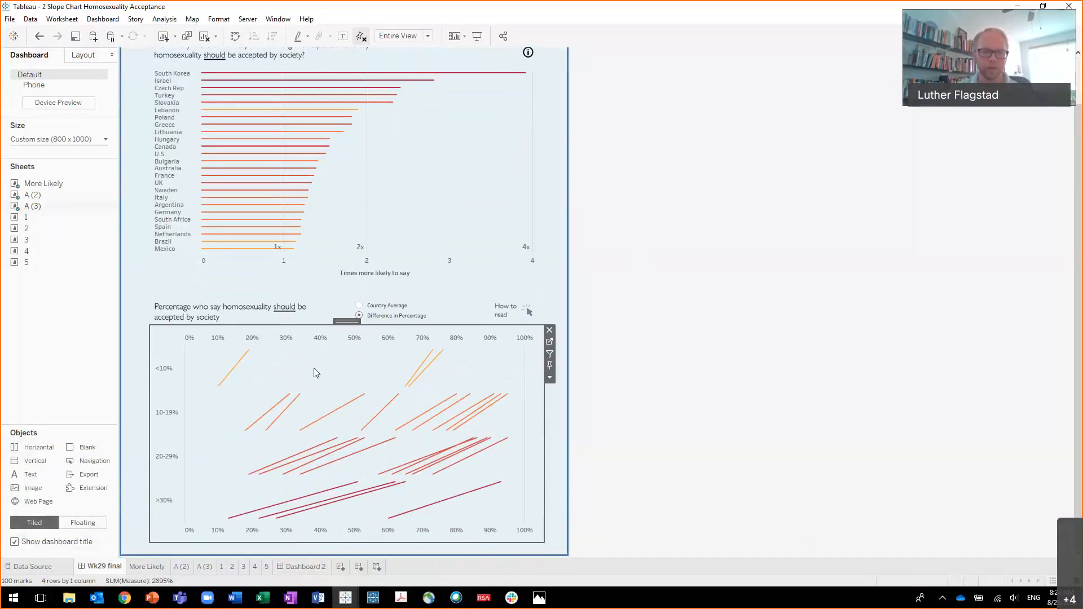
mouse_move(224, 386)
left_click(549, 342)
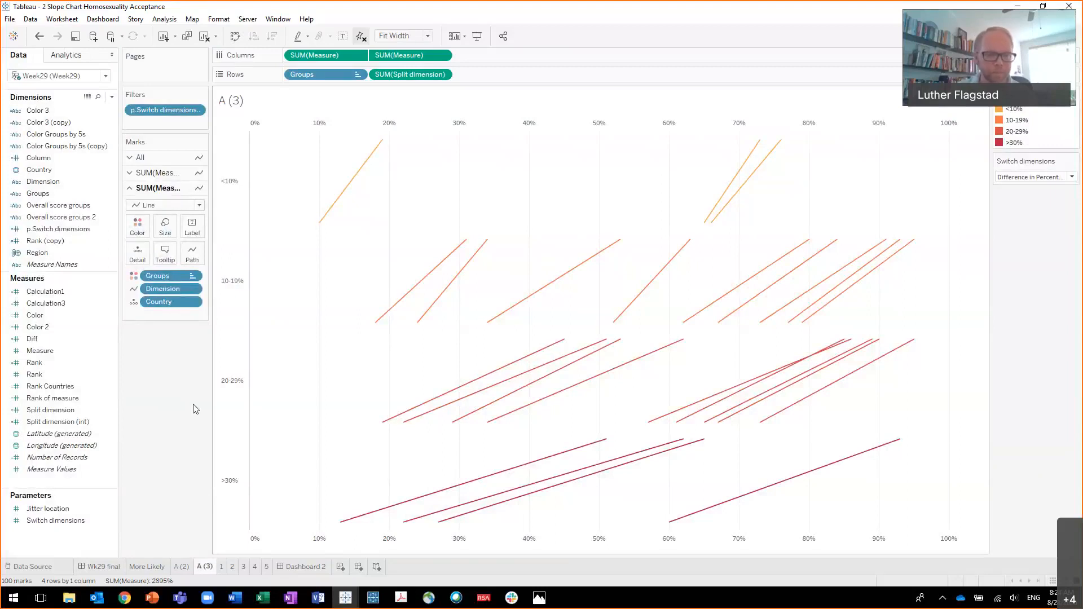
Step: Open the Split dimension calculation, highlight its 'Religion is not very important' string, and close it without changes
left_click(63, 408)
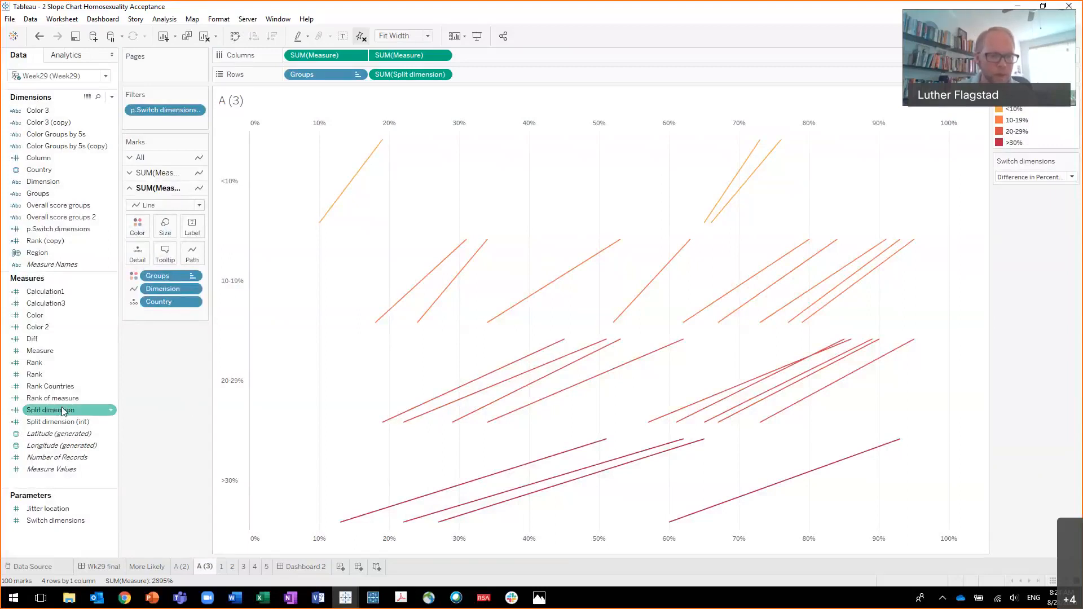
right_click(64, 413)
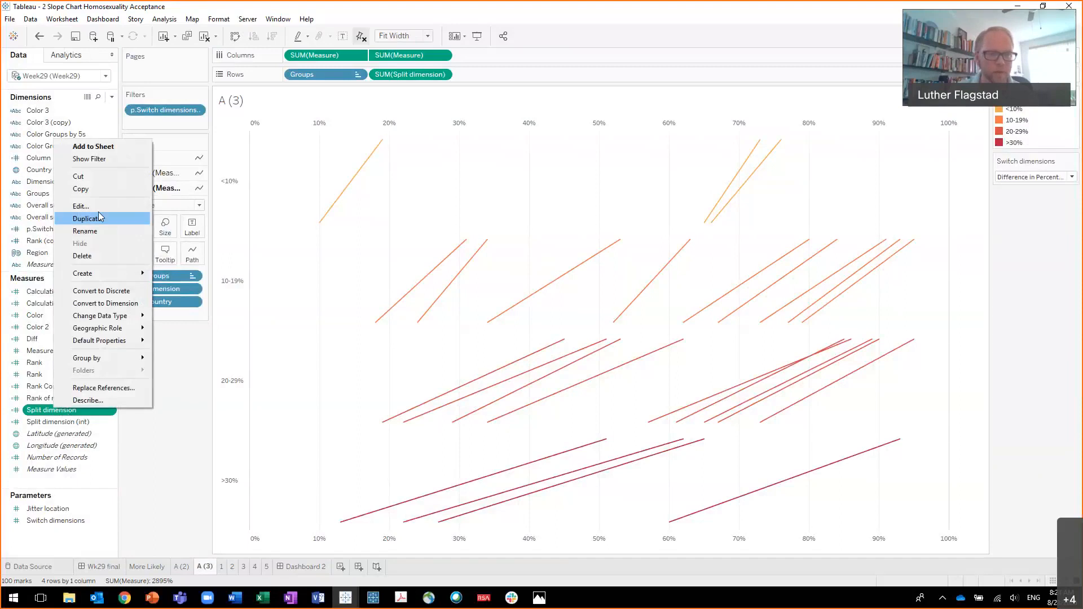
left_click(81, 206)
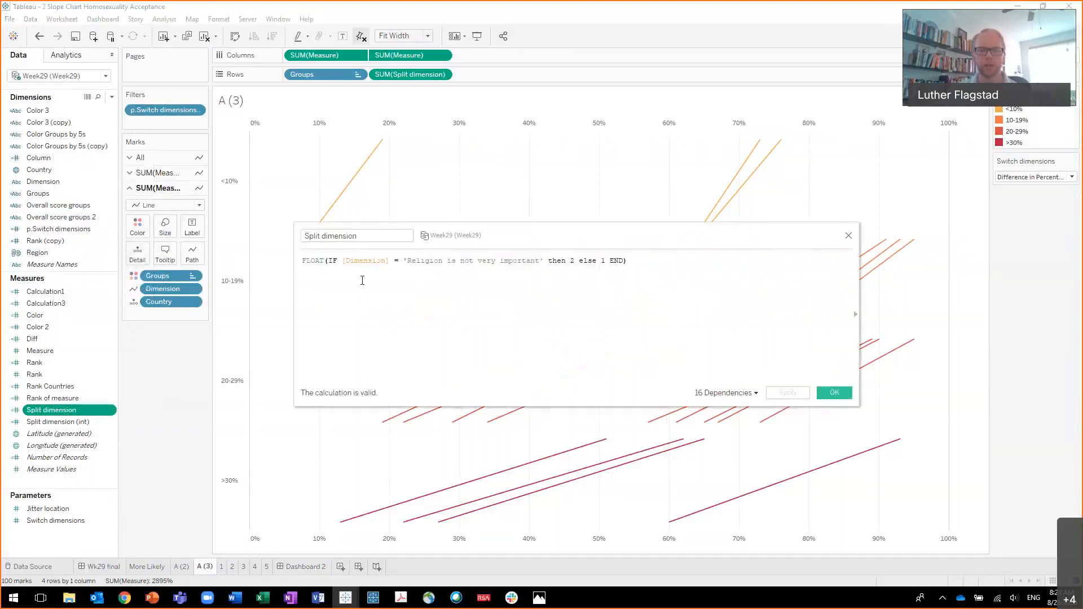
left_click_drag(403, 263, 543, 261)
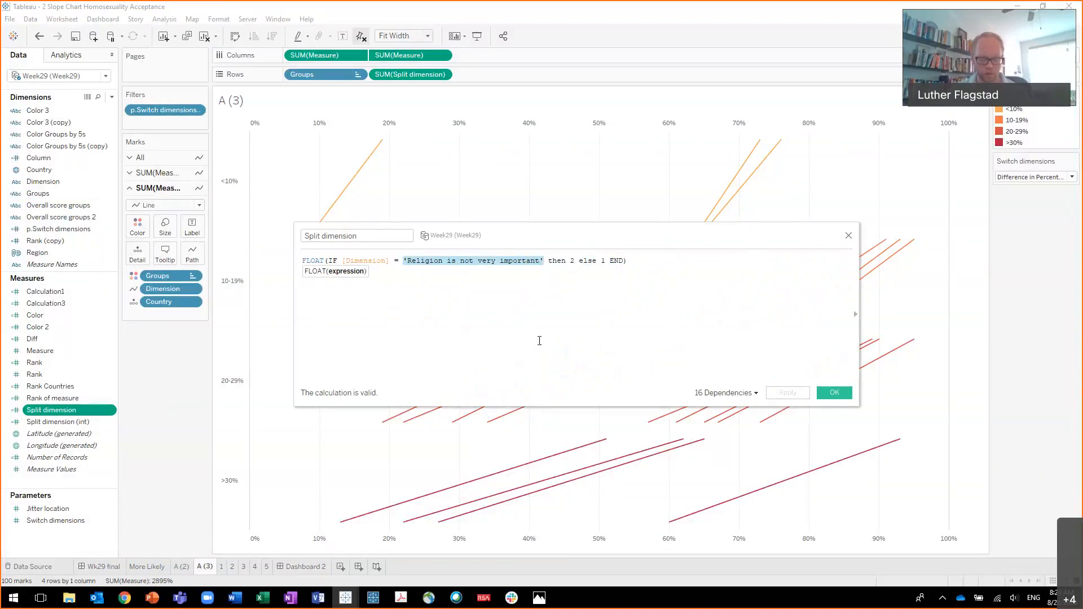
left_click(671, 269)
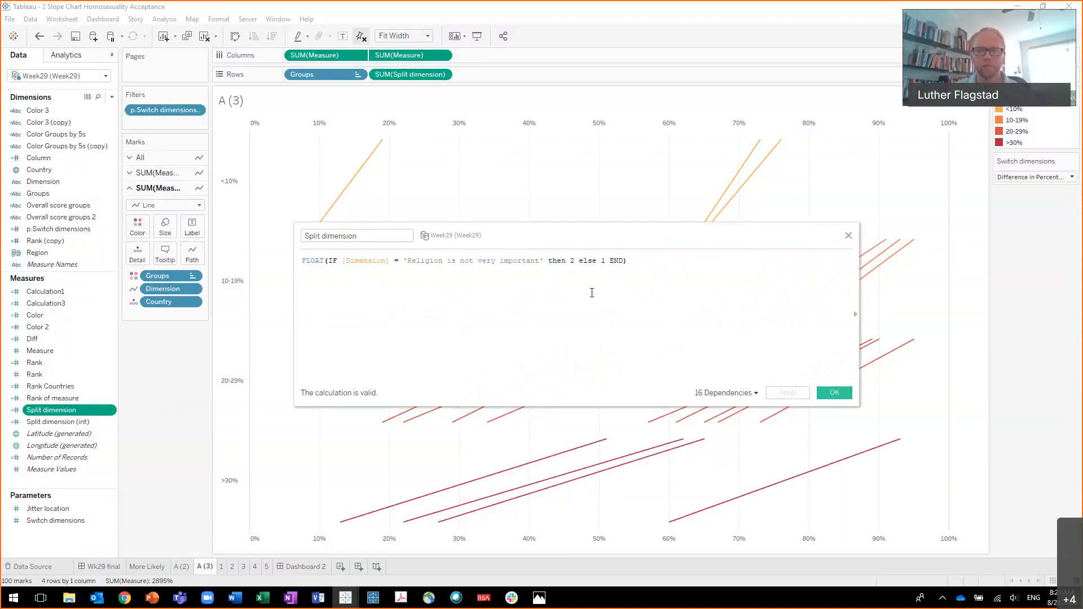
left_click(842, 396)
Step: Start a new calculated field and name it Split dimension 2
right_click(70, 540)
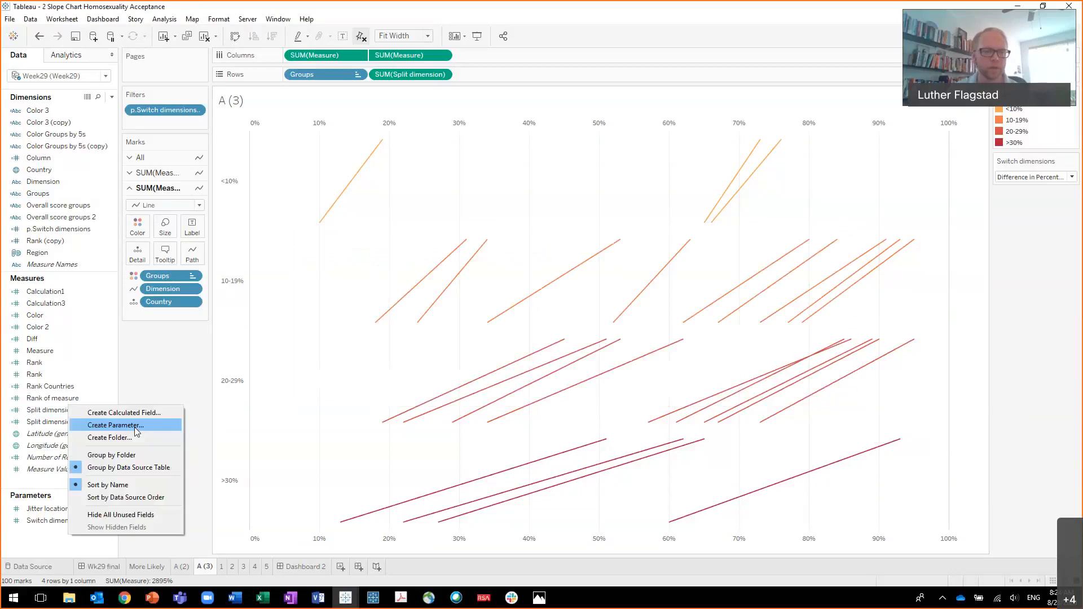
left_click(133, 430)
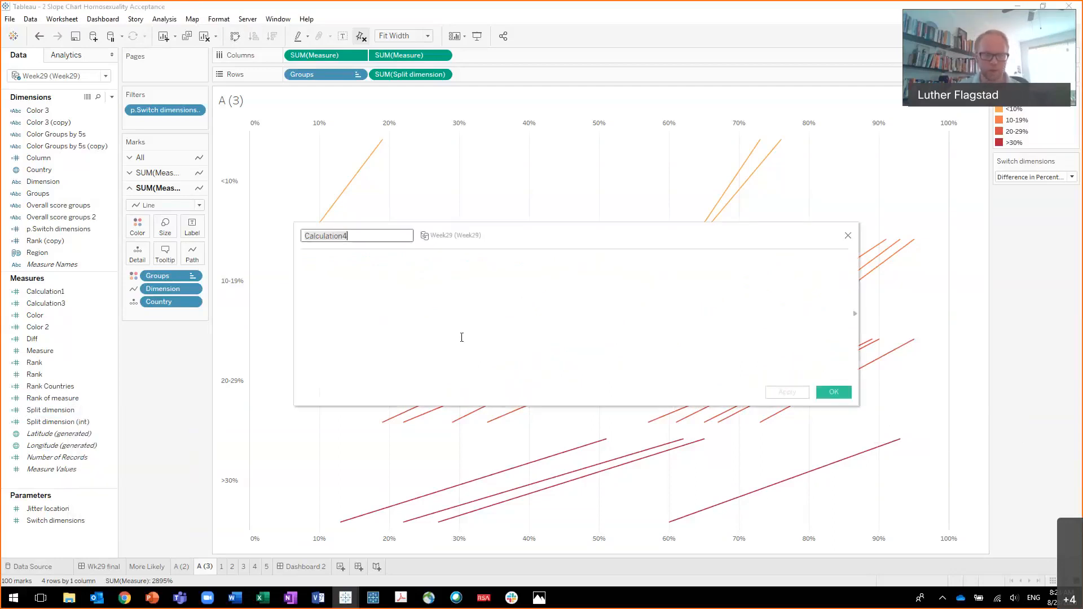
type("Split")
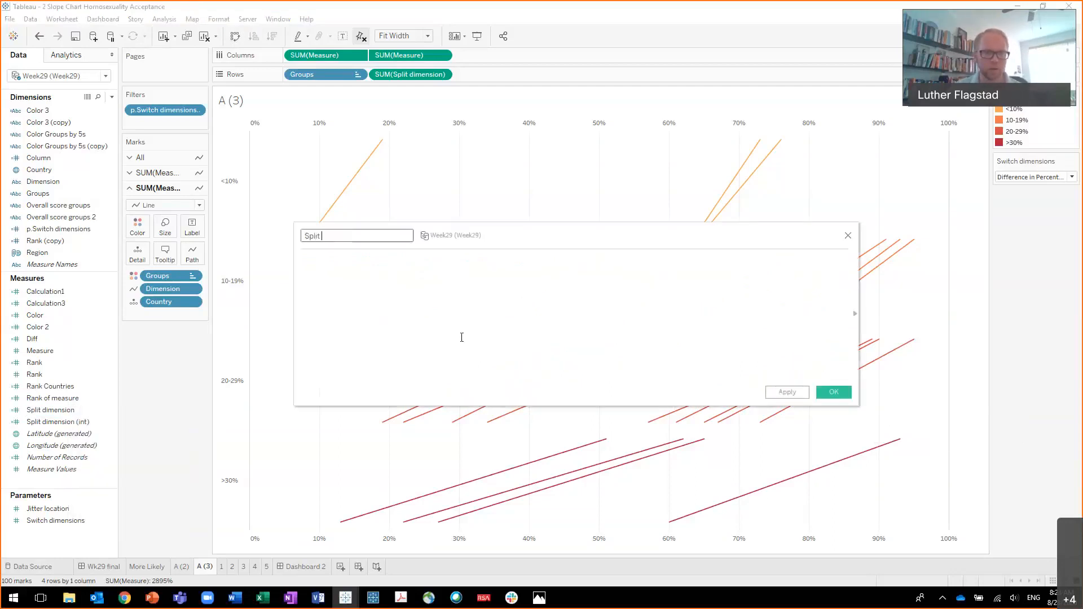
type(" dimension 2")
Step: Enter the formula CASE [Dimension] WHEN 'Religion is not very important' THEN 1 else 2 END and save the calculated field
left_click(461, 337)
type("CASE dim")
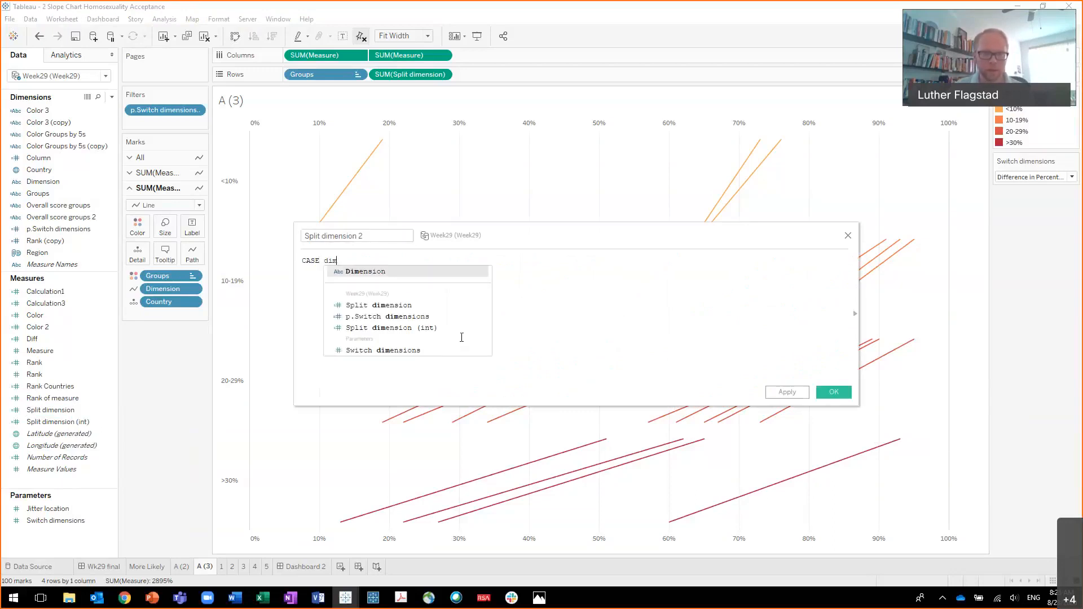
key("Return")
key("Return")
type("WH")
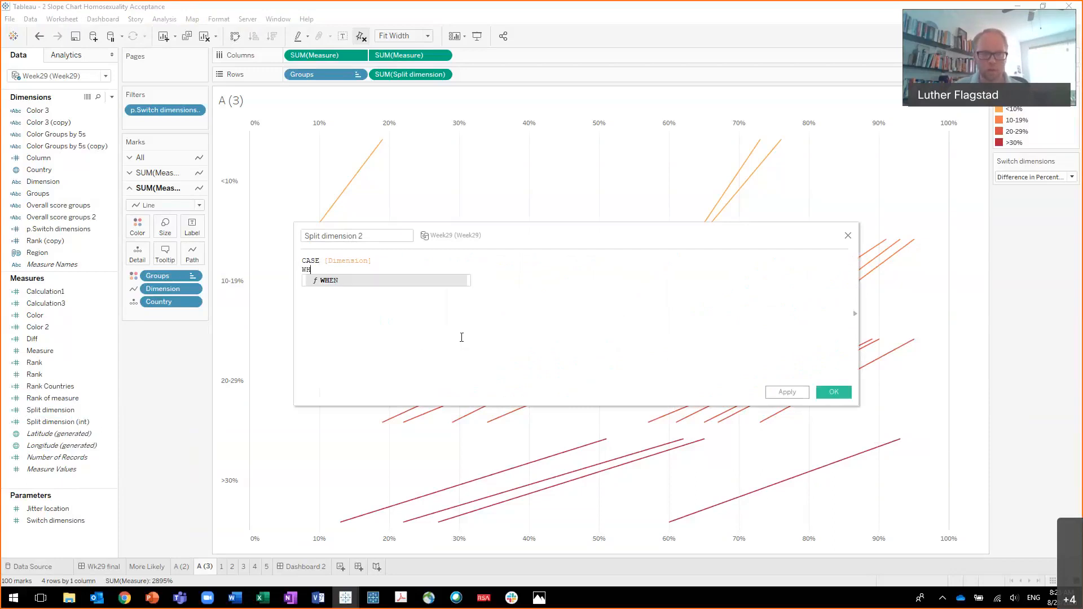
type("en")
key("BackSpace")
key("BackSpace")
key("Return")
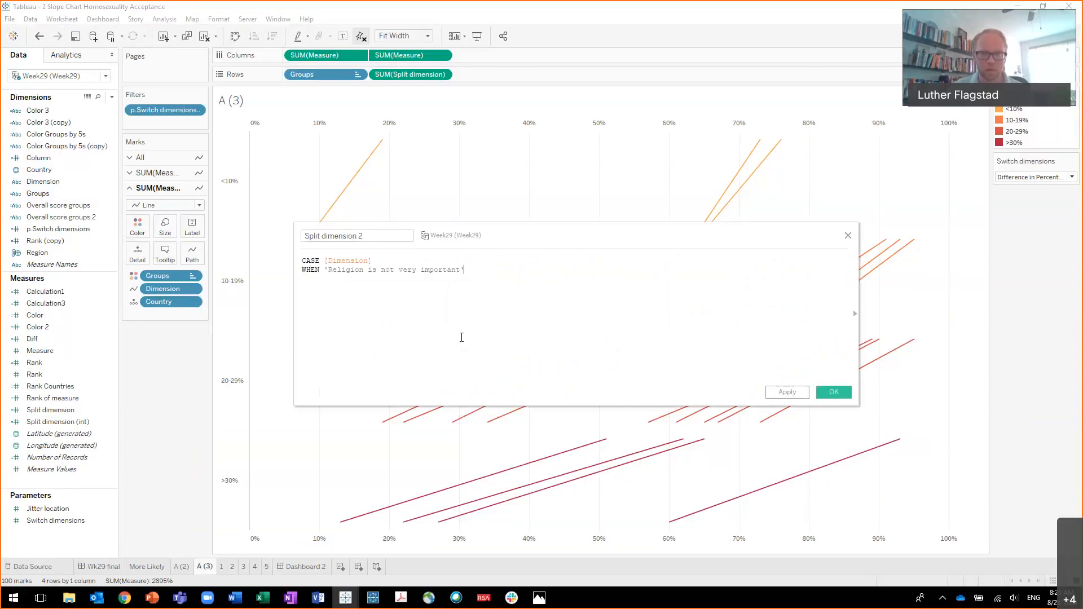
type("THEN 1 else 2 end")
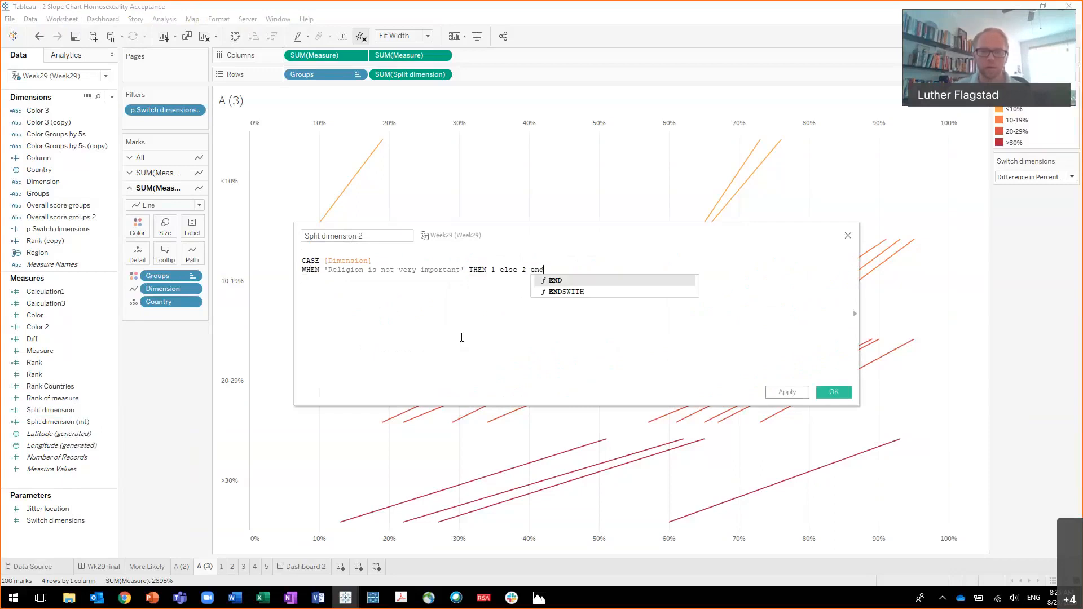
key("Return")
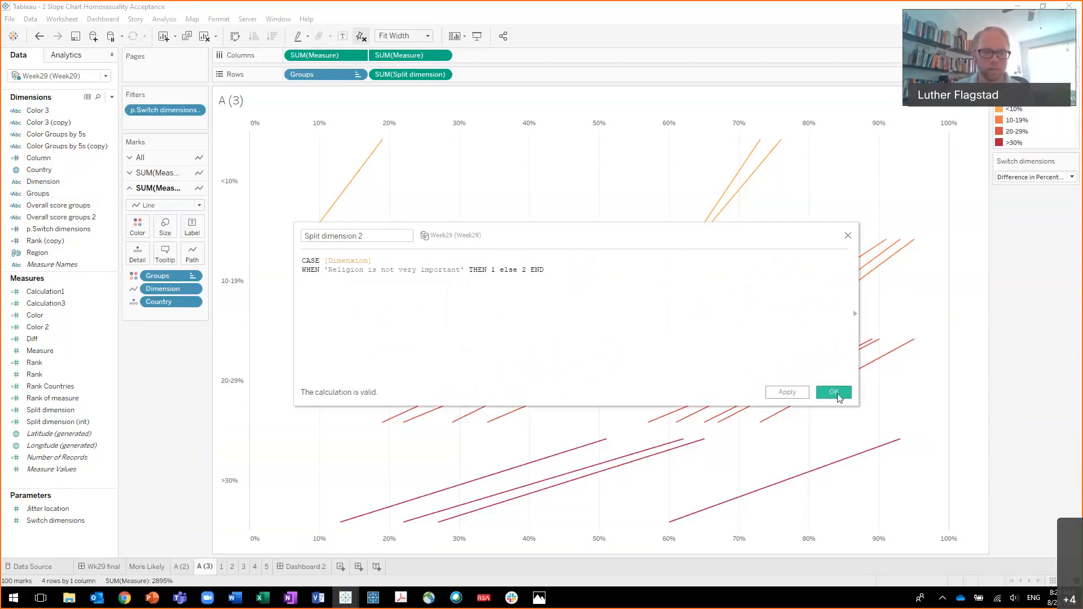
left_click(833, 392)
Step: Replace Split dimension on Rows with Split dimension 2 and change the new field's data type to Number (decimal)
left_click_drag(53, 433, 424, 77)
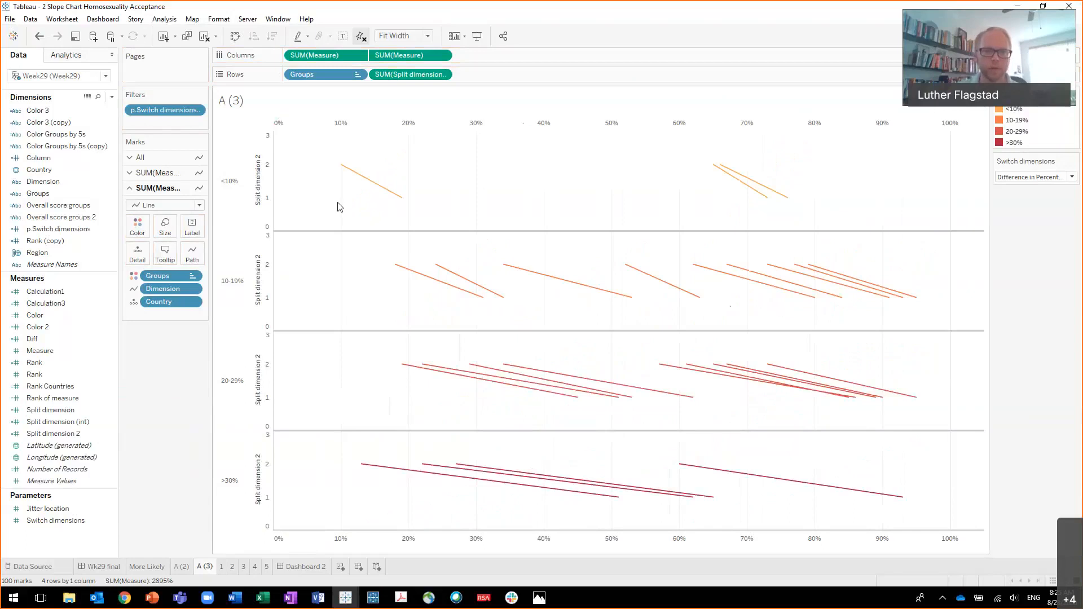
left_click(38, 434)
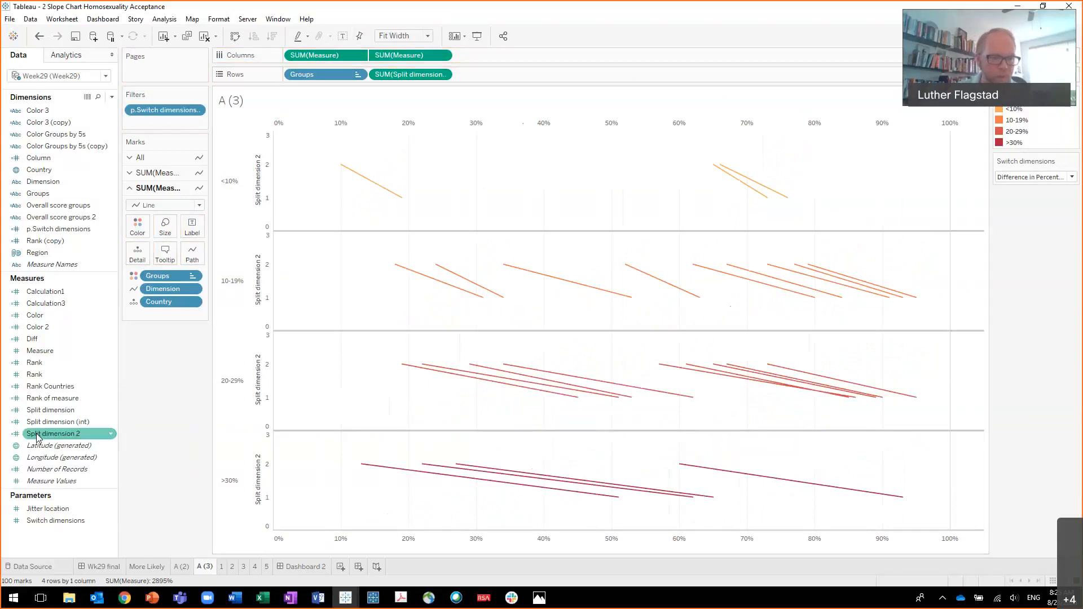
left_click(16, 435)
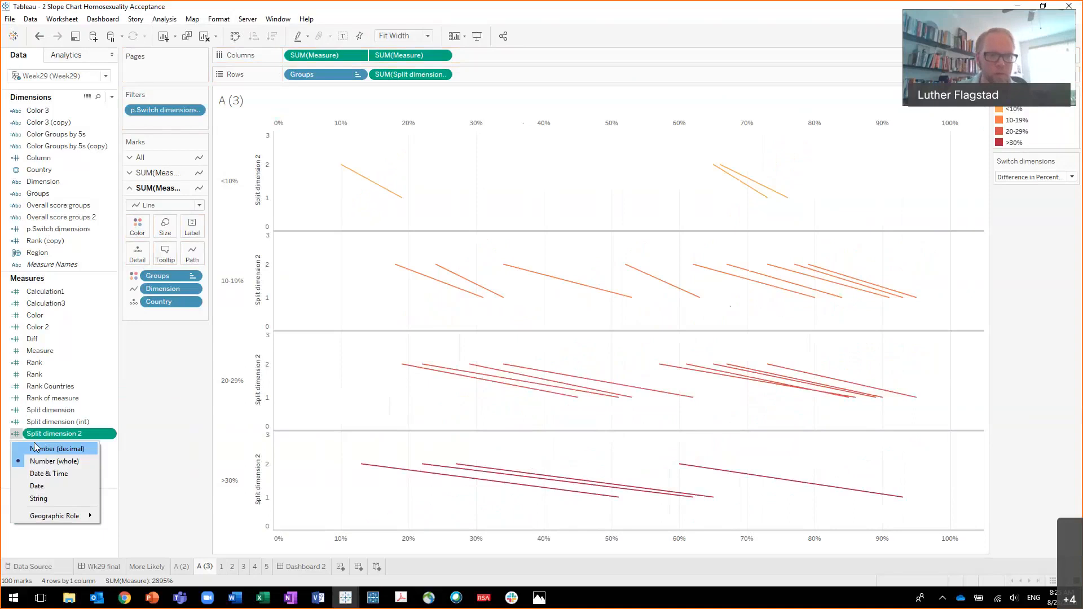
left_click(35, 448)
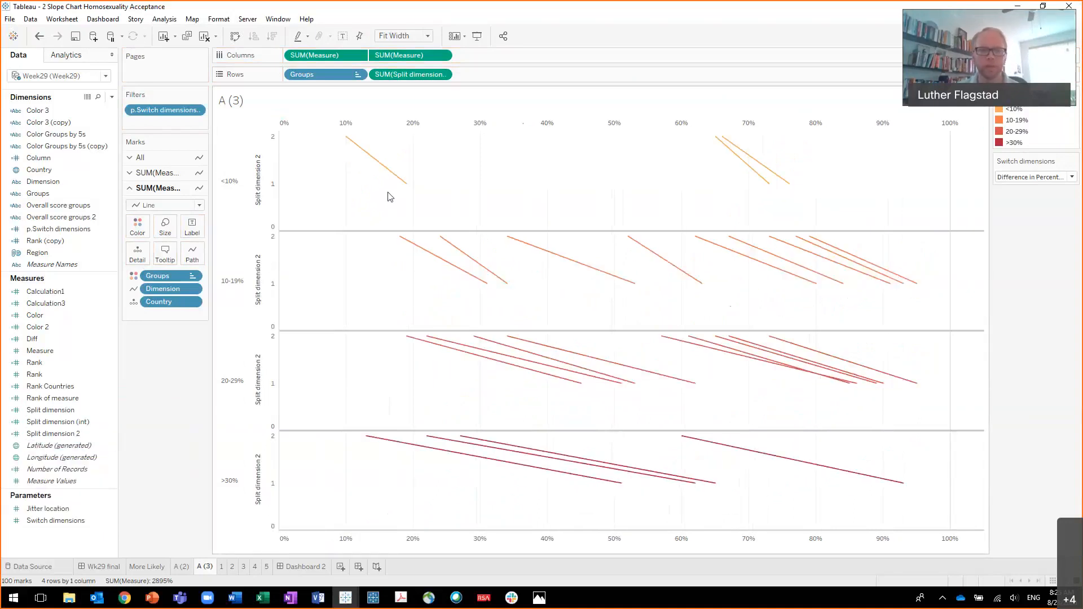
Step: Fix the Split dimension 2 axis range to start at .5 and end at 2.5
mouse_move(407, 190)
mouse_move(351, 141)
right_click(270, 183)
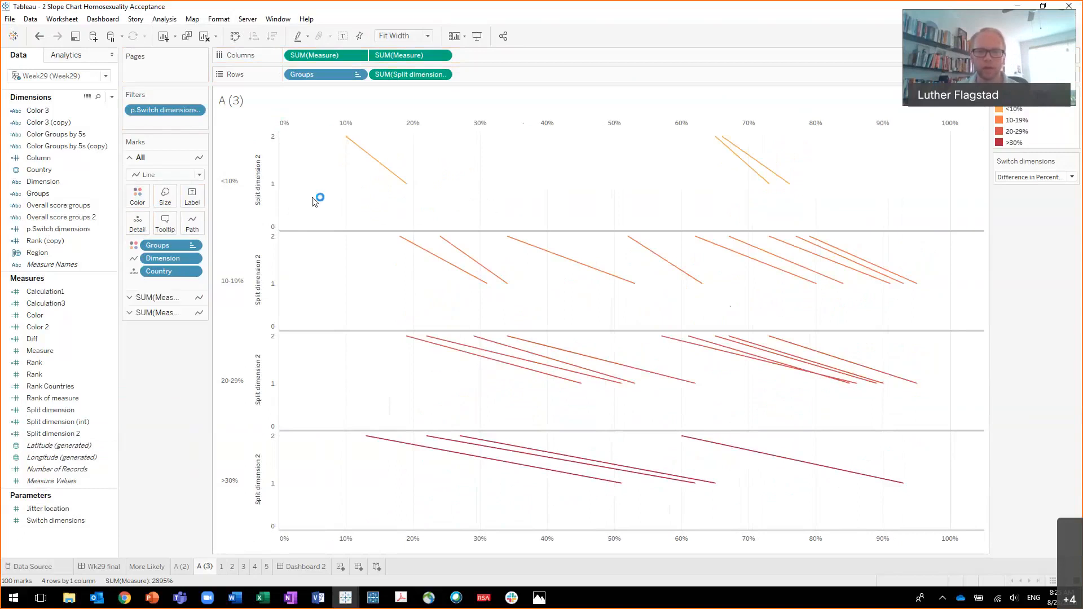
left_click_drag(539, 112, 729, 163)
left_click(702, 299)
key("BackSpace")
type(".")
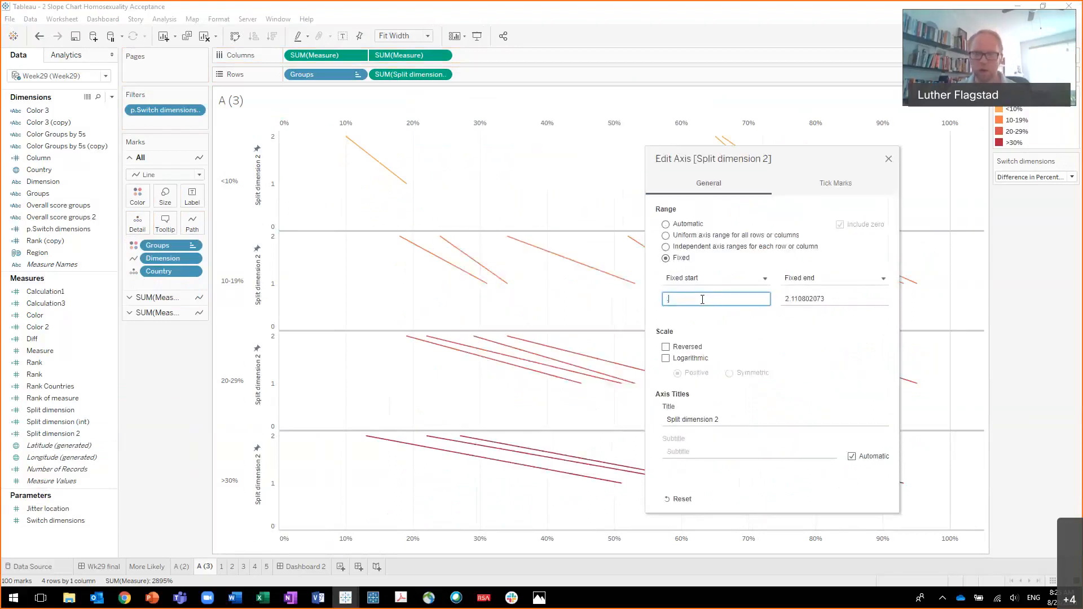
type("5")
key("Tab")
type("2.5")
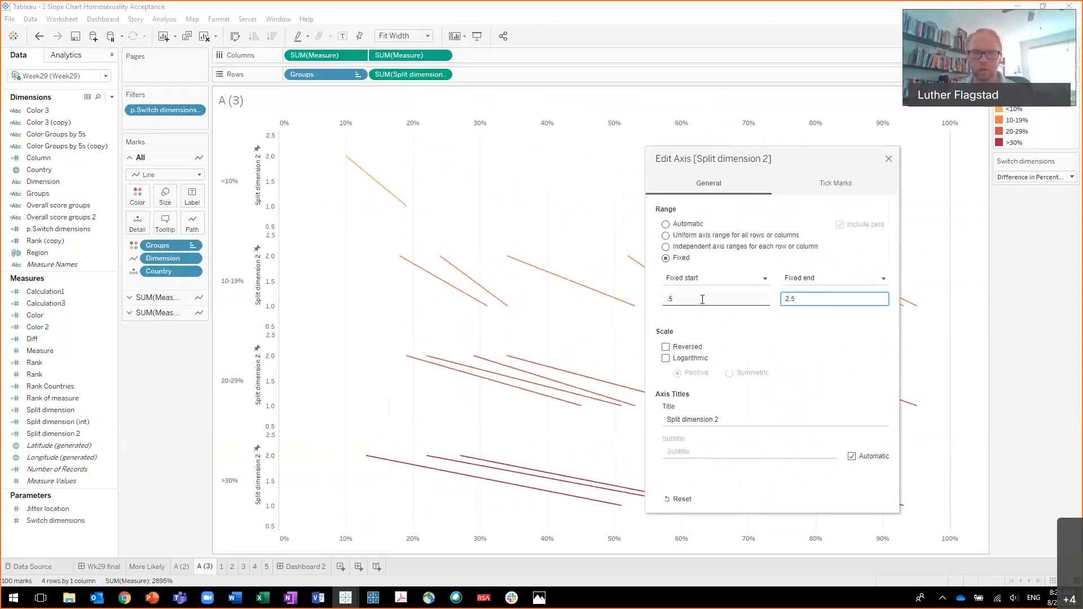
Step: Tighten the fixed Split dimension 2 axis range to .95 through 2.05 and close the axis settings
key("shift+Tab")
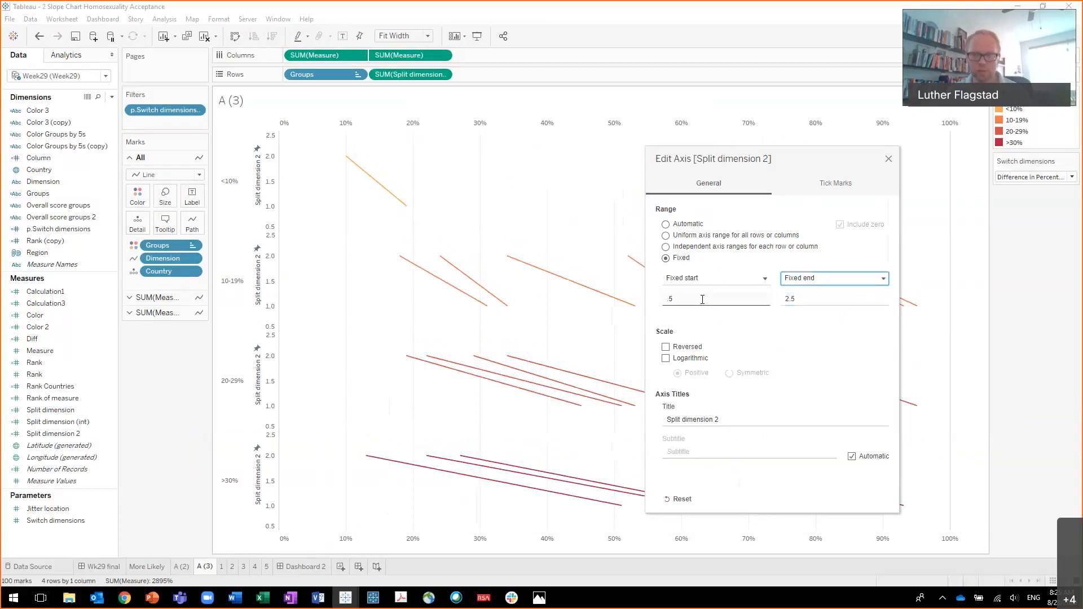
key("shift+Tab")
type(".95")
key("Tab")
type(".9")
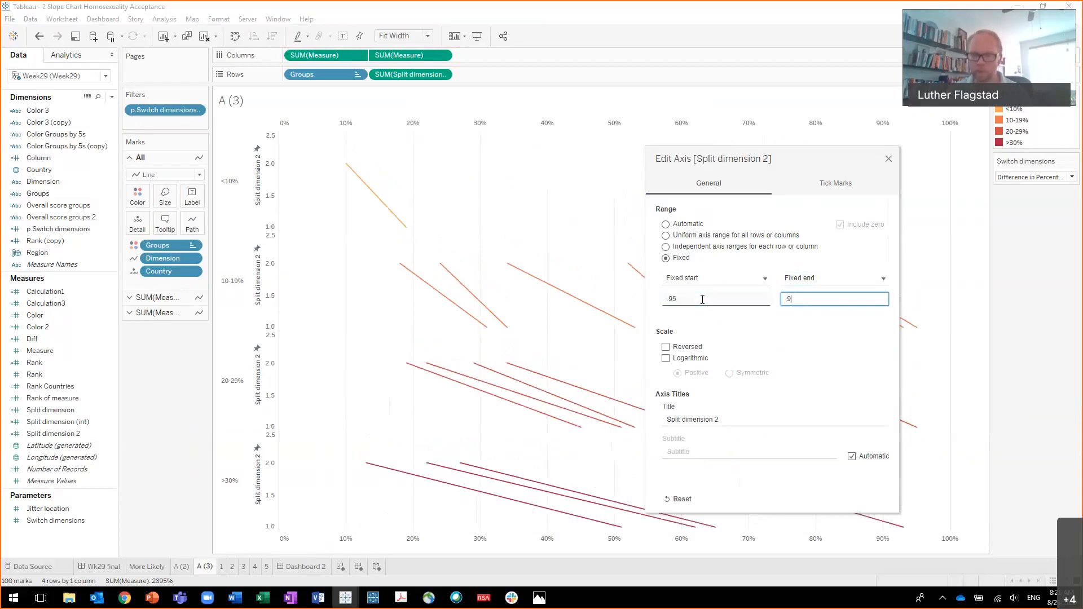
key("BackSpace")
key("BackSpace")
type("2.05")
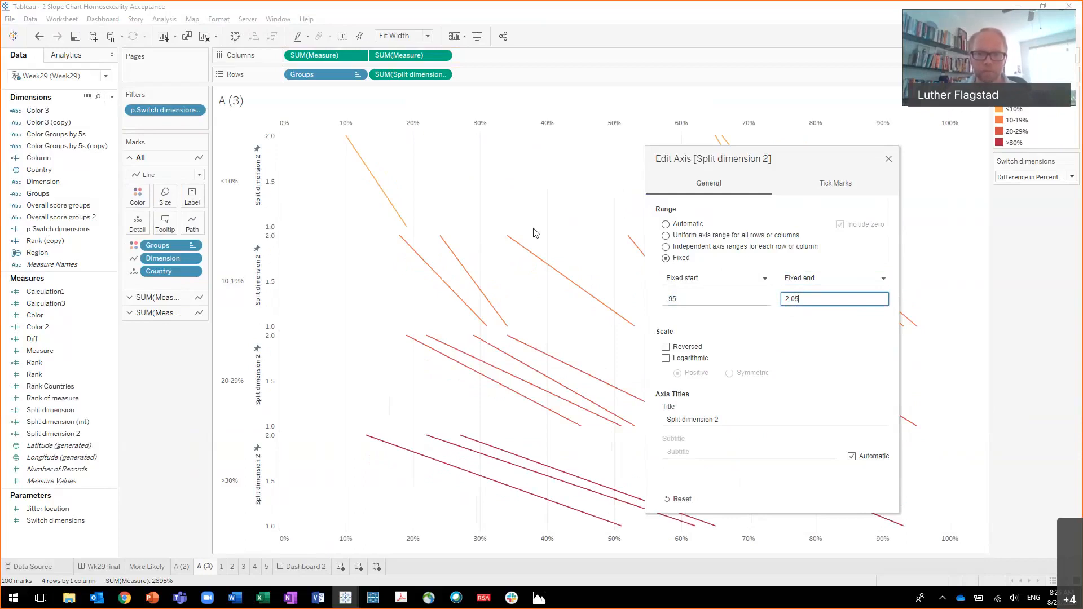
left_click_drag(885, 160, 841, 170)
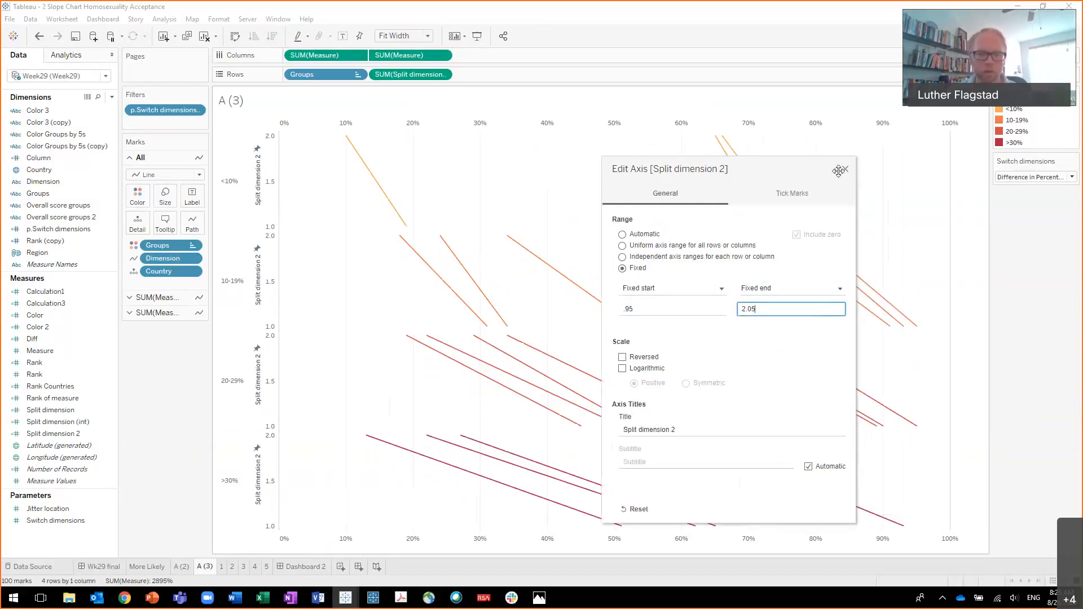
left_click(840, 171)
Step: On the Wk29 final dashboard, hide the Split dimension 2 axis header of the slope chart
left_click(97, 567)
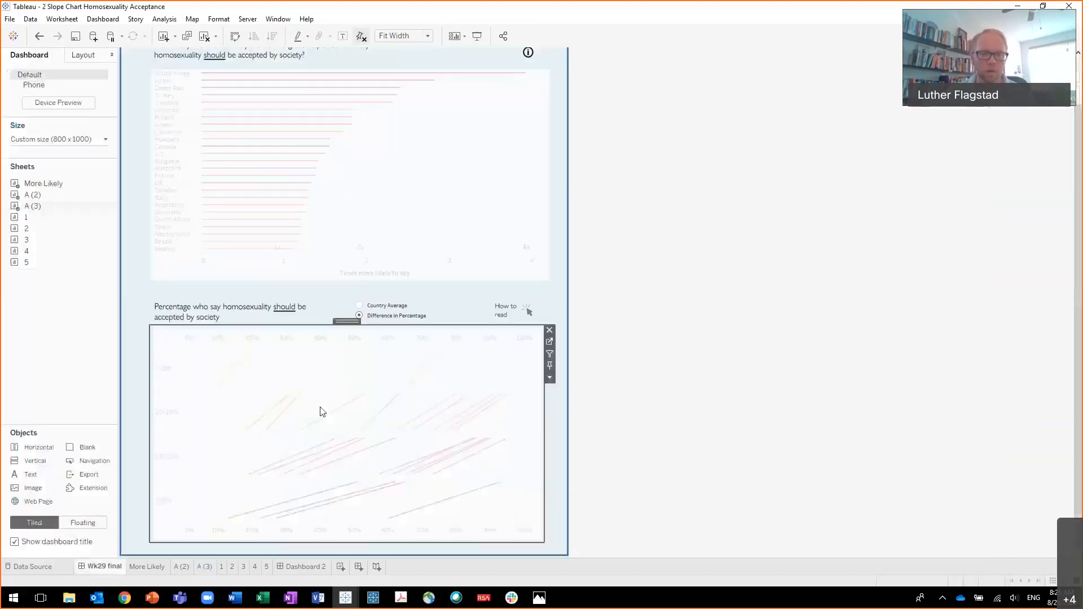
right_click(204, 373)
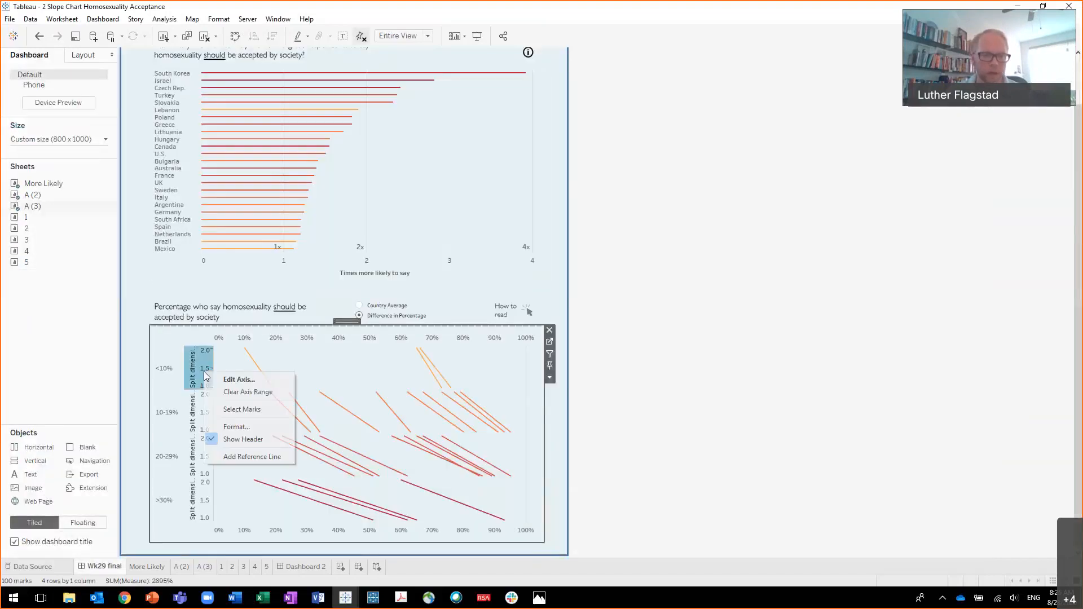
left_click(244, 440)
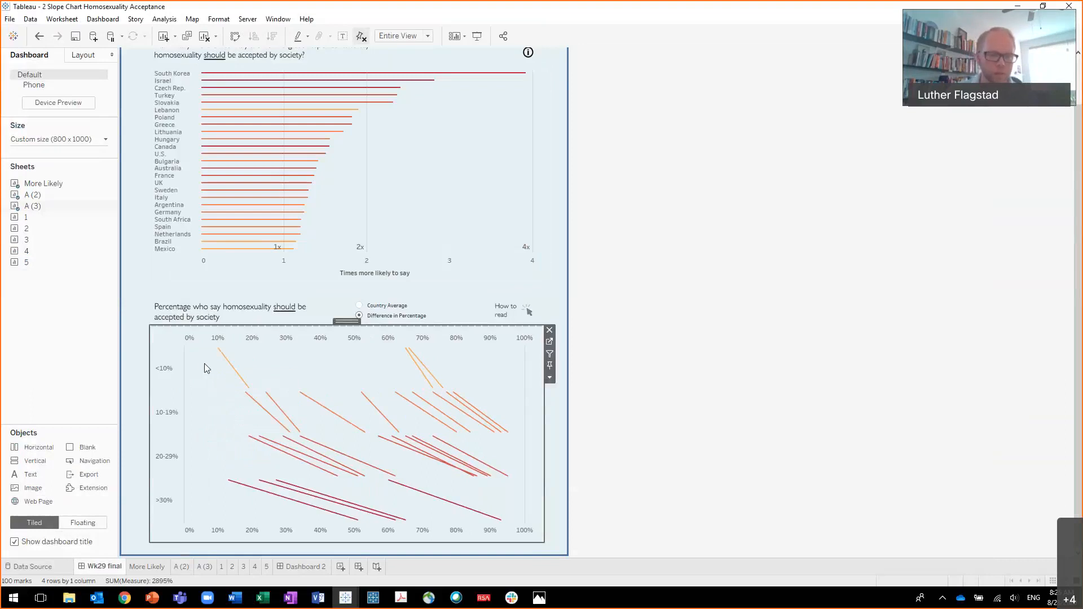
Step: Set the slope chart's Measure axis to a fixed range starting at -.05 and close the axis settings
mouse_move(219, 364)
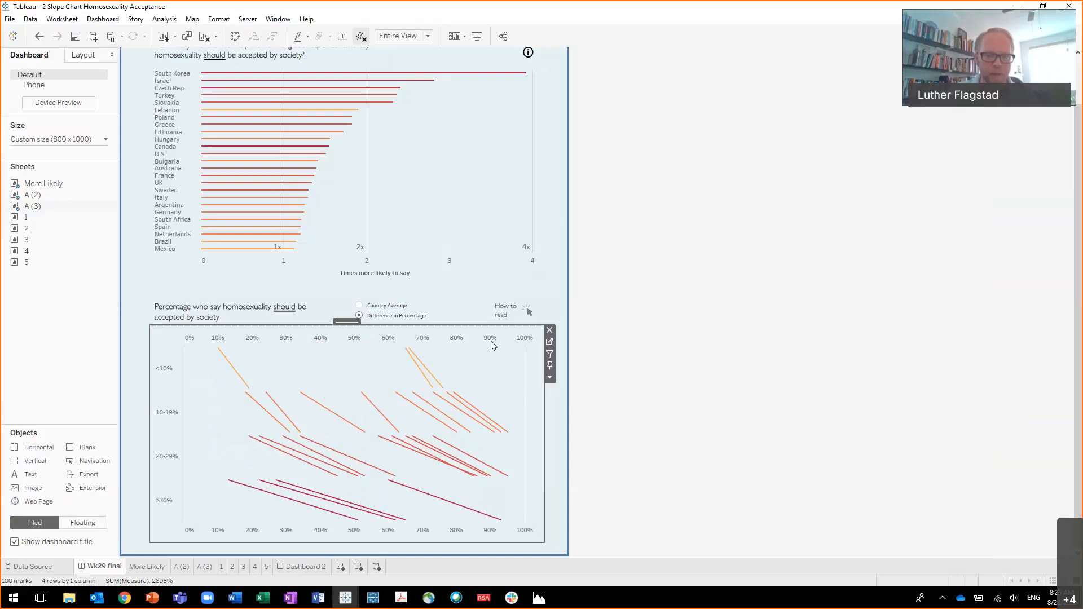
double_click(203, 344)
left_click(444, 218)
type("-.05")
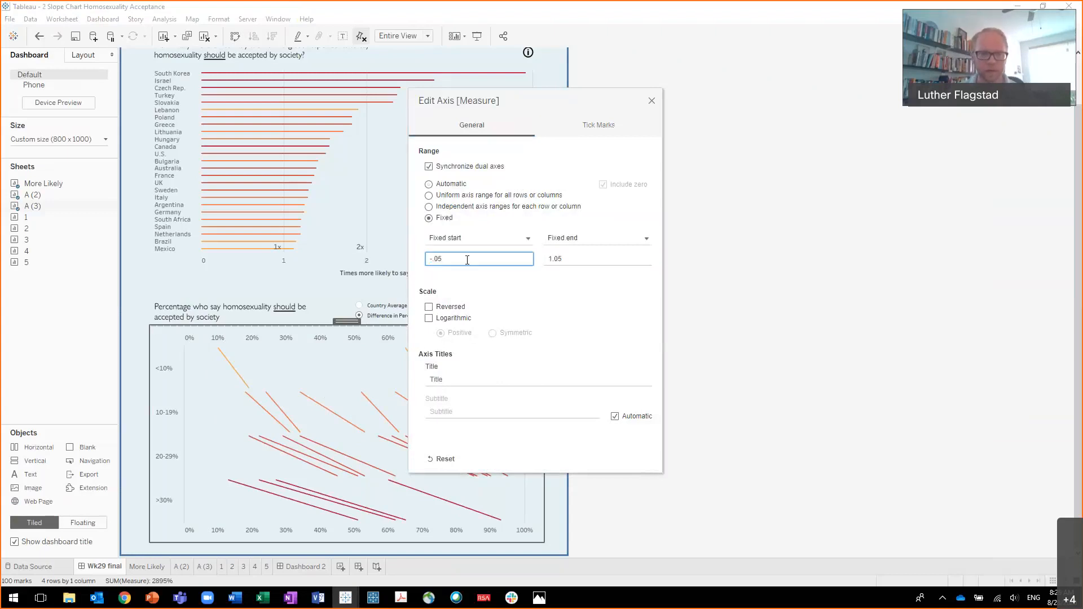
left_click(653, 101)
Step: Hide the 'Times more likely to say' axis header beneath the dashboard's country bar chart
scroll(611, 215, "up", 1)
scroll(614, 221, "up", 1)
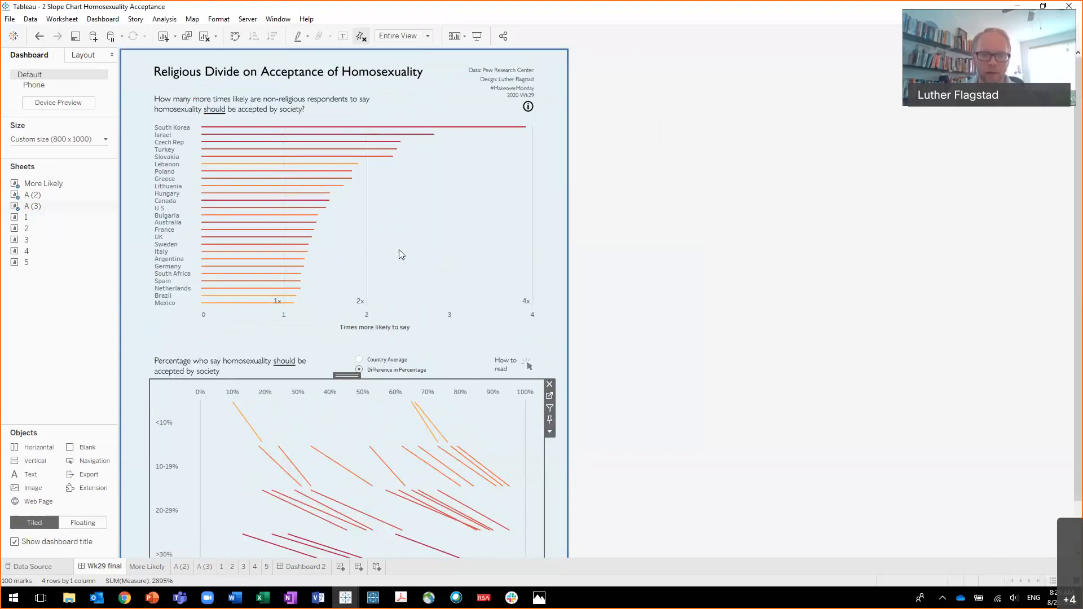
right_click(382, 329)
left_click(411, 393)
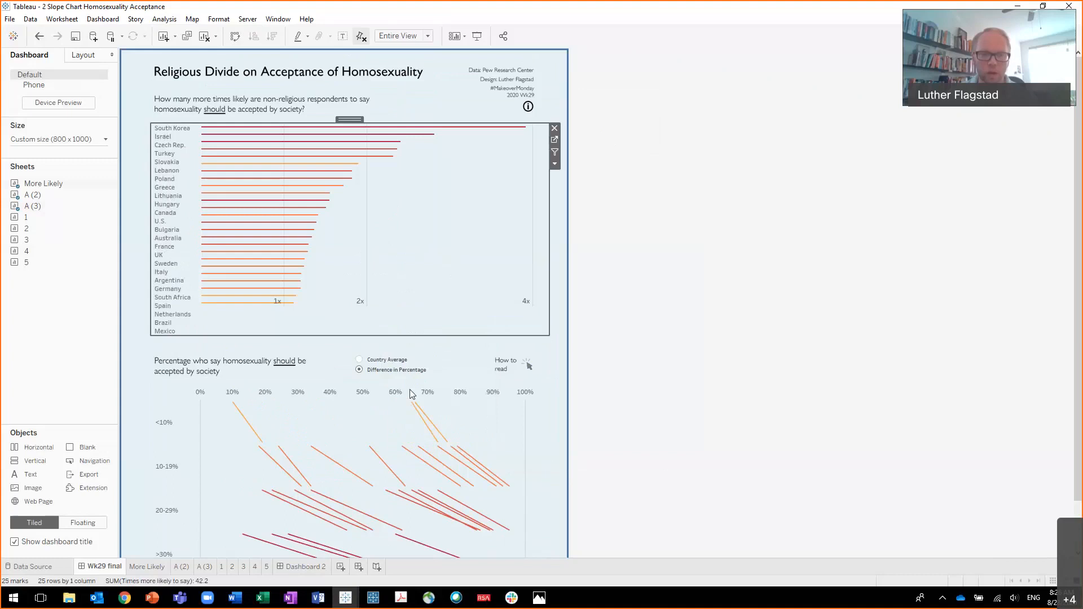
Step: Open the More Likely sheet and add a reference line for the entire table based on a constant value
left_click(555, 142)
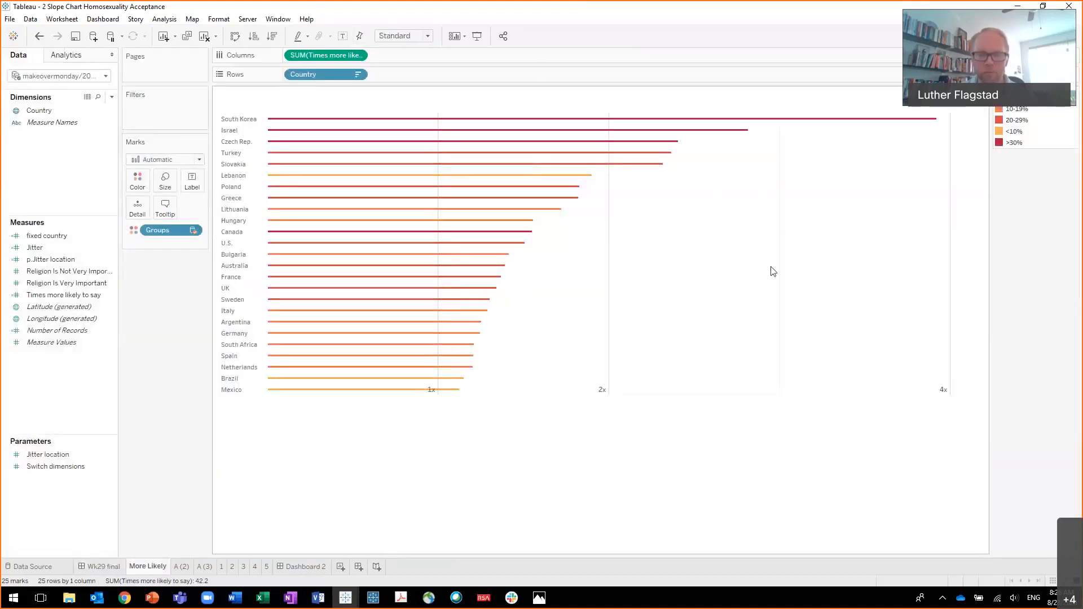
left_click(86, 60)
left_click_drag(56, 260, 665, 291)
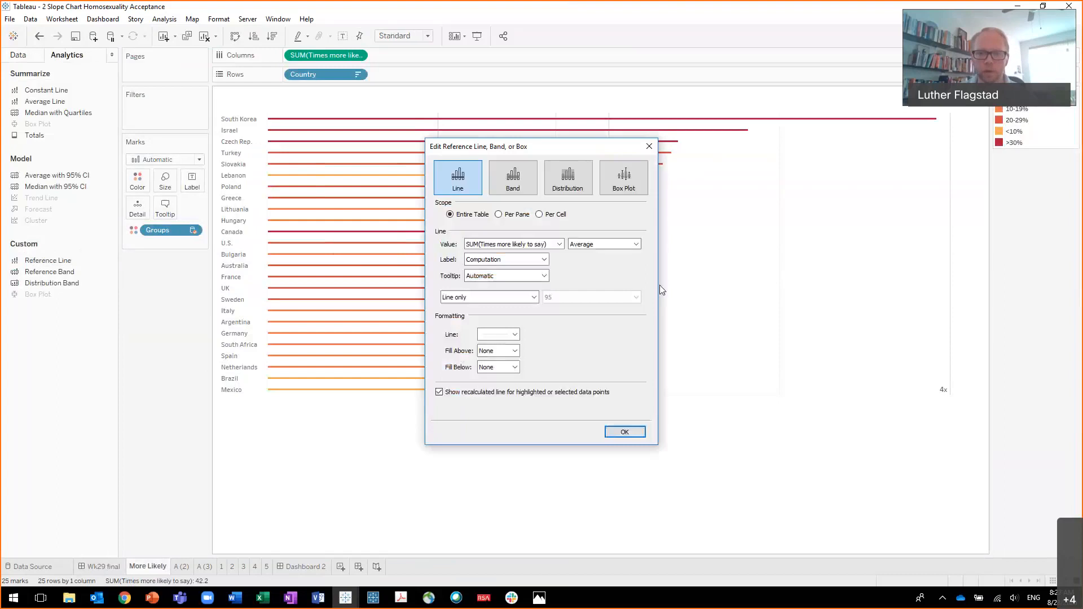
left_click(596, 245)
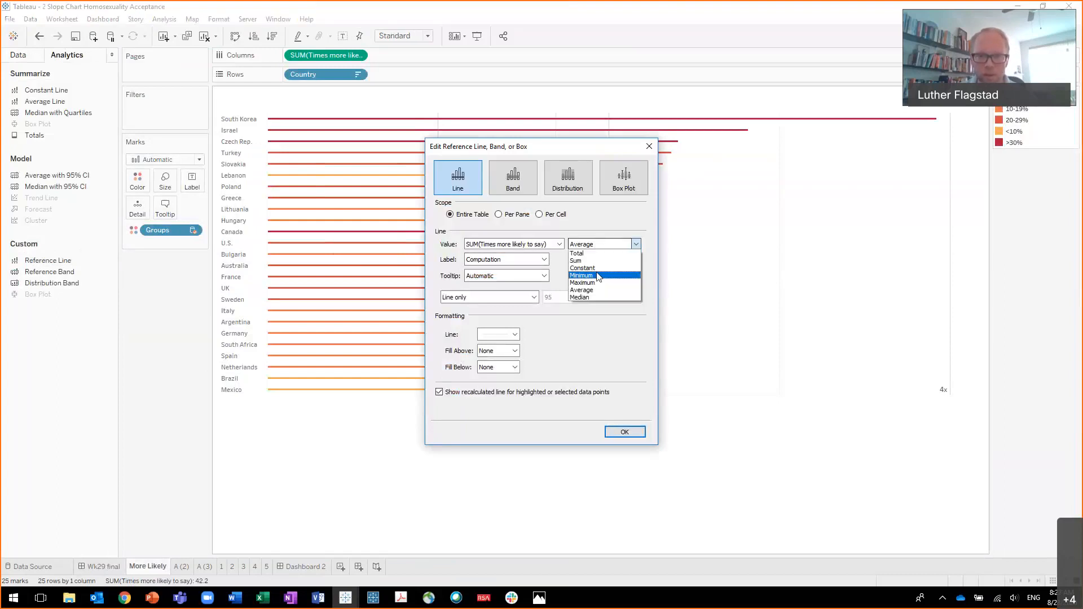
left_click(584, 269)
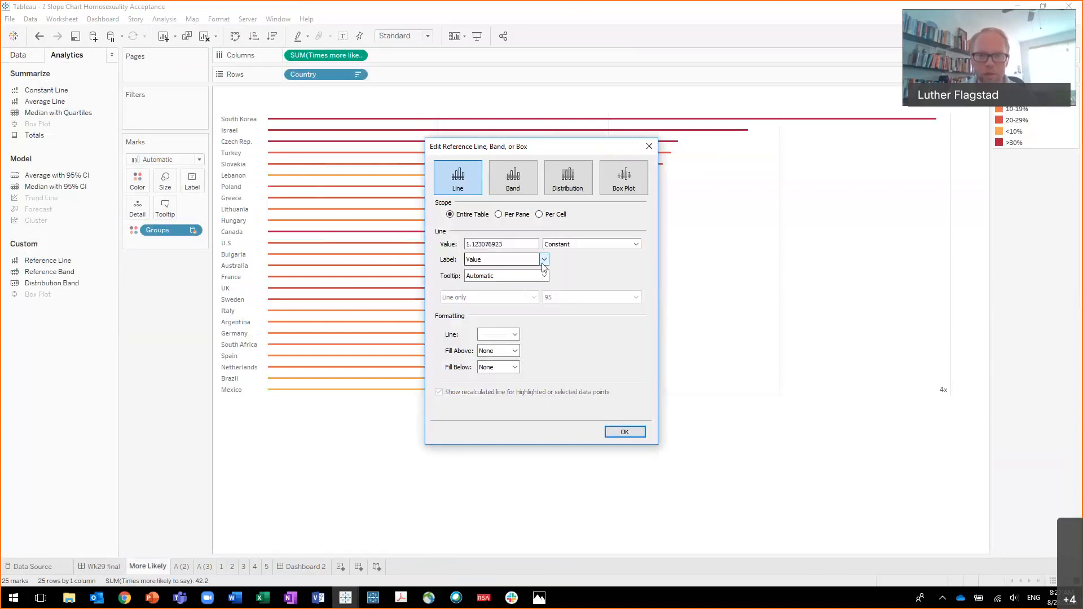
Step: Give the reference line the custom label '3x' and the custom tooltip 'Three times more likely'
left_click(544, 260)
left_click(539, 292)
type("3")
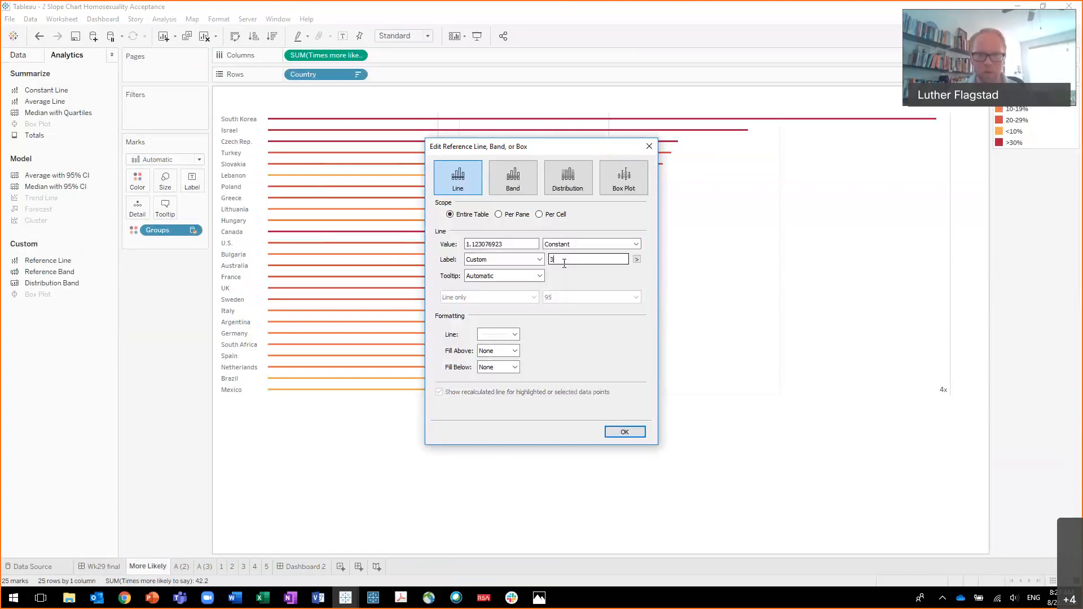
type("x")
left_click(538, 276)
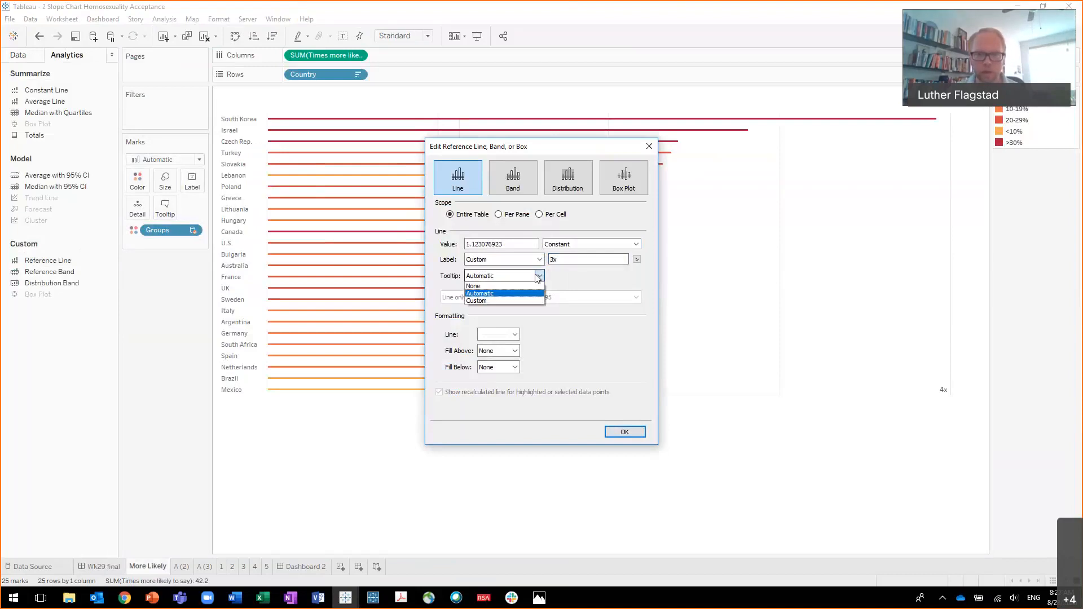
left_click(524, 301)
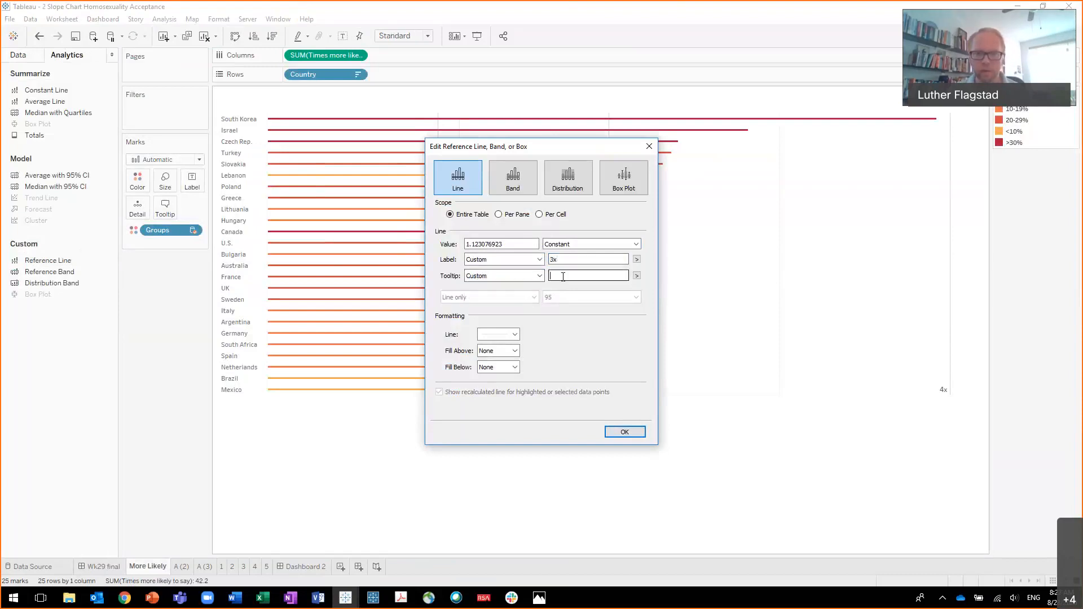
type("Three")
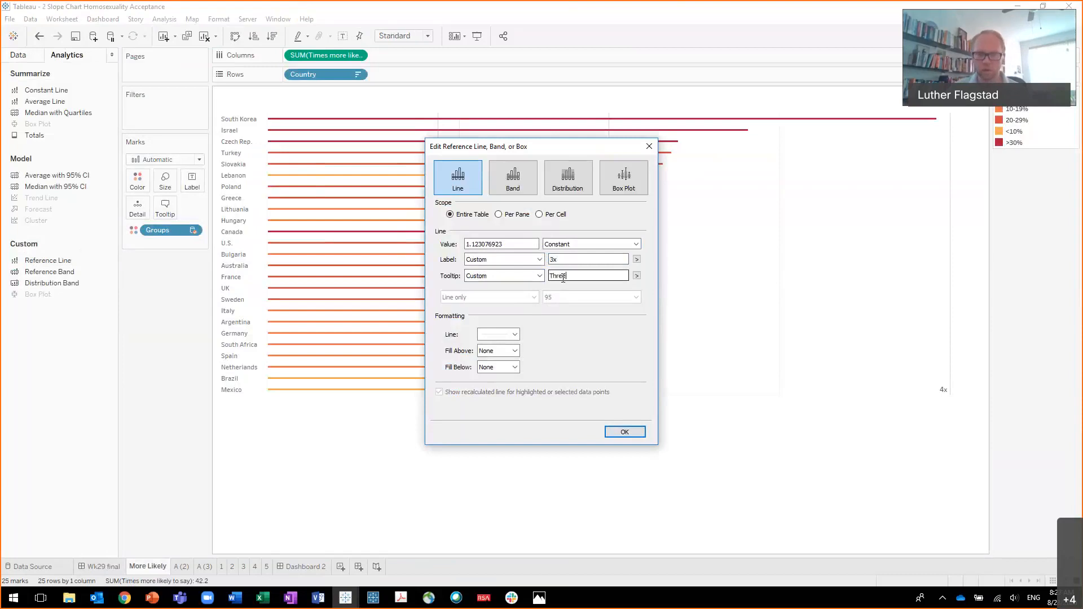
type(" times more likely")
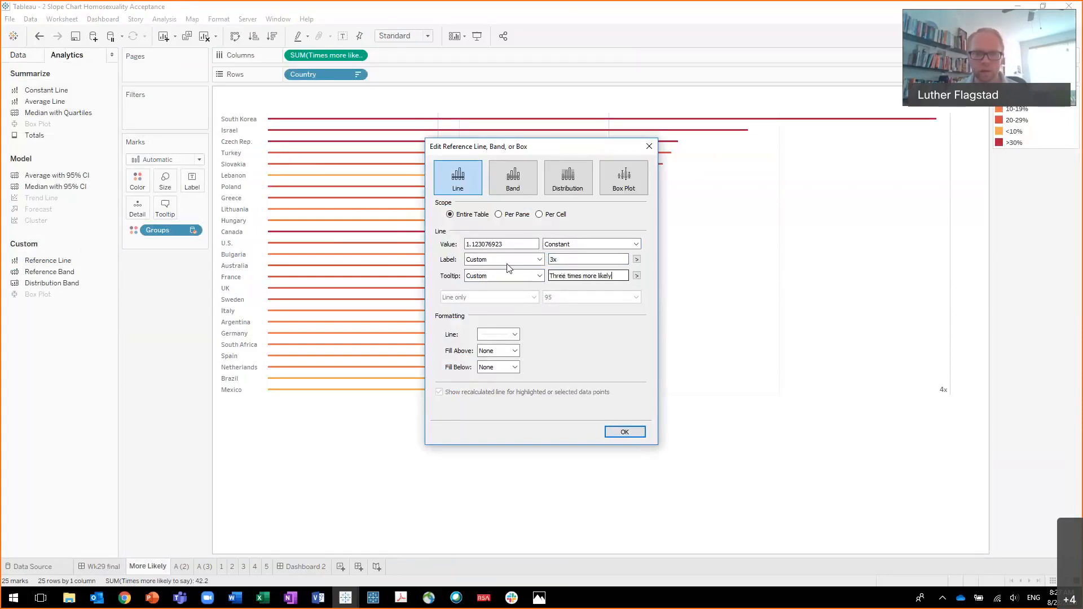
Step: Set the reference line's constant value to 3 and apply it
left_click(441, 244)
type("3")
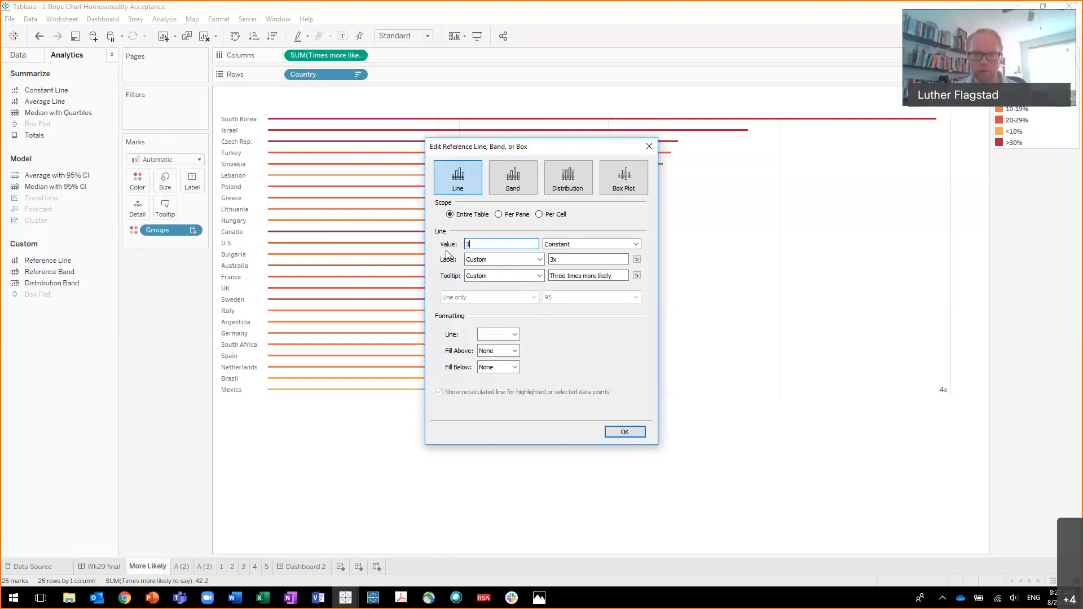
left_click(625, 432)
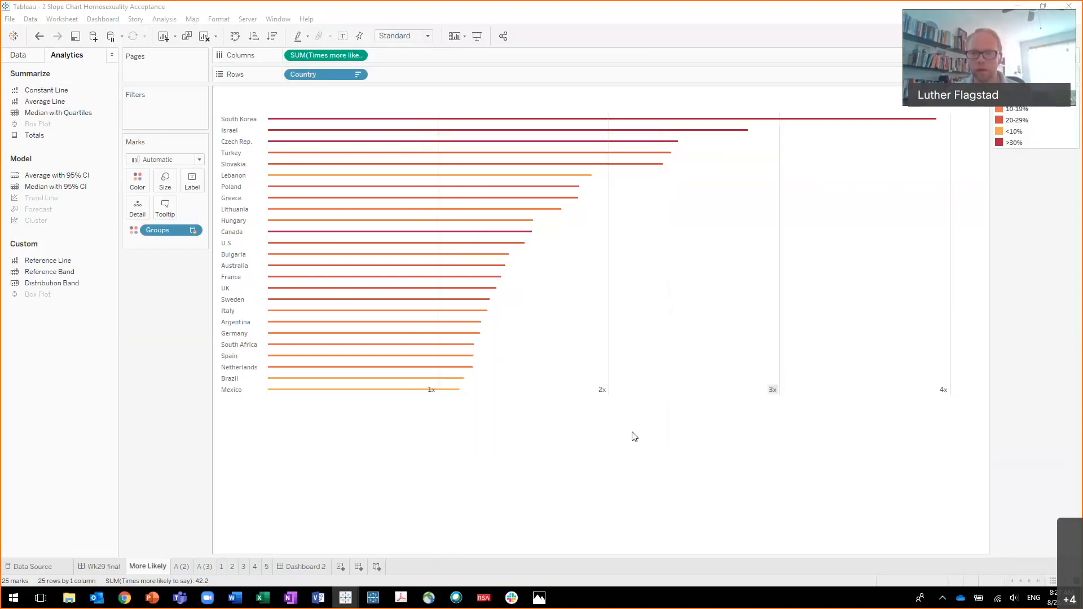
Step: Make the shading of the 3x reference line label fully transparent and return to the Wk29 final dashboard
mouse_move(773, 397)
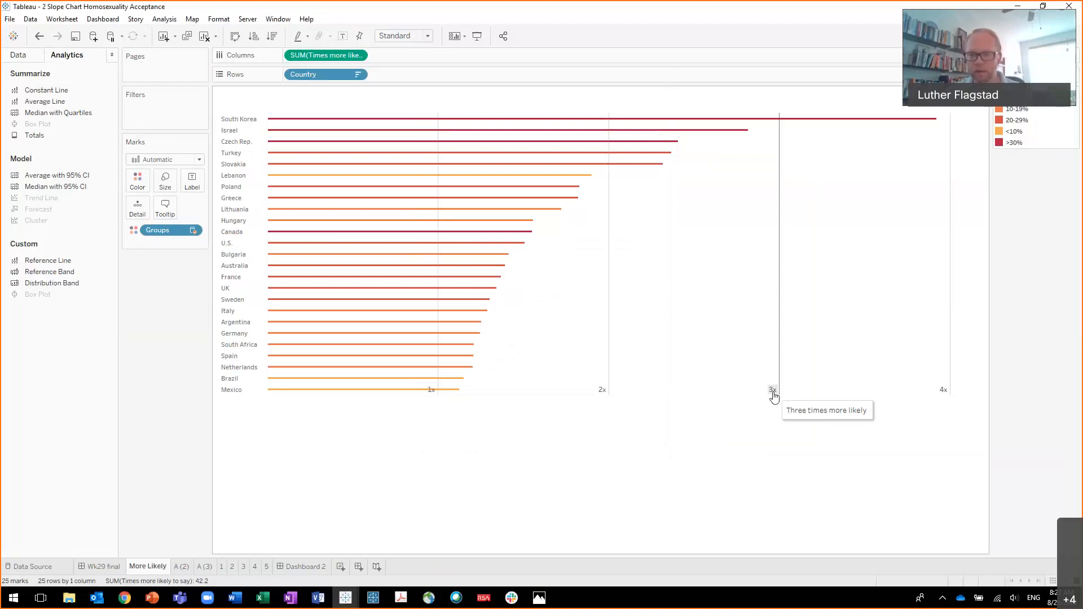
right_click(773, 397)
left_click(796, 412)
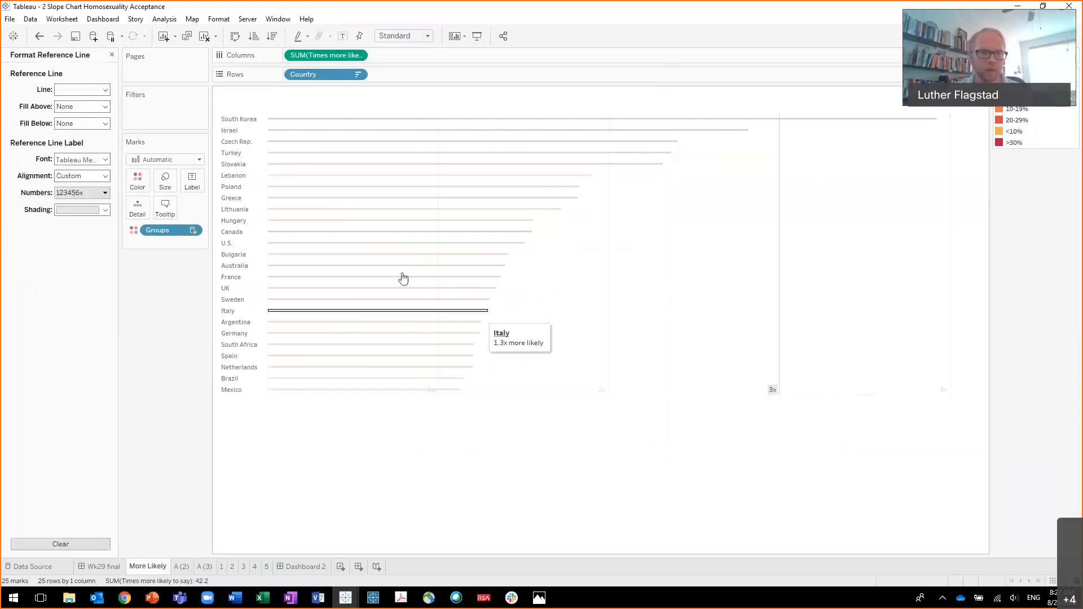
left_click(85, 209)
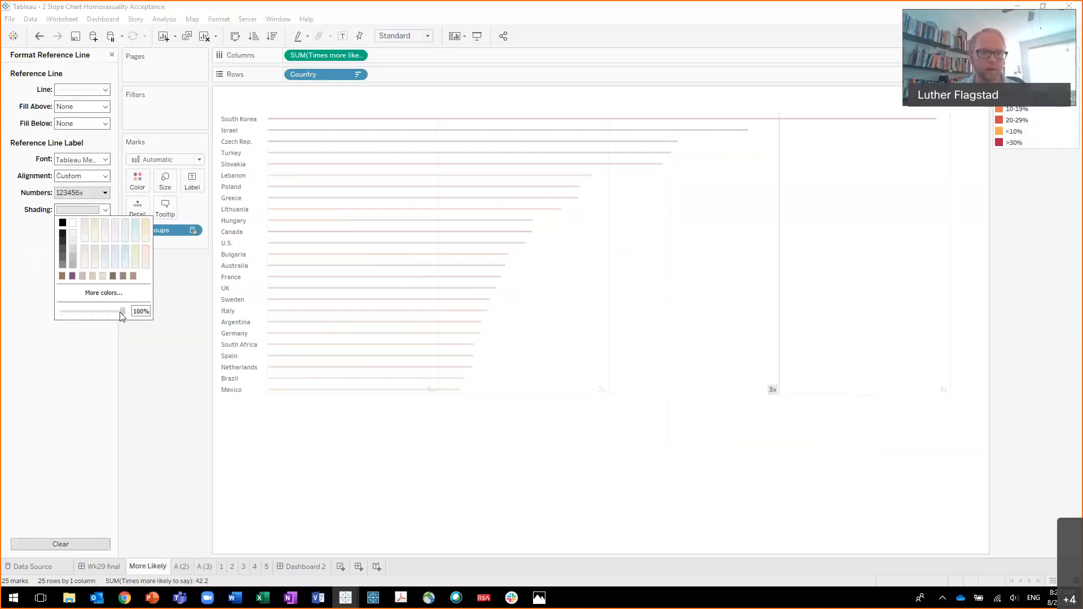
left_click_drag(123, 313, 60, 315)
left_click(711, 496)
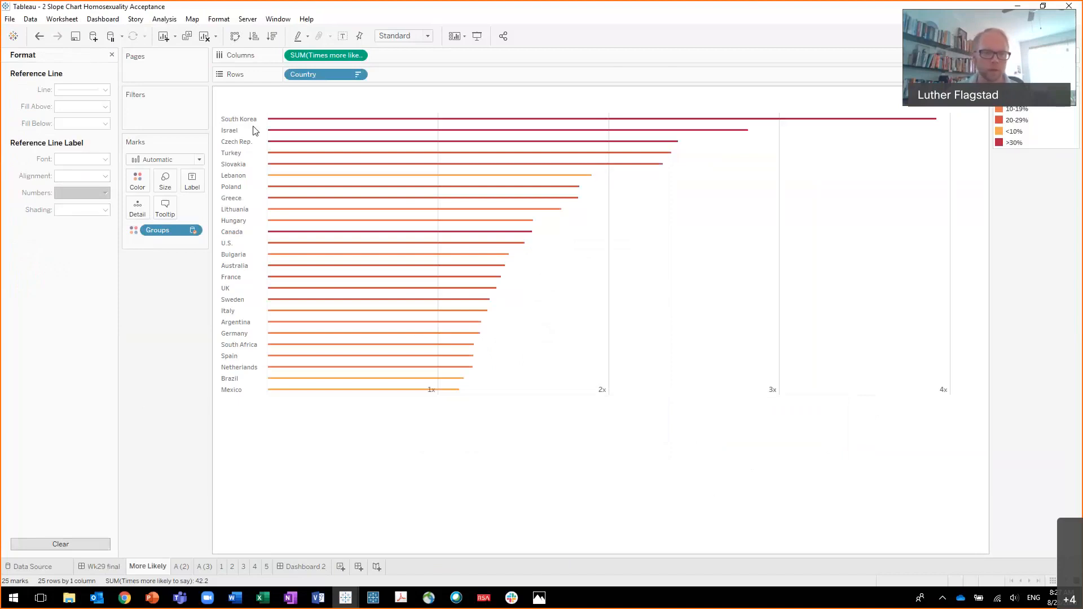
left_click(96, 564)
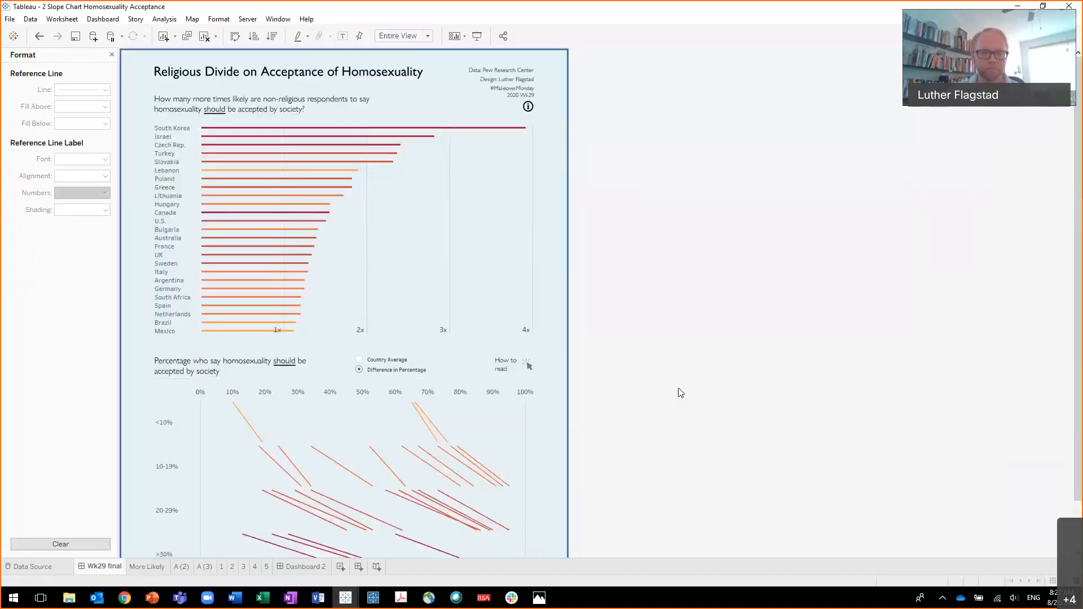
Step: Switch to the 2.5 Custom Column Width workbook and look over its profit table by category and state
left_click(1018, 6)
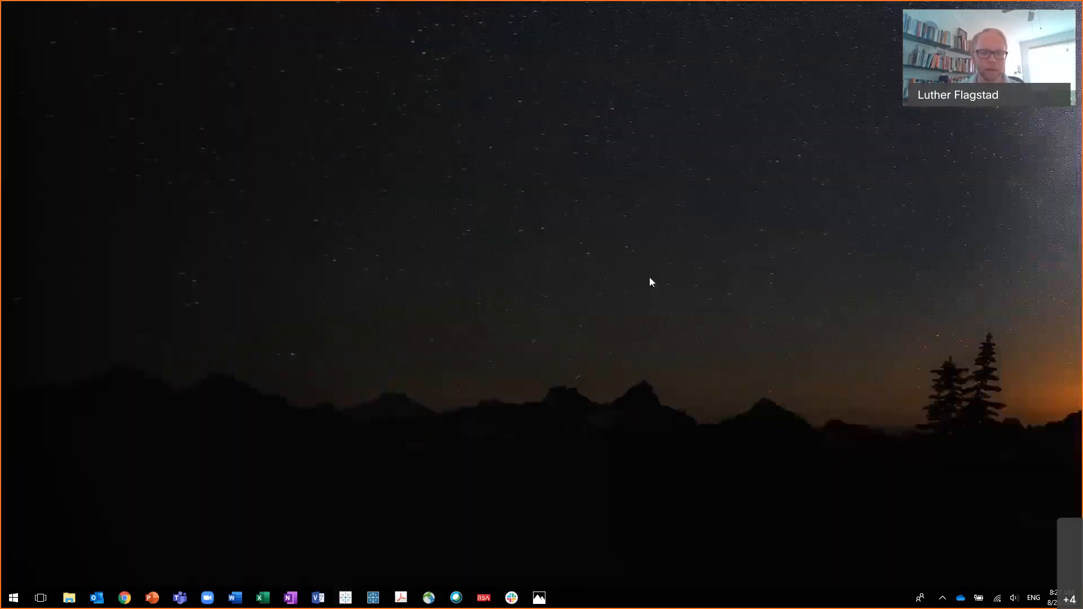
left_click(346, 598)
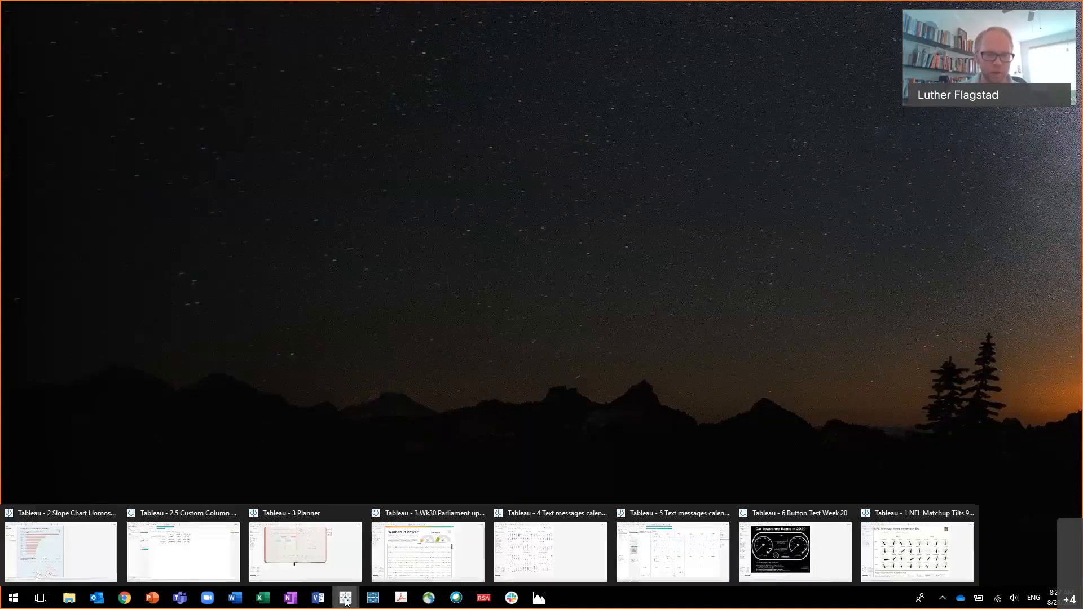
left_click(212, 570)
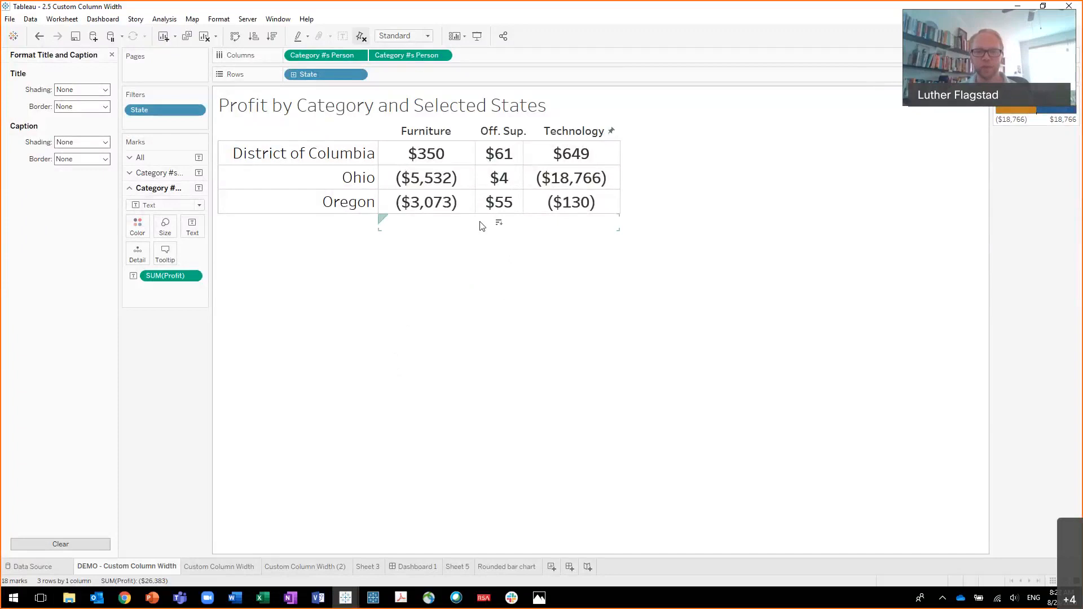
mouse_move(459, 201)
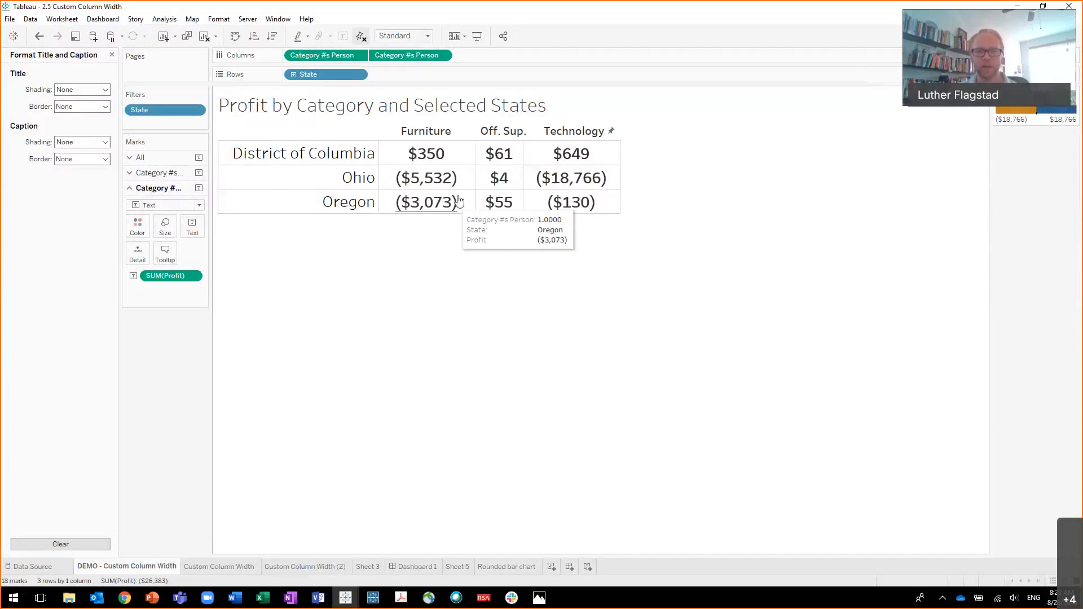
mouse_move(540, 192)
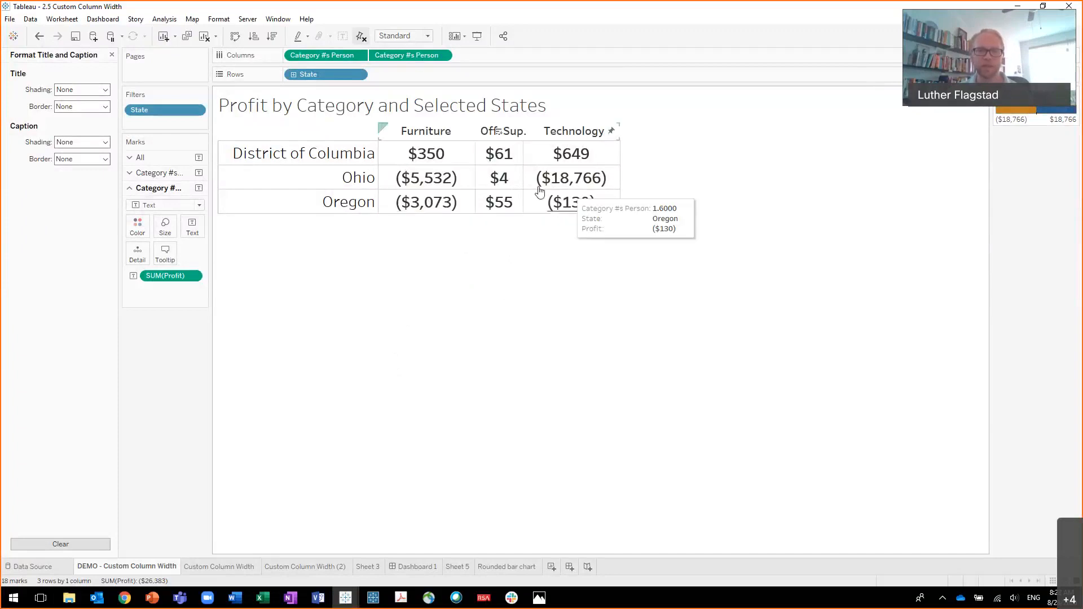
Step: Switch to the 3 Wk30 Parliament updated workbook and look over the Women in Power dashboard's grid of country gauges
mouse_move(427, 159)
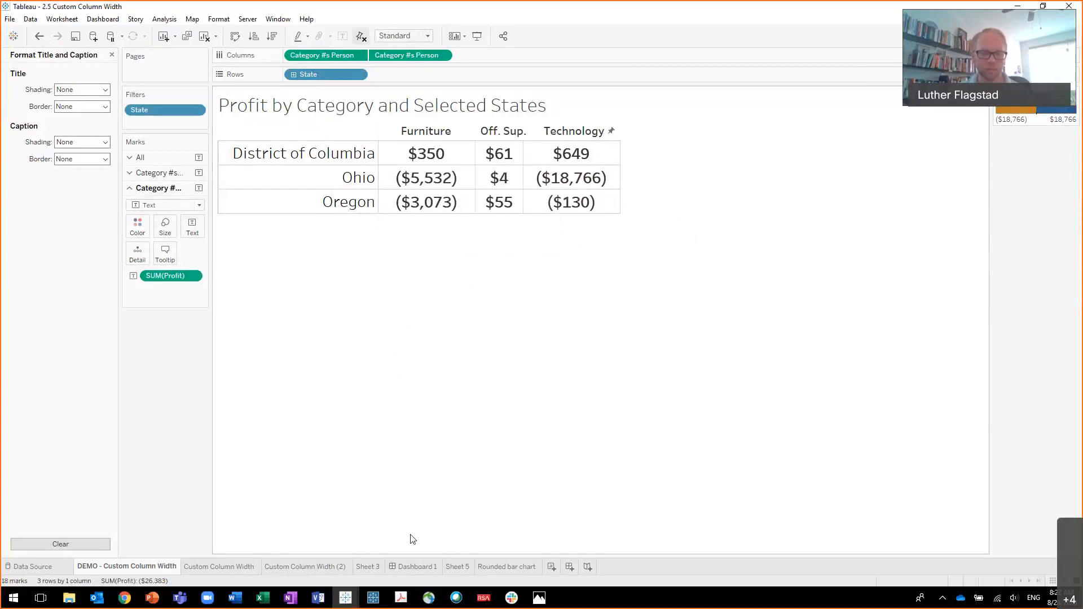
mouse_move(348, 603)
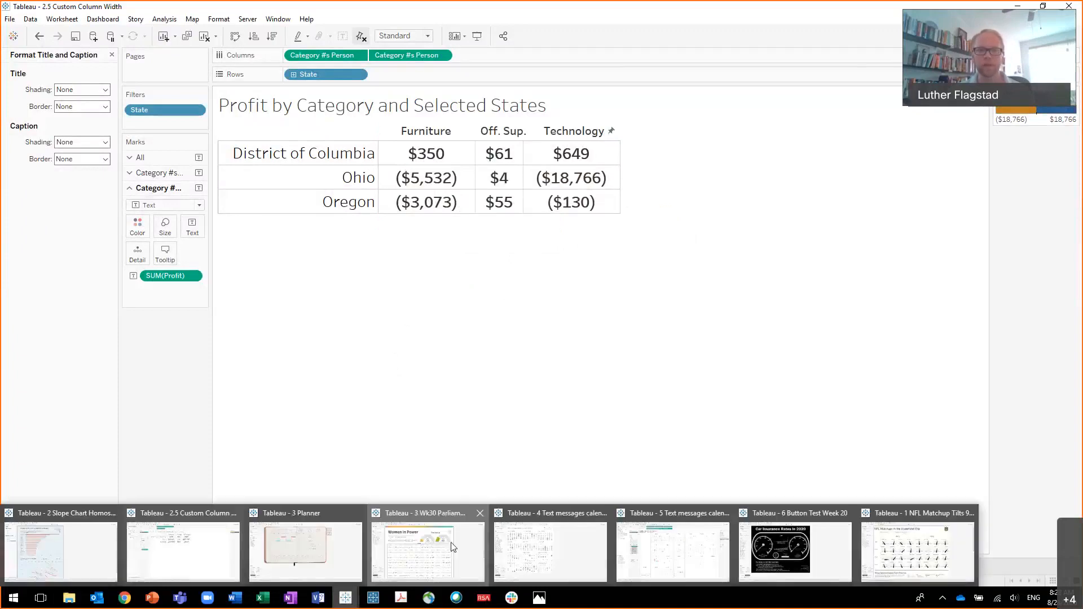
left_click(451, 546)
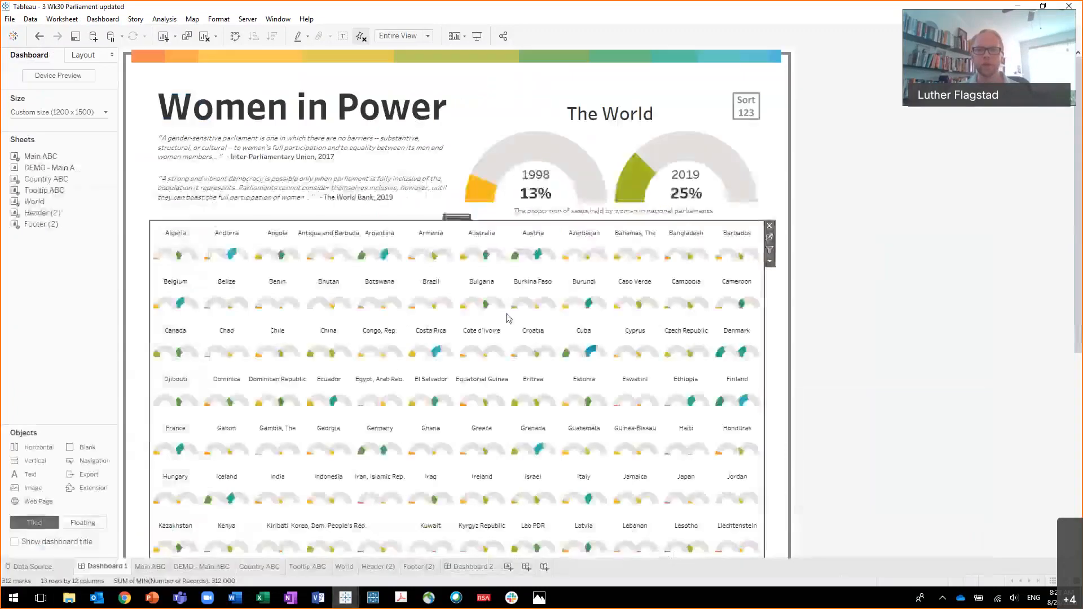
left_click(869, 363)
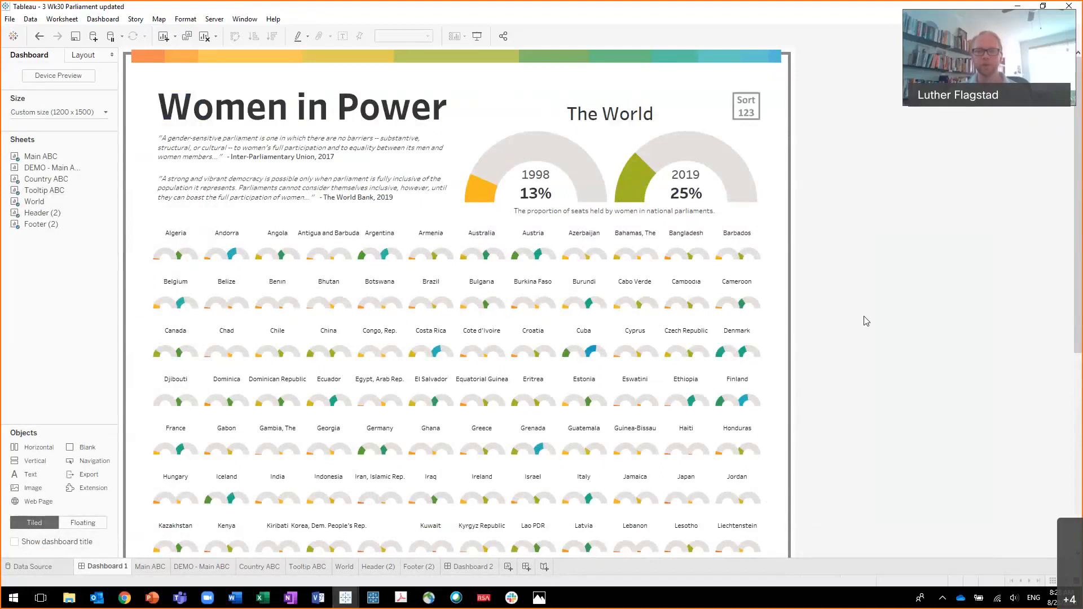
left_click(716, 278)
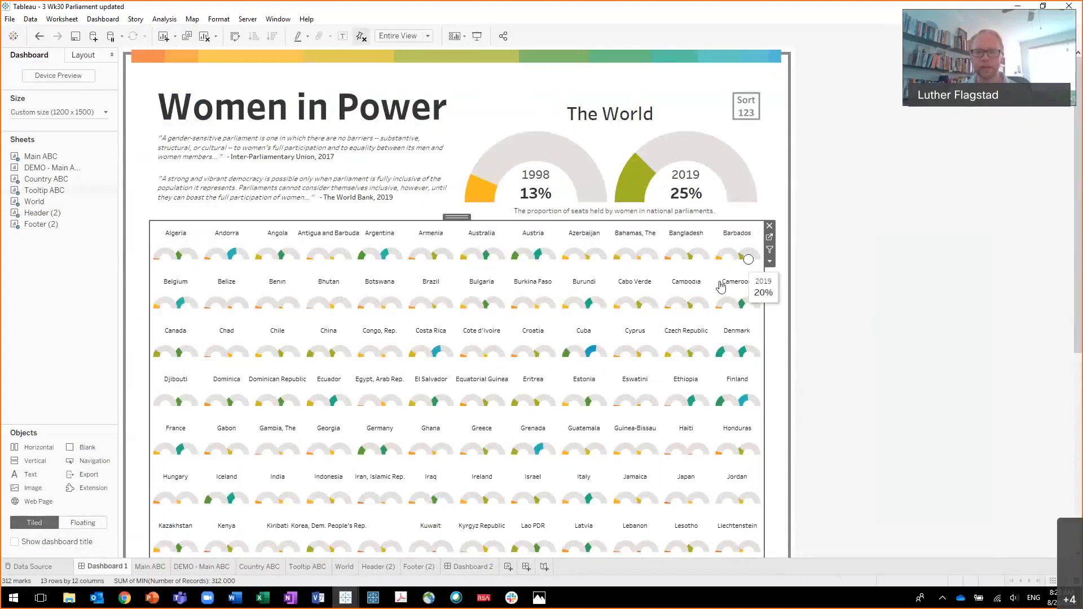
scroll(868, 408, "down", 2)
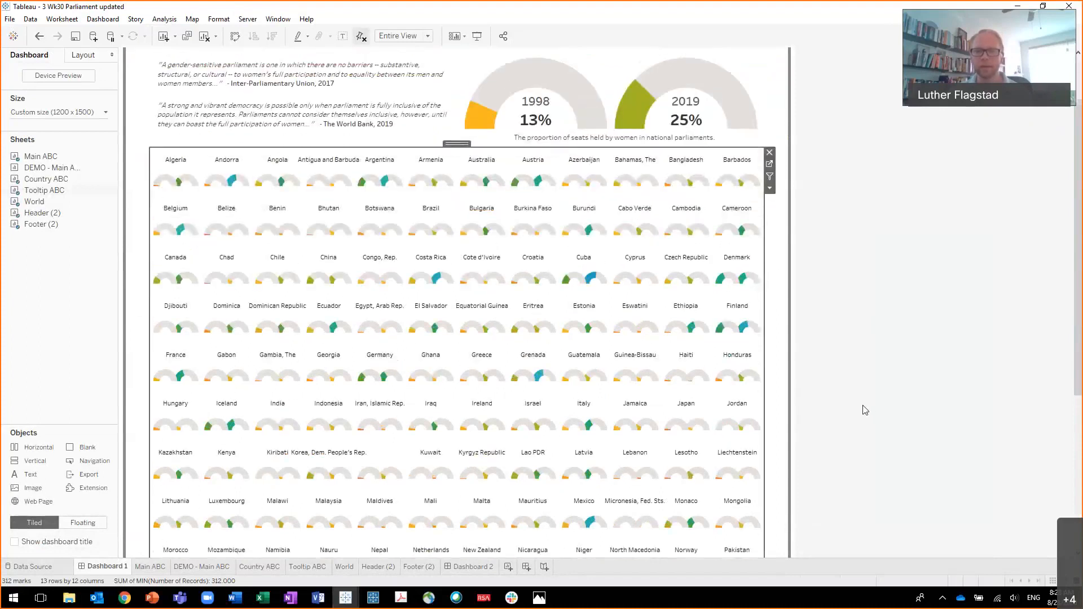
scroll(866, 410, "up", 3)
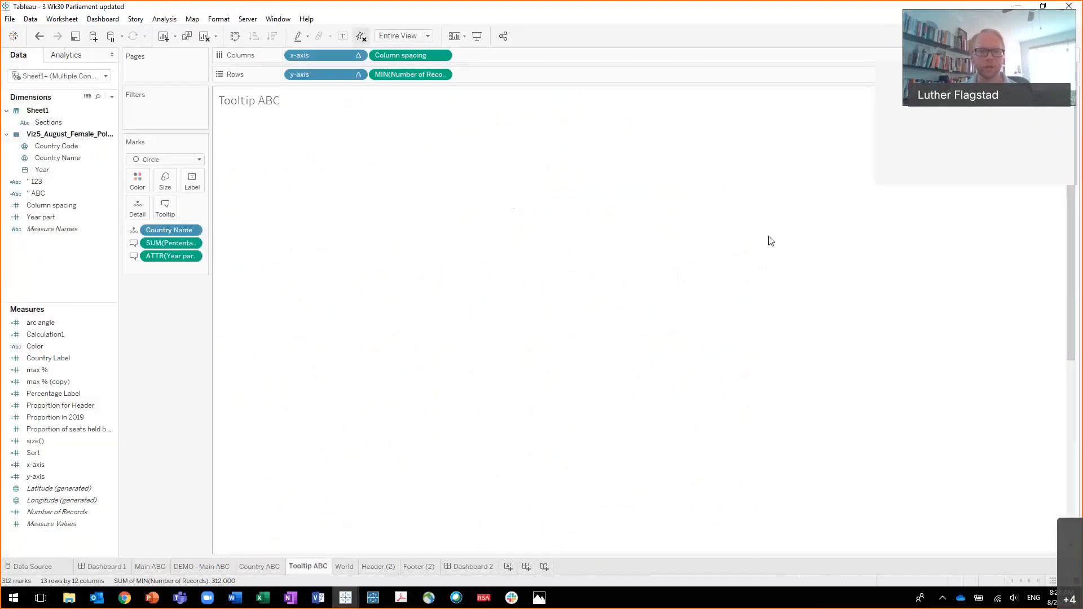
Step: On the DEMO - Main ABC sheet, change the x-axis calculation to (index()-1)%(10)
left_click(190, 568)
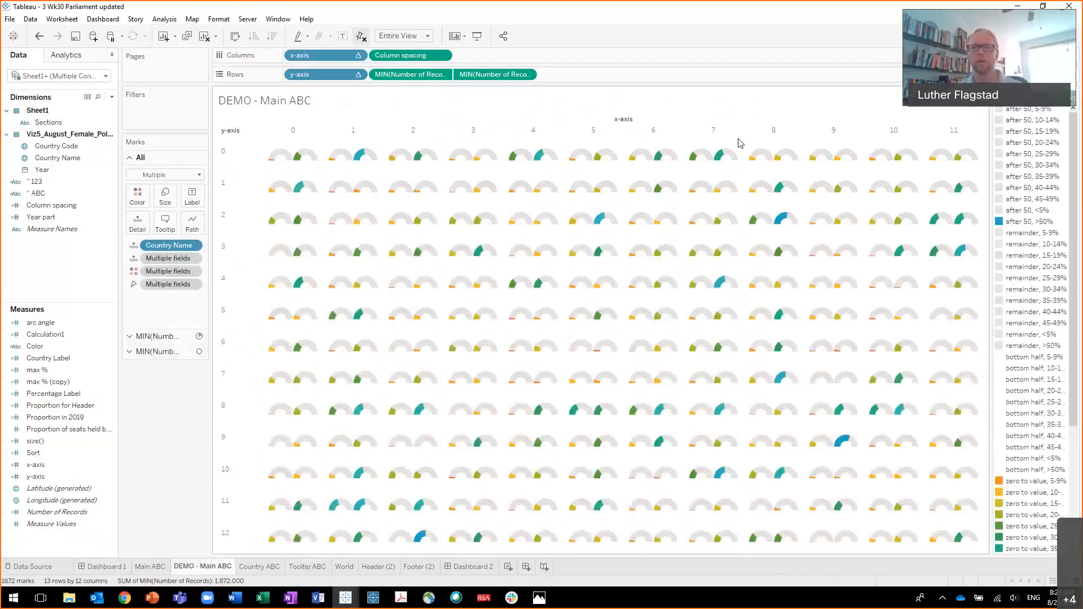
right_click(70, 466)
mouse_move(121, 397)
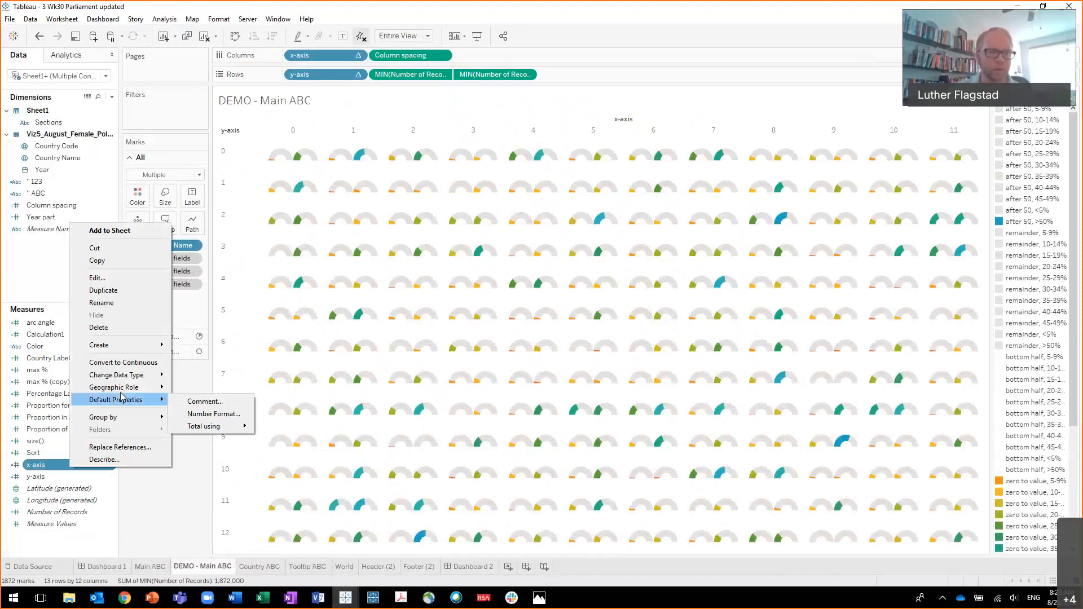
left_click(123, 278)
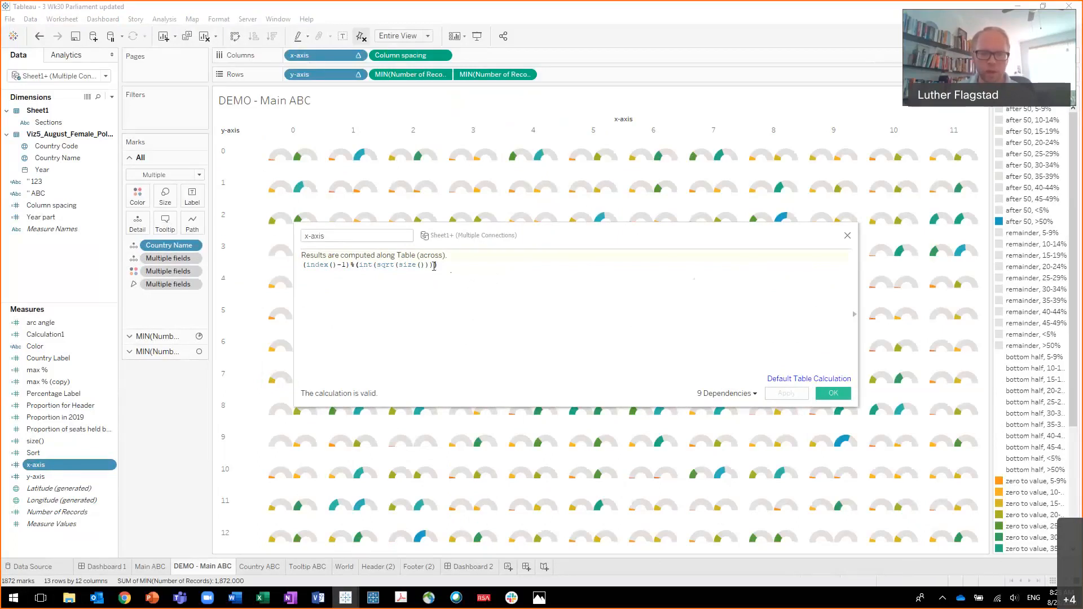
left_click_drag(434, 266, 399, 266)
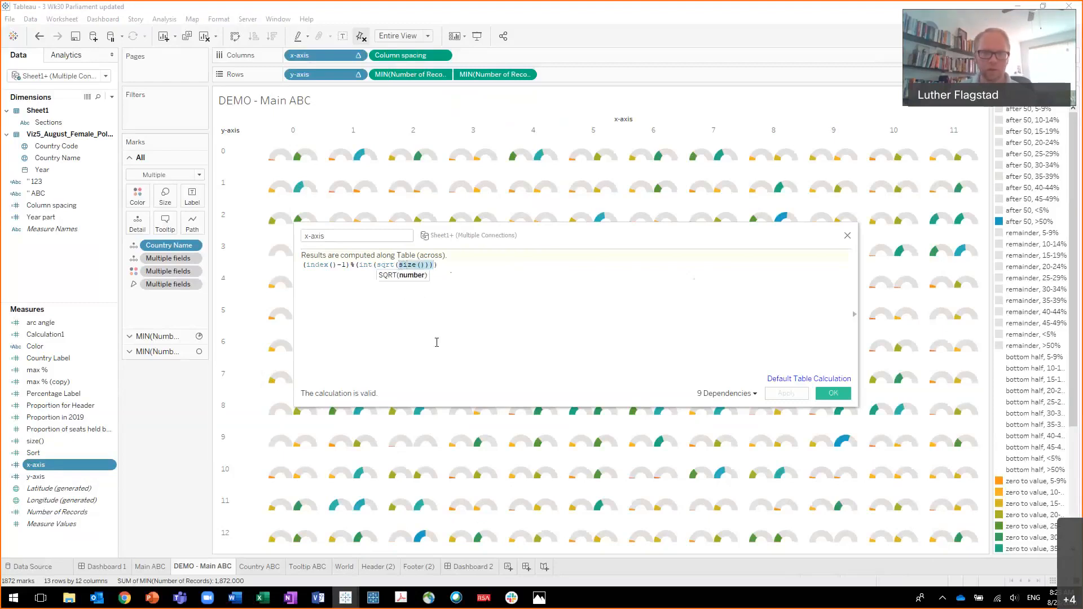
key("BackSpace")
key("BackSpace")
key("BackSpace")
key("BackSpace")
key("BackSpace")
key("BackSpace")
key("BackSpace")
key("BackSpace")
key("BackSpace")
key("BackSpace")
type("index()-1)%(i")
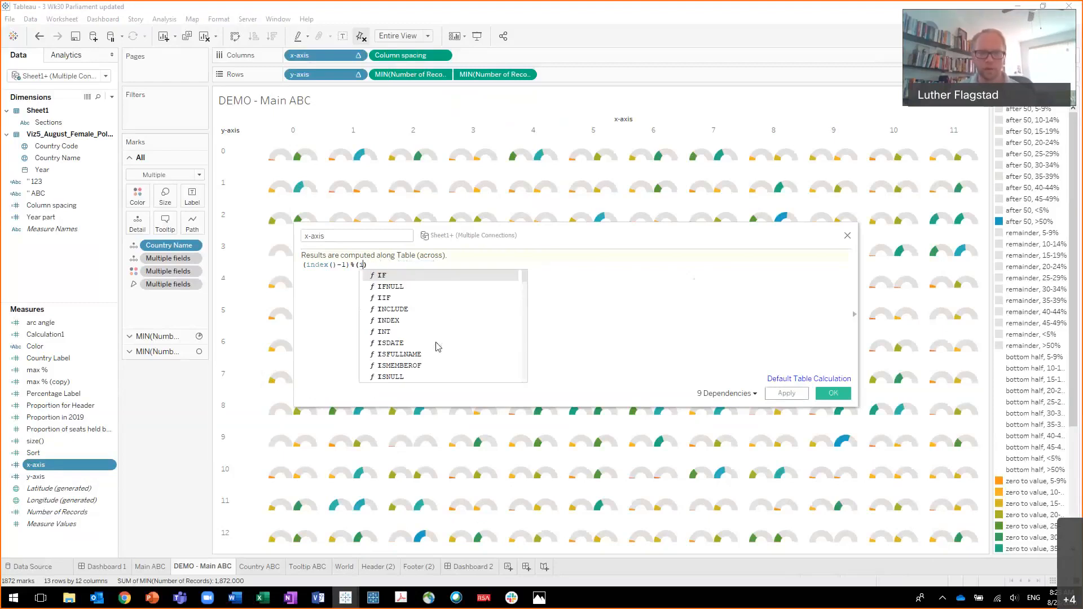
key("BackSpace")
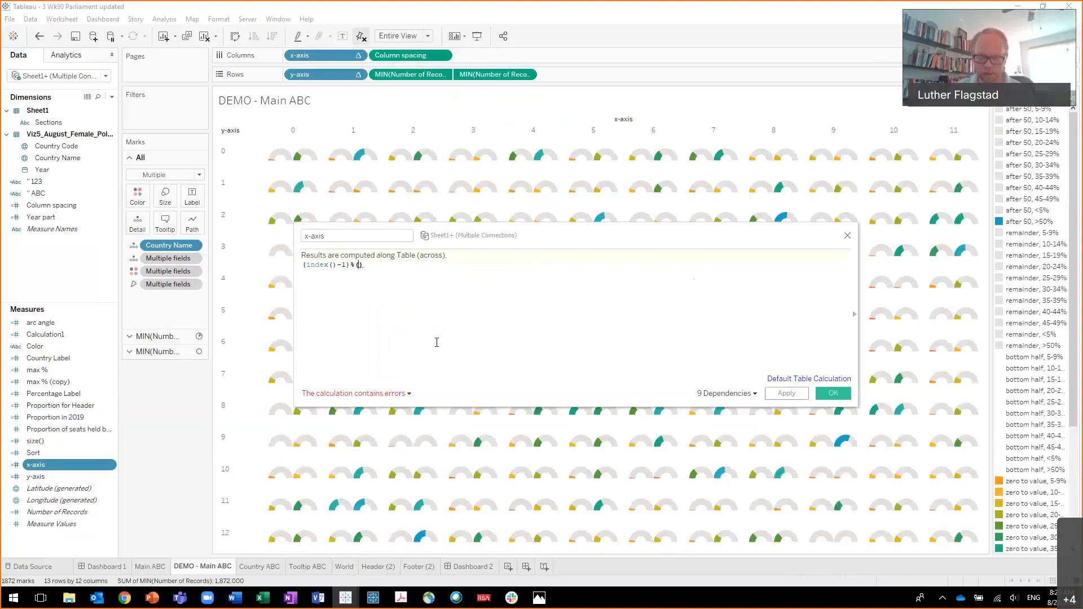
type("10")
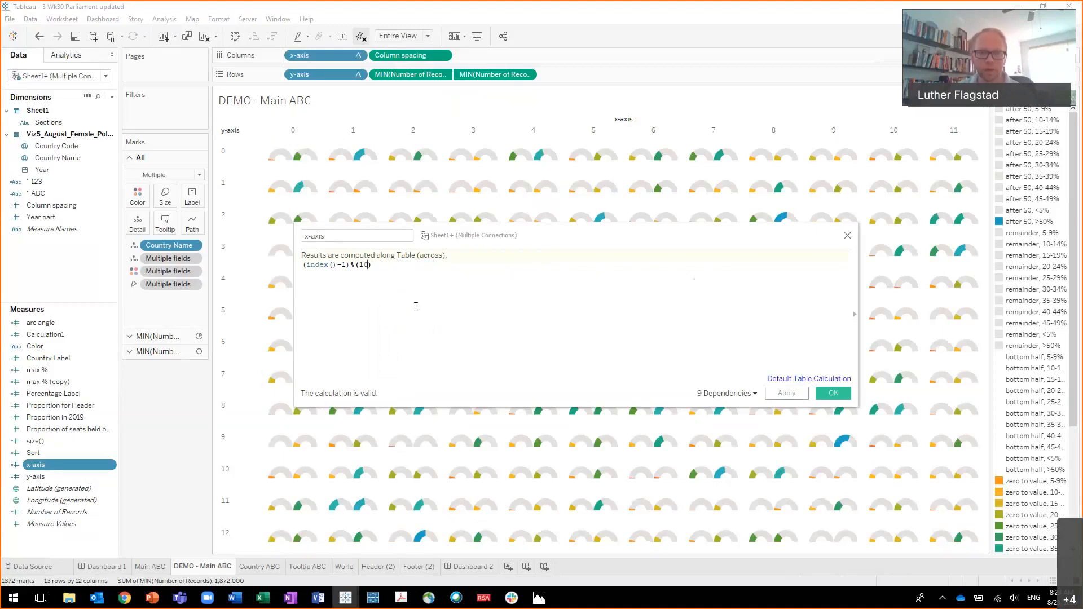
left_click(834, 394)
Step: Change the y-axis calculation to int((index()-1)/(10))
right_click(64, 477)
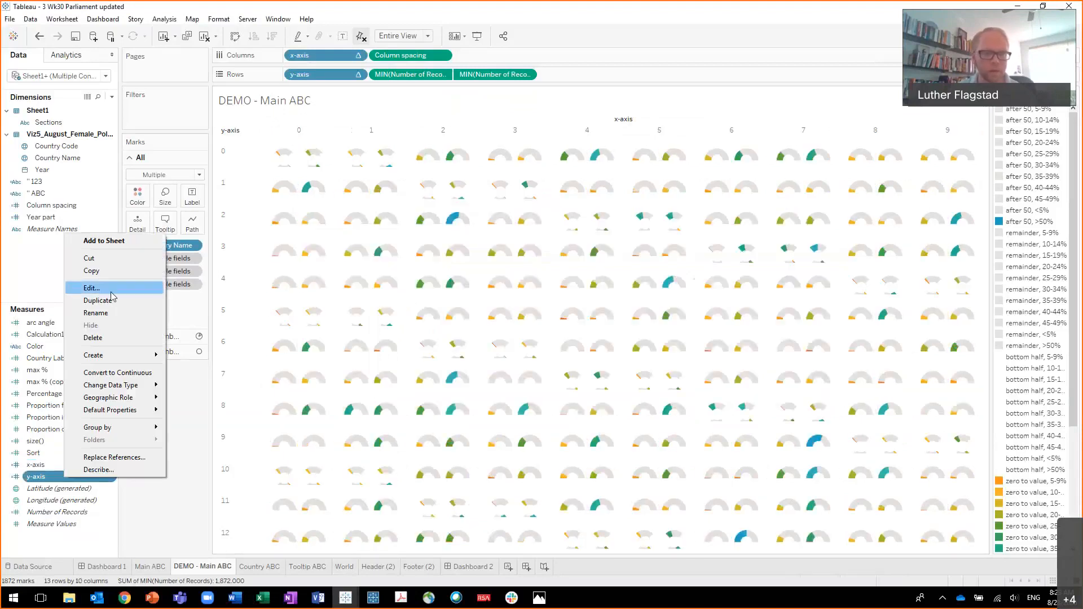
left_click(91, 287)
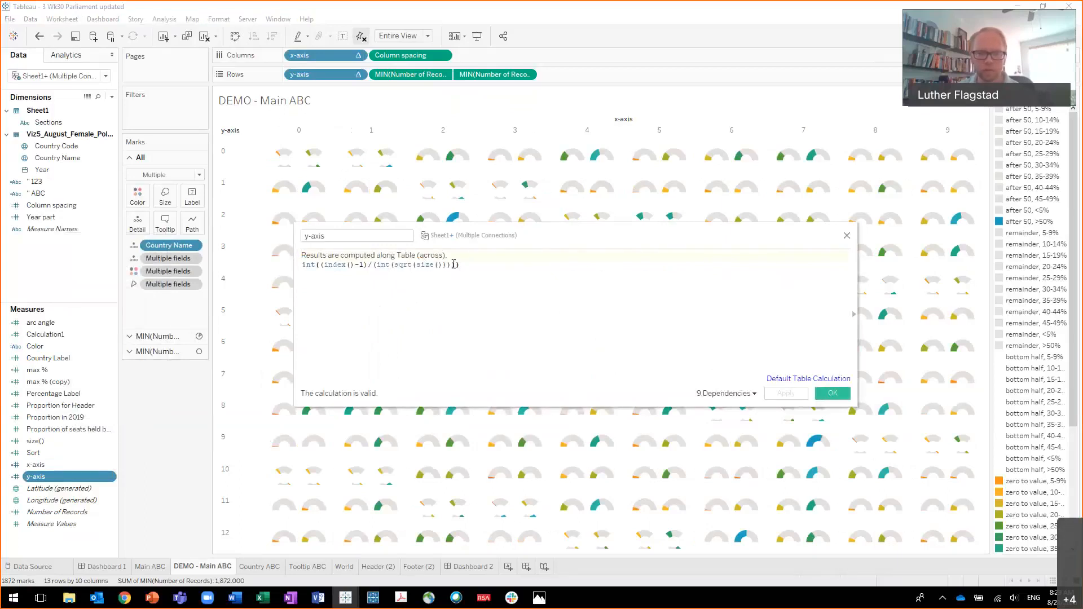
left_click_drag(453, 265, 380, 265)
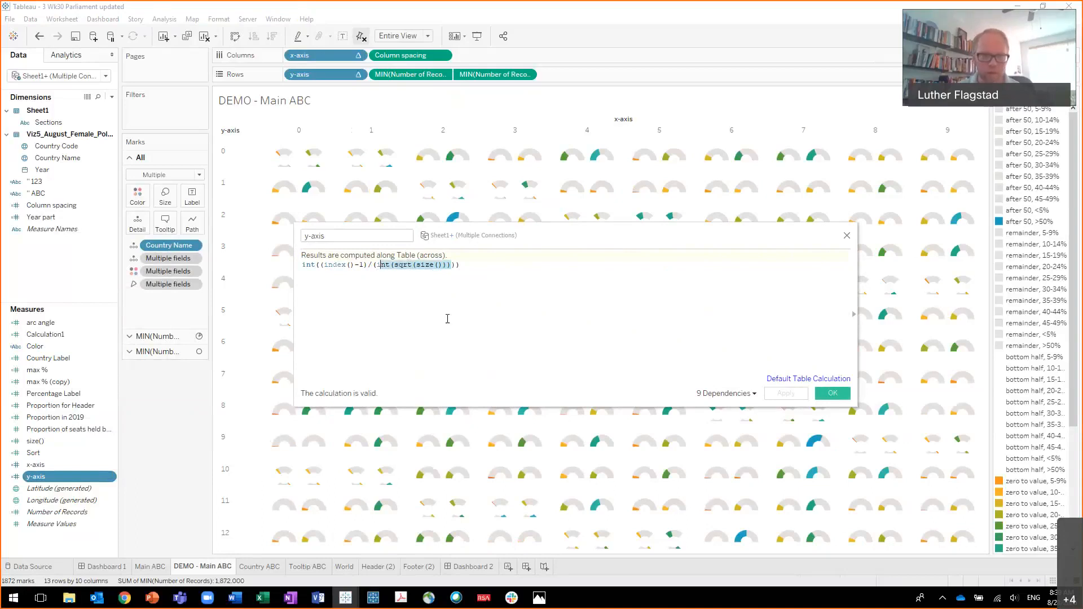
key("BackSpace")
type("10")
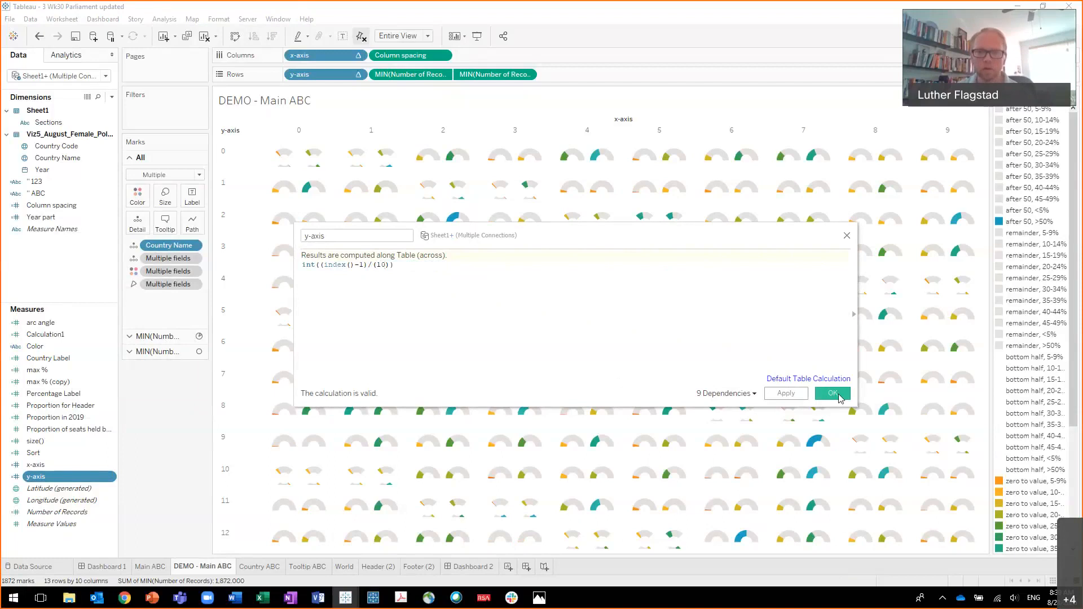
left_click(833, 393)
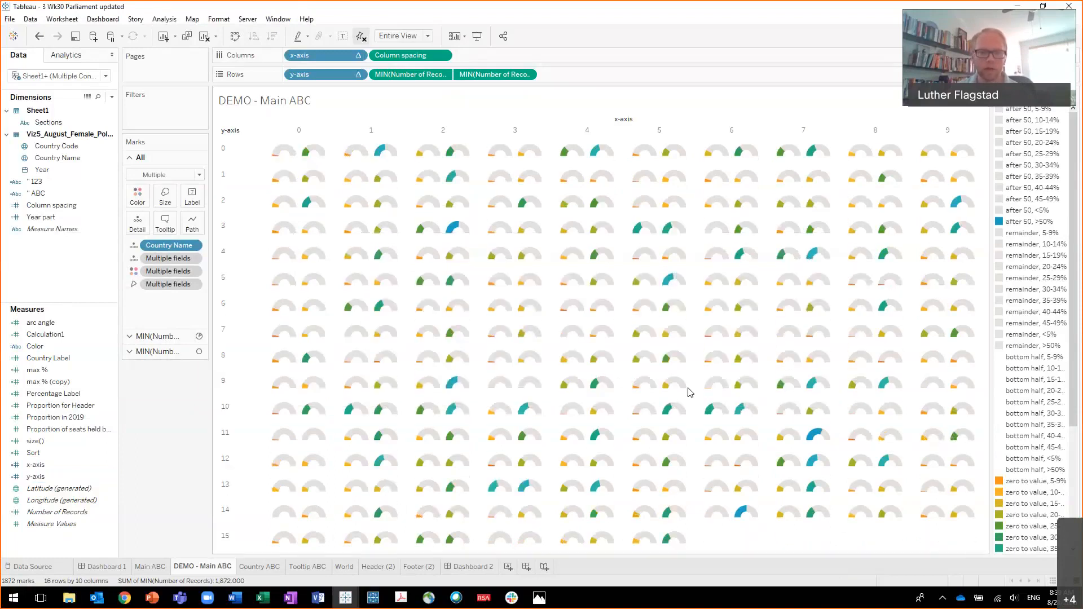
Step: Return to Dashboard 1 and examine how the country grid is laid out down to the dashboard's end
left_click(104, 567)
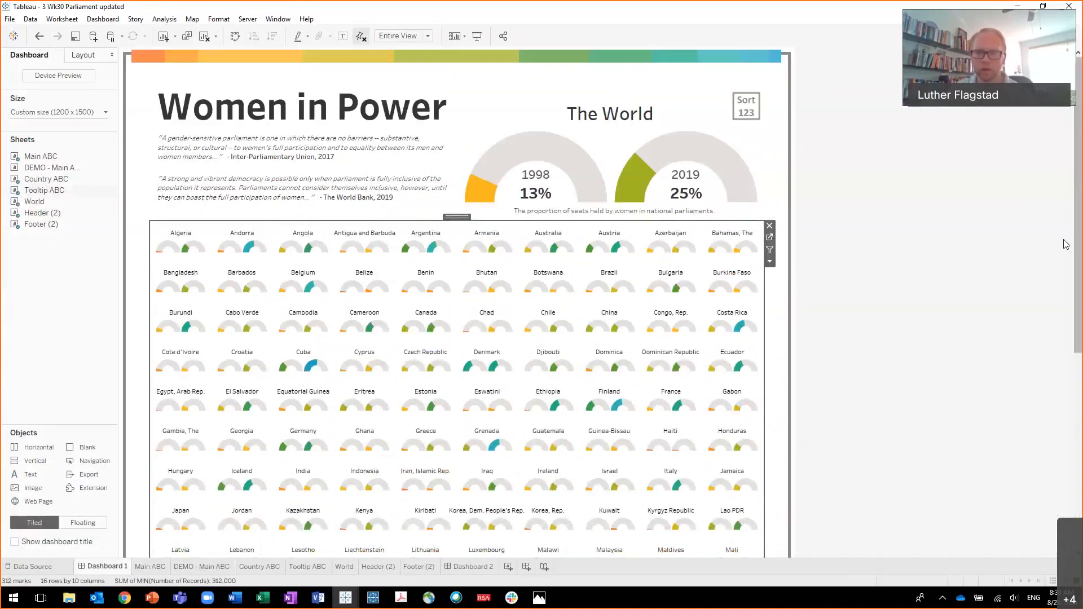
scroll(1079, 260, "down", 2)
left_click_drag(1079, 259, 1079, 484)
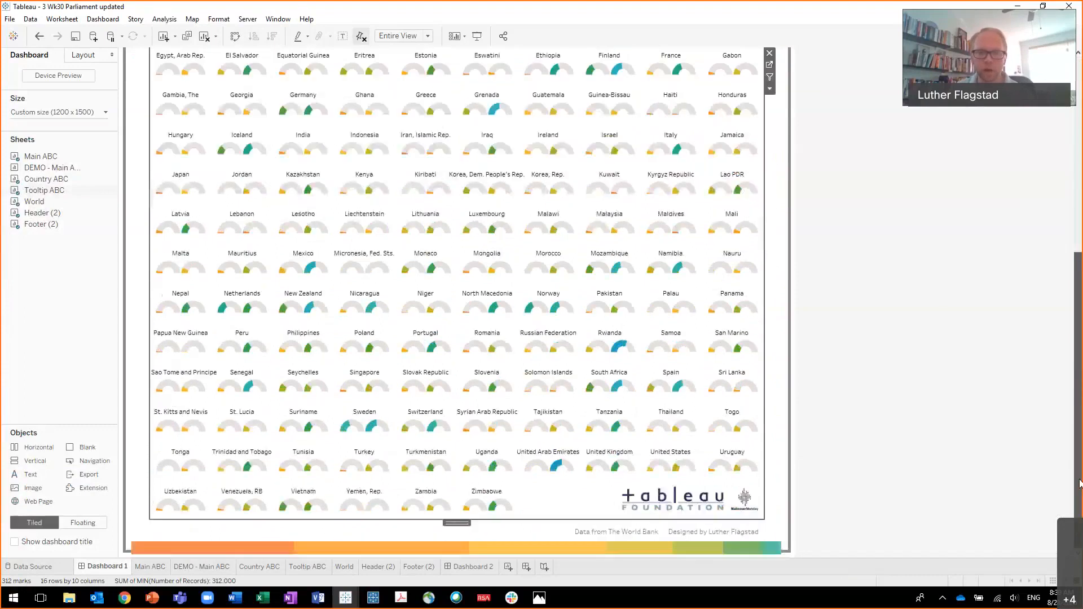
scroll(240, 233, "up", 10)
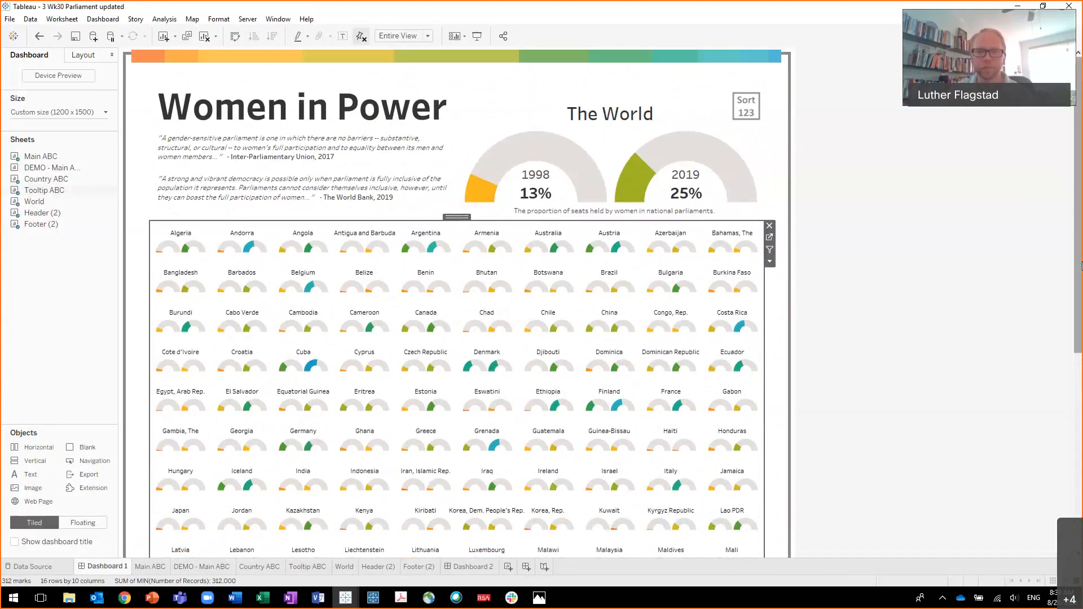
left_click(890, 330)
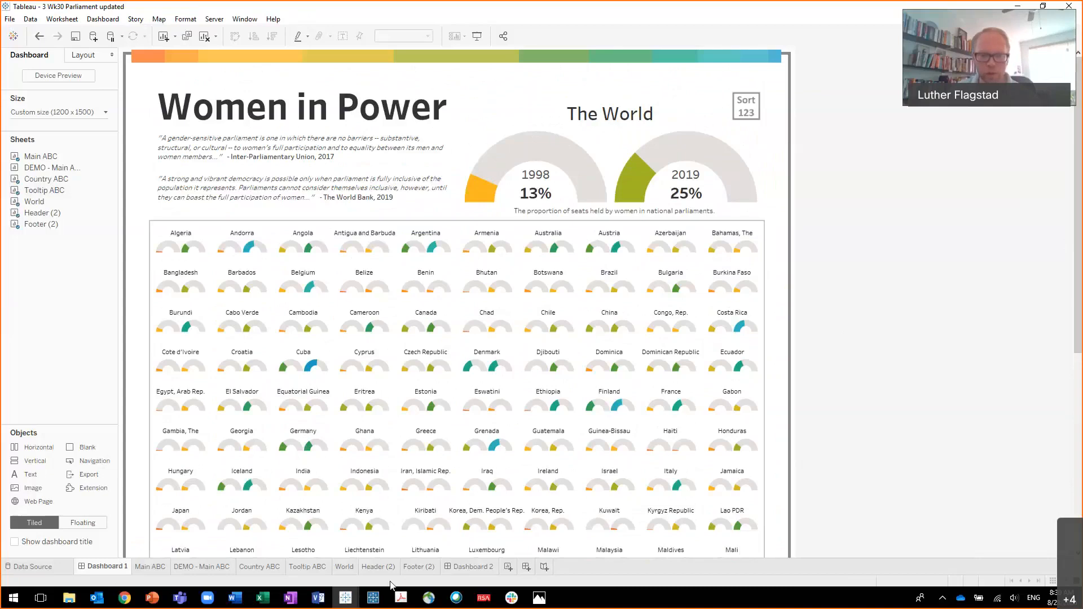
Step: View the two-page dashboard in the 3 Planner workbook, followed by the Calendar dashboard in the 4 Text messages calendar workbook
left_click(344, 599)
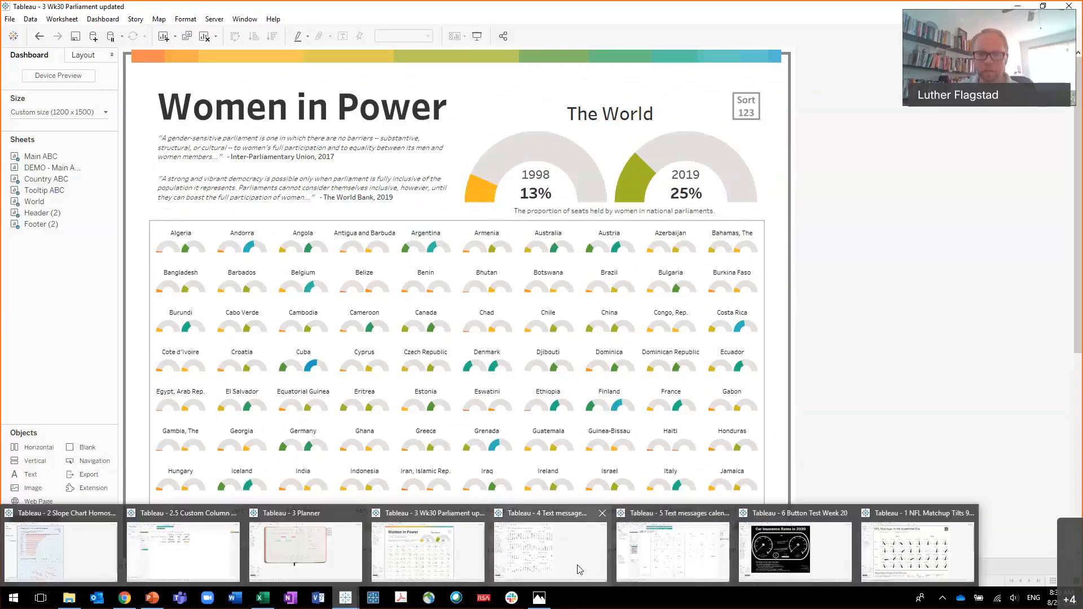
left_click(318, 567)
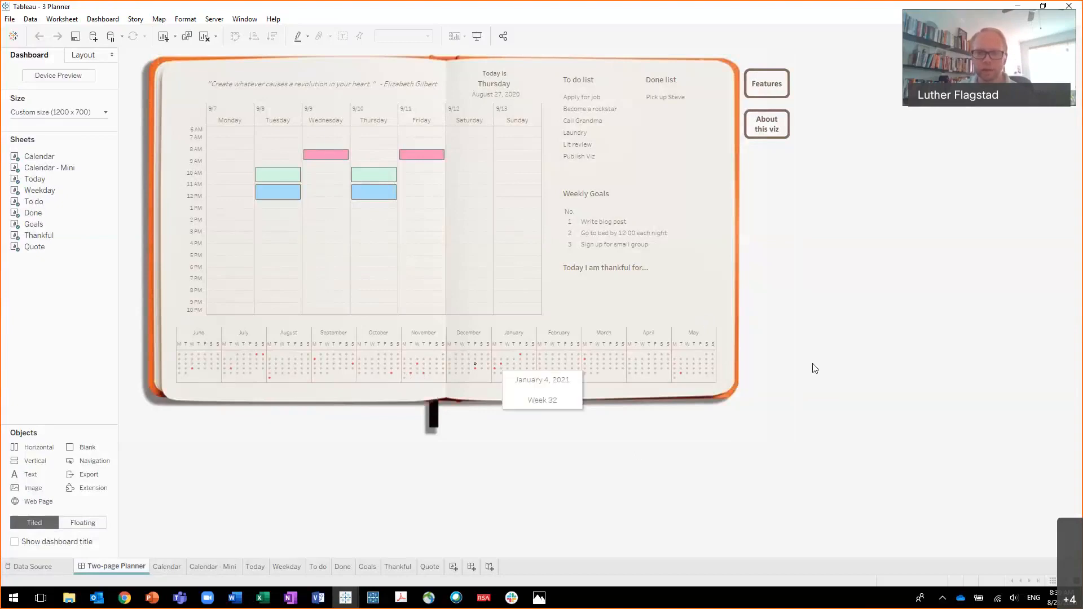
left_click(344, 605)
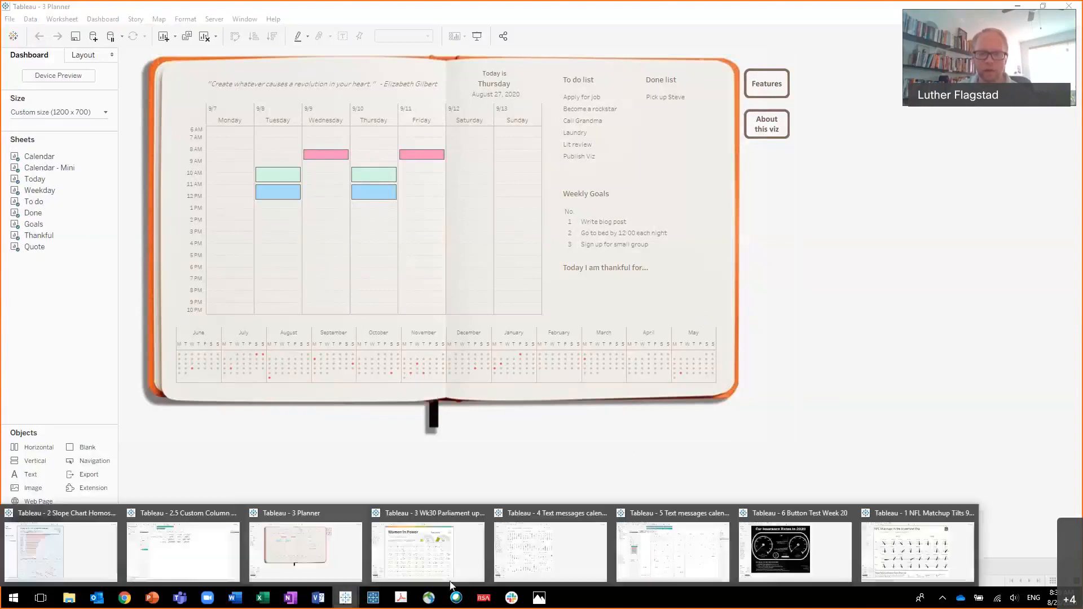
left_click(573, 558)
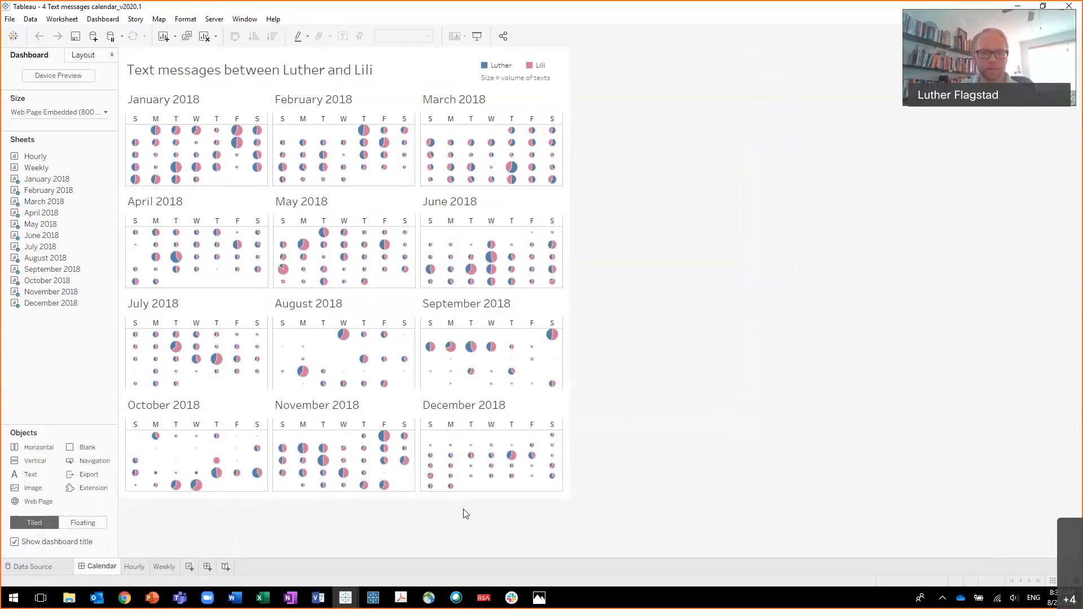
Step: View the 2018 sheet in the 5 Text messages calendar 2.0 workbook and return to the 3 Planner dashboard
mouse_move(389, 598)
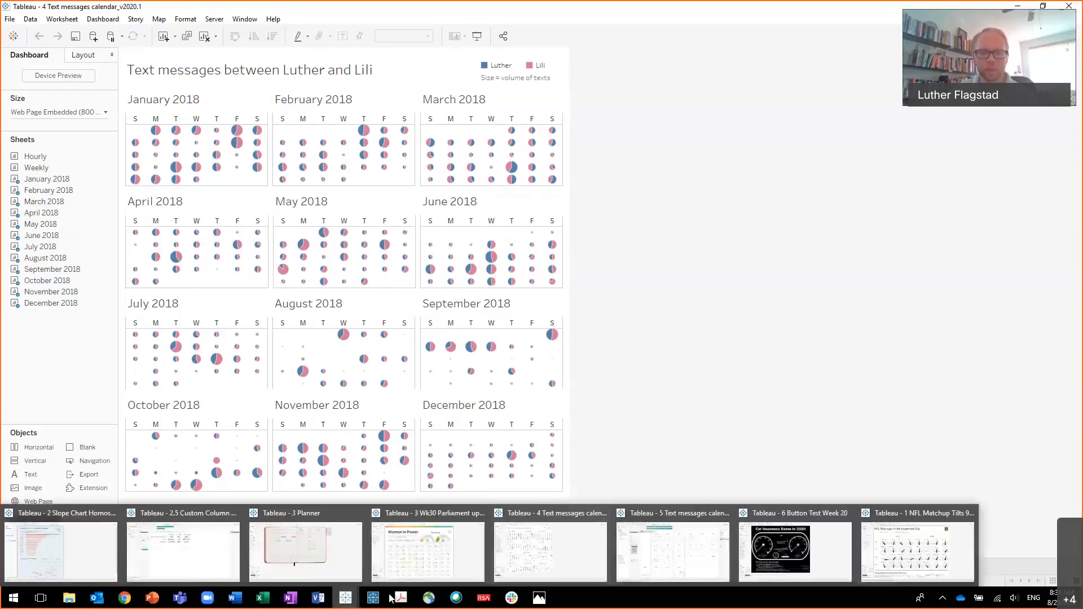
left_click(644, 567)
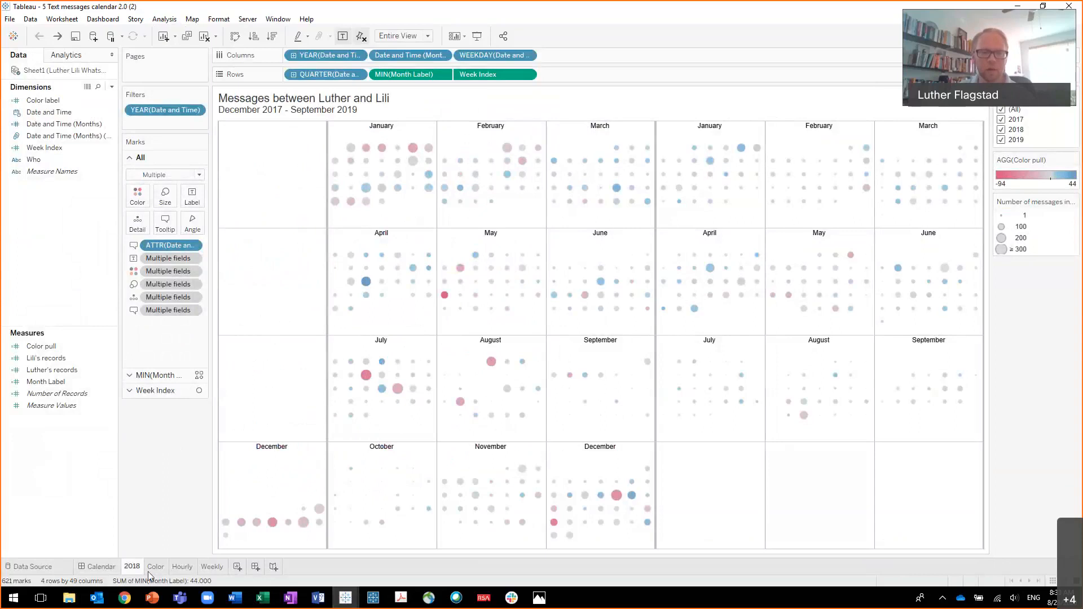
mouse_move(345, 602)
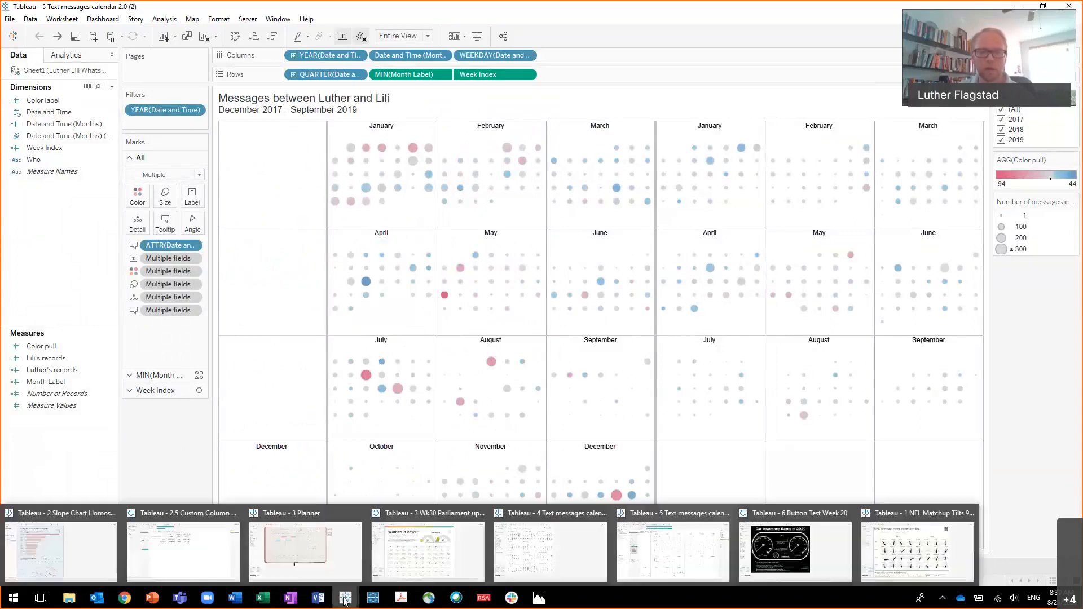
left_click(337, 574)
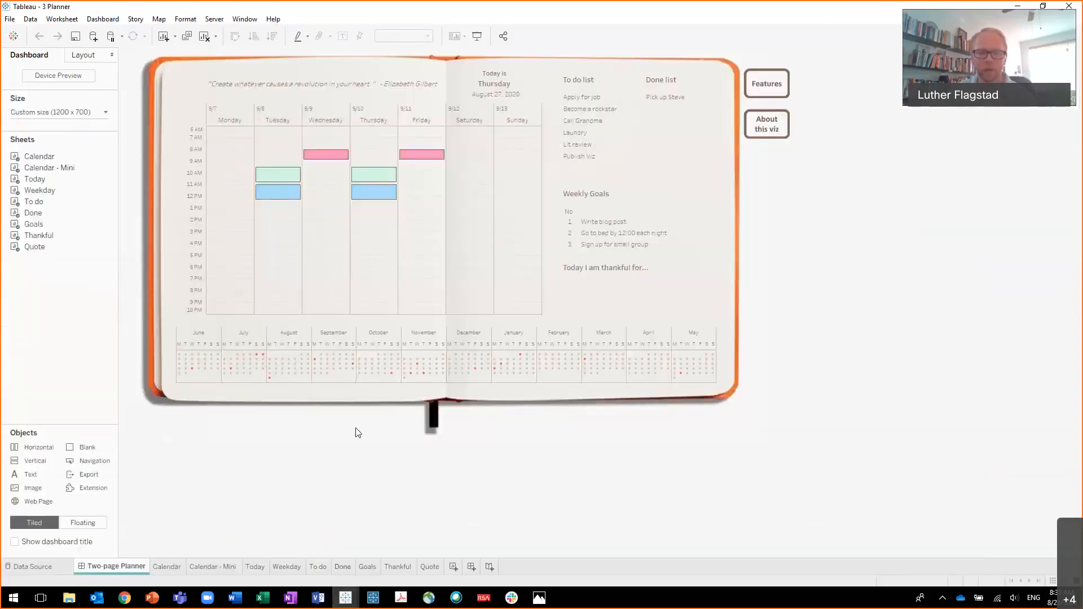
mouse_move(196, 372)
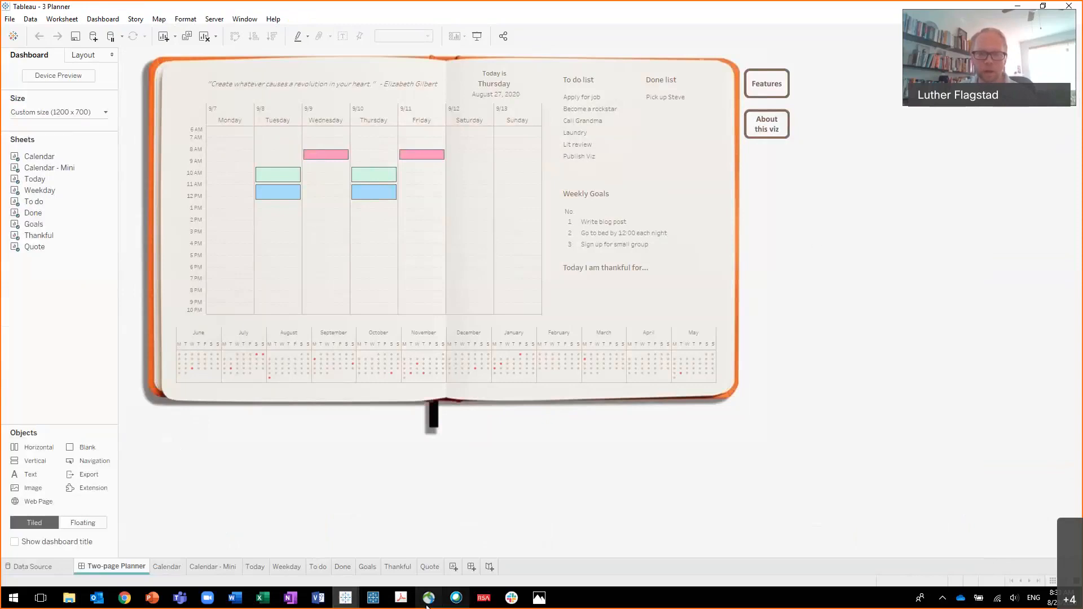
Step: Switch to the 5 Text messages calendar 2.0 workbook and remove the weekday field from Columns on the 2018 sheet
mouse_move(355, 603)
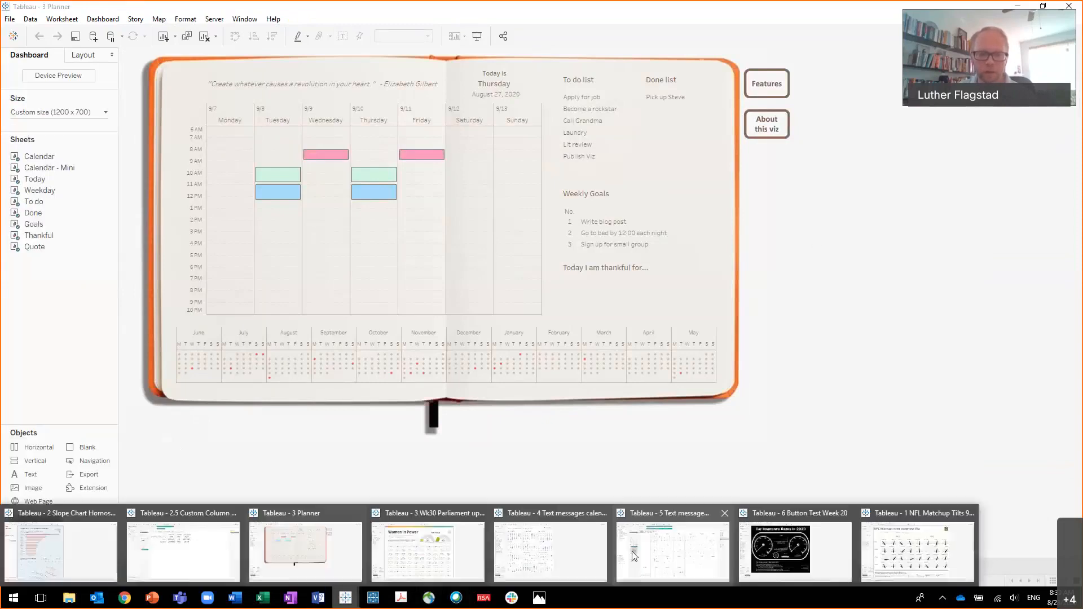
left_click(634, 556)
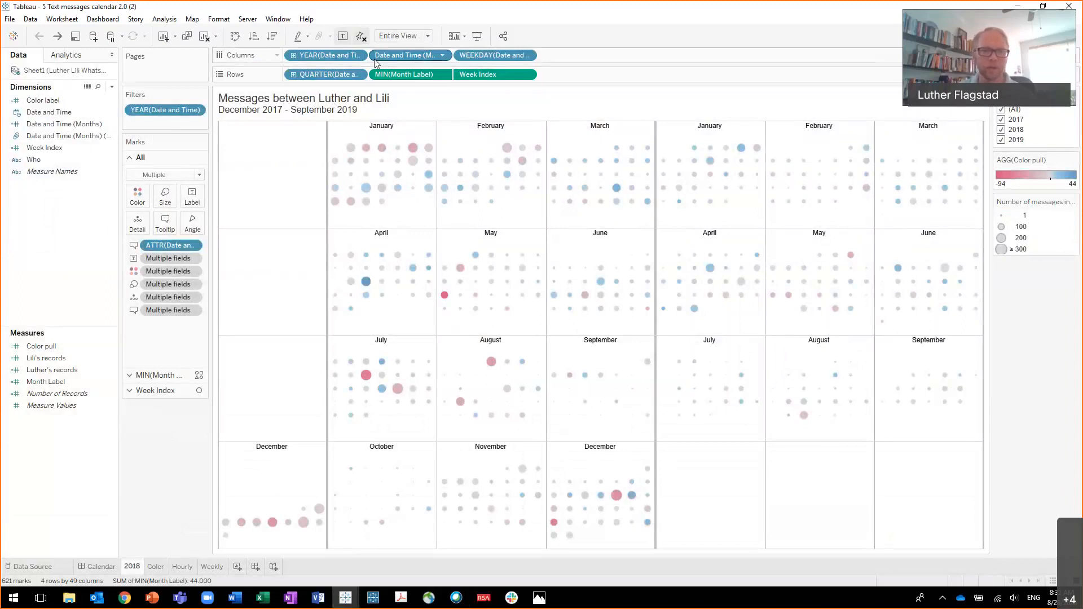
left_click_drag(480, 54, 171, 439)
mouse_move(393, 168)
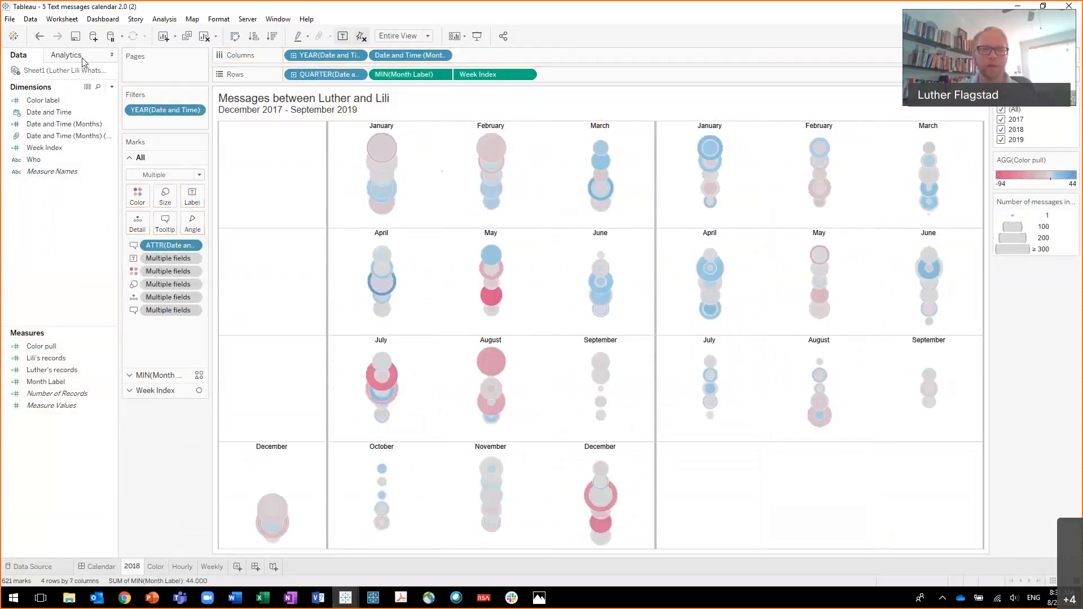
Step: Undo the weekday field's removal, and take the quarter field off Rows and the Date and Time (Months) field off Columns
left_click(40, 39)
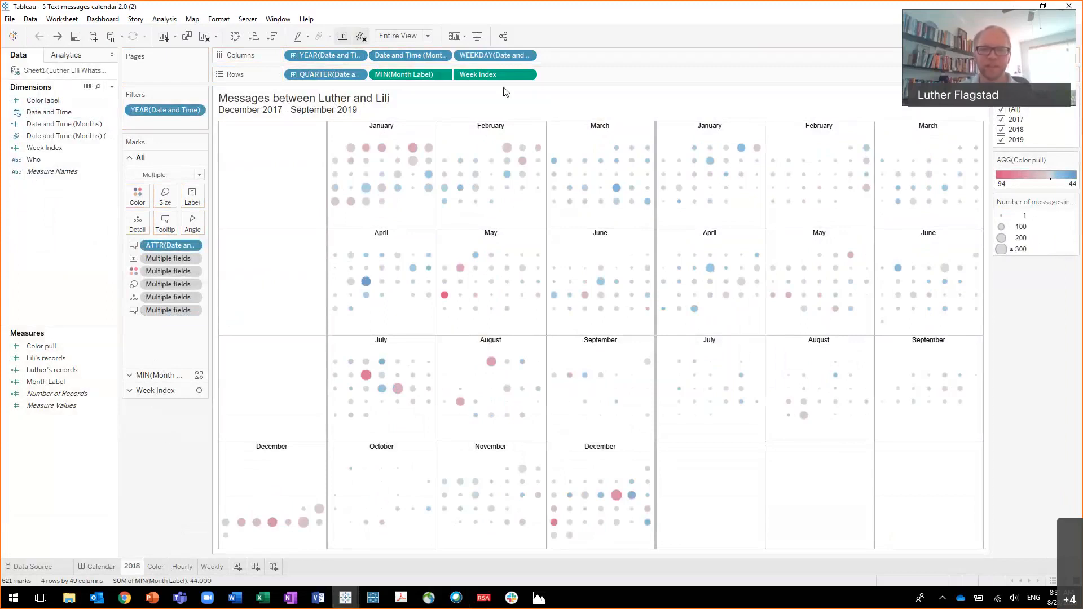
left_click_drag(326, 74, 226, 337)
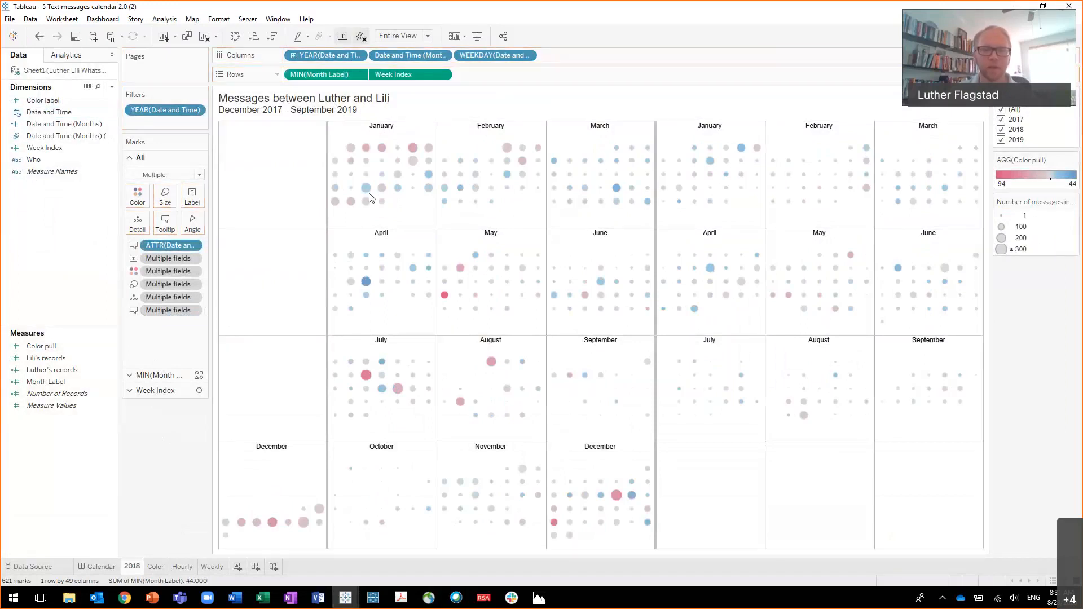
left_click_drag(395, 55, 147, 486)
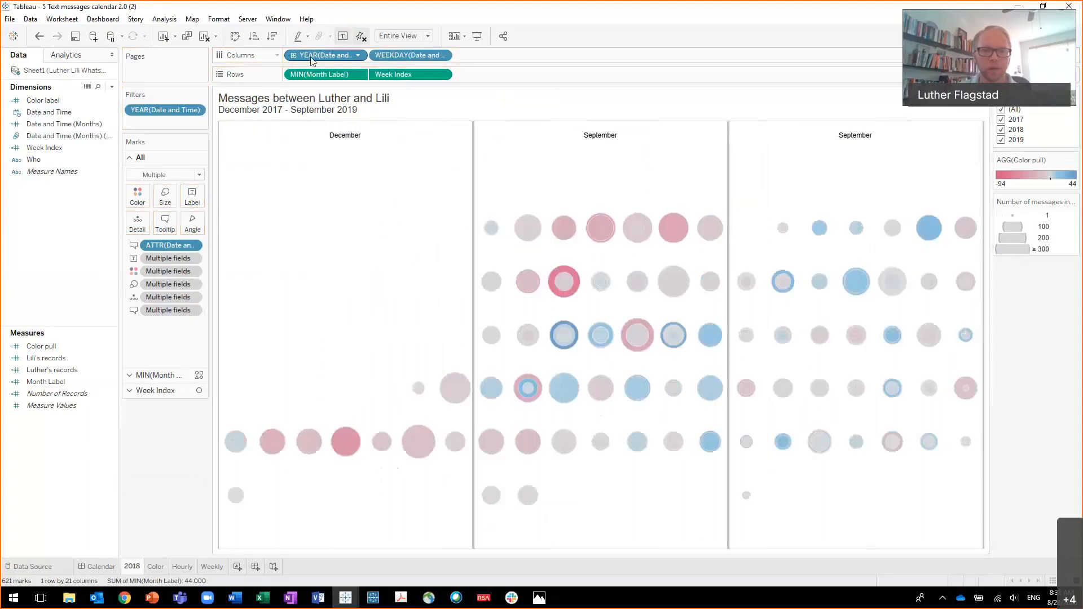
Step: Expand the year field in Columns down to quarter and month, and set the 2018 sheet's fit to Standard
left_click(293, 56)
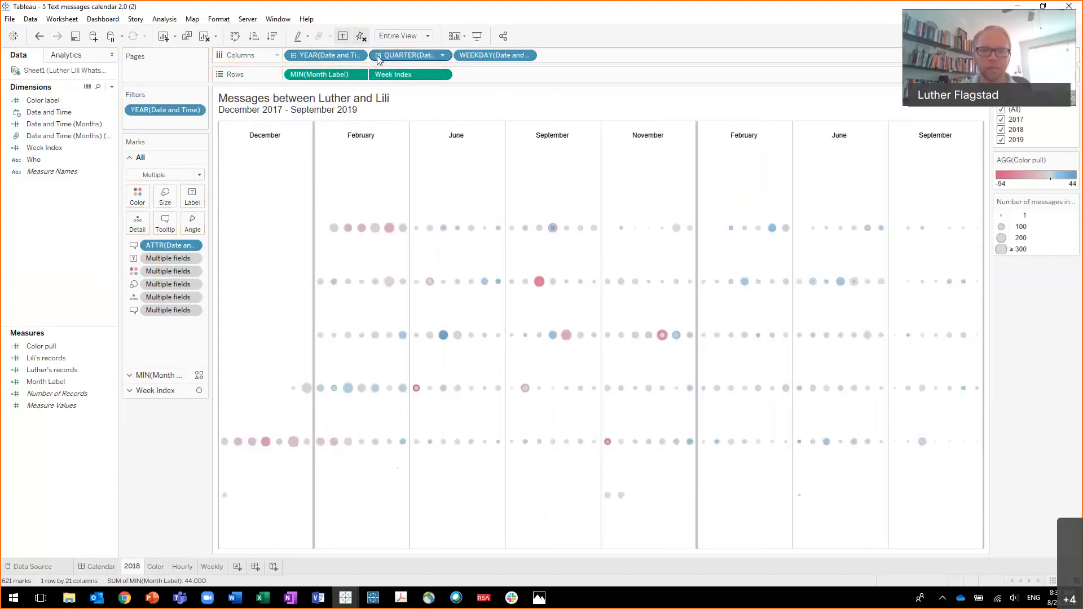
left_click(377, 55)
left_click(401, 35)
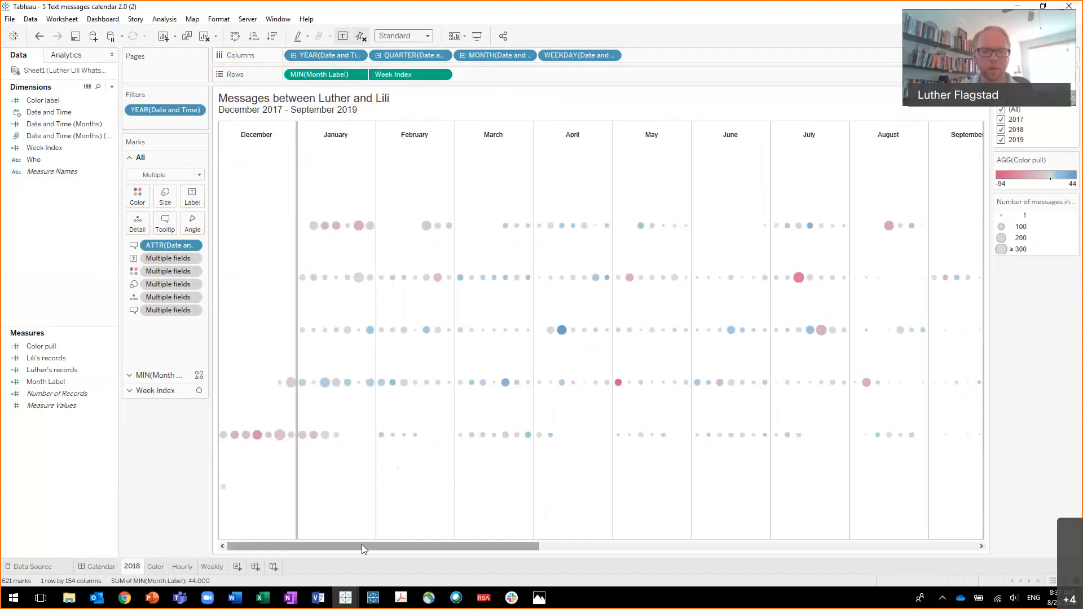
left_click_drag(361, 544, 172, 499)
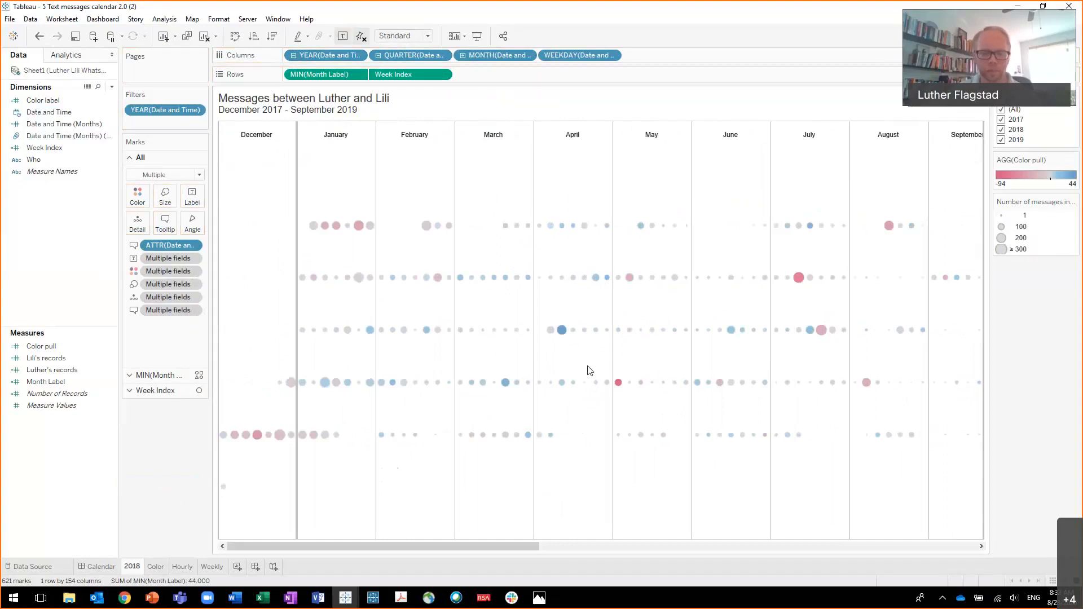
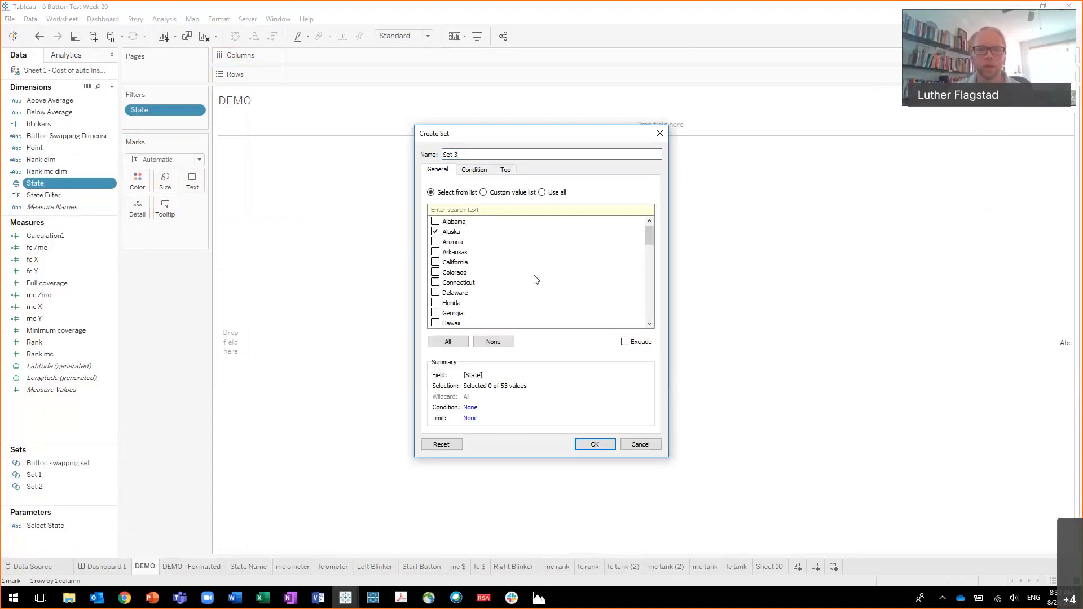
Step: Confirm the State set Set 3 with Alaska selected, and build the DEMO sheet with Set 3 on Columns and State as text
left_click(595, 444)
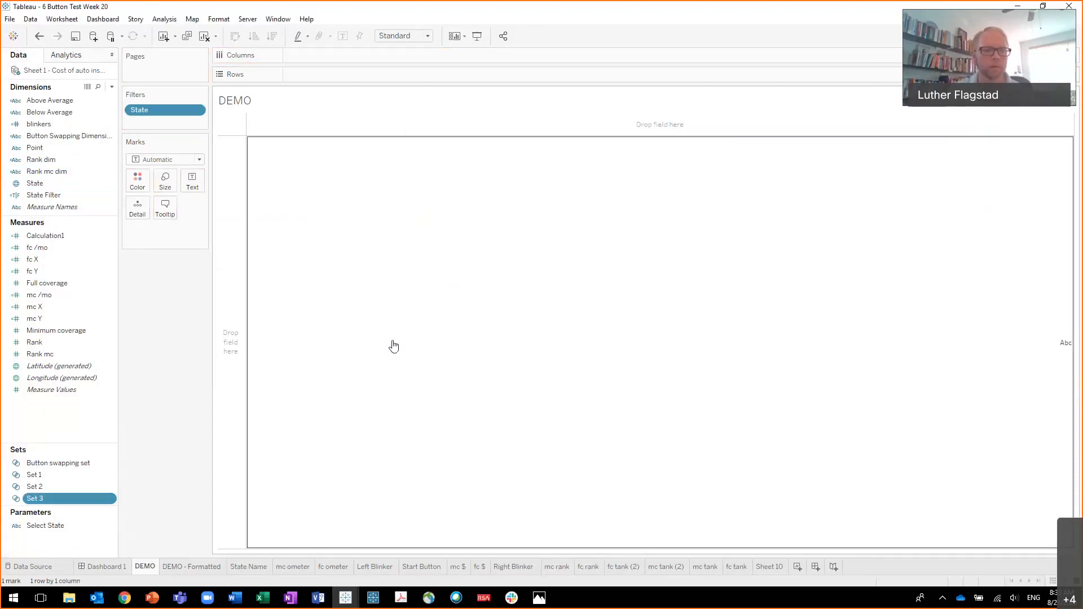
left_click_drag(46, 501, 341, 61)
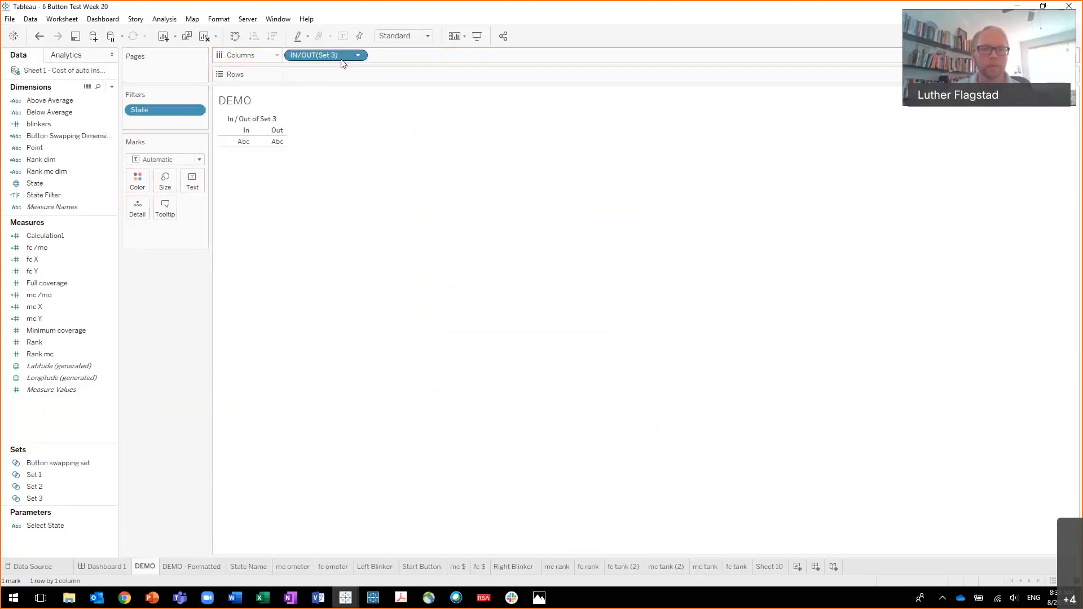
left_click_drag(40, 190, 191, 186)
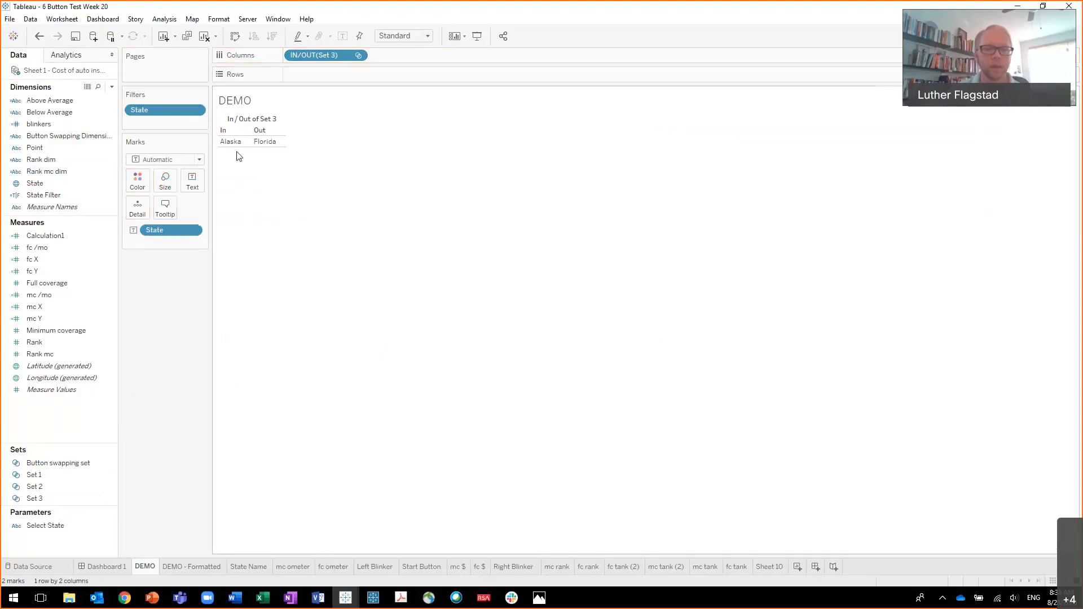
mouse_move(272, 151)
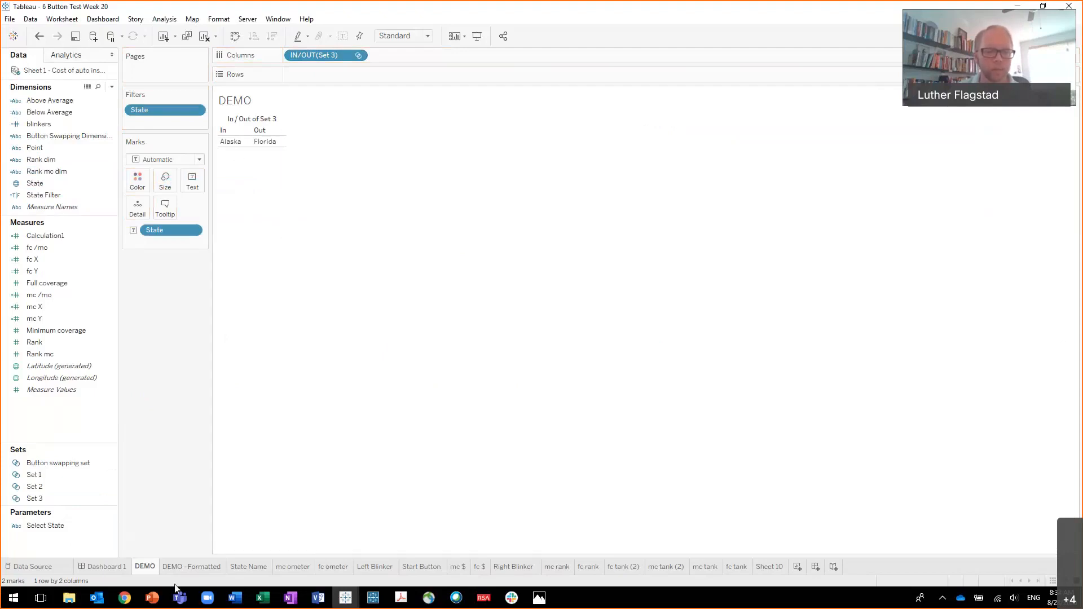
Step: Open the DEMO - Formatted sheet and create a new dashboard next to it
left_click(192, 567)
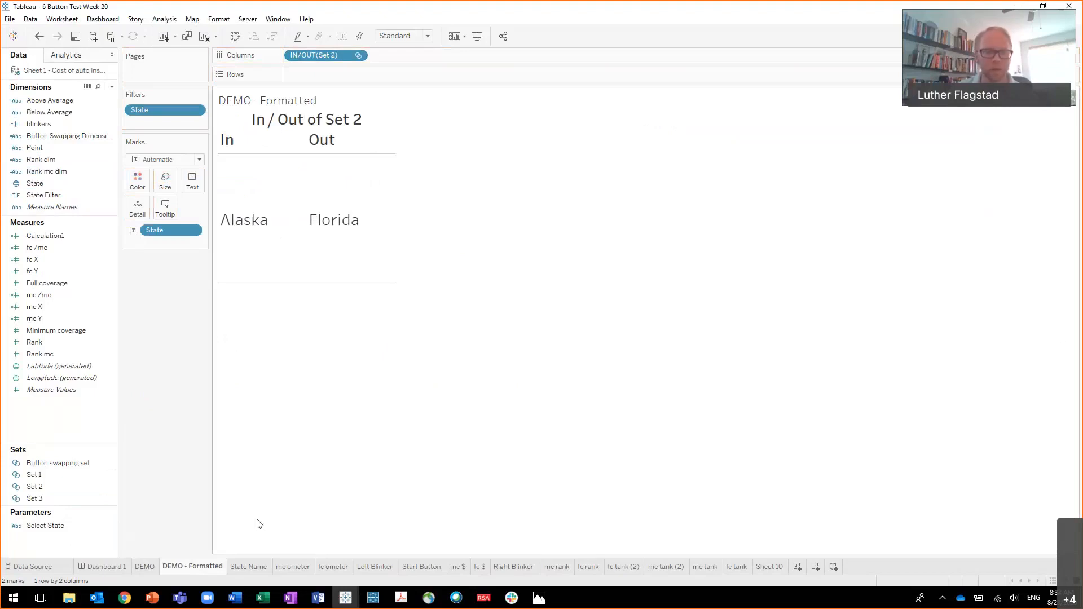
mouse_move(207, 570)
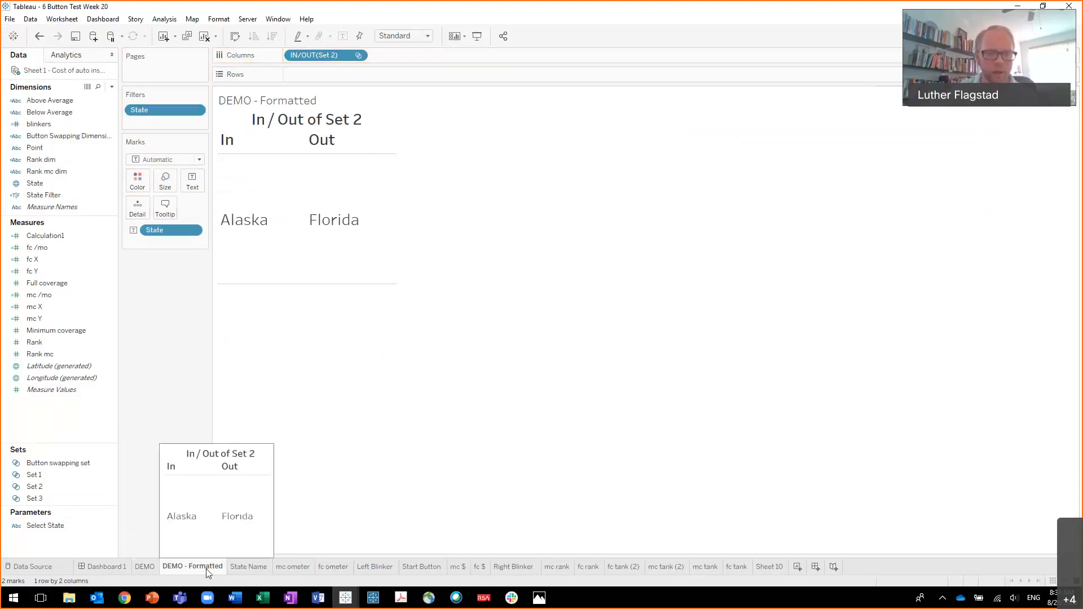
right_click(205, 569)
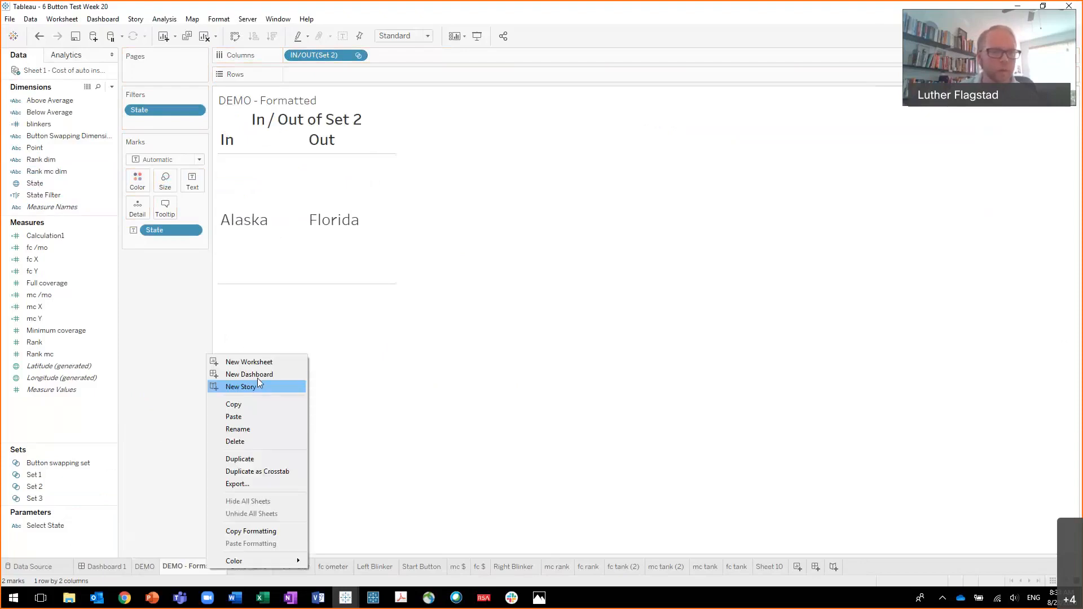
left_click(257, 375)
Step: Place the DEMO - Formatted sheet floating on the dashboard, enlarge it and set its fit to Entire View
left_click_drag(53, 194, 284, 192)
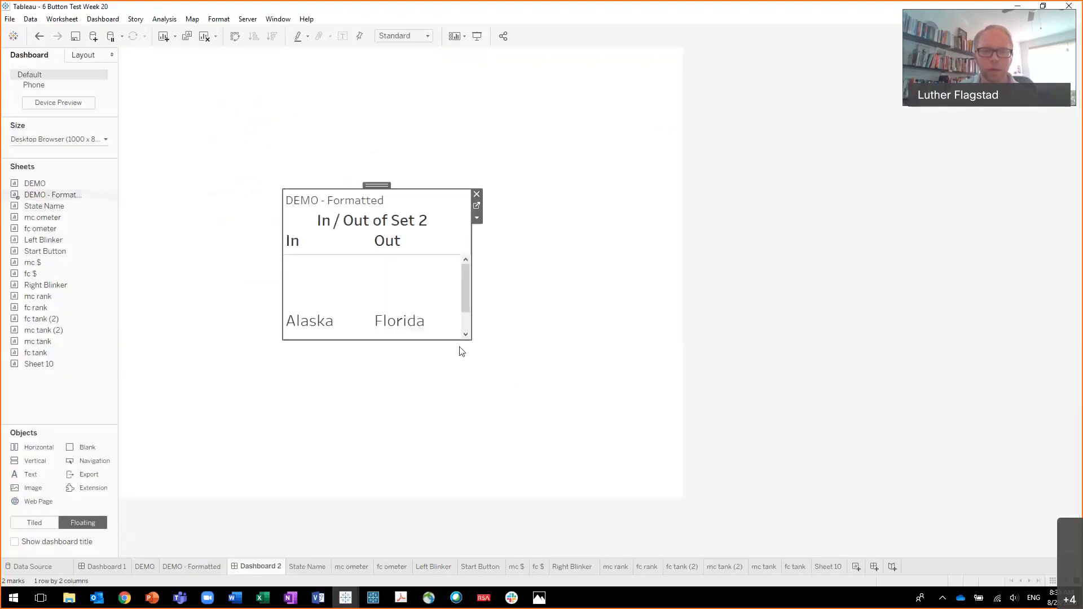
left_click_drag(471, 340, 563, 425)
left_click(383, 39)
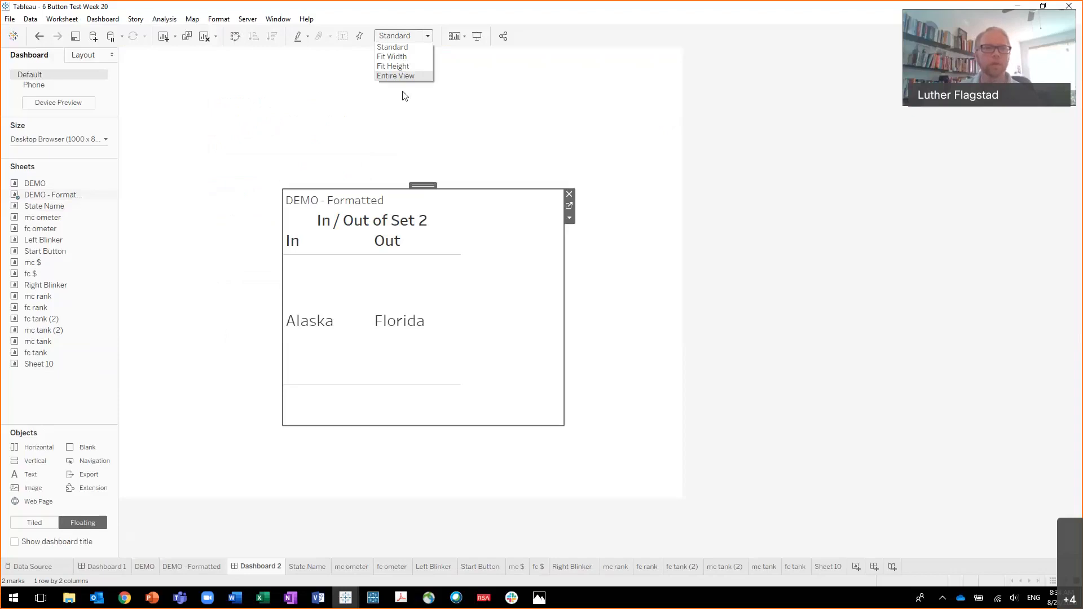
left_click(397, 76)
Step: Add a set action on DEMO - Formatted that runs on Select, targets Set 2 and keeps set values when the selection is cleared
left_click(102, 18)
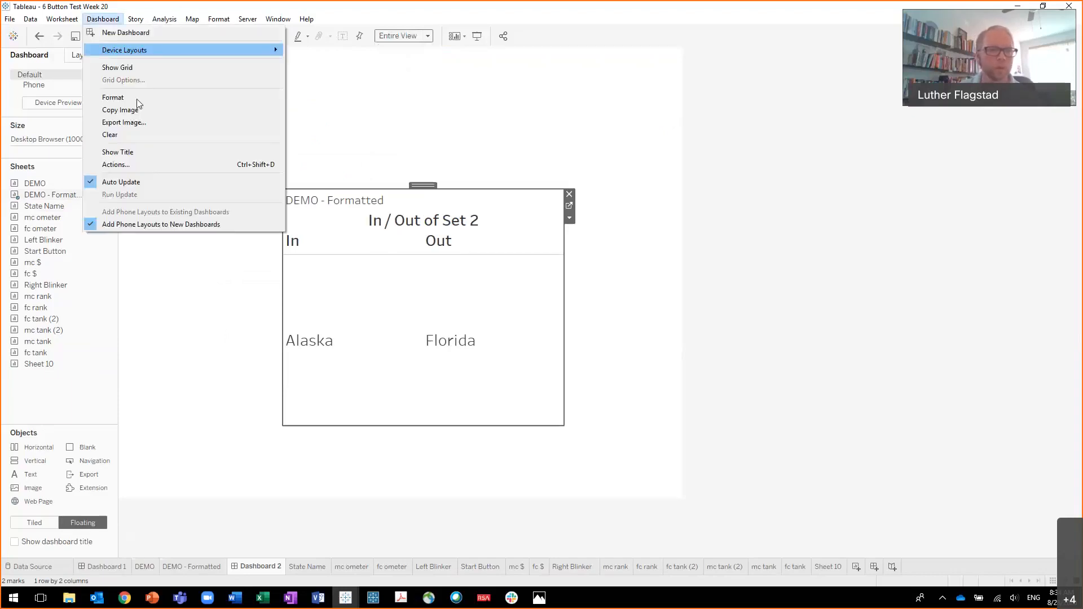
left_click(126, 167)
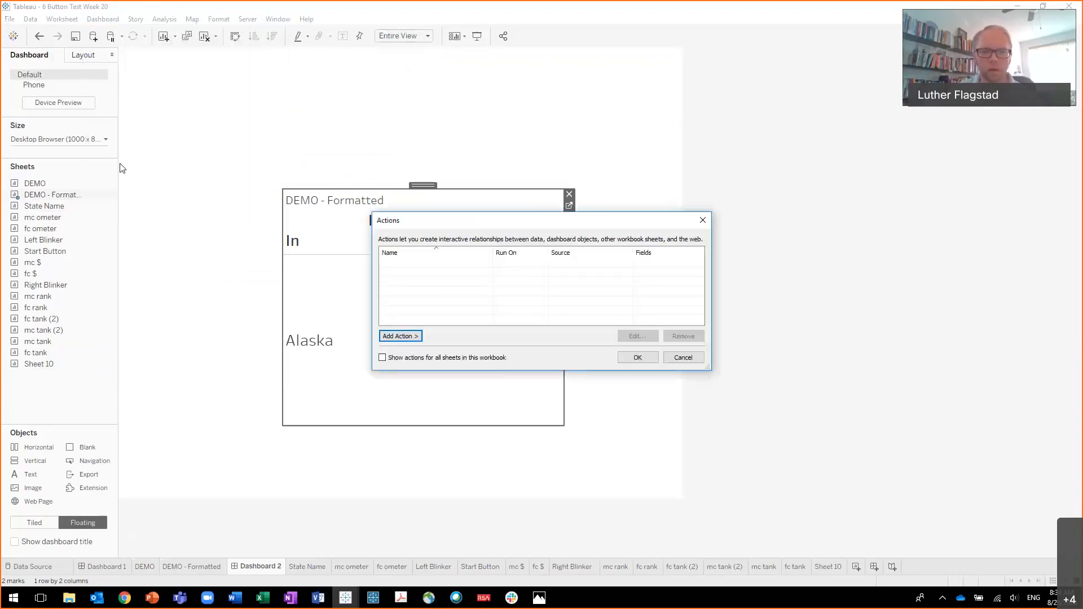
left_click(405, 337)
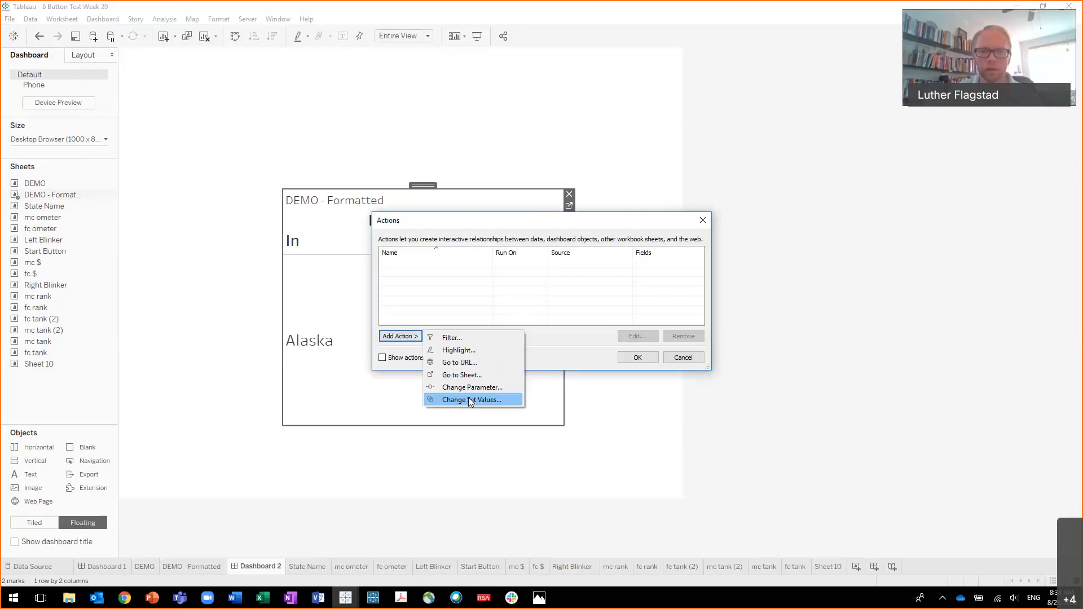
left_click(468, 399)
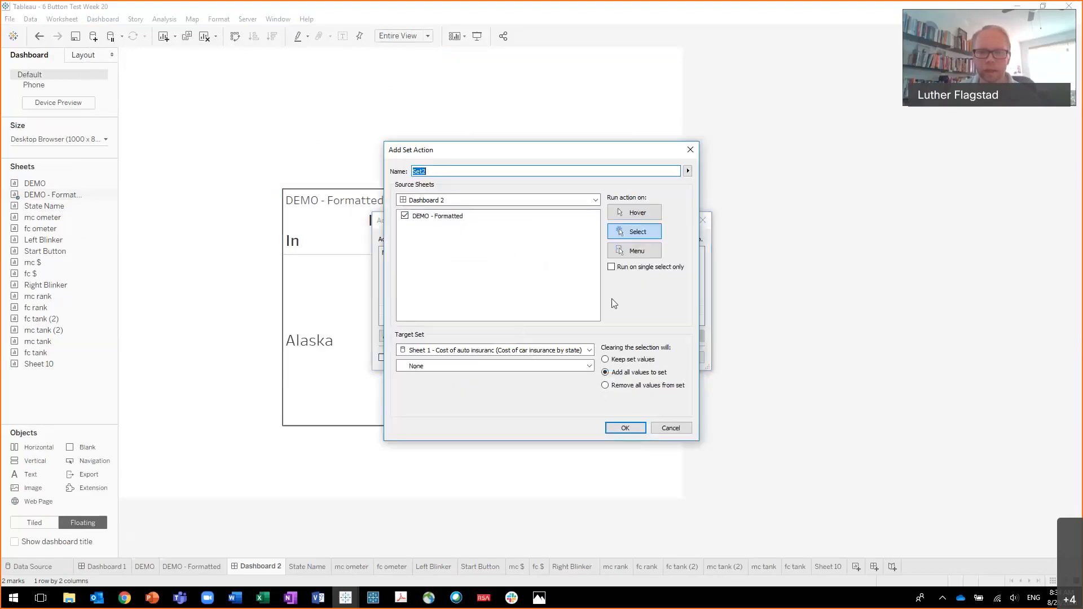
left_click(532, 368)
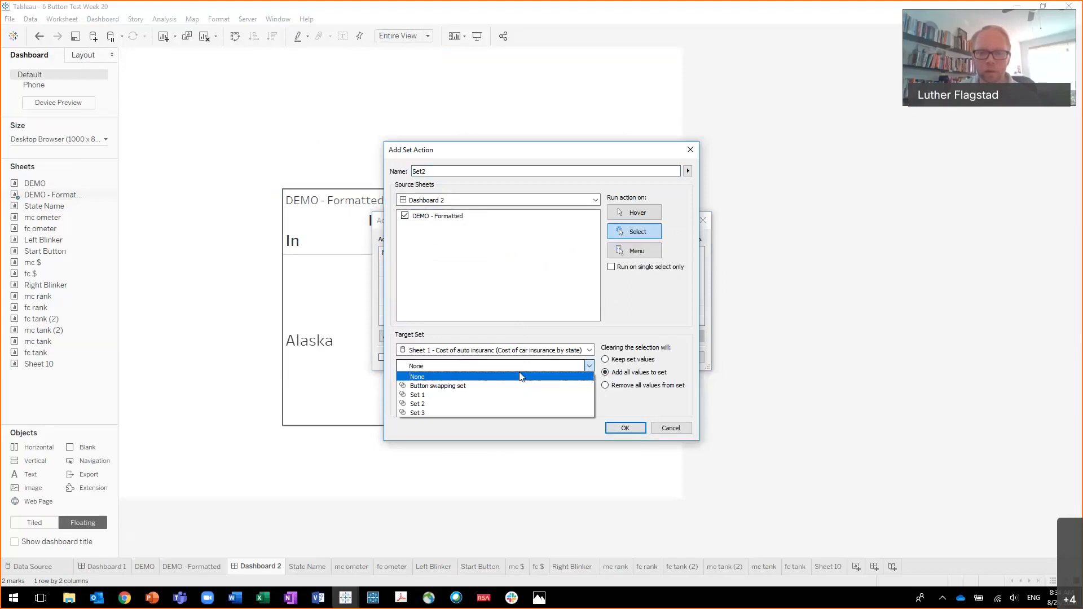
left_click(536, 403)
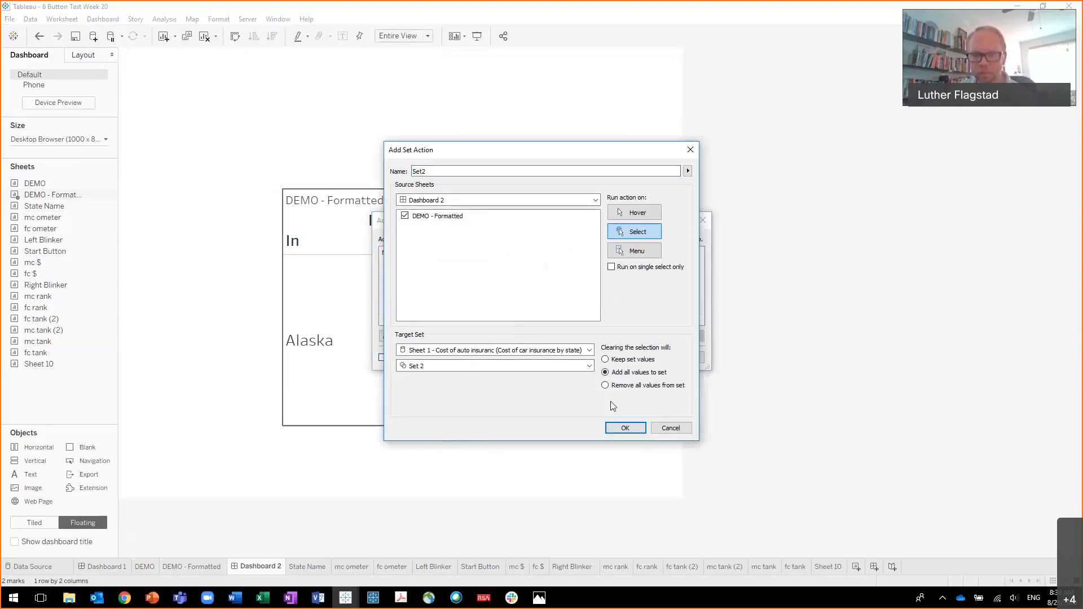
left_click(633, 360)
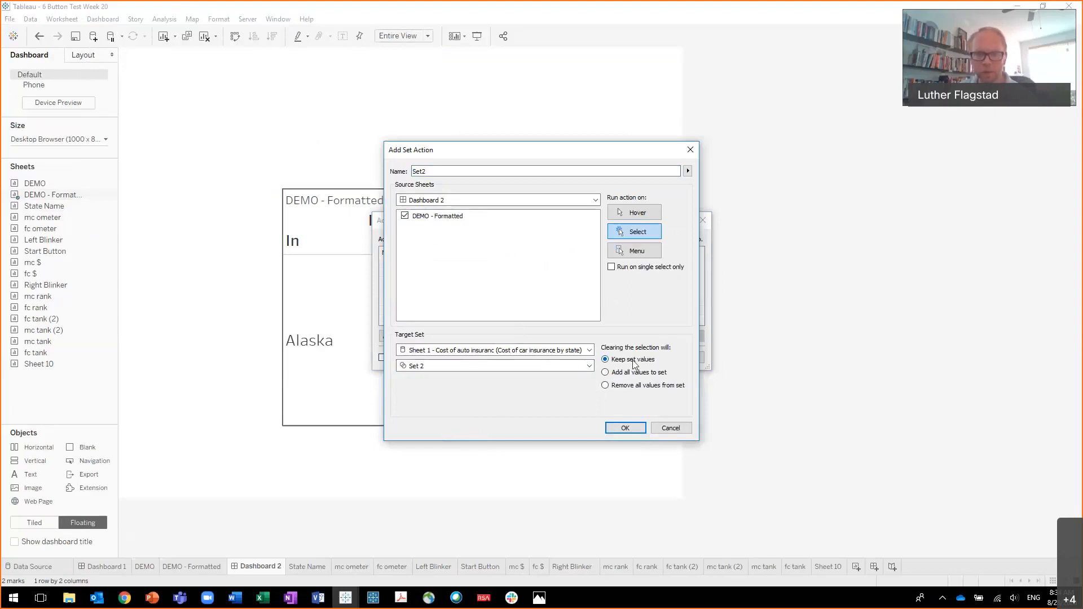
left_click(624, 428)
left_click(646, 362)
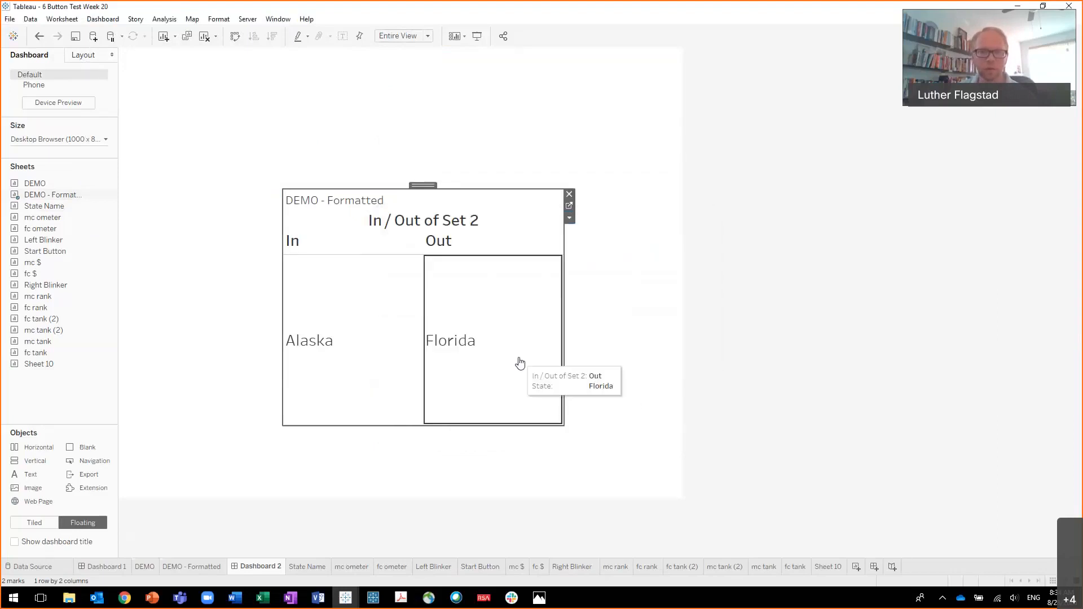
Step: Test the set action by repeatedly selecting the state in the Out column of the dashboard's DEMO - Formatted view
left_click(502, 366)
left_click(485, 368)
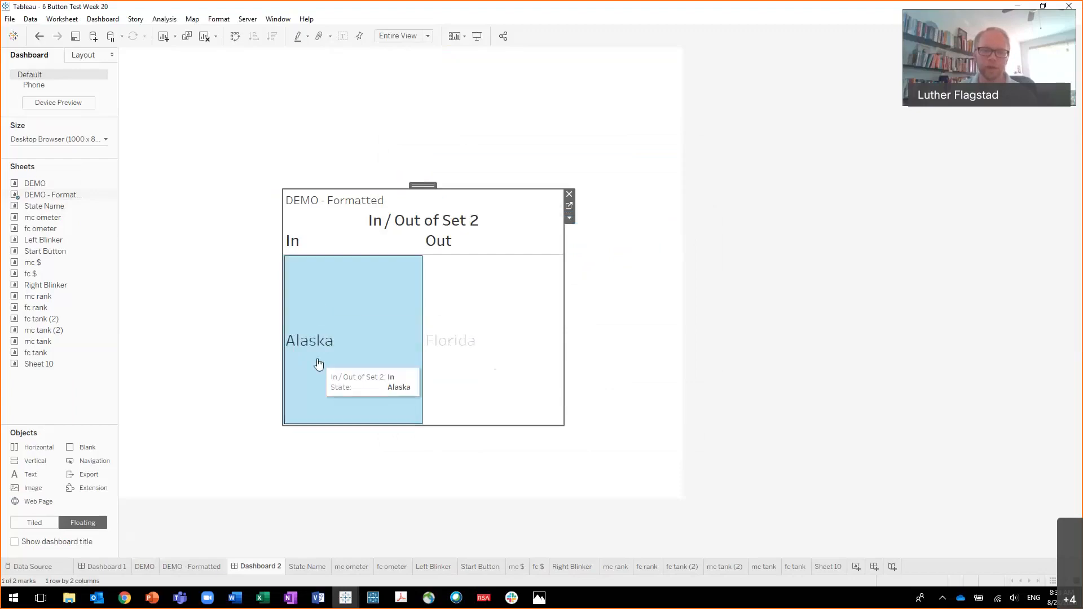
left_click(479, 360)
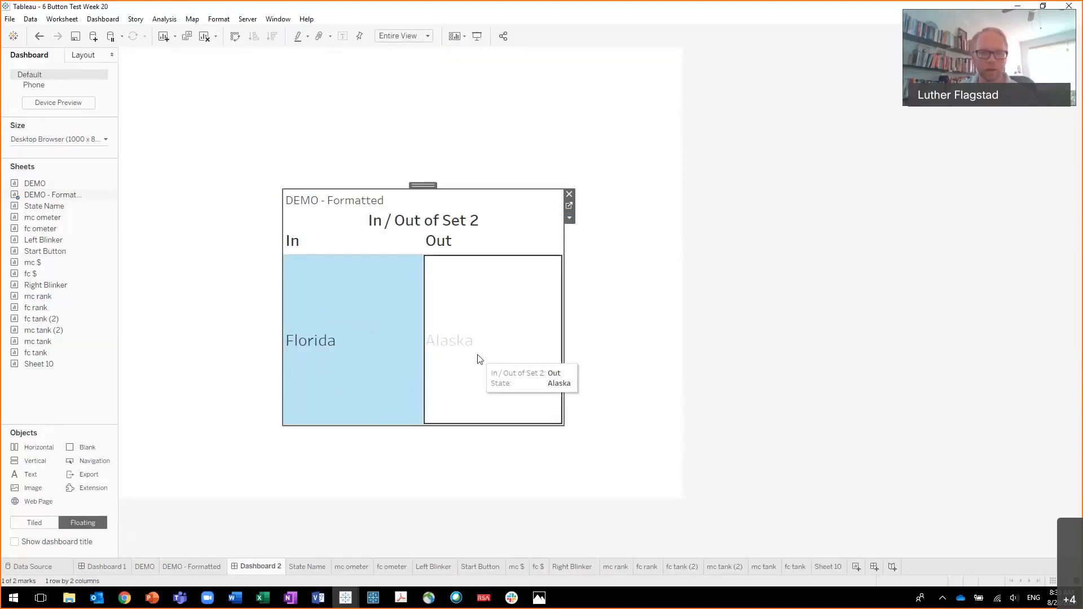
left_click(399, 380)
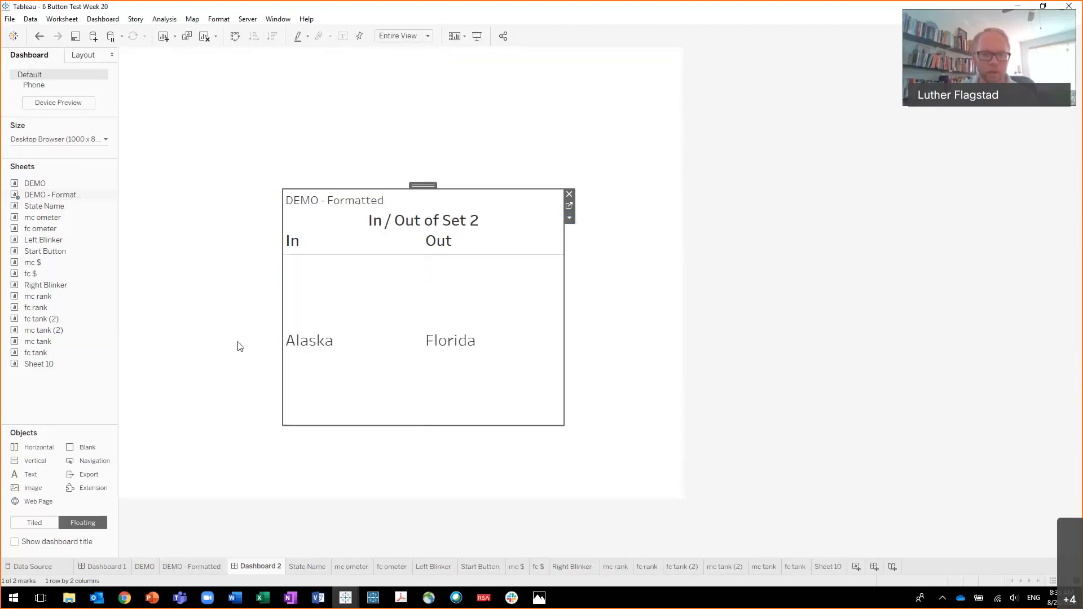
Step: Hide the In column of the set view and display State as shapes on the DEMO - Formatted sheet
right_click(294, 249)
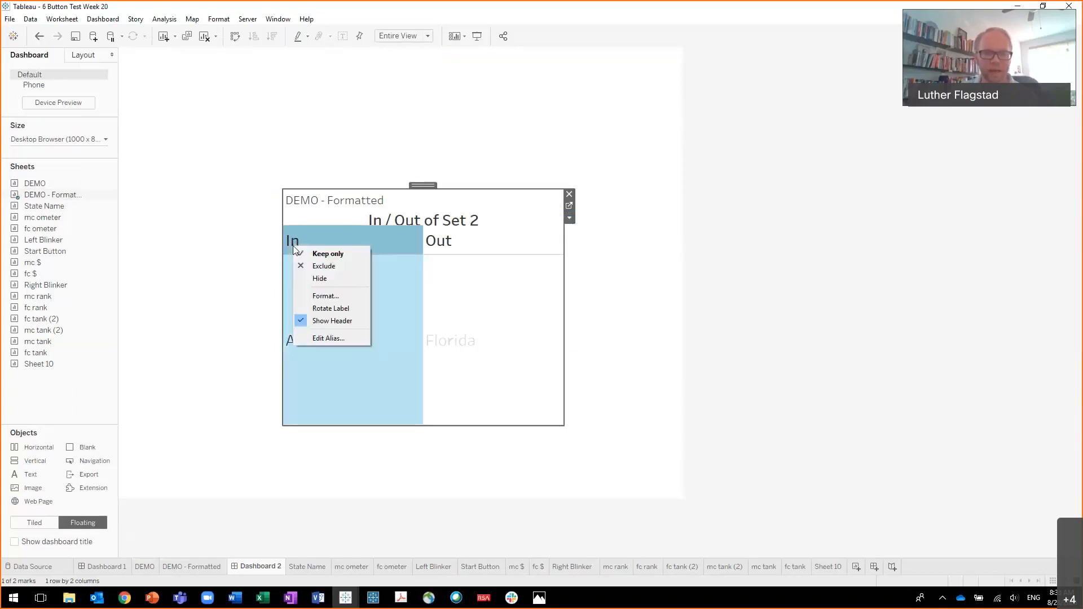
left_click(329, 278)
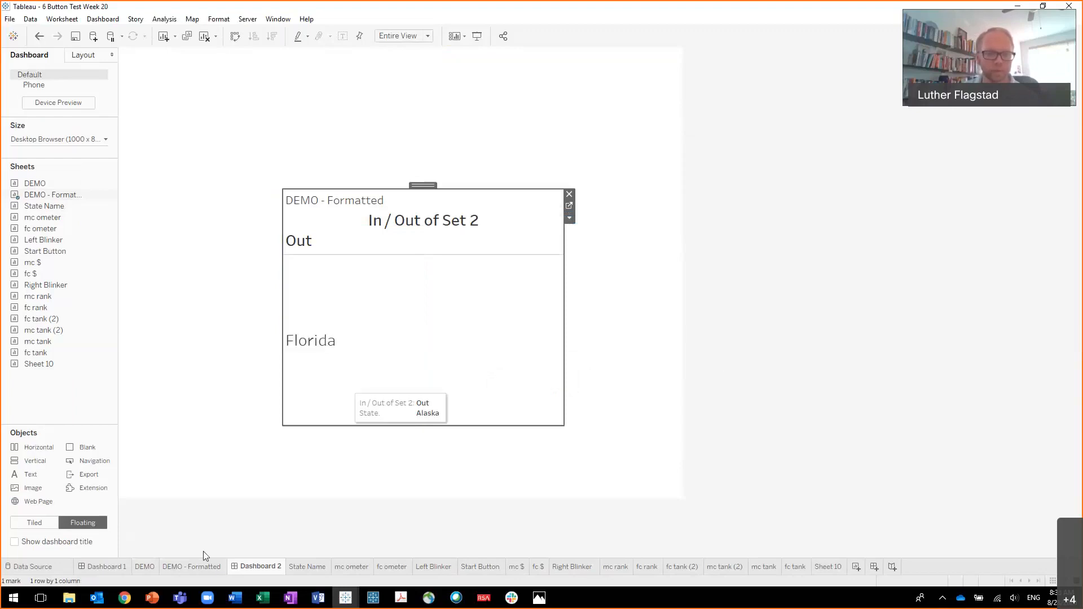
left_click(148, 565)
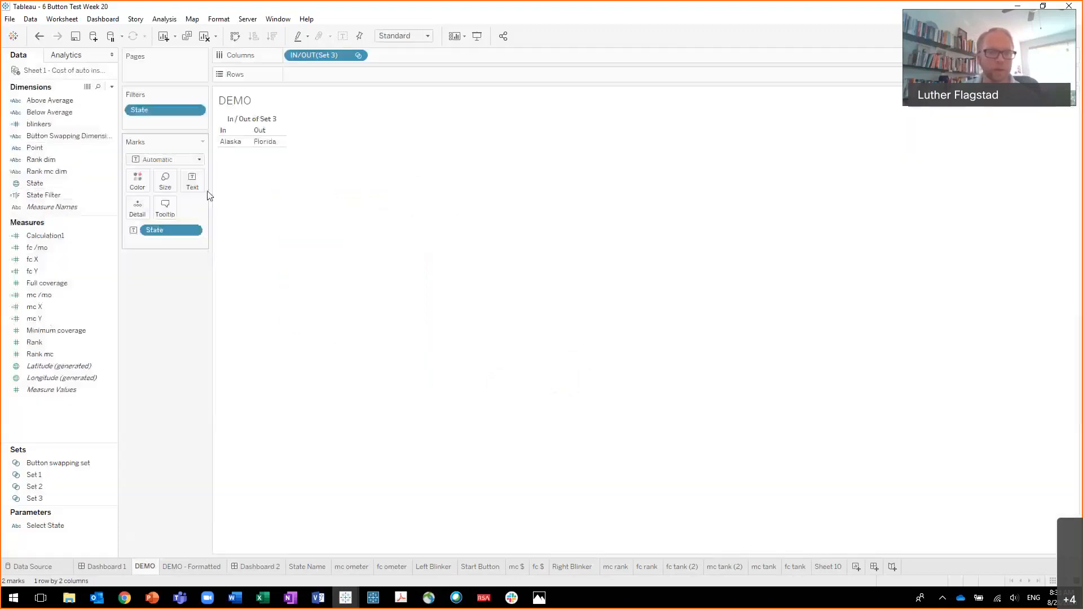
left_click(190, 160)
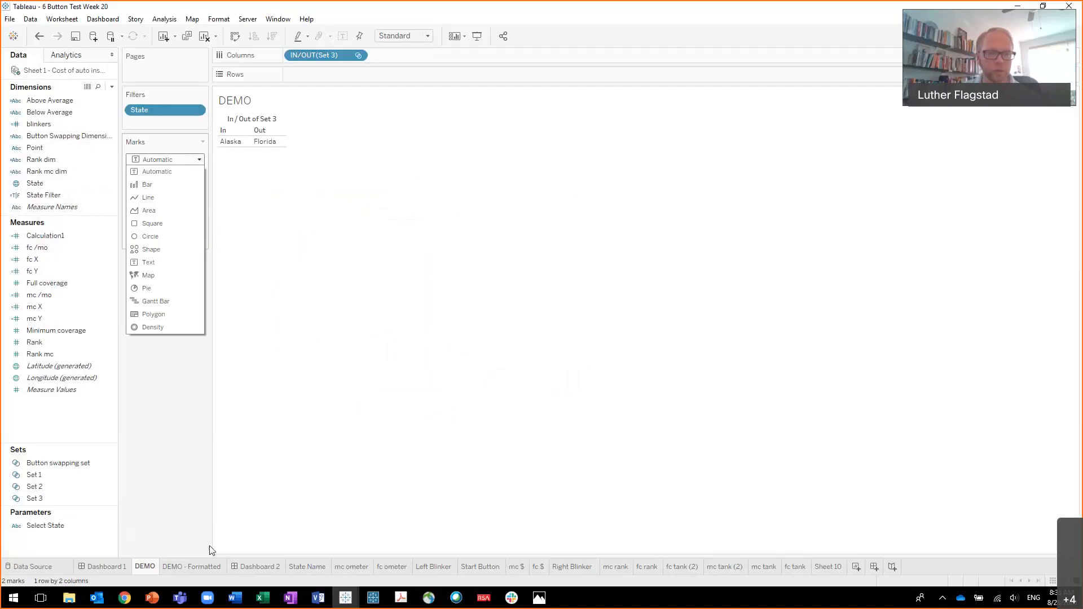
left_click(195, 565)
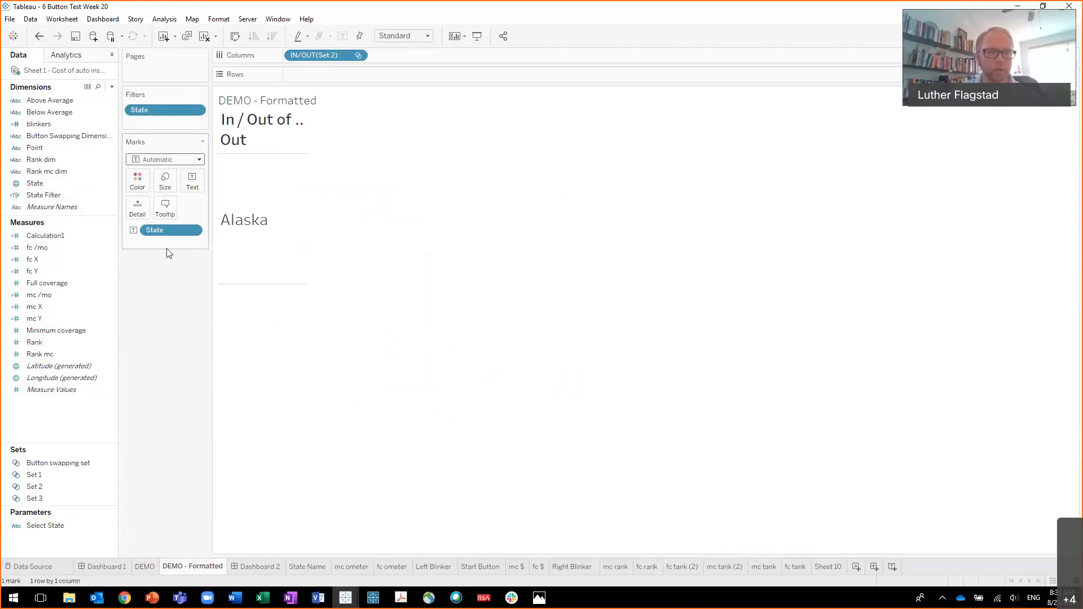
left_click_drag(171, 238, 198, 208)
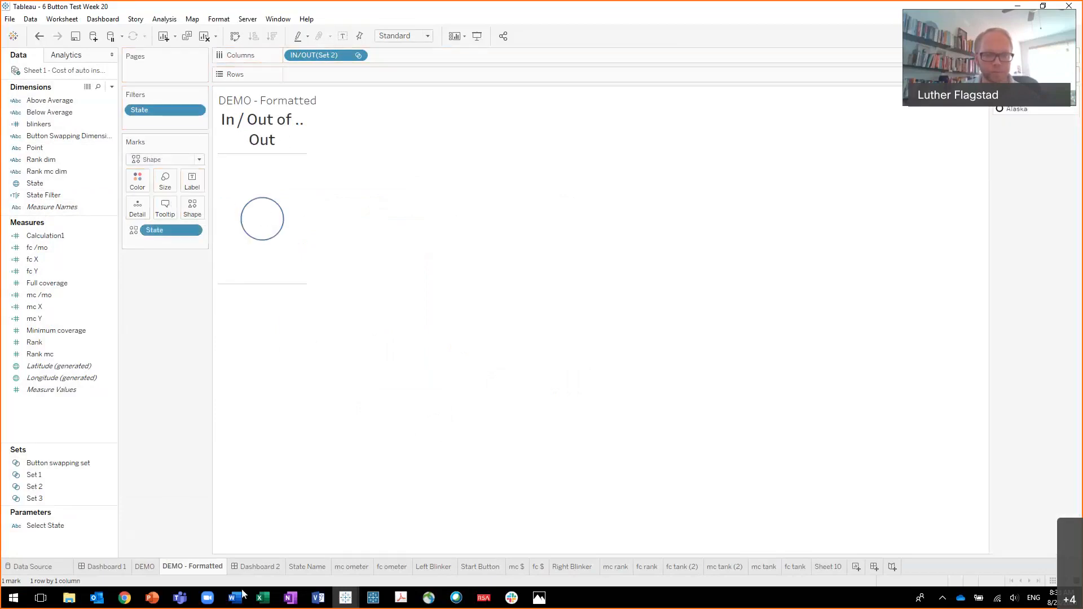
Step: Return to Dashboard 2 and test the button swap by selecting the displayed shape
left_click(259, 566)
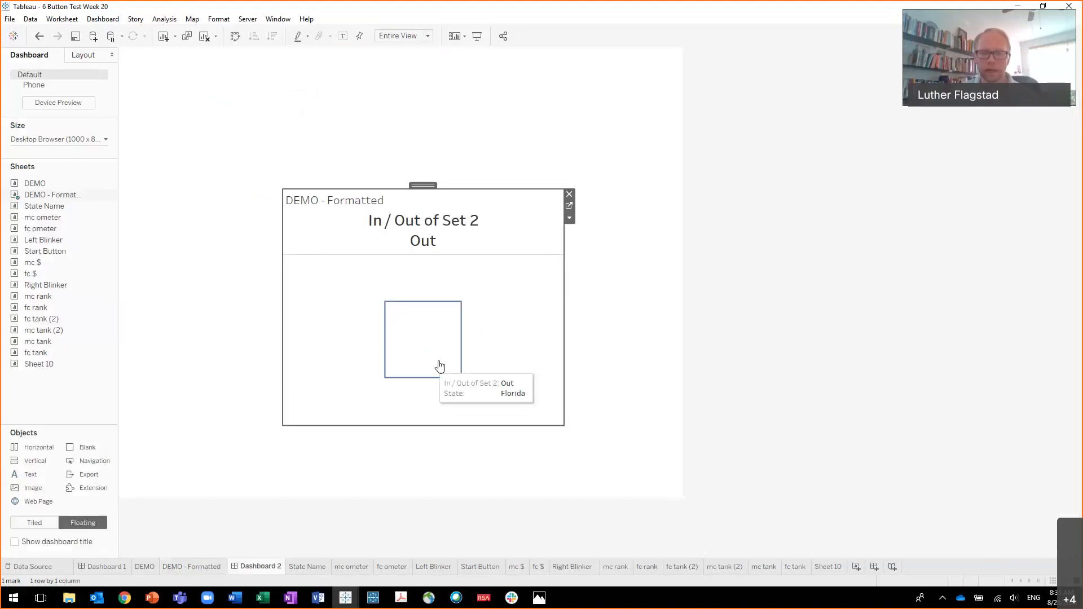
left_click(458, 363)
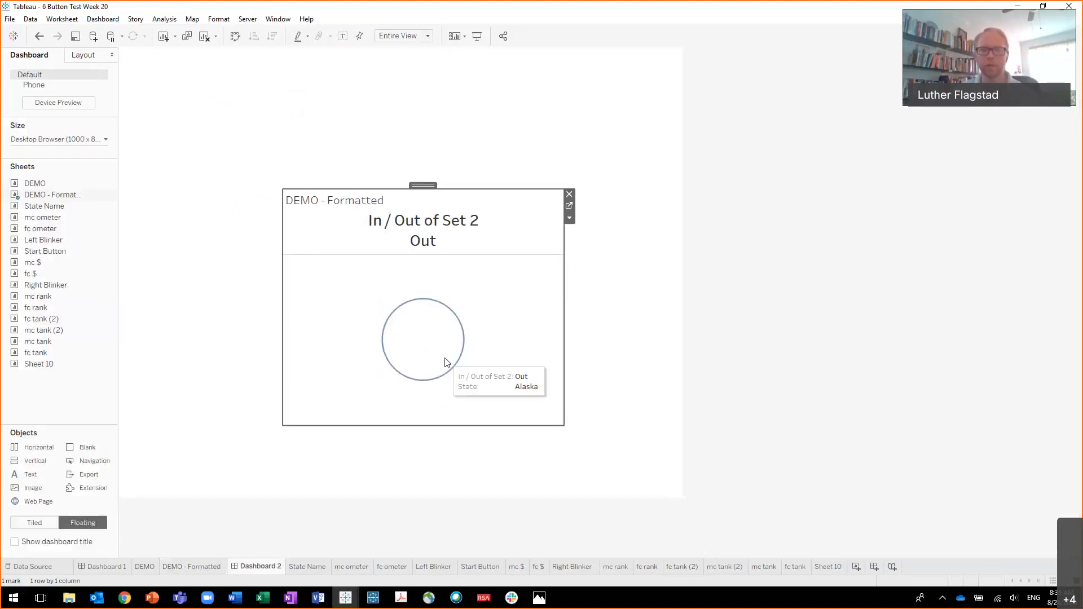
Step: Select the displayed shape on Dashboard 2 repeatedly to swap between the circle and the square
left_click(446, 362)
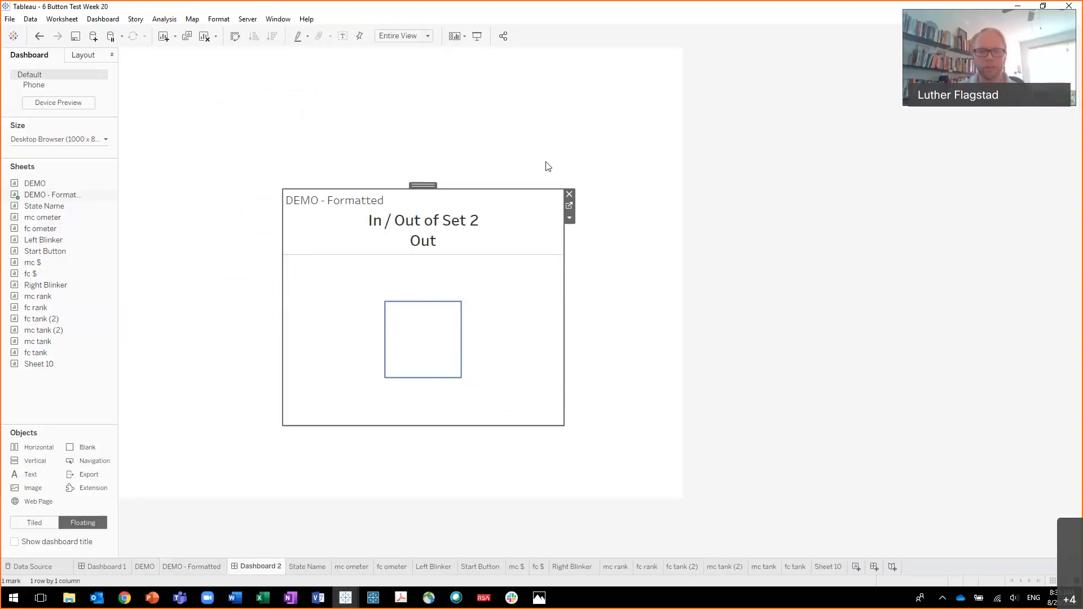
left_click(425, 367)
left_click(408, 299)
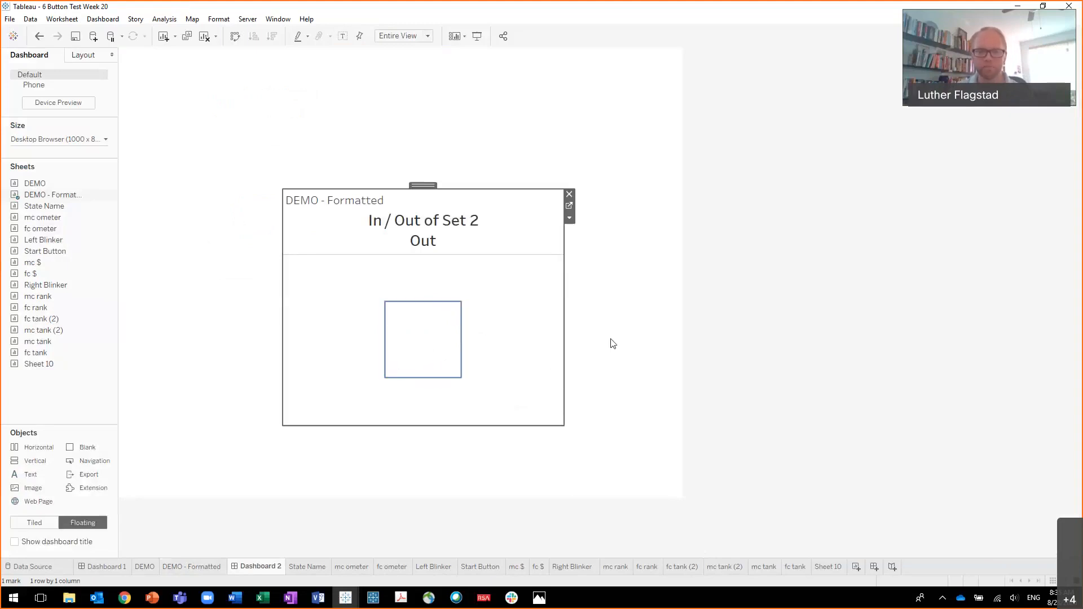
Step: Minimize the 6 Button Test workbook, switch to Chrome and bring up the A-Maze Me viz on Tableau Public
left_click(1019, 7)
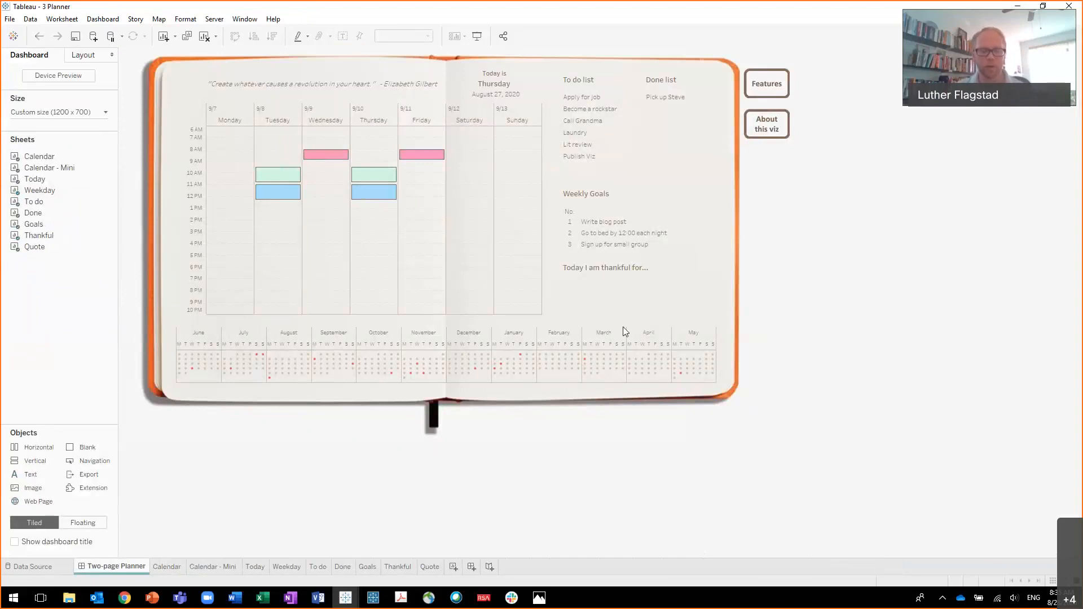
left_click(123, 599)
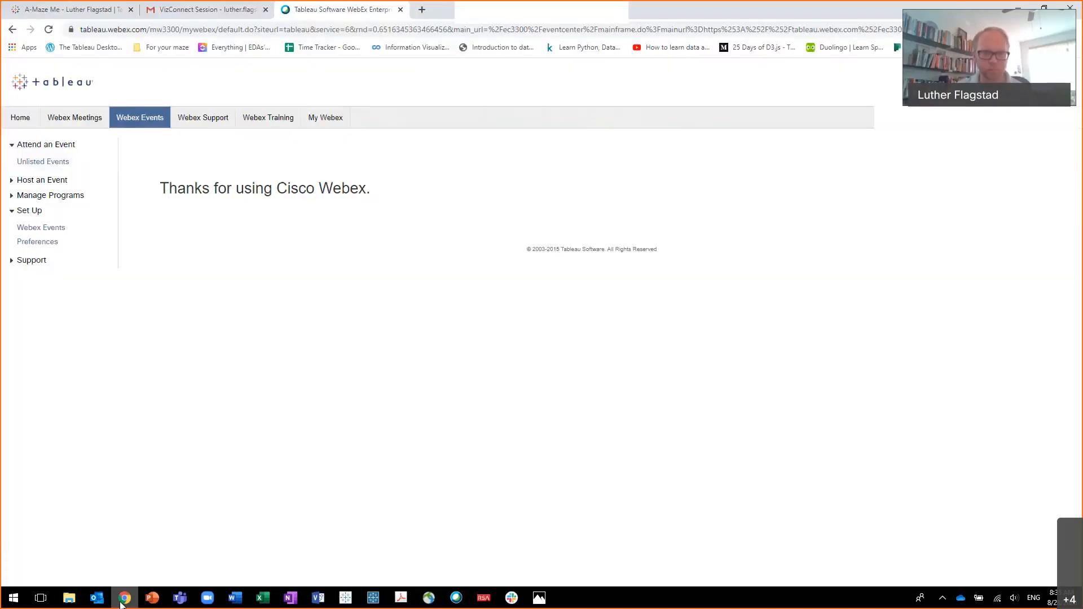
left_click(66, 10)
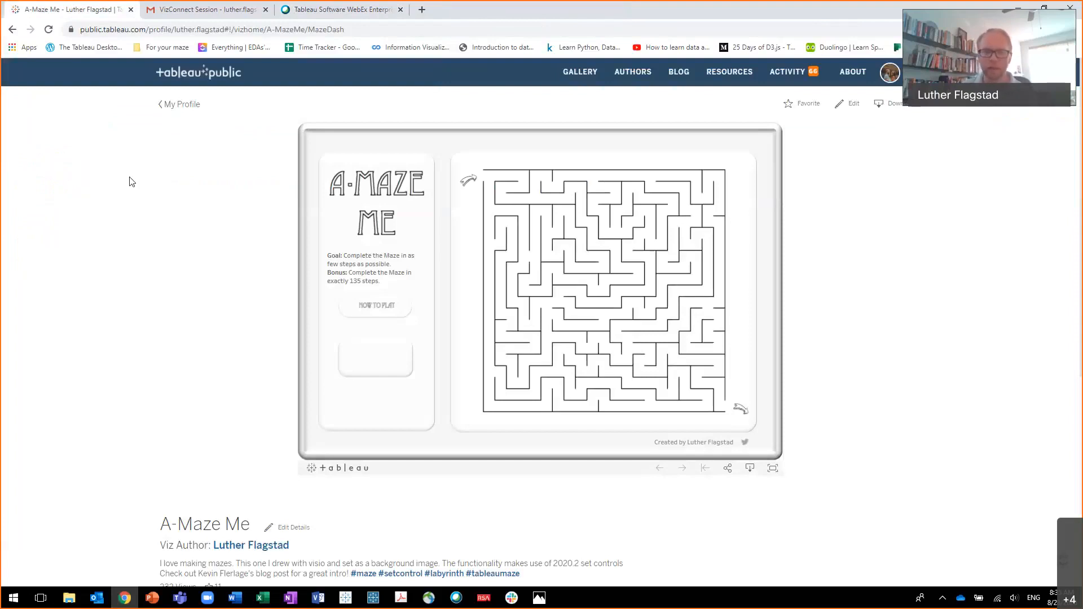
Step: View the Single Line Maze.PNG image in Photos, and return to the A-Maze Me viz to mark the maze's starting cell
left_click(540, 599)
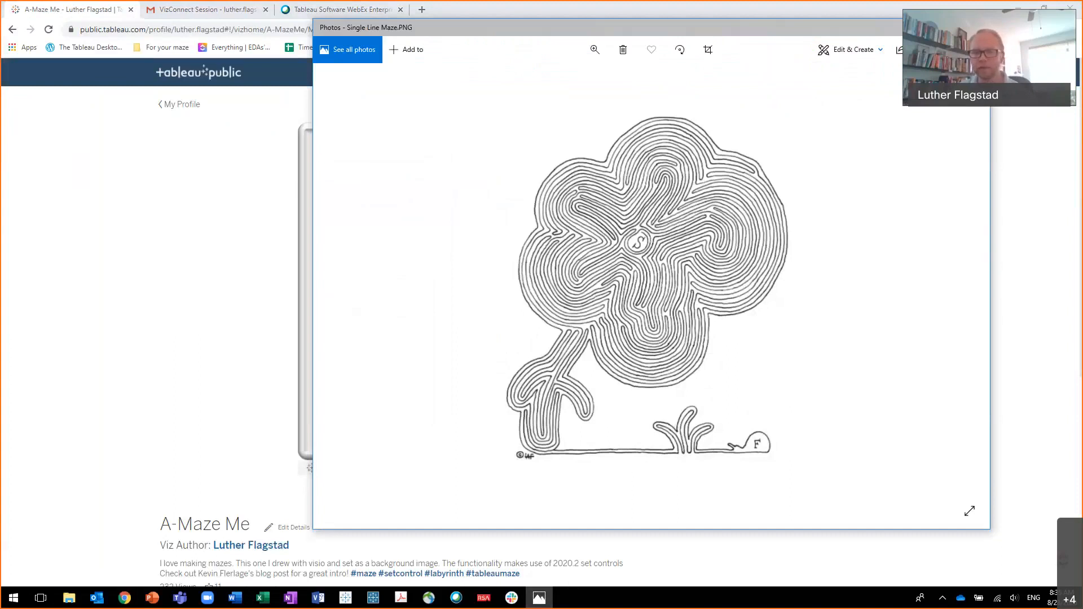
left_click(925, 27)
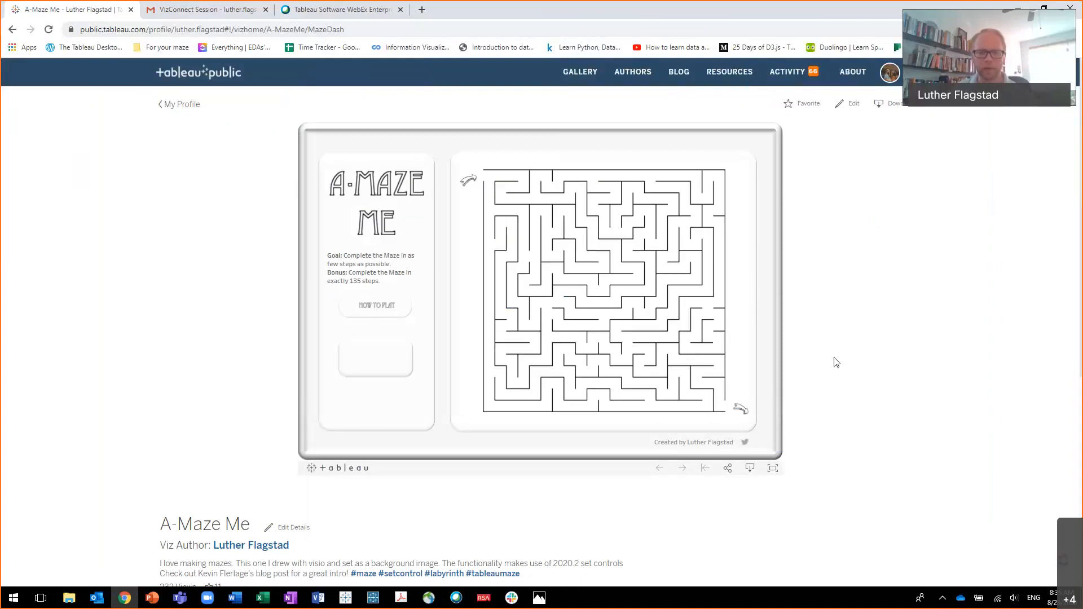
left_click(493, 183)
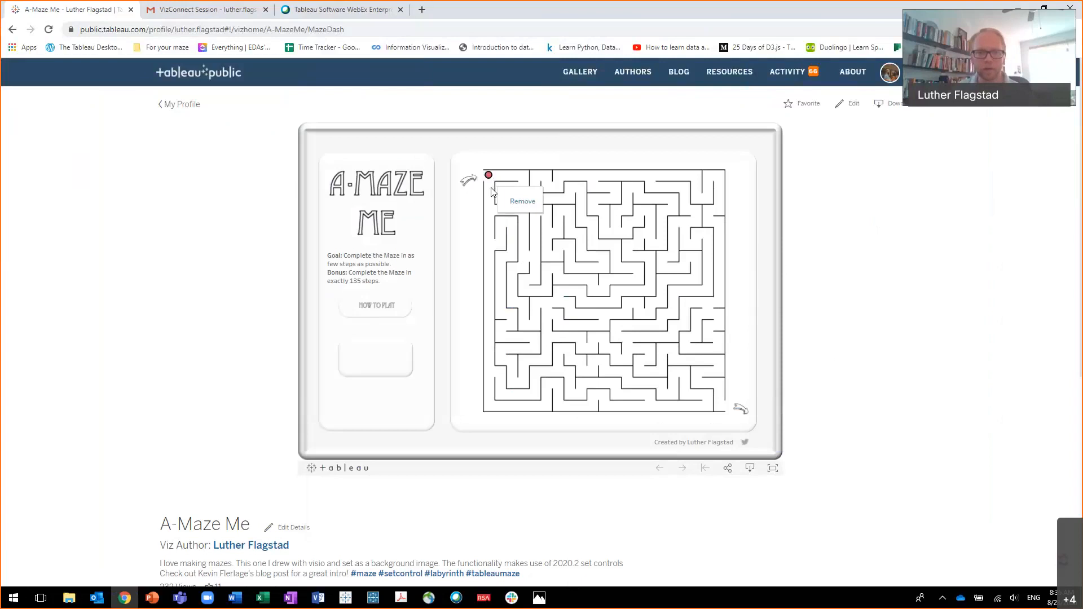
left_click(491, 202)
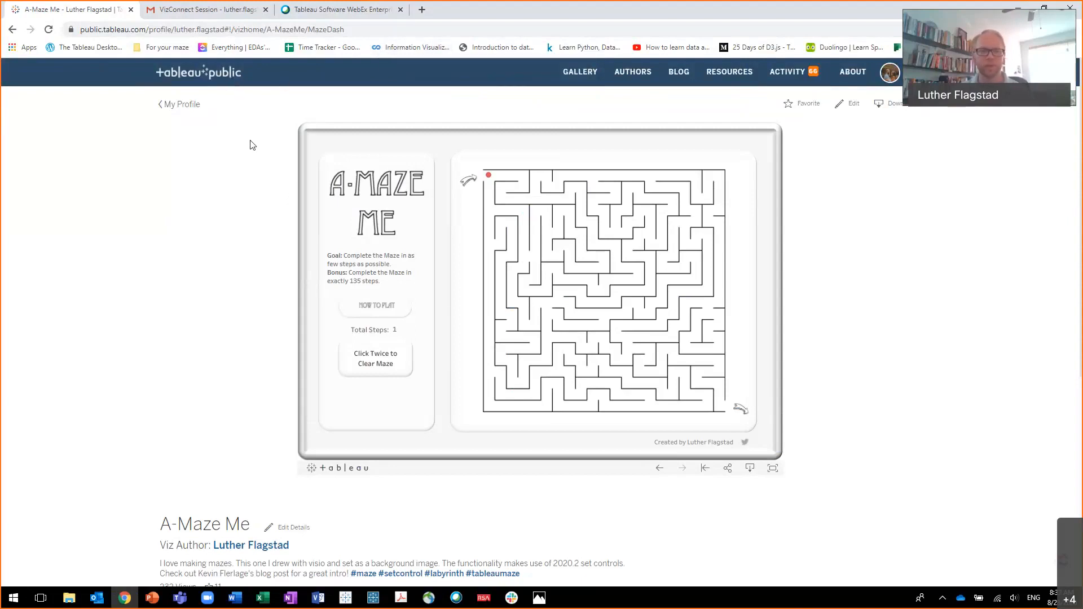
Step: Switch to PowerPoint and start the slide show in presenter view from the Recap slide
left_click(154, 598)
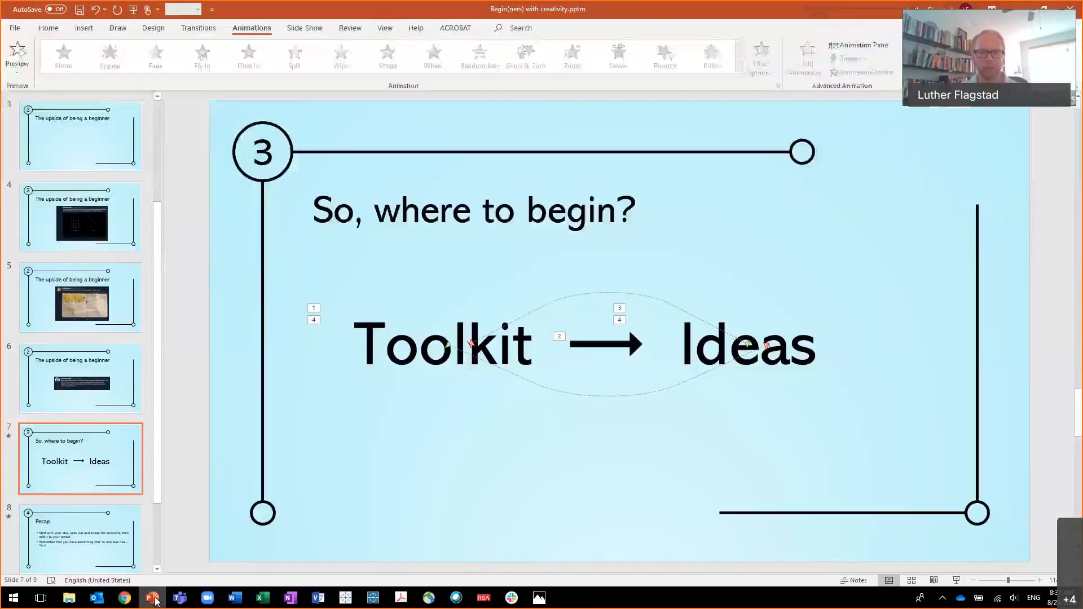
left_click(94, 541)
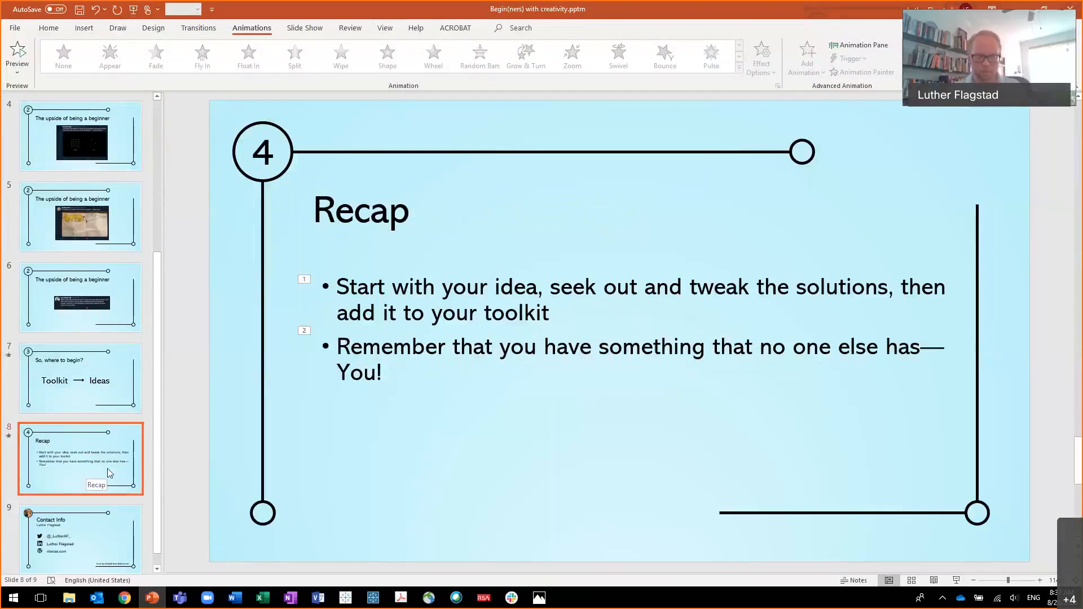
key("alt+F5")
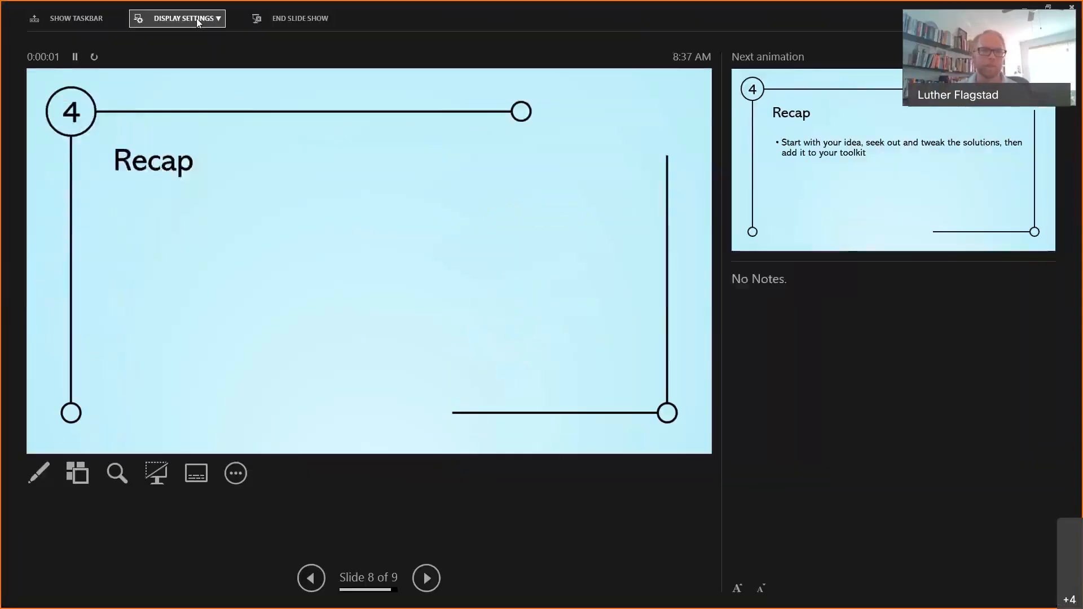